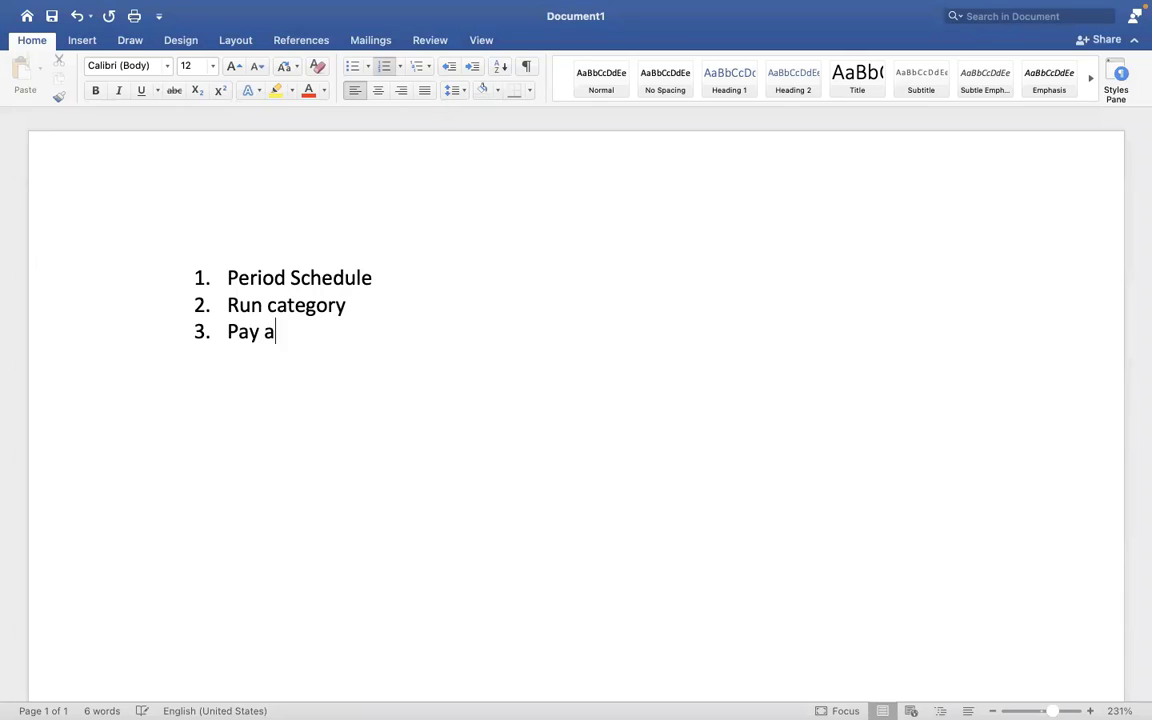
Complete the numbered list with the items "Pay accumulations", "Pay Group" and "Payment election rules".
{"action": "type", "text": "ions"}
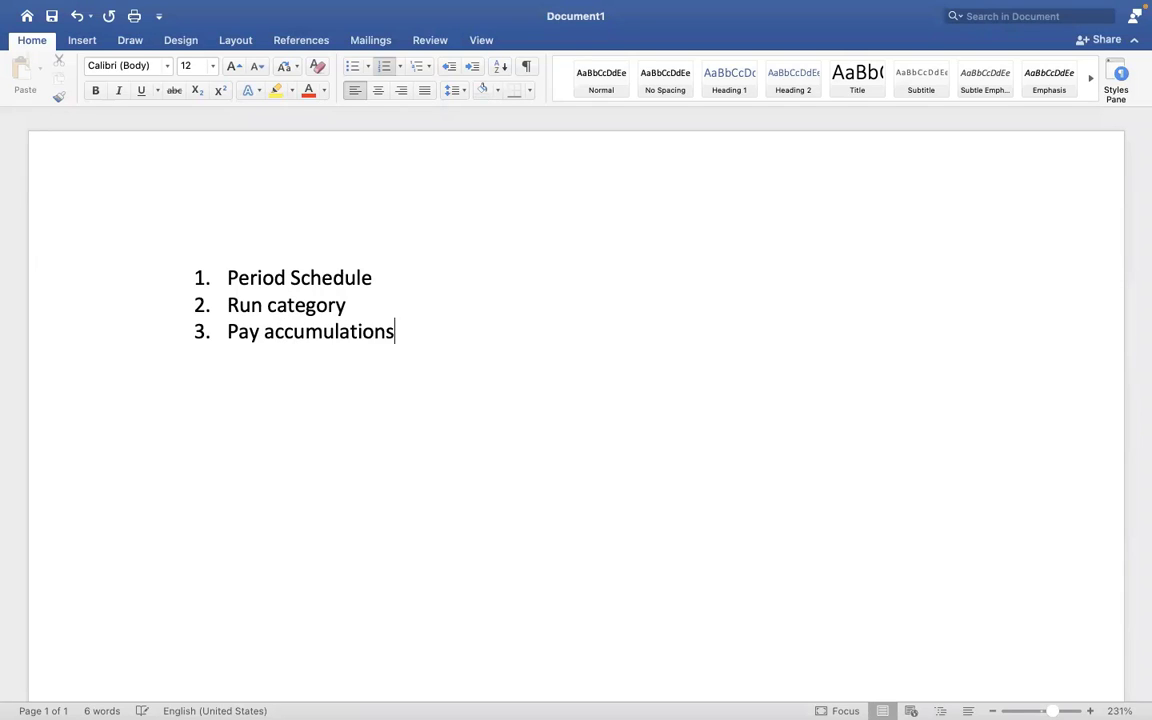
{"action": "key", "text": "Return"}
{"action": "type", "text": "Pay Group"}
{"action": "key", "text": "Return"}
{"action": "type", "text": "Pay"}
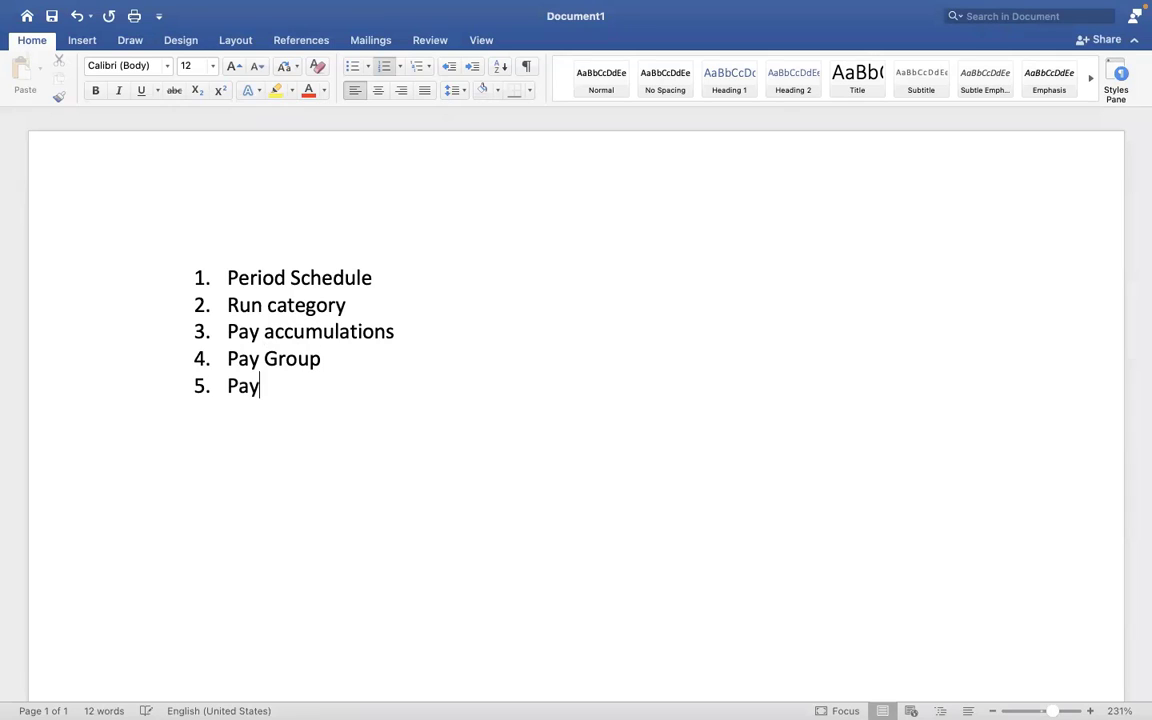
{"action": "type", "text": "ment election"}
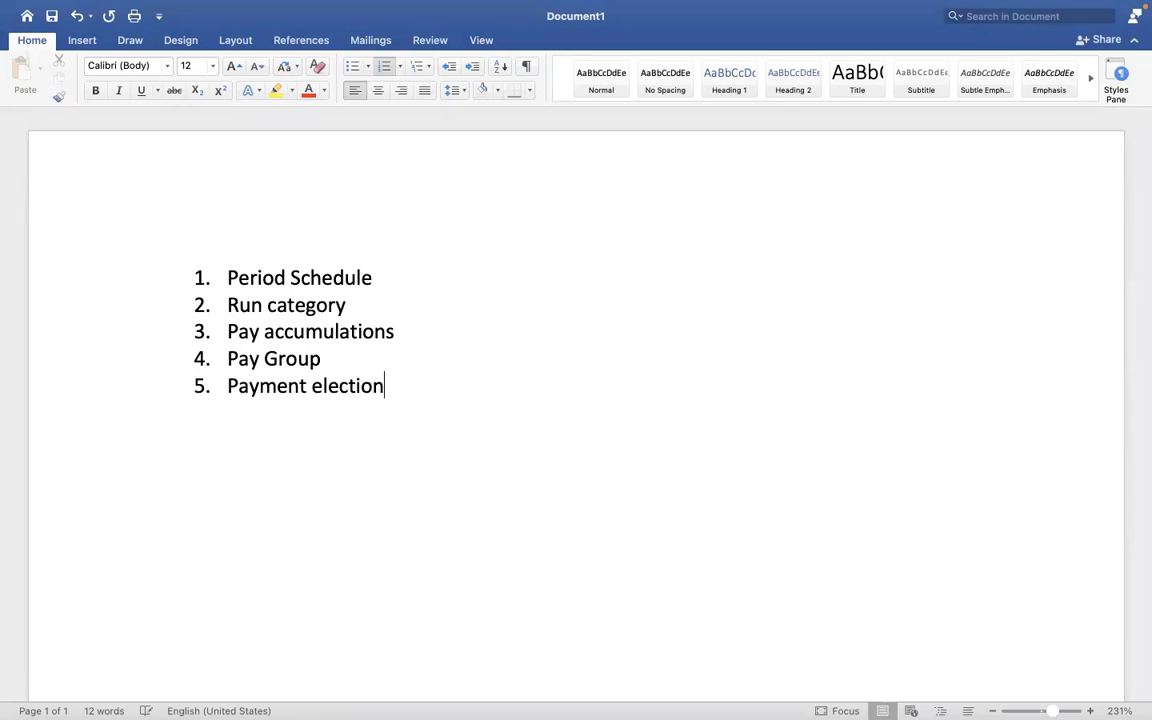
{"action": "type", "text": " rules"}
{"action": "left_click_drag", "start_coordinate": [453, 386], "coordinate": [236, 360]}
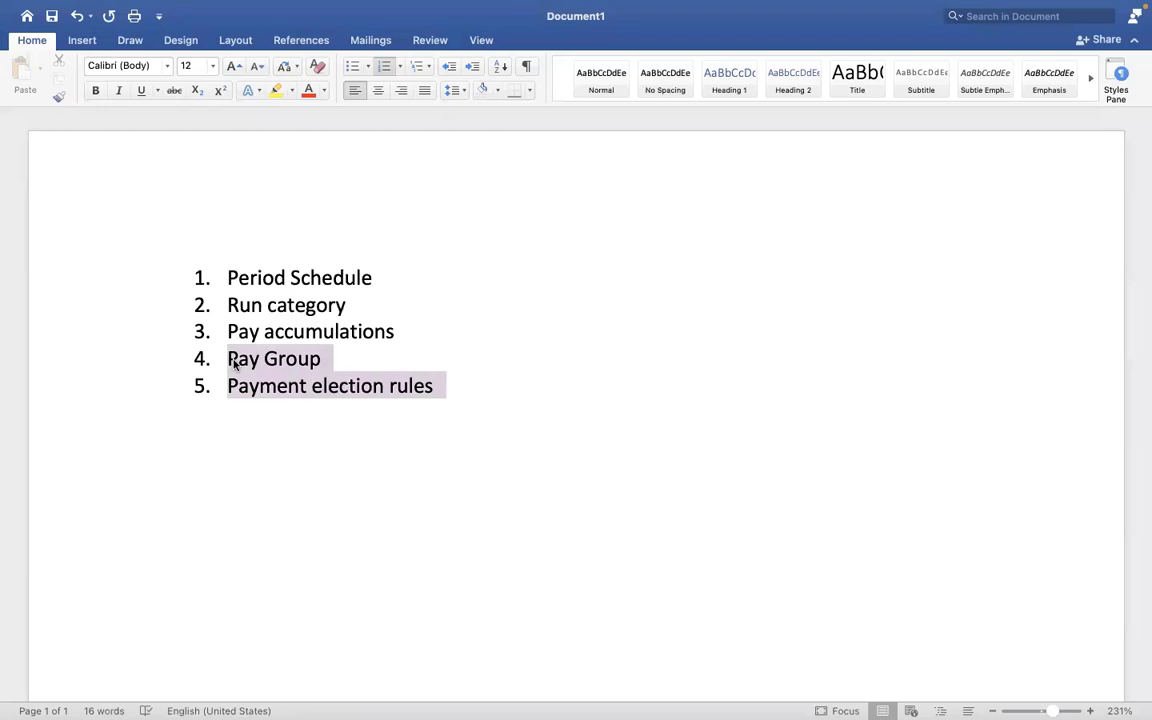
{"action": "left_click", "coordinate": [397, 391]}
{"action": "left_click", "coordinate": [333, 361]}
{"action": "type", "text": "-"}
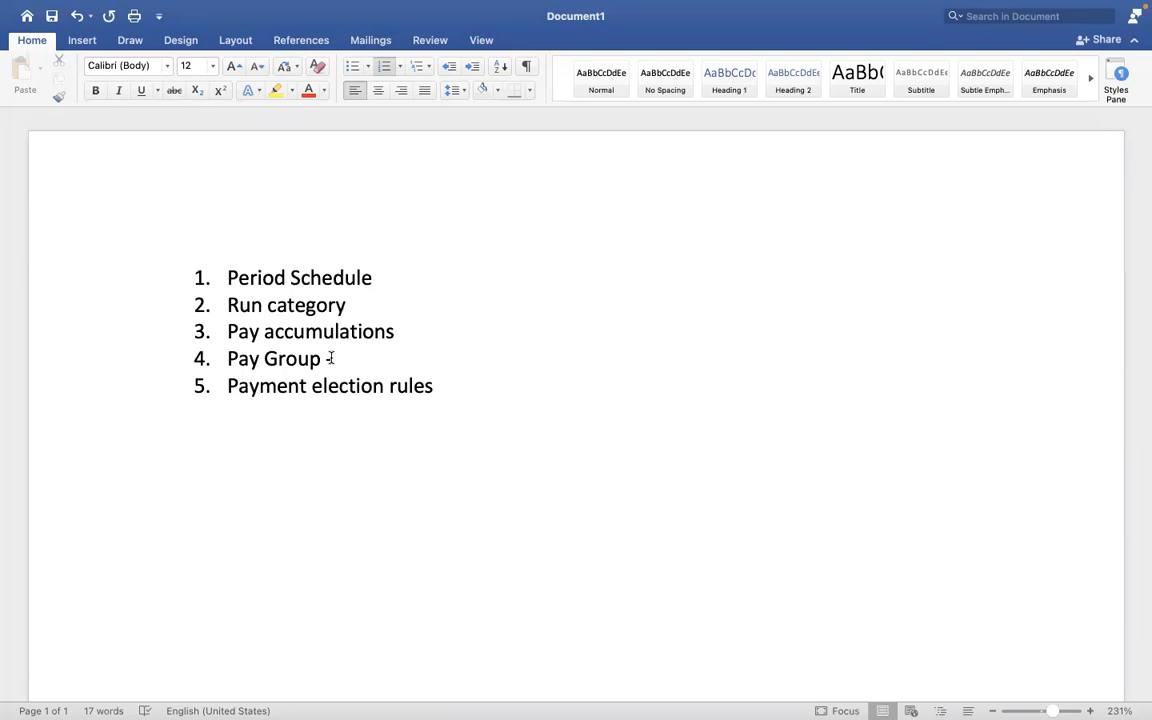
{"action": "left_click_drag", "start_coordinate": [333, 358], "coordinate": [258, 360]}
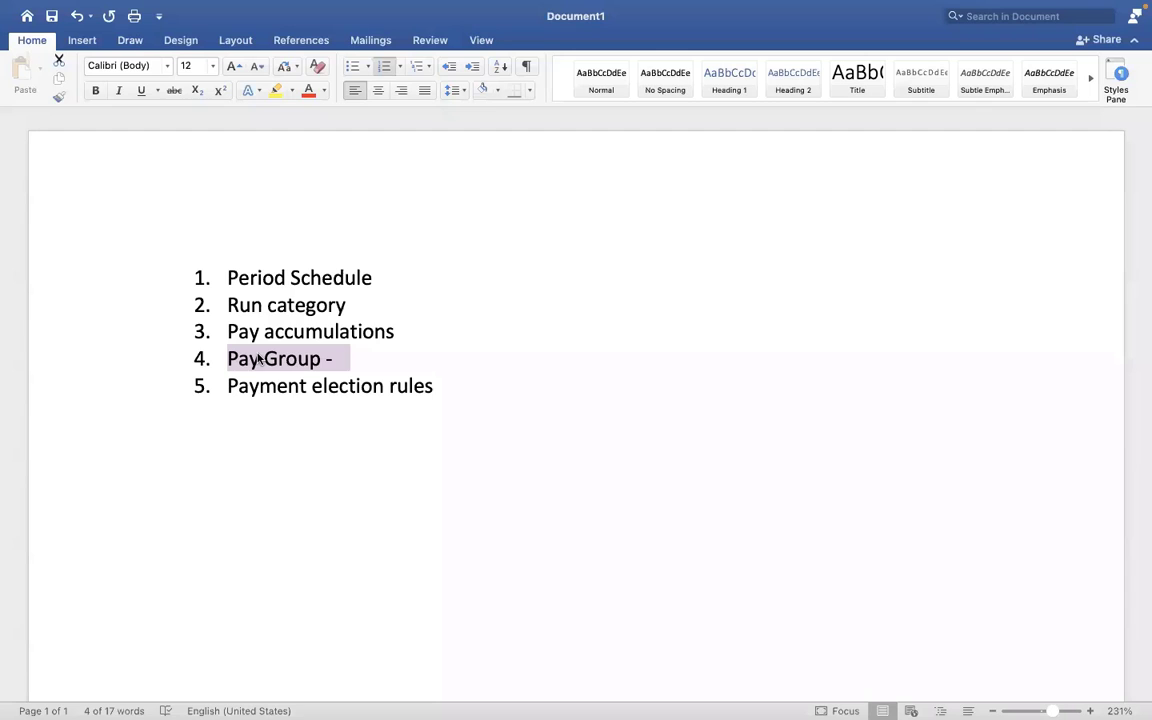
{"action": "left_click", "coordinate": [257, 358]}
{"action": "left_click", "coordinate": [352, 360]}
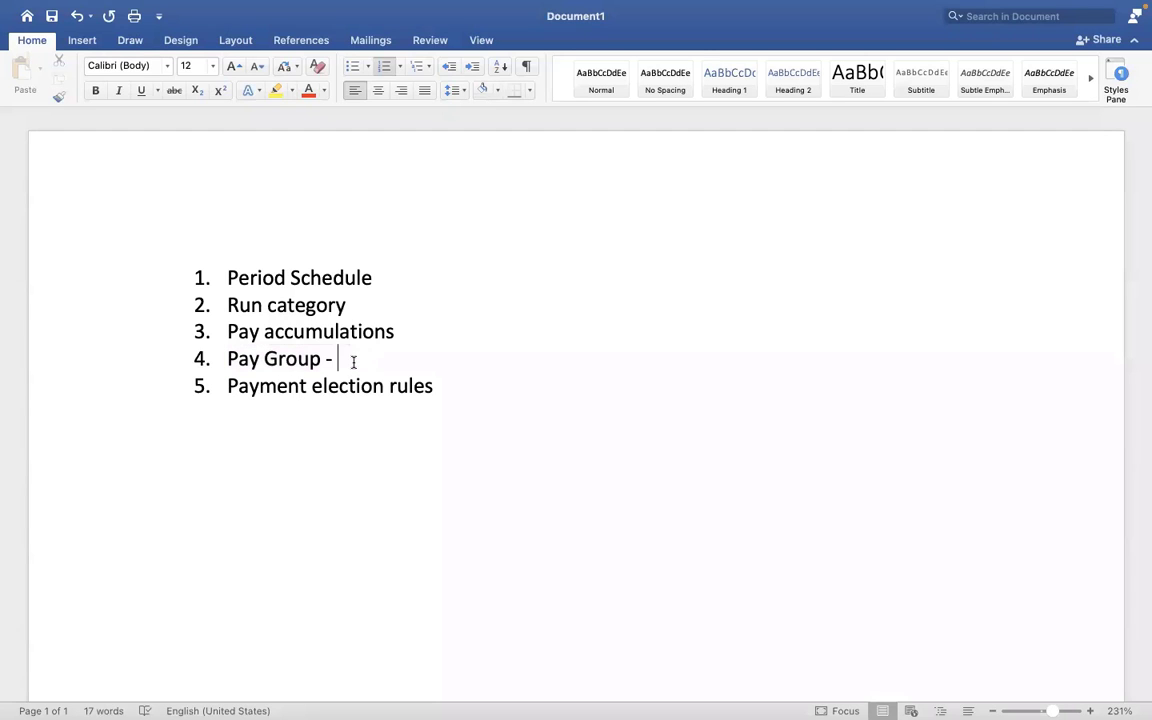
{"action": "key", "text": "ctrl+Right"}
{"action": "key", "text": "ctrl+Left"}
{"action": "key", "text": "BackSpace"}
{"action": "key", "text": "BackSpace"}
Mark the list items "Period Schedule" and "Run category" with an asterisk at the end.
{"action": "left_click", "coordinate": [376, 276]}
{"action": "type", "text": "*"}
{"action": "left_click", "coordinate": [350, 304]}
{"action": "type", "text": "*"}
Switch to Workday, search for "create pay group" and open the Create Pay Group task.
{"action": "key", "text": "ctrl+Right"}
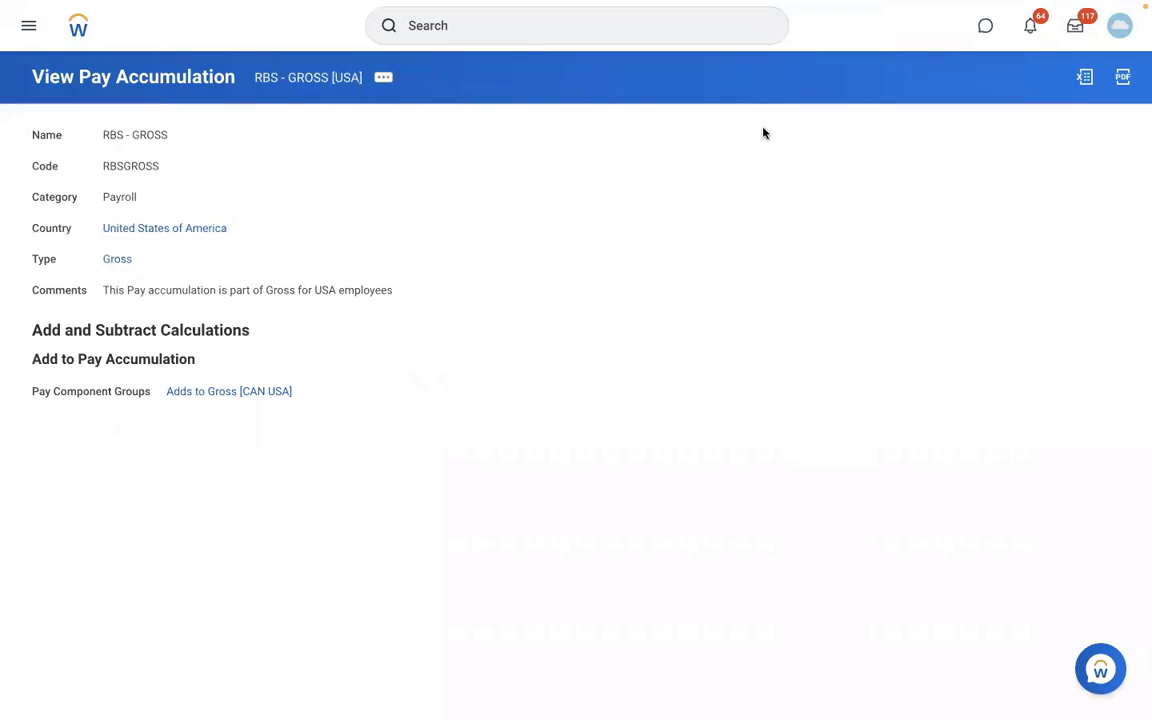
{"action": "left_click", "coordinate": [503, 27]}
{"action": "type", "text": "c"}
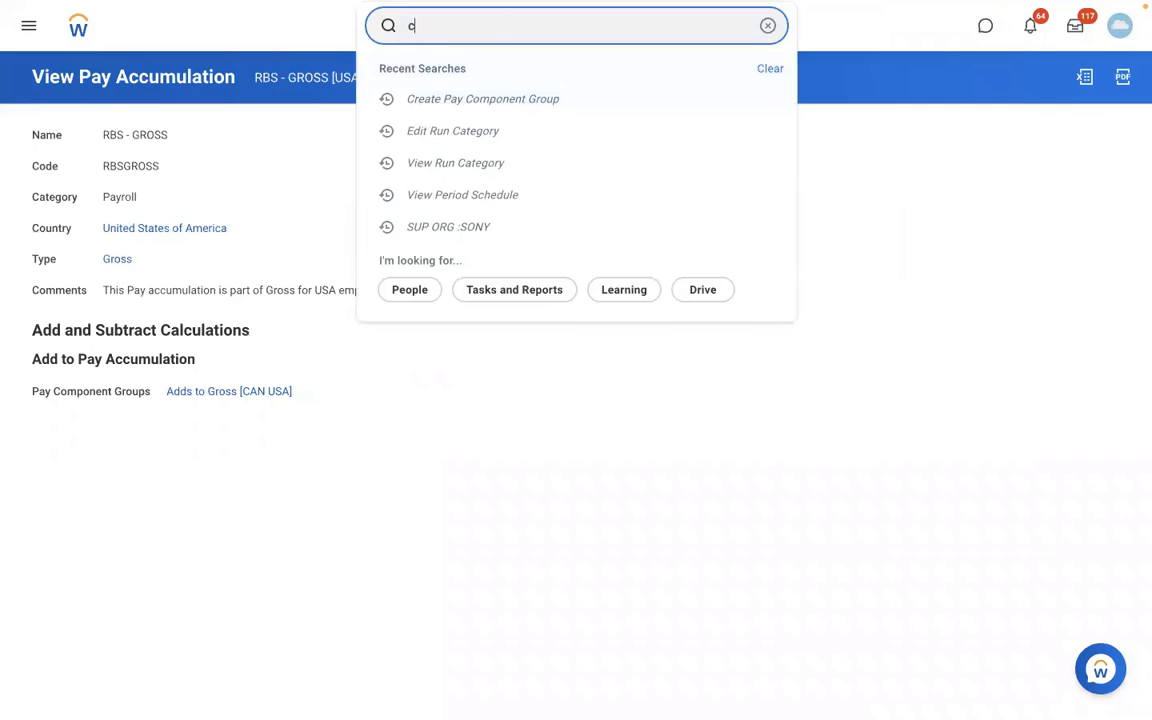
{"action": "type", "text": "reate pay group"}
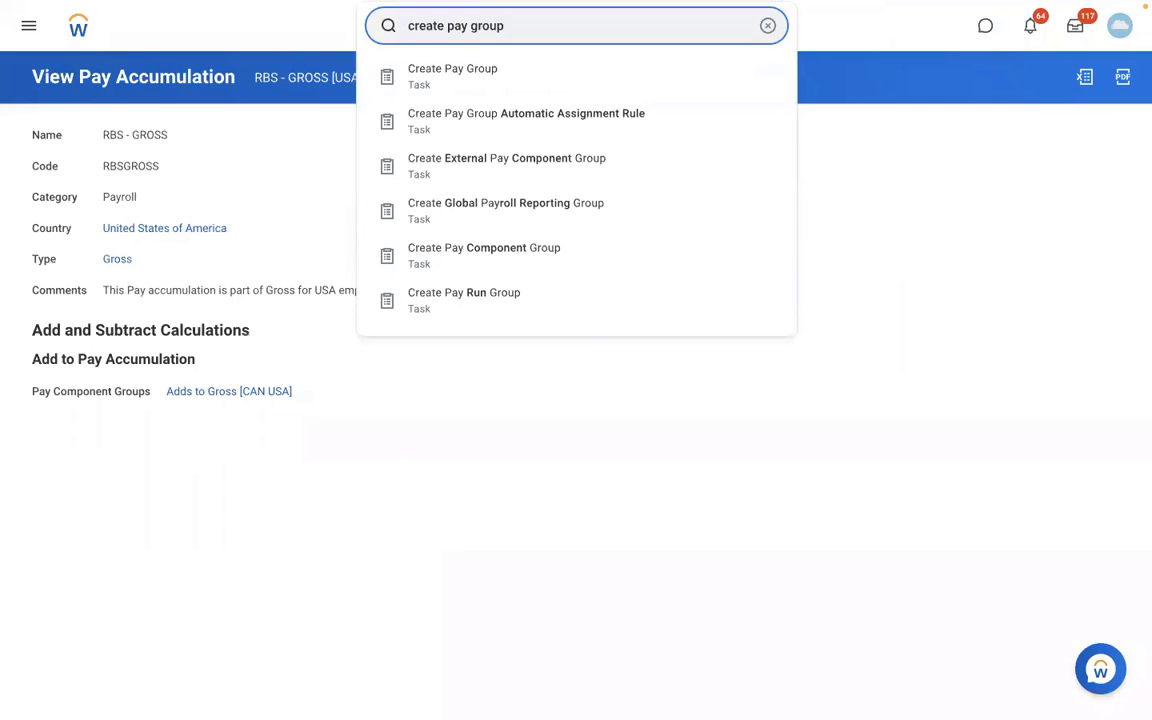
{"action": "left_click", "coordinate": [473, 77]}
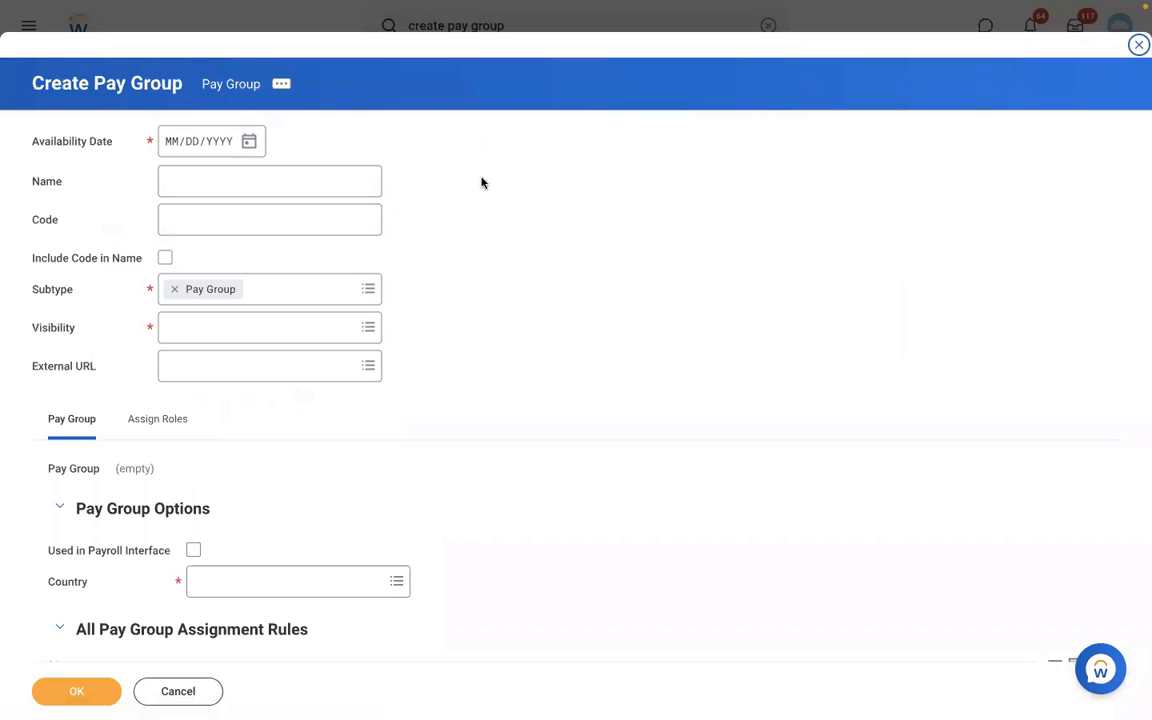
Set the pay group's availability date to 01/01/2022 and its name to "DMD - Monthly PYG".
{"action": "left_click", "coordinate": [174, 147]}
{"action": "type", "text": "01012022"}
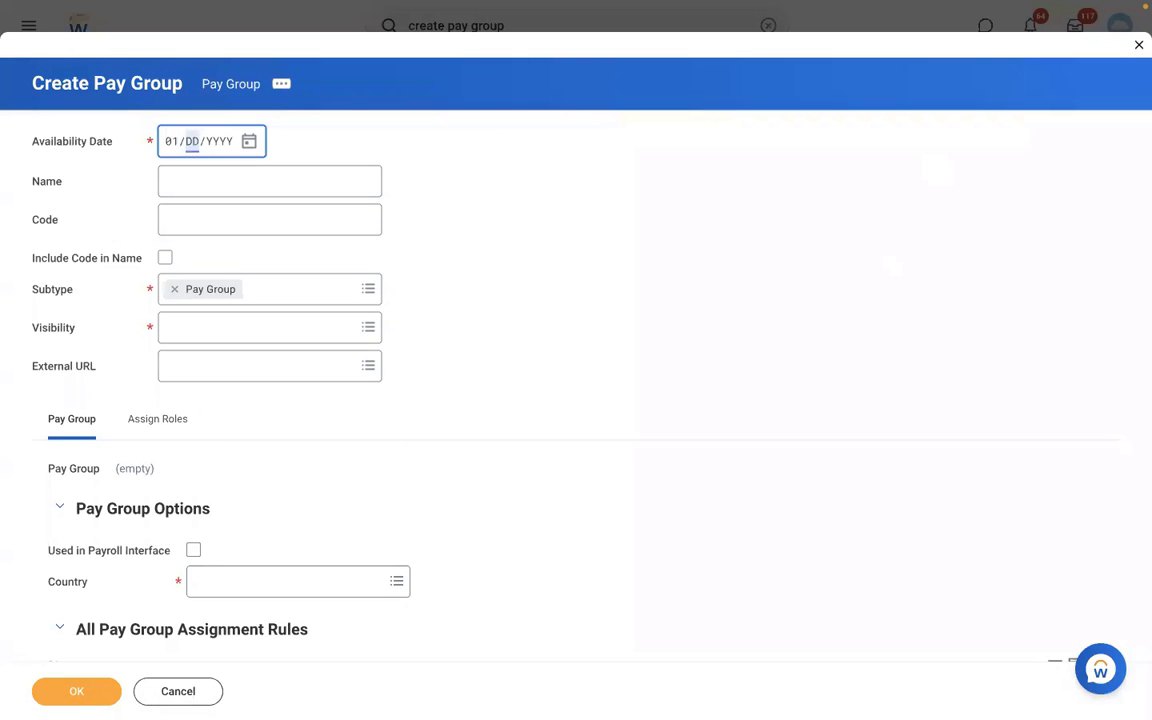
{"action": "left_click", "coordinate": [237, 190]}
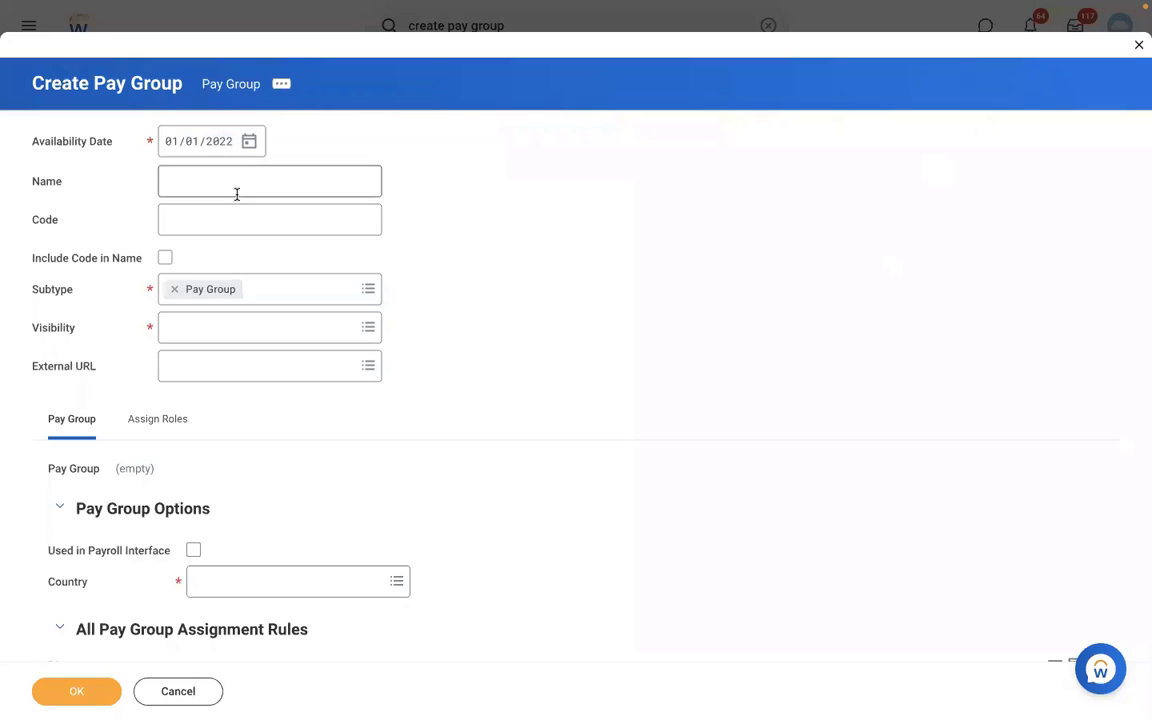
{"action": "type", "text": "DMD "}
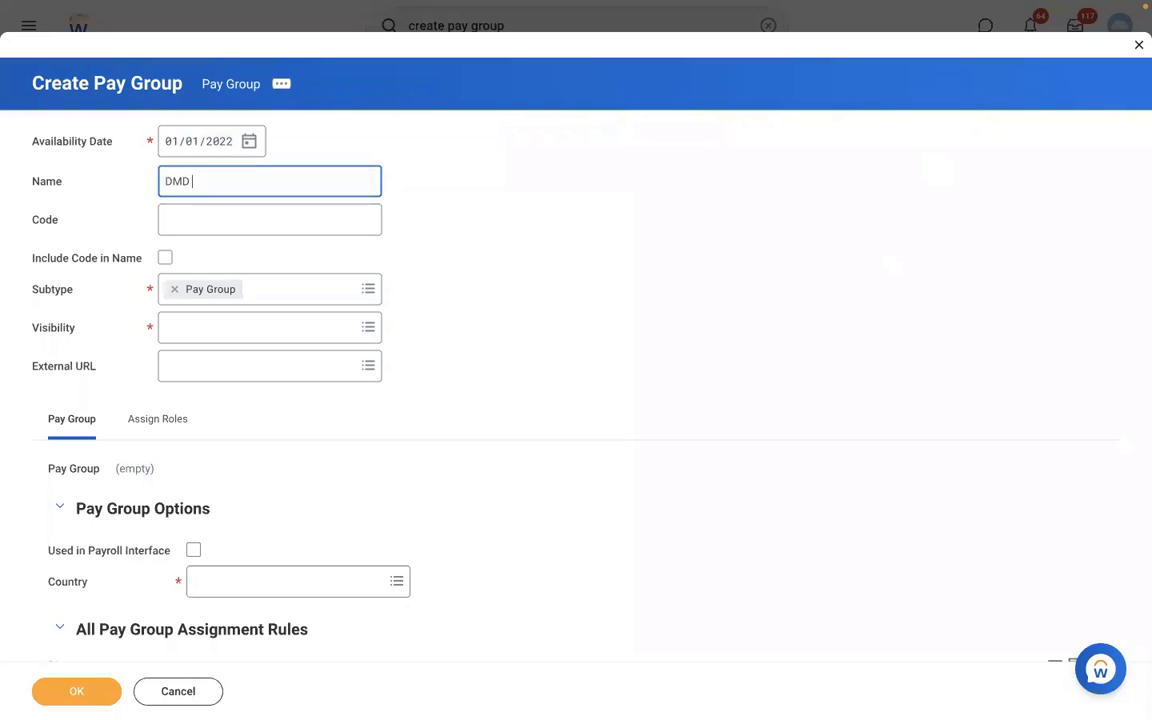
{"action": "type", "text": "- Monthly PYG"}
Set the pay group's code to DMDMPYG and its visibility to Everyone.
{"action": "left_click", "coordinate": [187, 229]}
{"action": "type", "text": "DMD"}
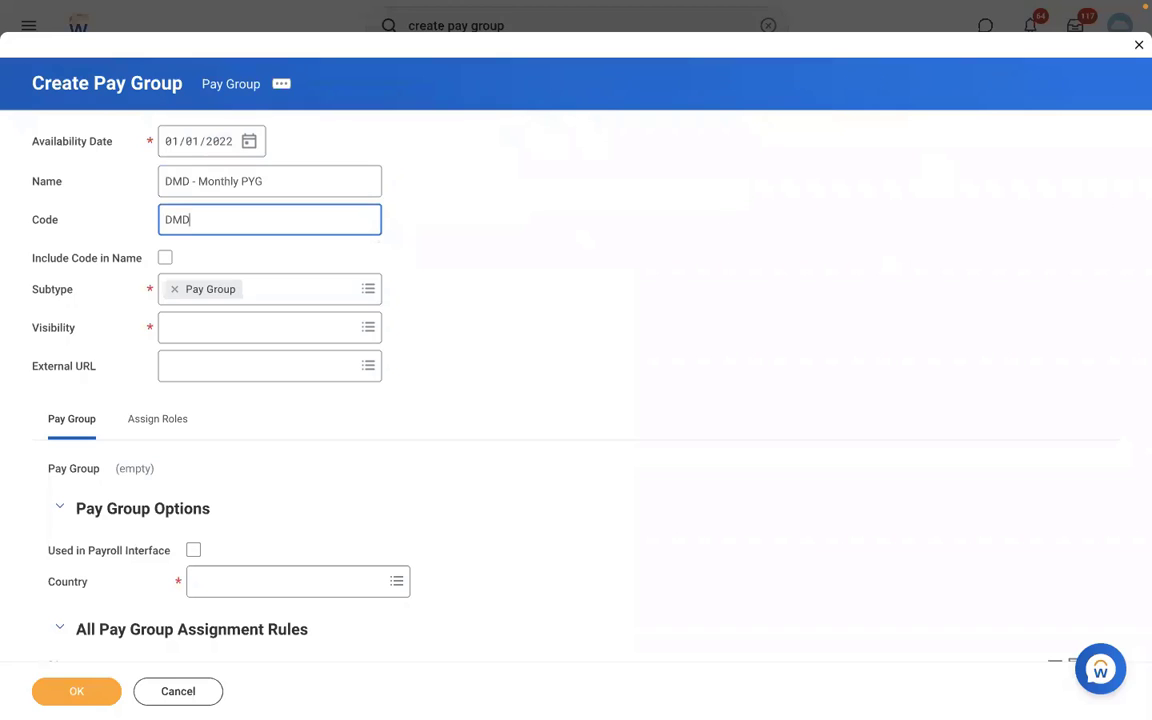
{"action": "type", "text": "MPYG"}
{"action": "left_click", "coordinate": [183, 328]}
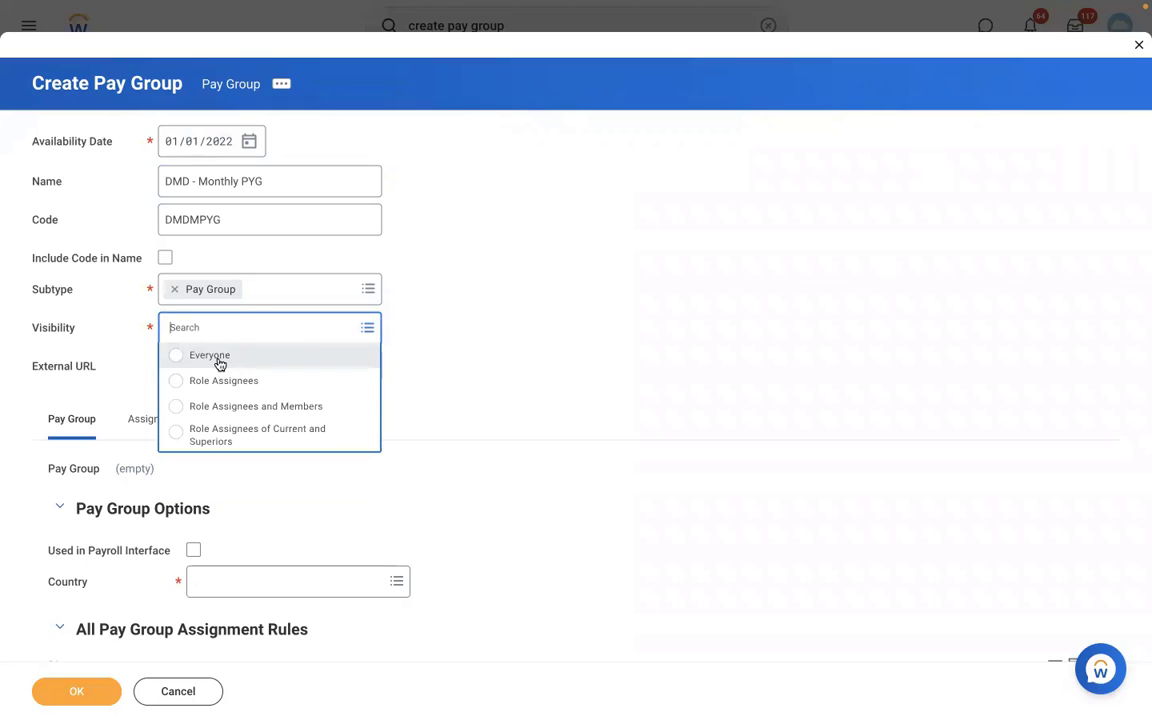
{"action": "left_click", "coordinate": [219, 361]}
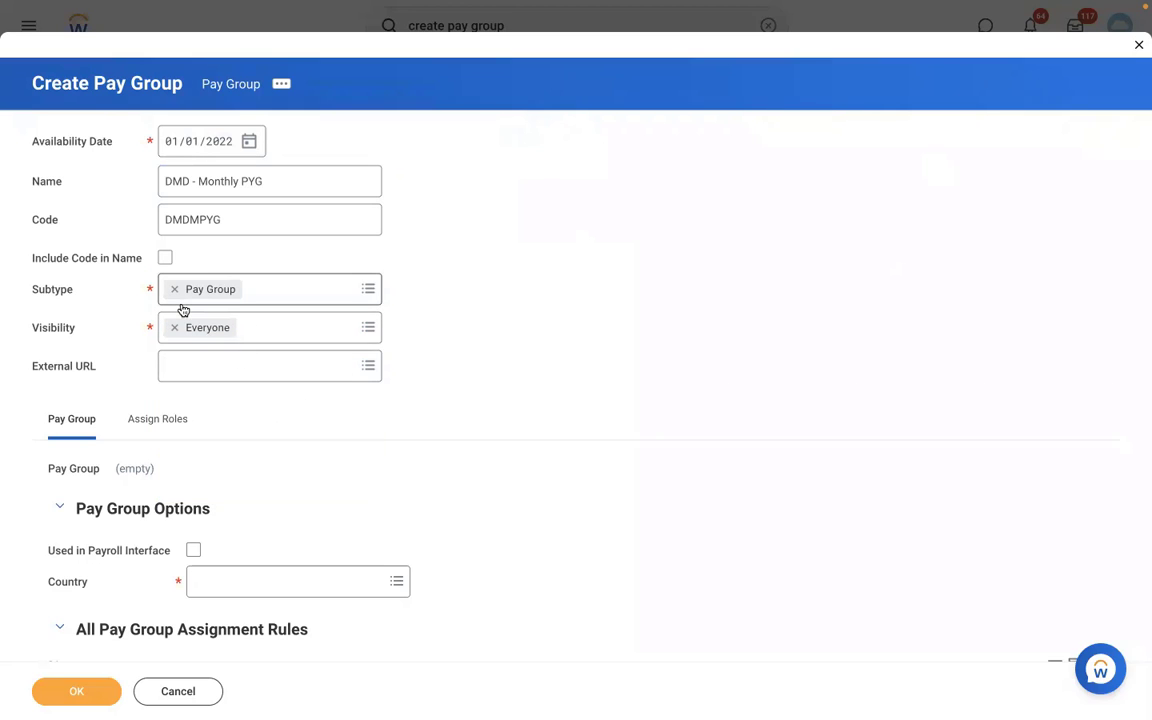
{"action": "left_click", "coordinate": [190, 184]}
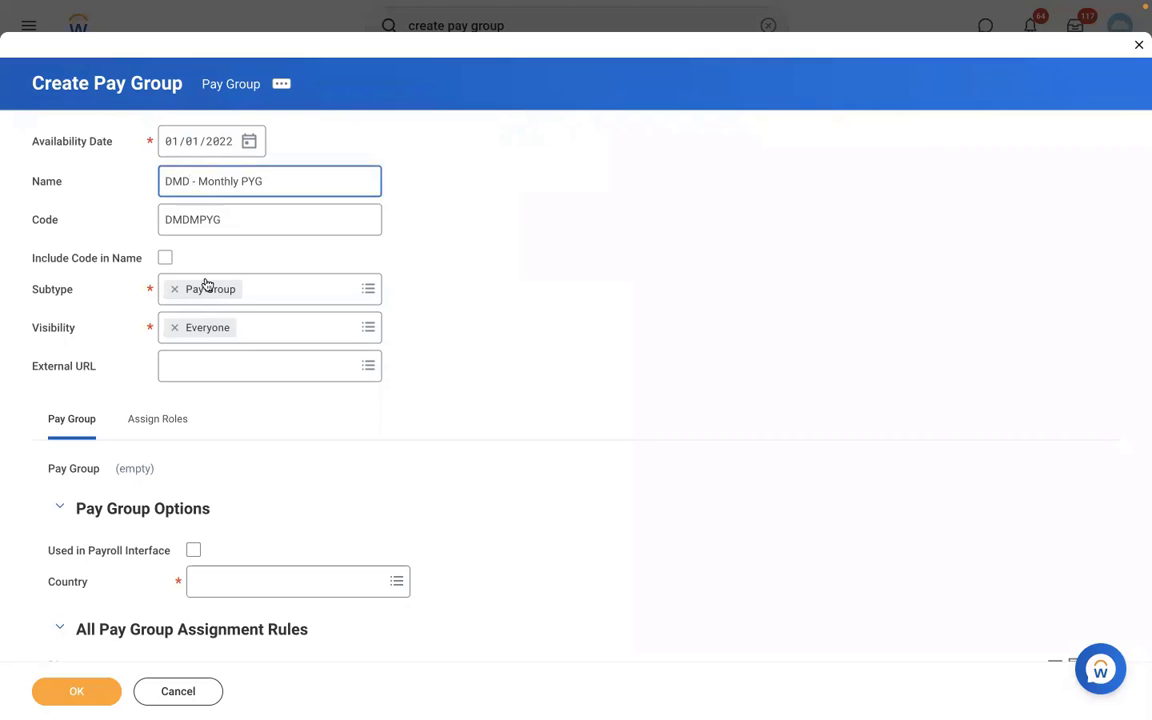
{"action": "left_click", "coordinate": [113, 341]}
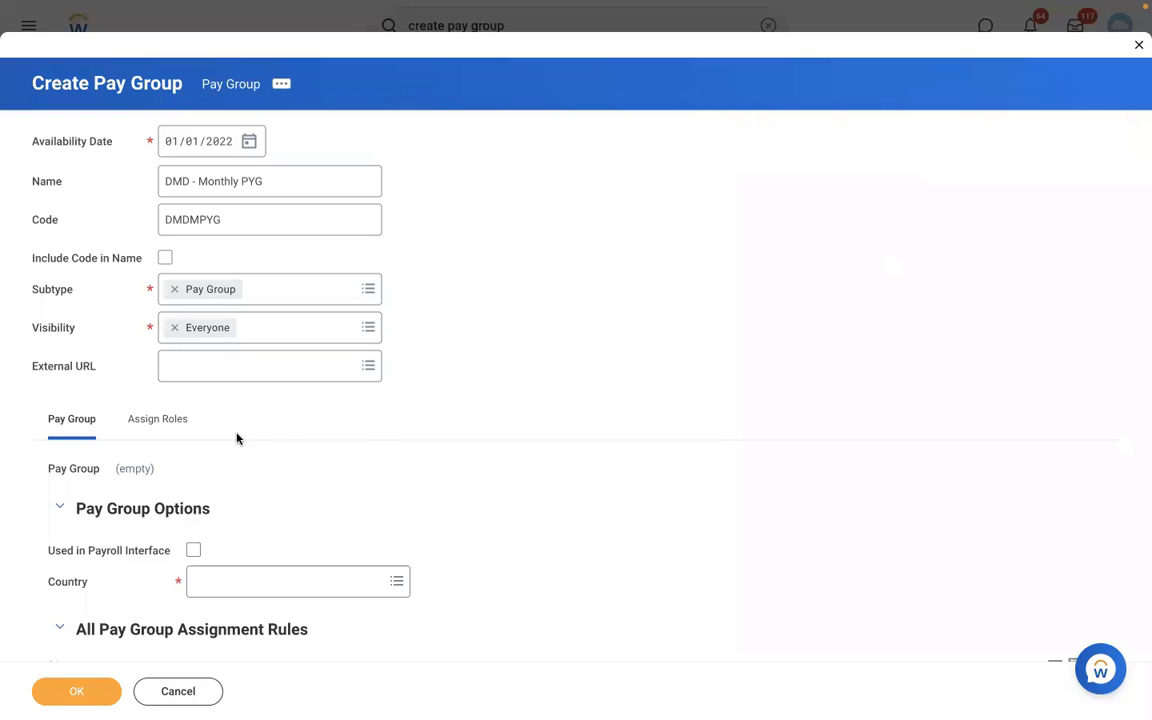
{"action": "scroll", "coordinate": [366, 437], "scroll_direction": "down", "scroll_amount": 5}
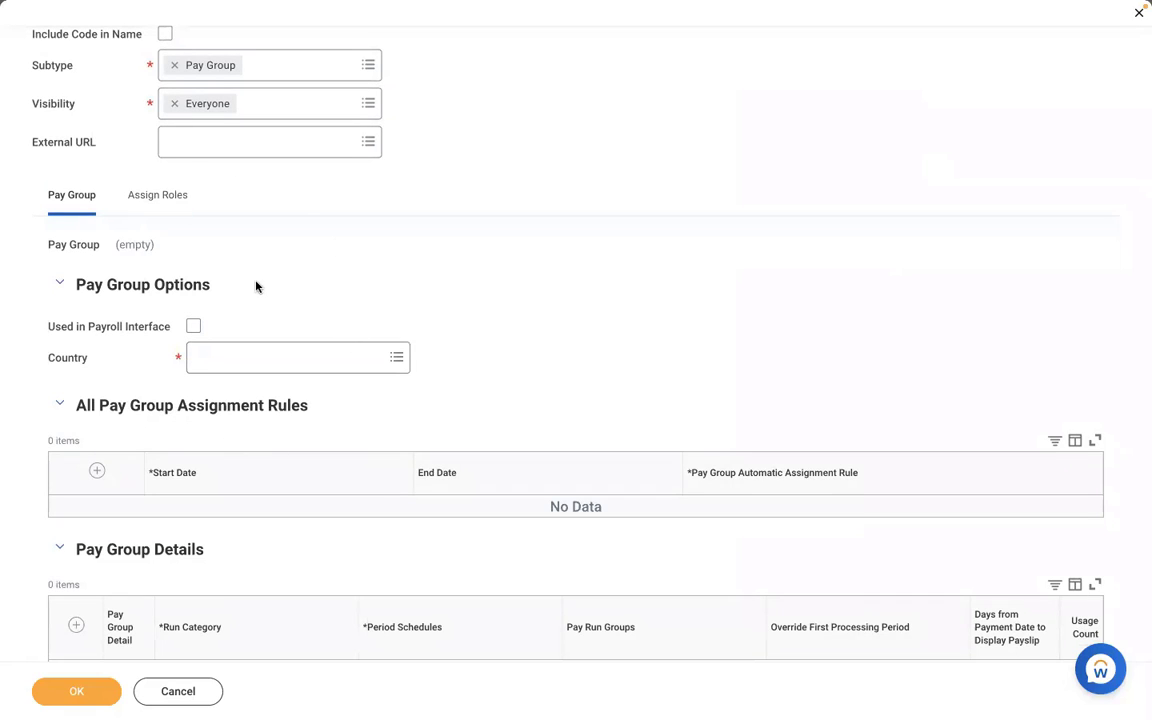
{"action": "left_click", "coordinate": [194, 326]}
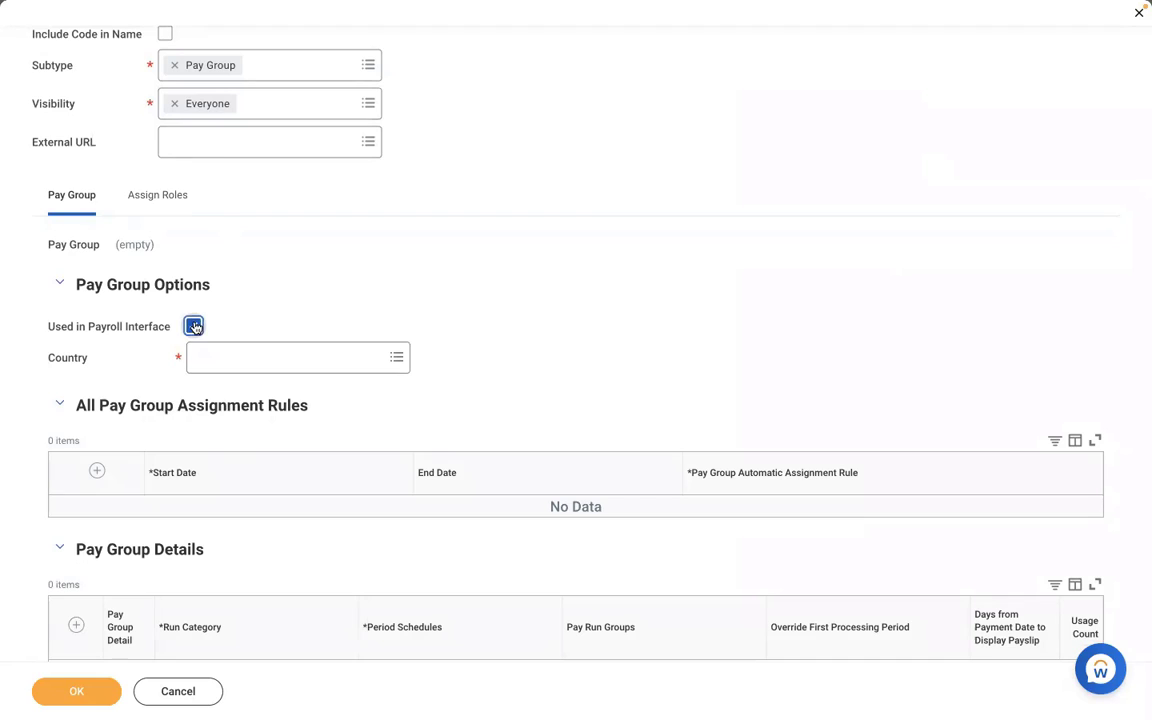
{"action": "left_click", "coordinate": [278, 357]}
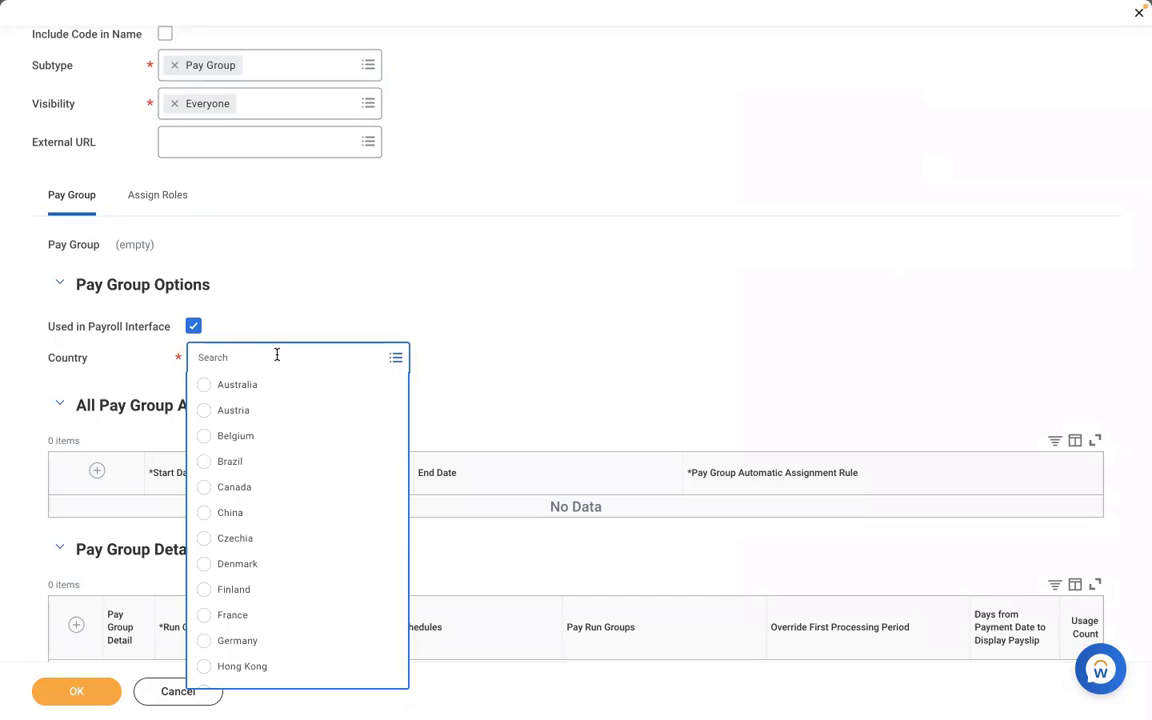
{"action": "left_click", "coordinate": [218, 307]}
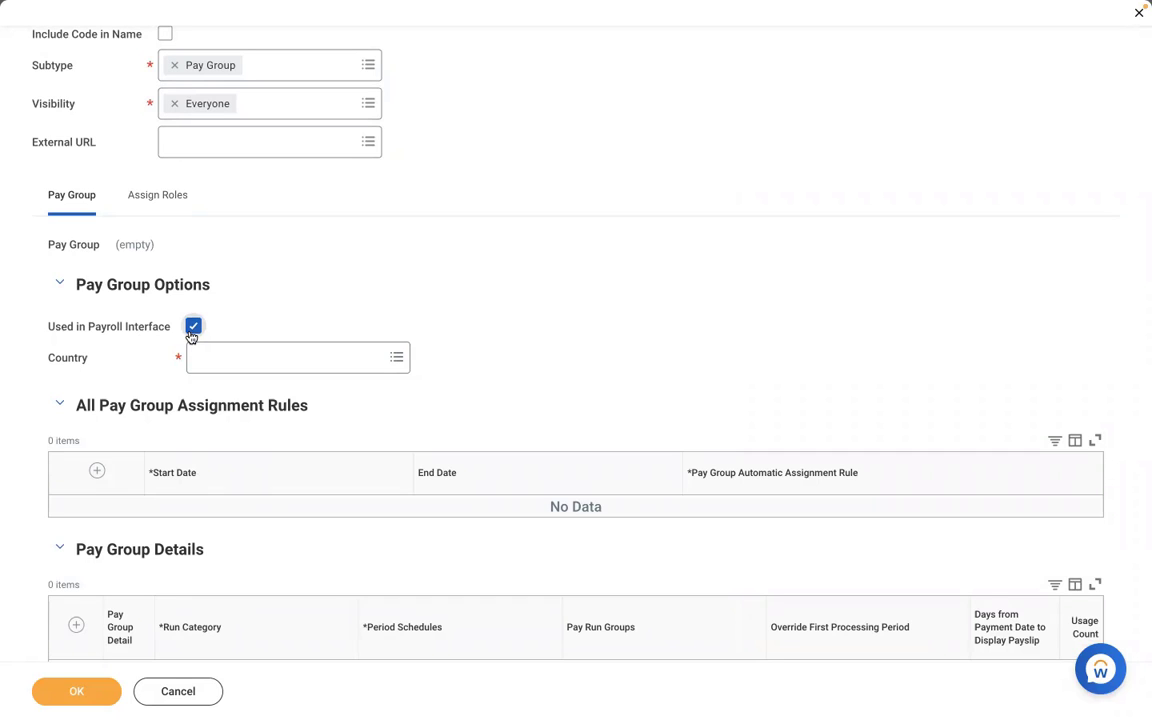
{"action": "left_click", "coordinate": [192, 334]}
Set the pay group's country to United States of America.
{"action": "left_click", "coordinate": [249, 360]}
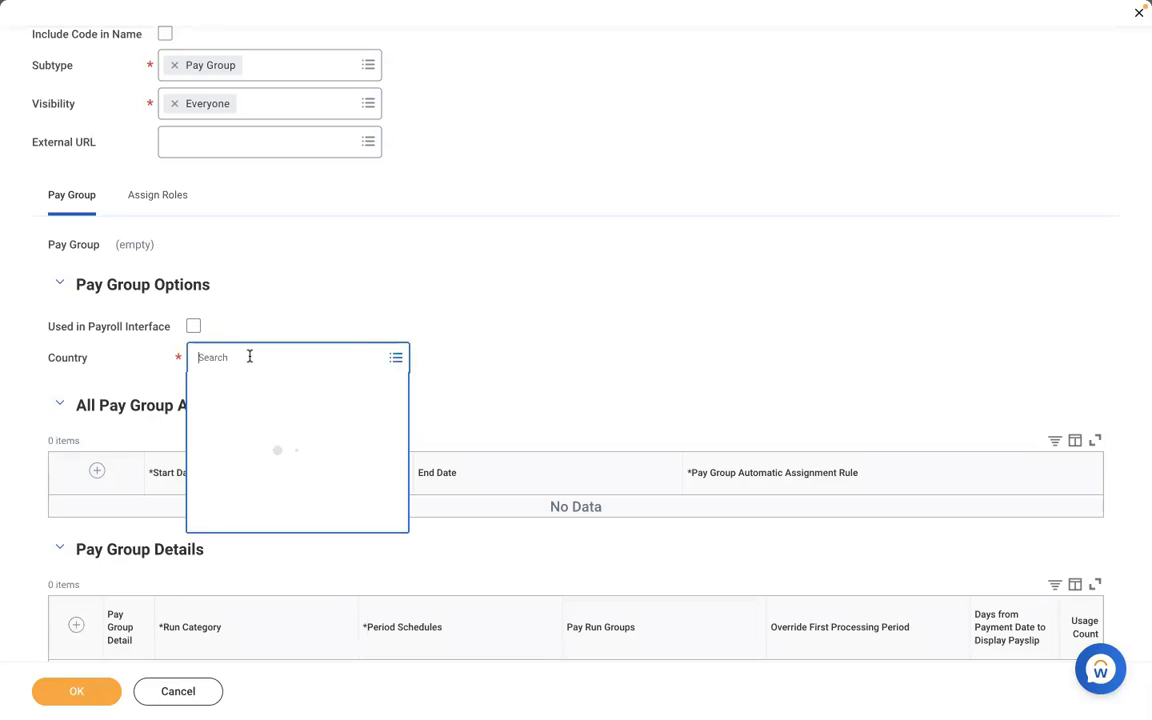
{"action": "left_click", "coordinate": [255, 462]}
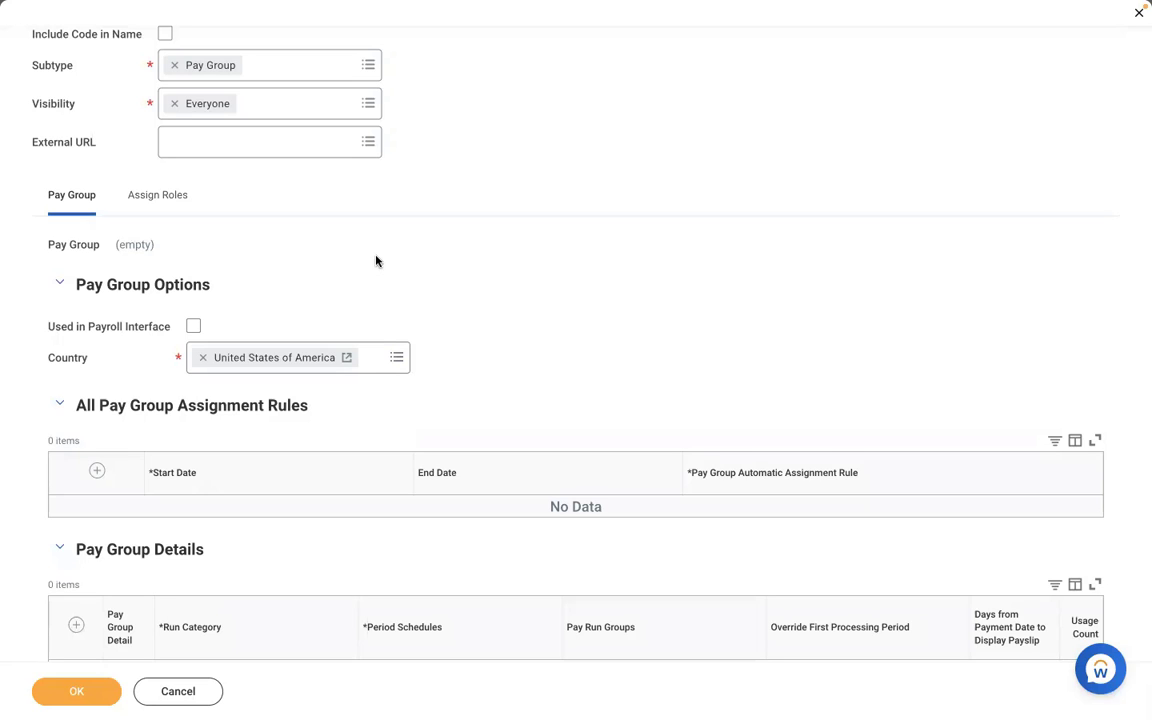
Add a row to the Pay Group Details and set its run category to "RBS - Regular Run Category".
{"action": "scroll", "coordinate": [376, 261], "scroll_direction": "down", "scroll_amount": 1}
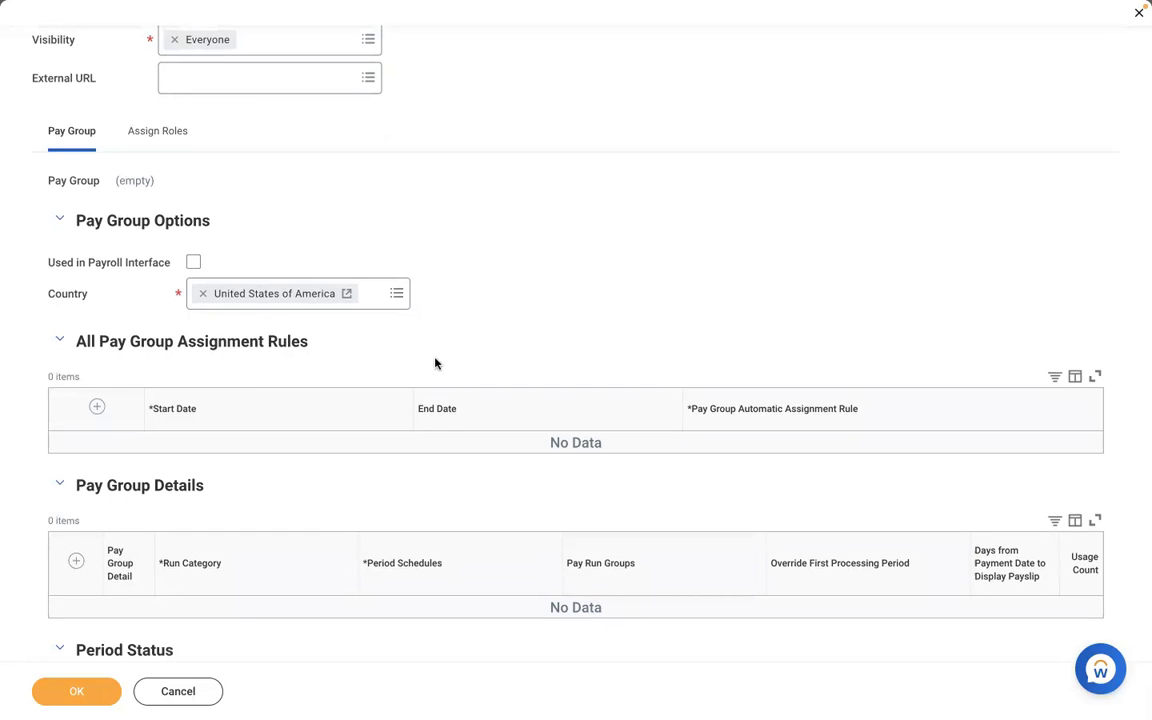
{"action": "scroll", "coordinate": [437, 365], "scroll_direction": "down", "scroll_amount": 3}
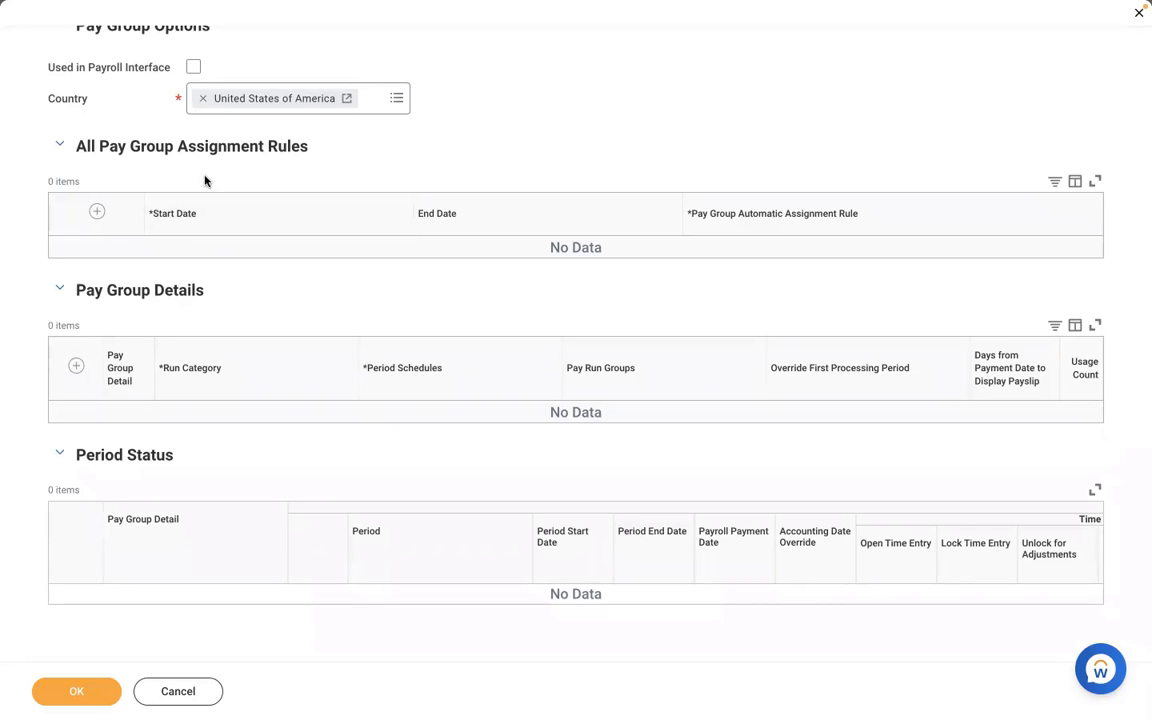
{"action": "left_click", "coordinate": [76, 368]}
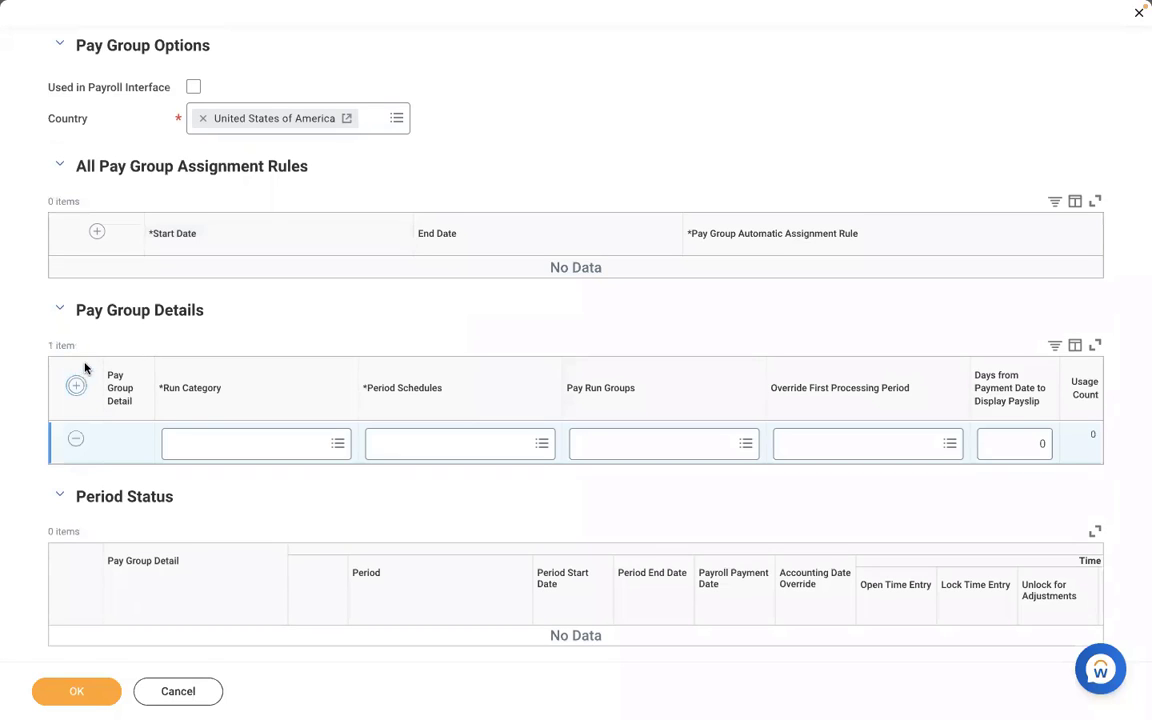
{"action": "left_click", "coordinate": [194, 443]}
{"action": "left_click", "coordinate": [531, 124]}
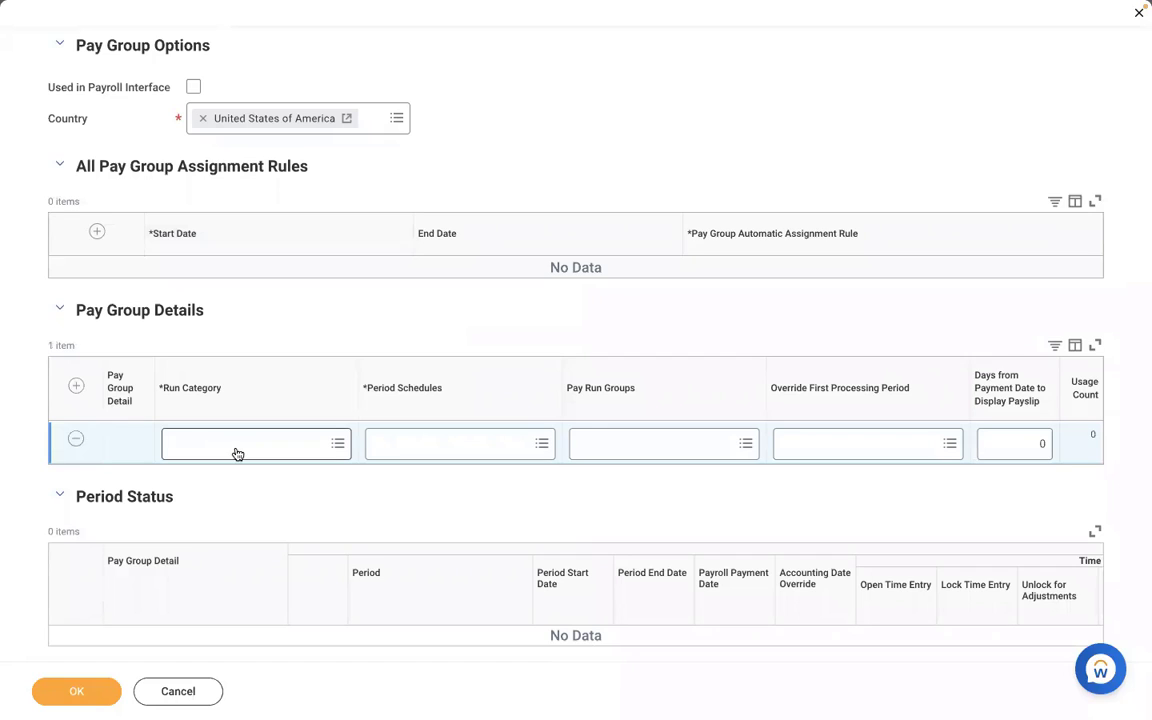
{"action": "left_click", "coordinate": [235, 449]}
{"action": "type", "text": "R"}
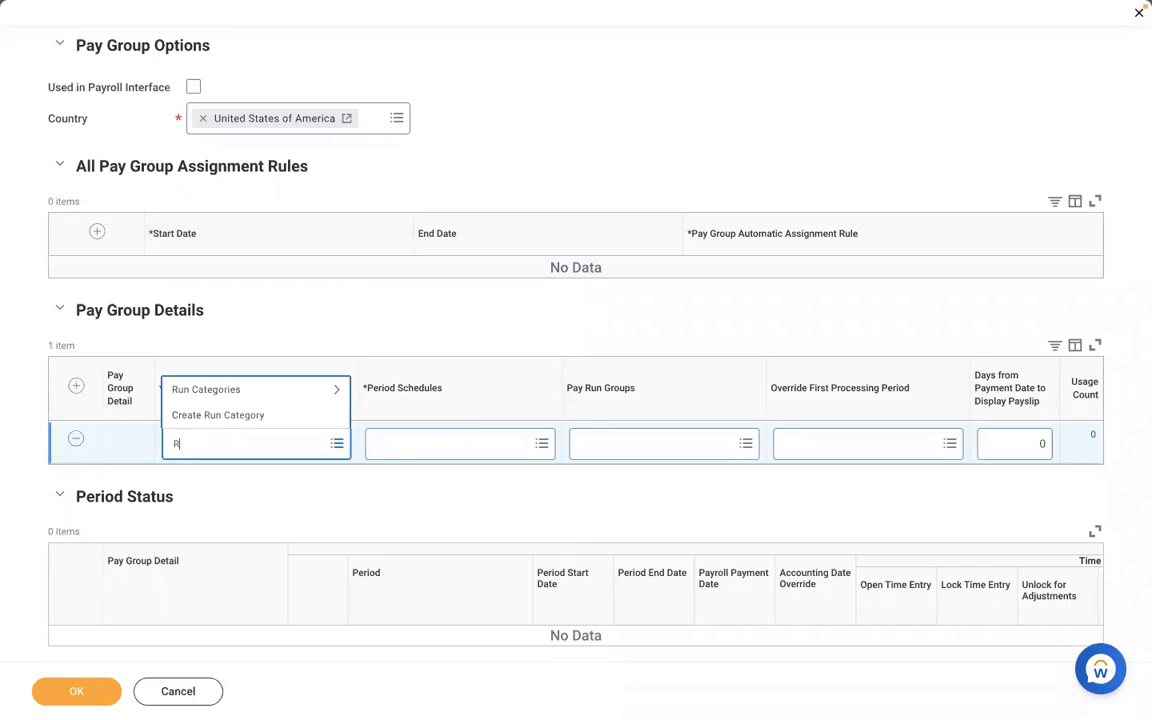
{"action": "type", "text": "BS"}
{"action": "key", "text": "Return"}
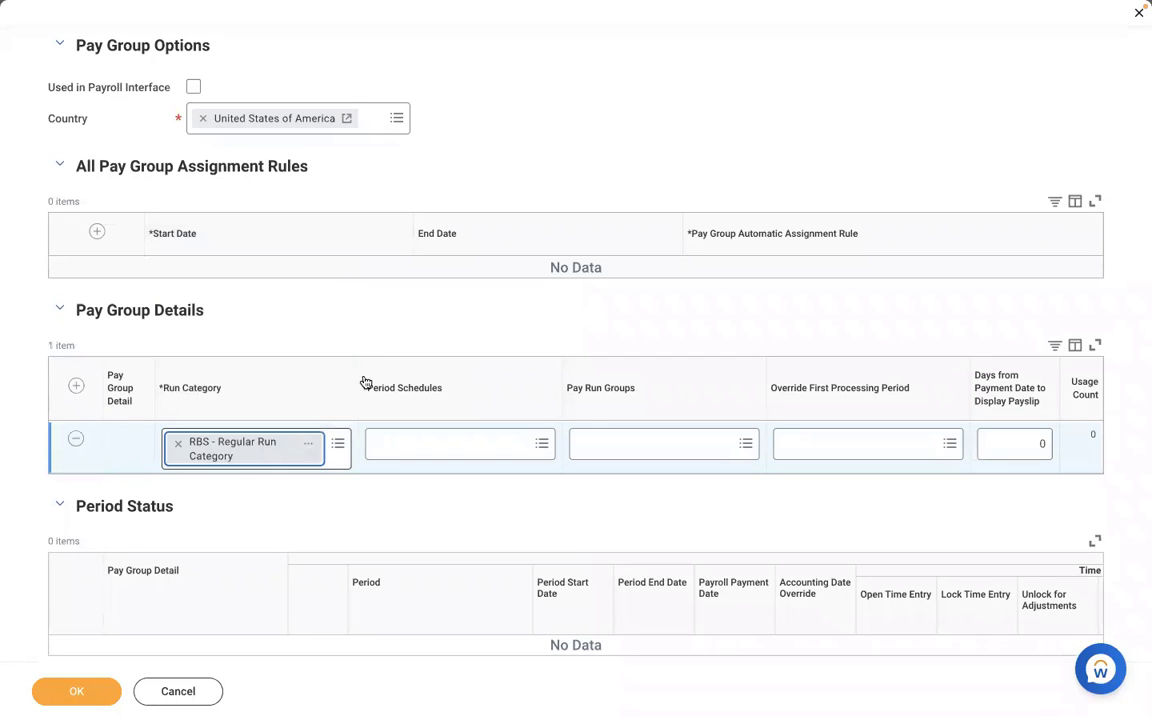
Set the period schedule of the pay group detail row to "RBS - Monthly PS".
{"action": "left_click", "coordinate": [403, 452]}
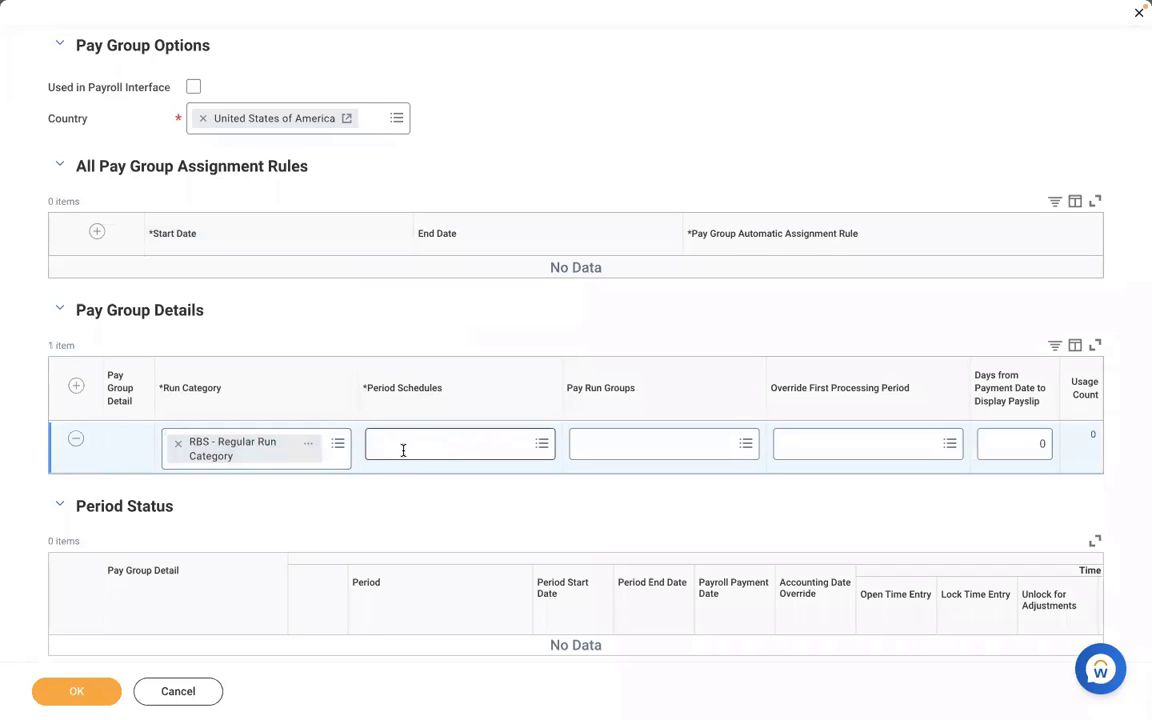
{"action": "type", "text": "RBS"}
{"action": "key", "text": "Return"}
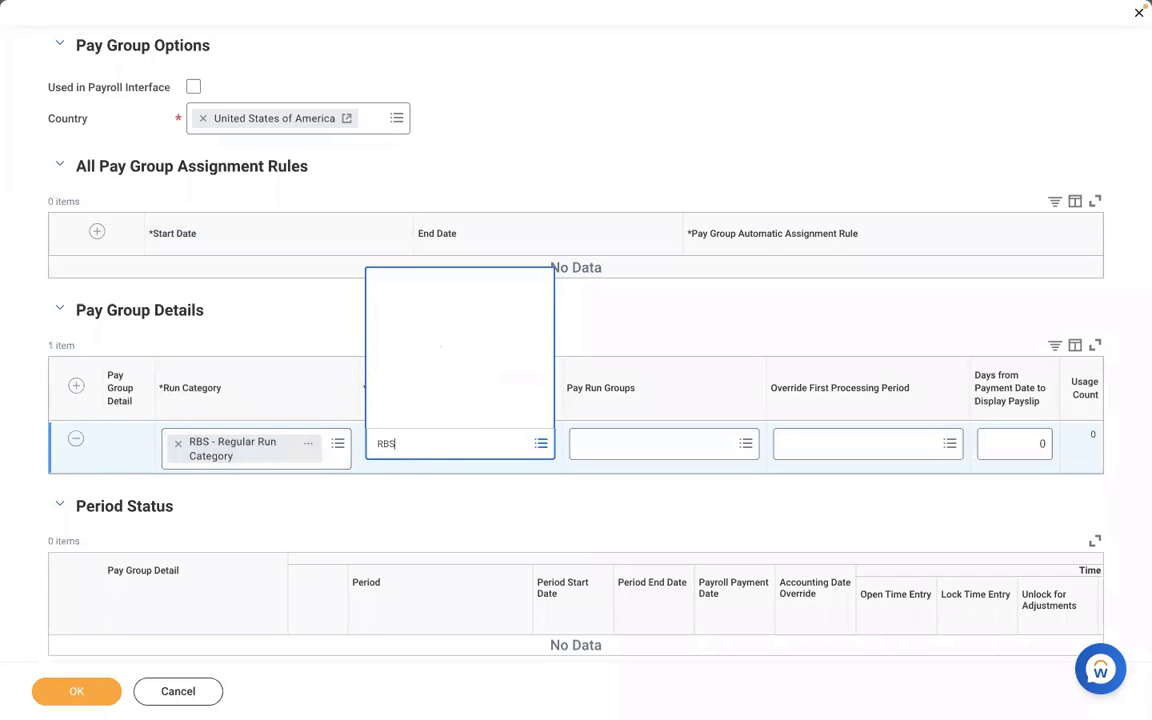
{"action": "left_click", "coordinate": [484, 520]}
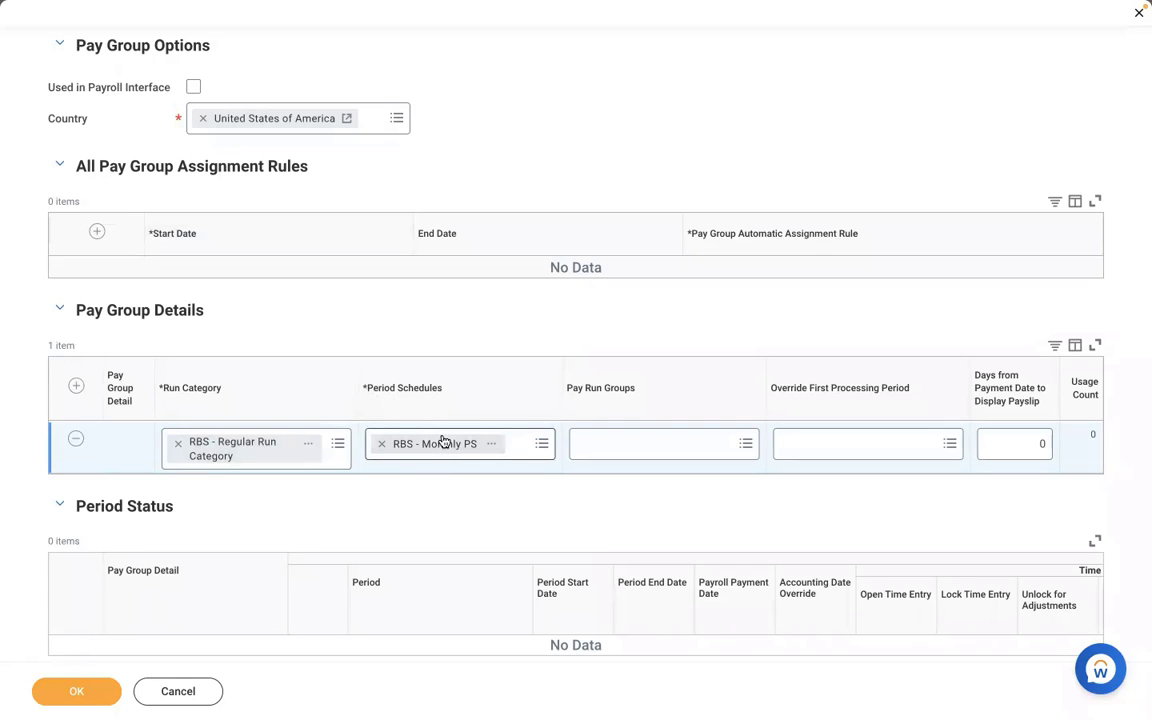
Check the Pay Run Groups options for the detail row and switch back to the Word document.
{"action": "left_click", "coordinate": [594, 451]}
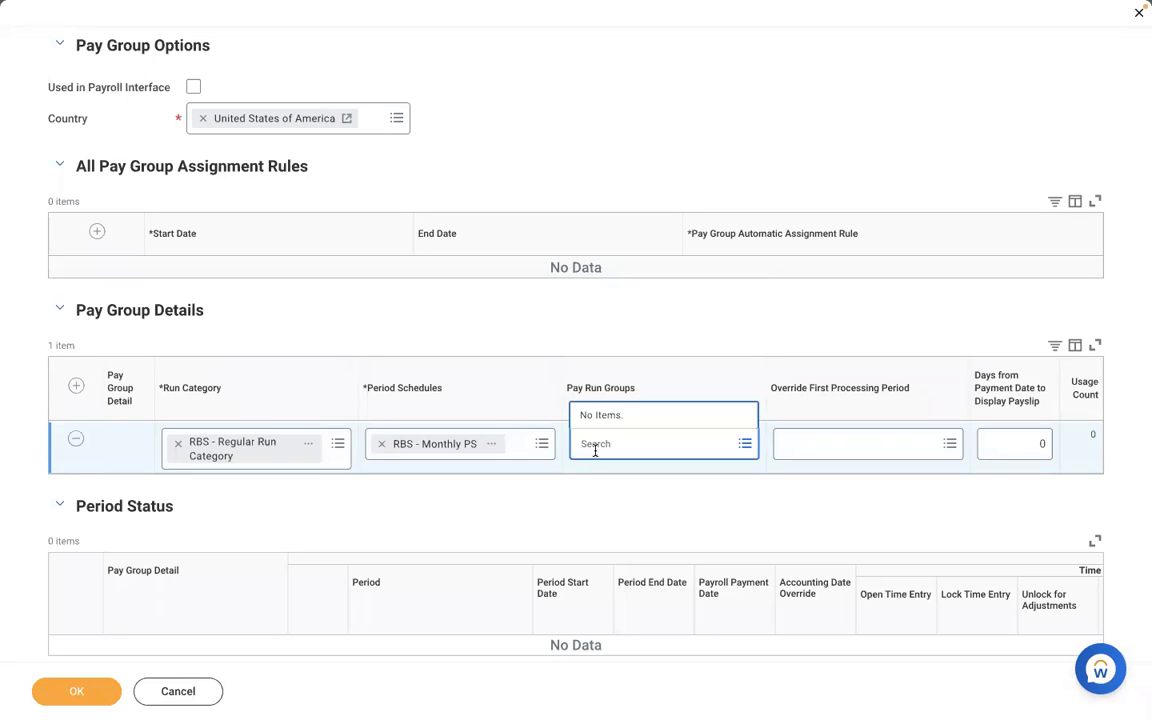
{"action": "left_click", "coordinate": [561, 499]}
{"action": "key", "text": "ctrl+Left"}
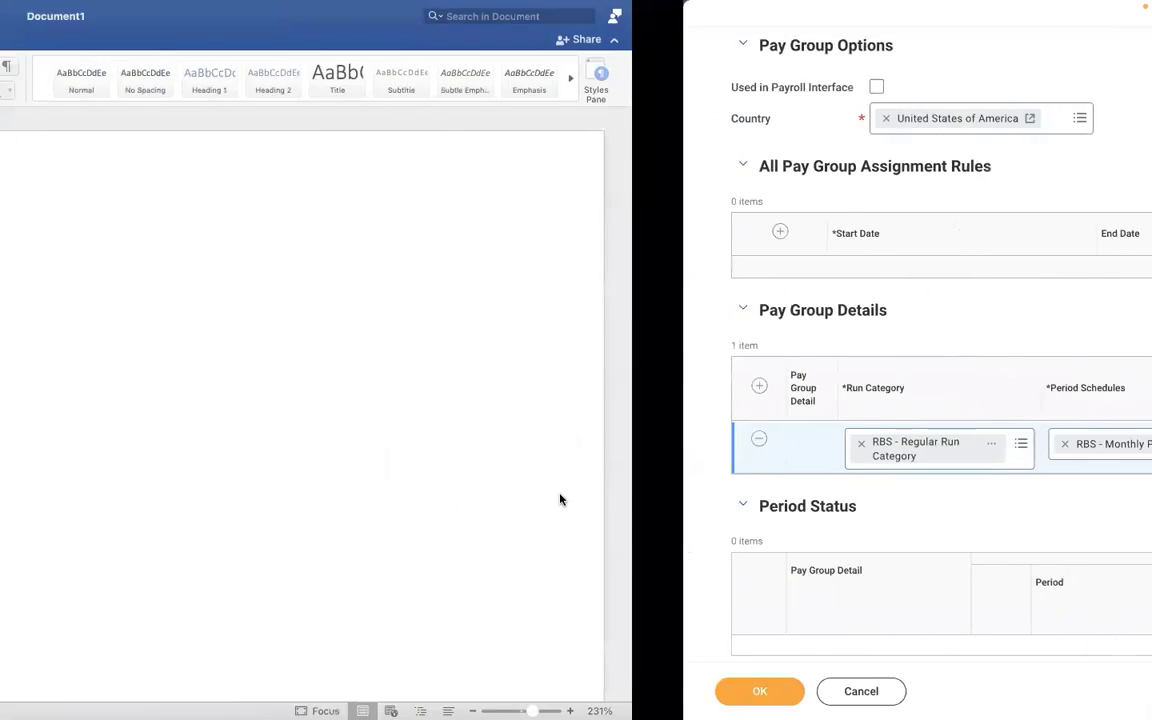
Add the lines EXECUTIVE, MANAGEMENT and NON MANAGEMENT below the numbered list in the Word document.
{"action": "left_click", "coordinate": [489, 427]}
{"action": "key", "text": "Return"}
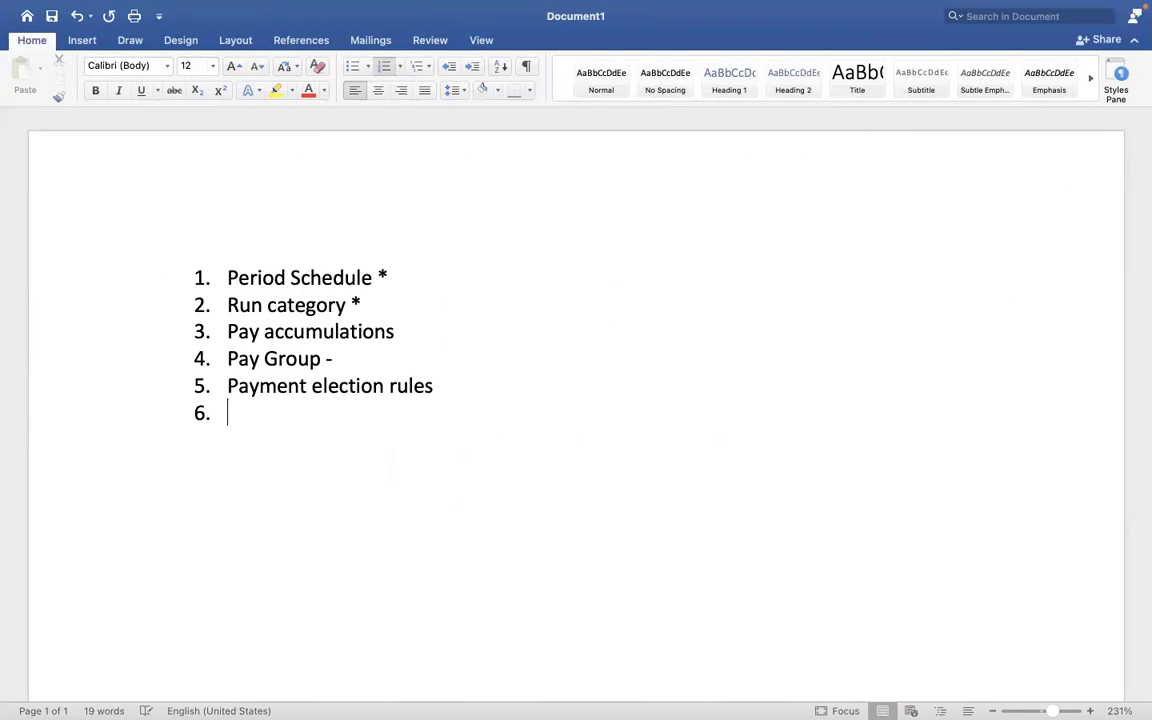
{"action": "key", "text": "Return"}
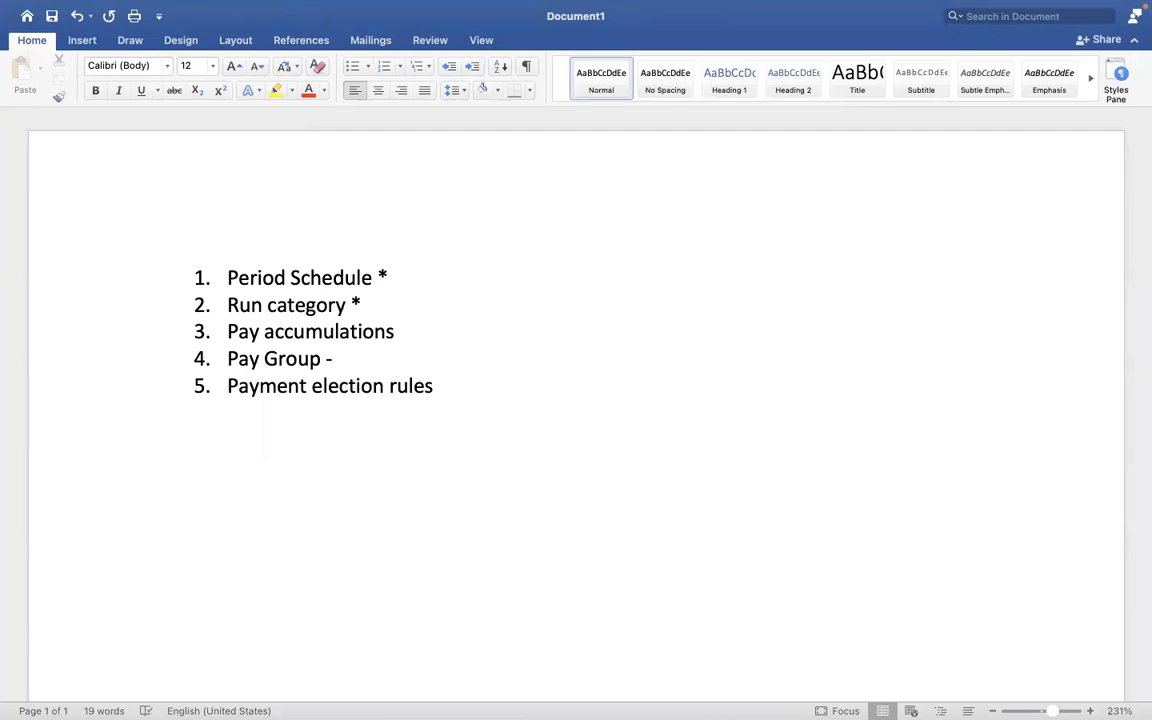
{"action": "type", "text": "EXECUTIVE"}
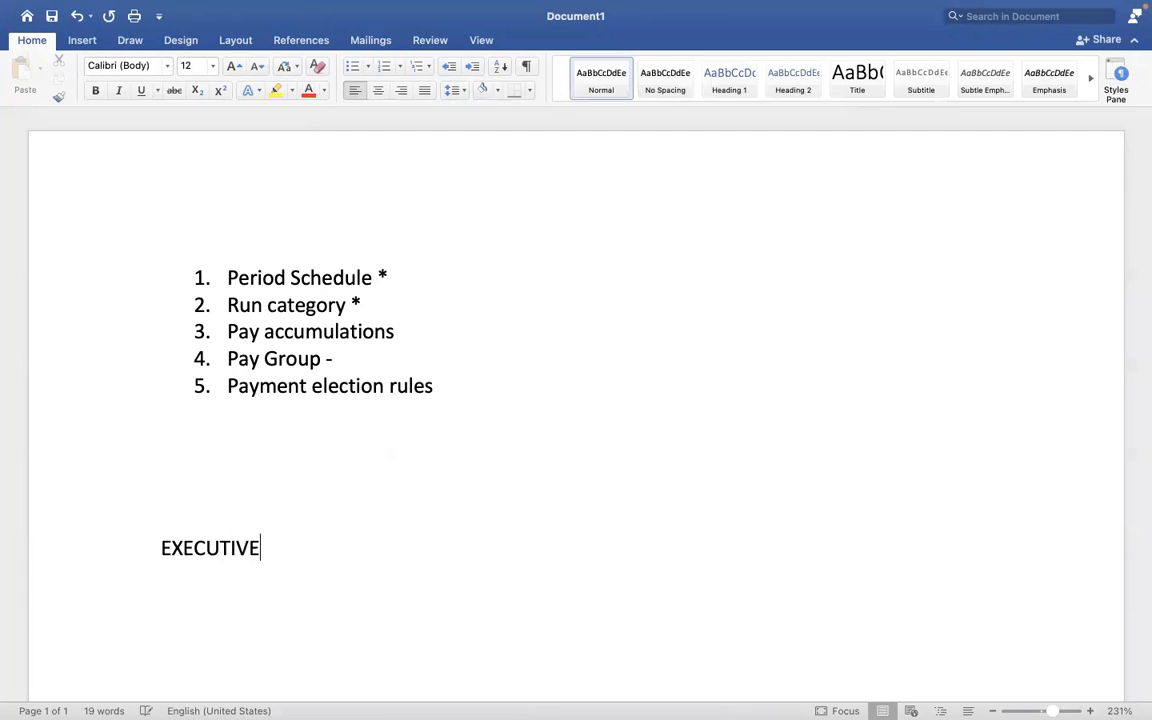
{"action": "key", "text": "Return"}
{"action": "type", "text": "MANAGEM"}
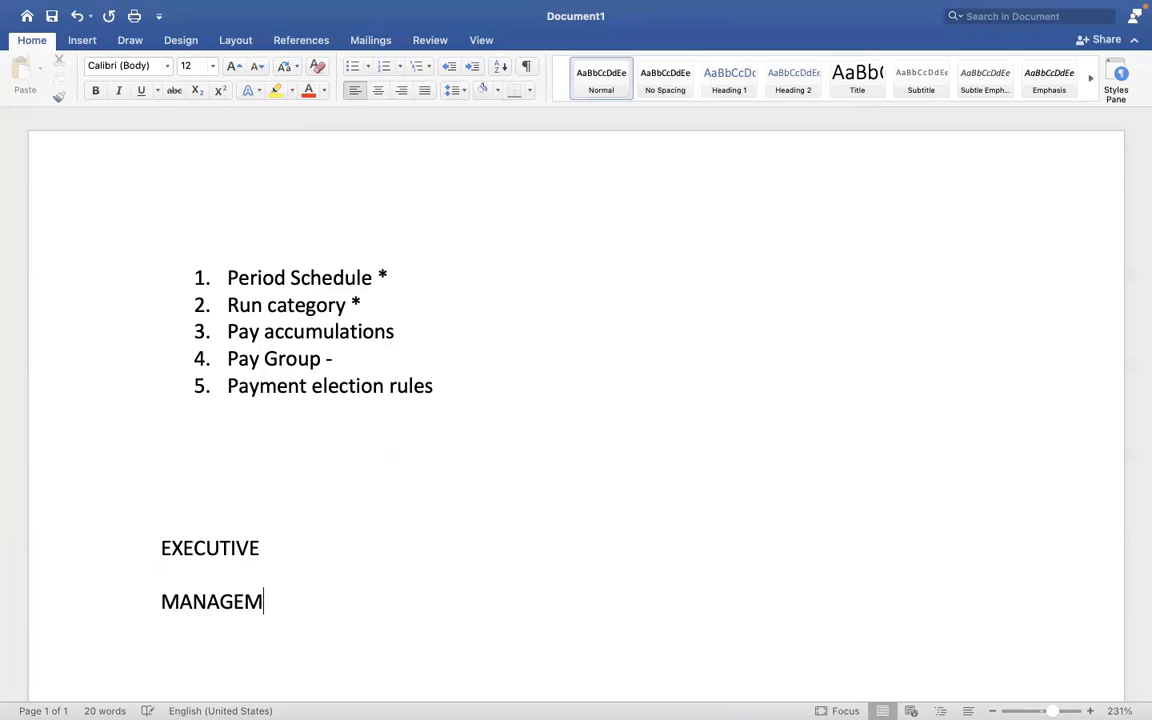
{"action": "type", "text": "ENTNON"}
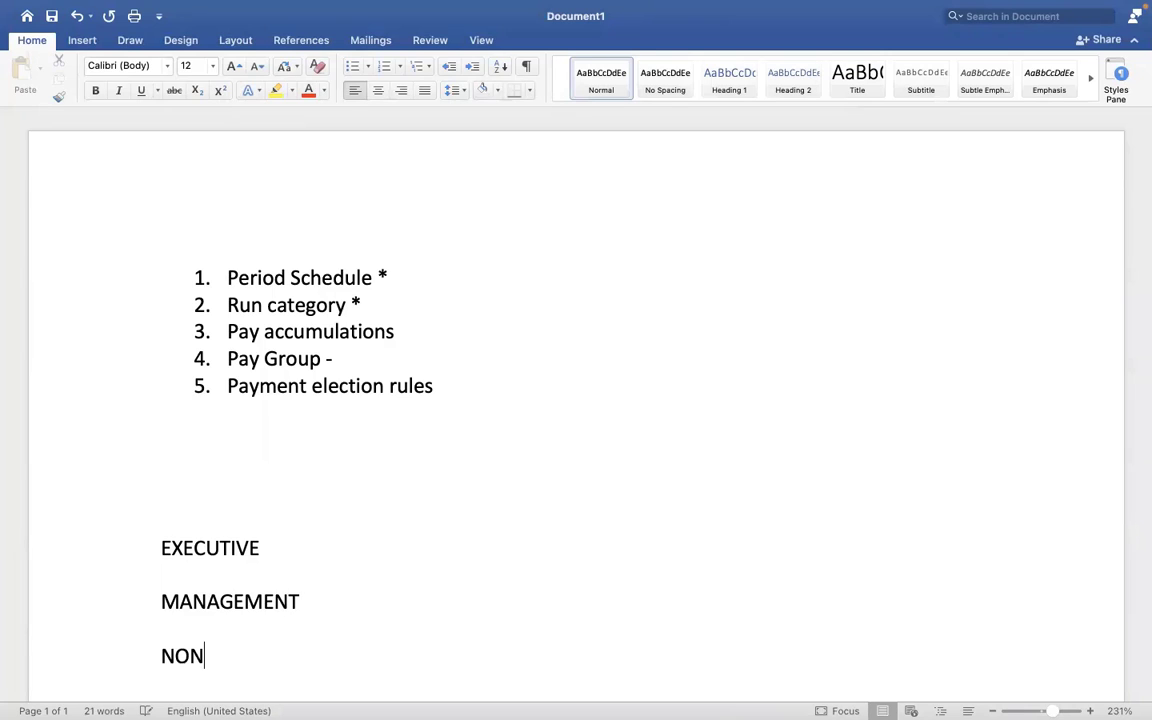
{"action": "type", "text": " MANAGEMENT"}
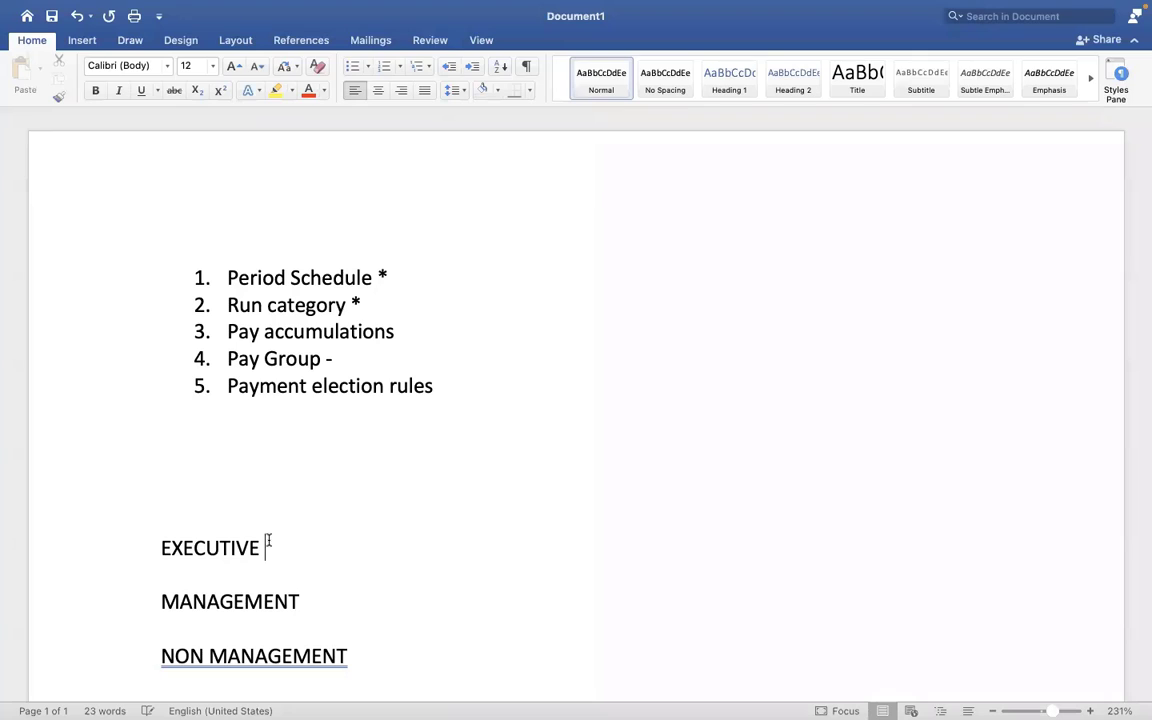
Review the three employee categories in Word alongside the Pay Group Details section in Workday.
{"action": "left_click", "coordinate": [290, 588]}
{"action": "left_click", "coordinate": [391, 615]}
{"action": "left_click", "coordinate": [401, 643]}
{"action": "left_click", "coordinate": [351, 622]}
{"action": "key", "text": "ctrl+Right"}
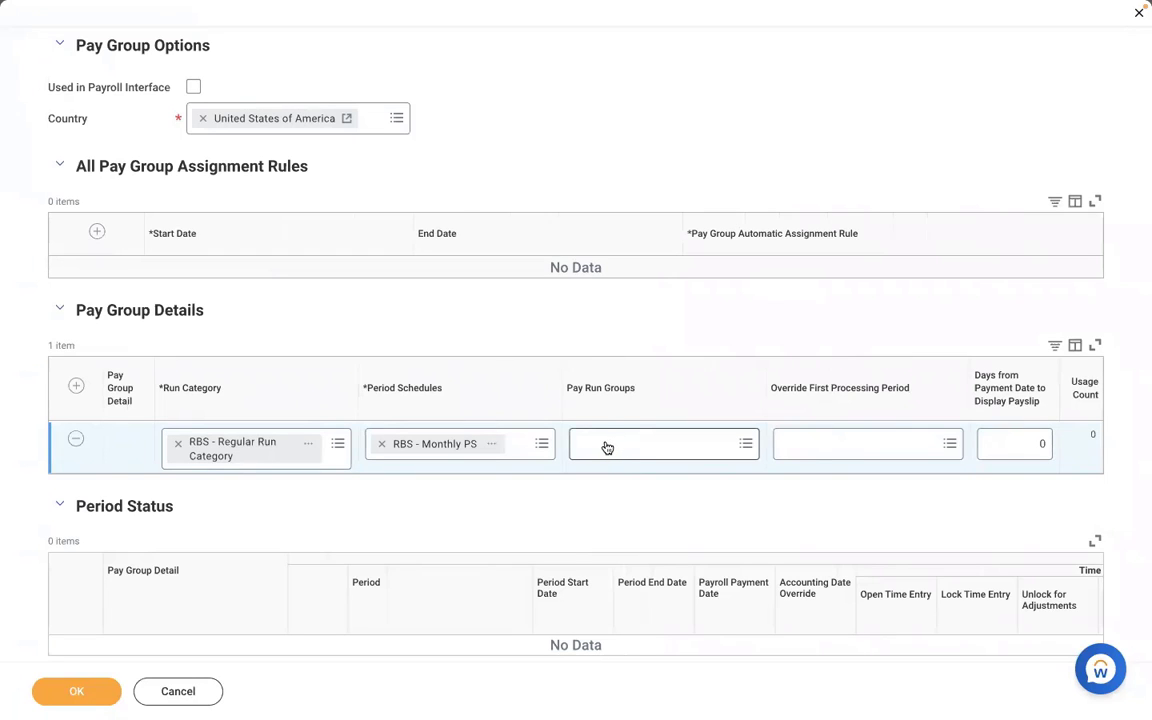
{"action": "key", "text": "ctrl+Left"}
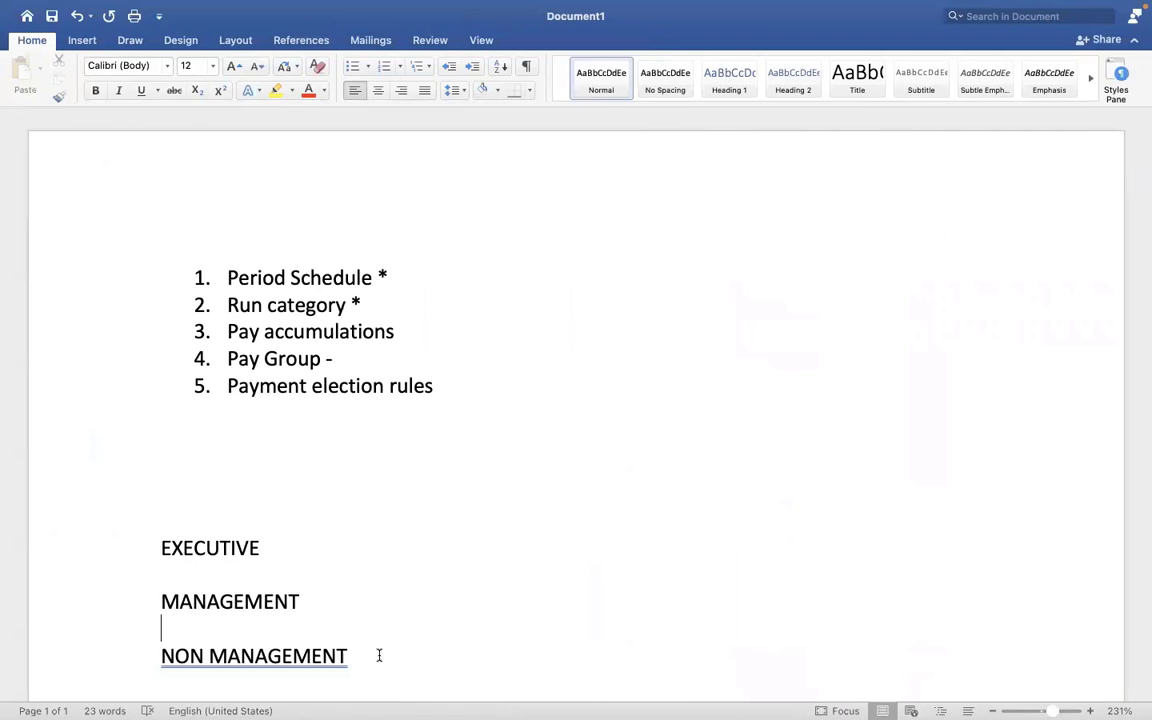
{"action": "left_click", "coordinate": [379, 655]}
{"action": "left_click", "coordinate": [145, 522], "text": "shift"}
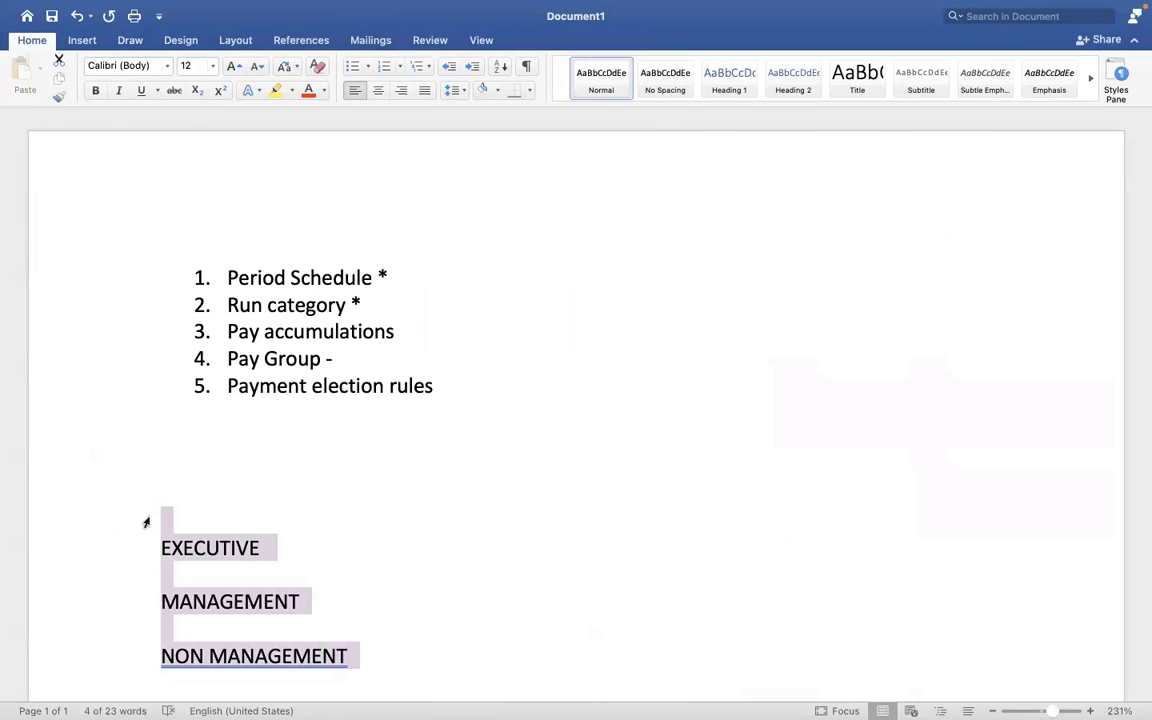
{"action": "key", "text": "ctrl+Right"}
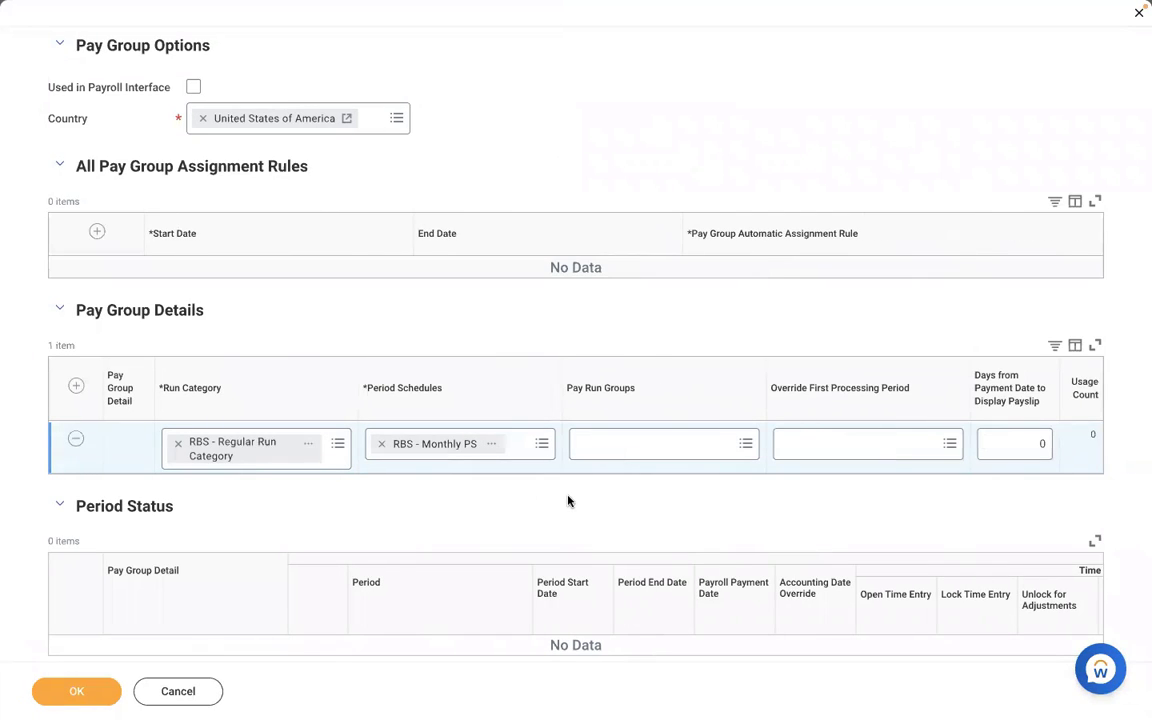
{"action": "key", "text": "ctrl+Left"}
{"action": "left_click", "coordinate": [399, 540]}
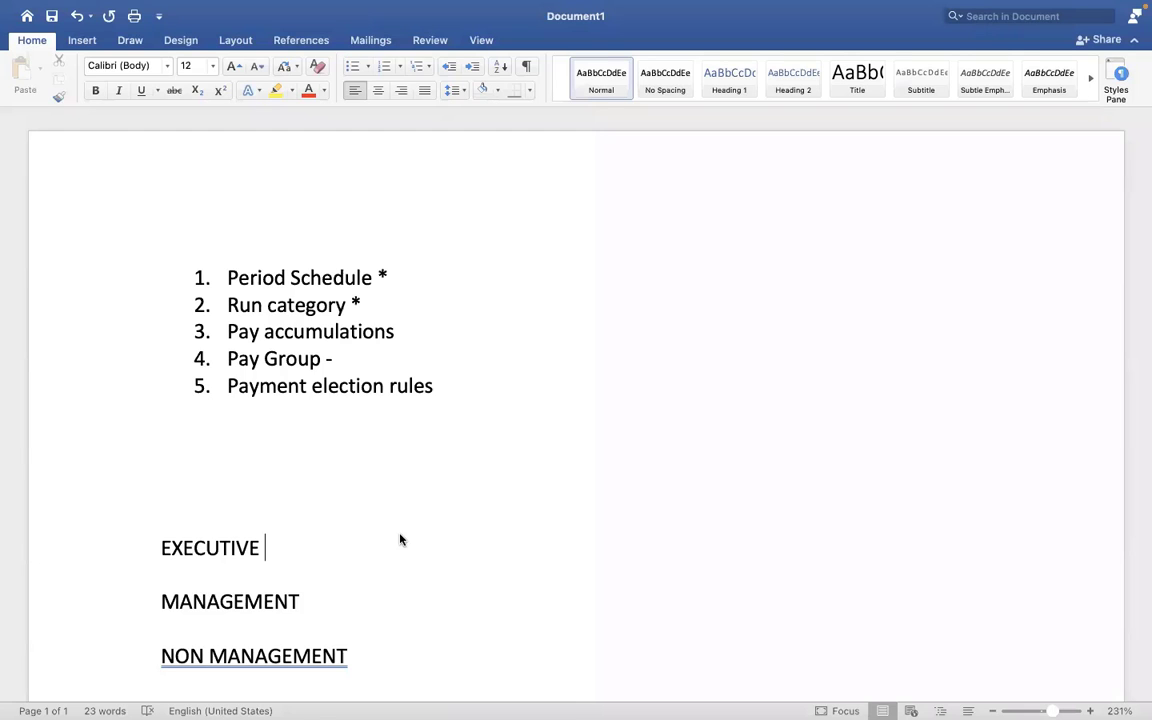
Check the Pay Run Groups options of the Workday detail row against the employee categories in Word.
{"action": "key", "text": "ctrl+Right"}
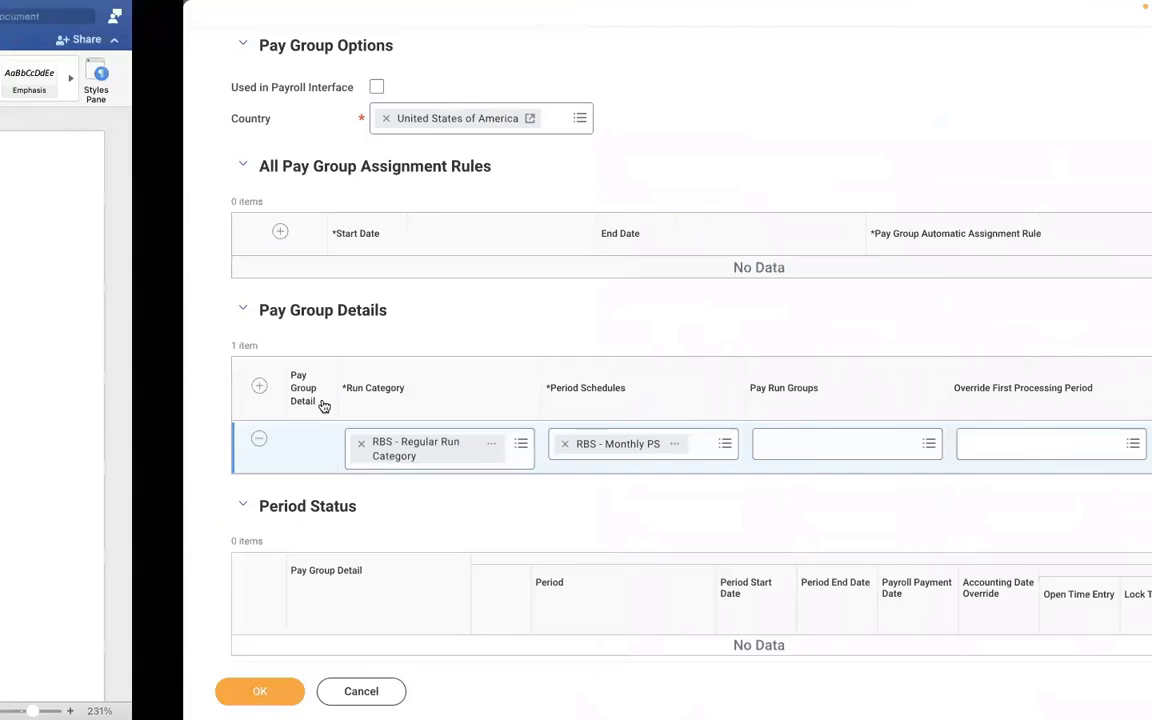
{"action": "key", "text": "ctrl+Left"}
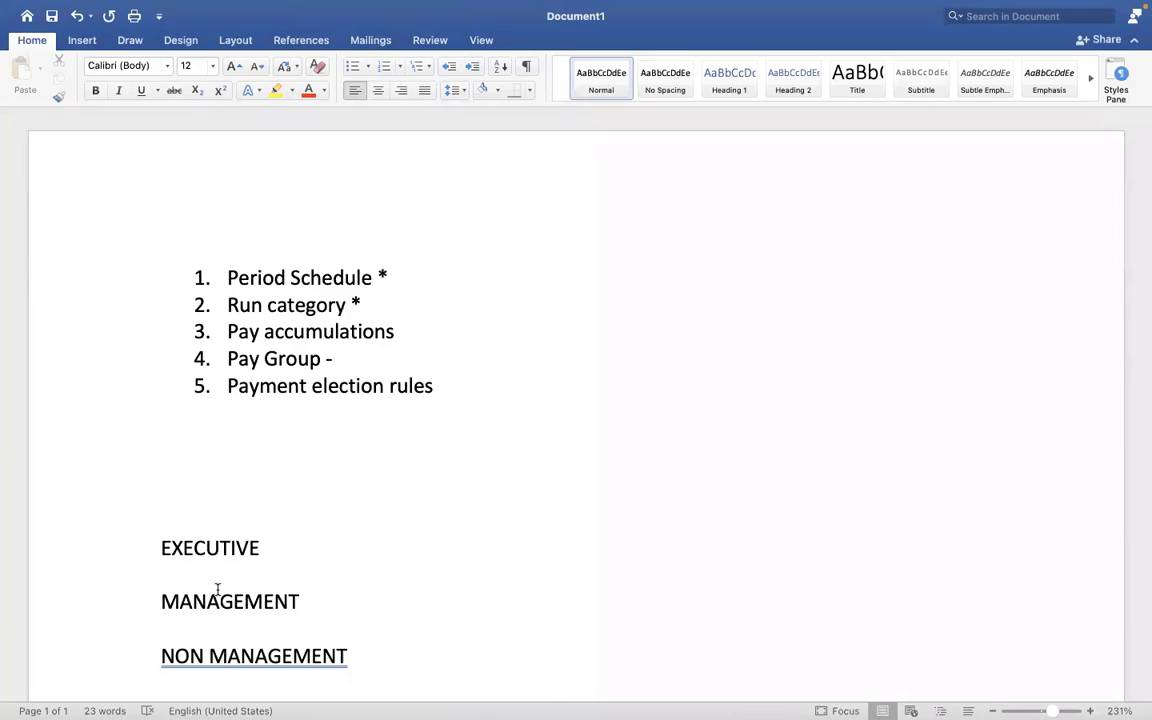
{"action": "left_click", "coordinate": [217, 589]}
{"action": "key", "text": "ctrl+Right"}
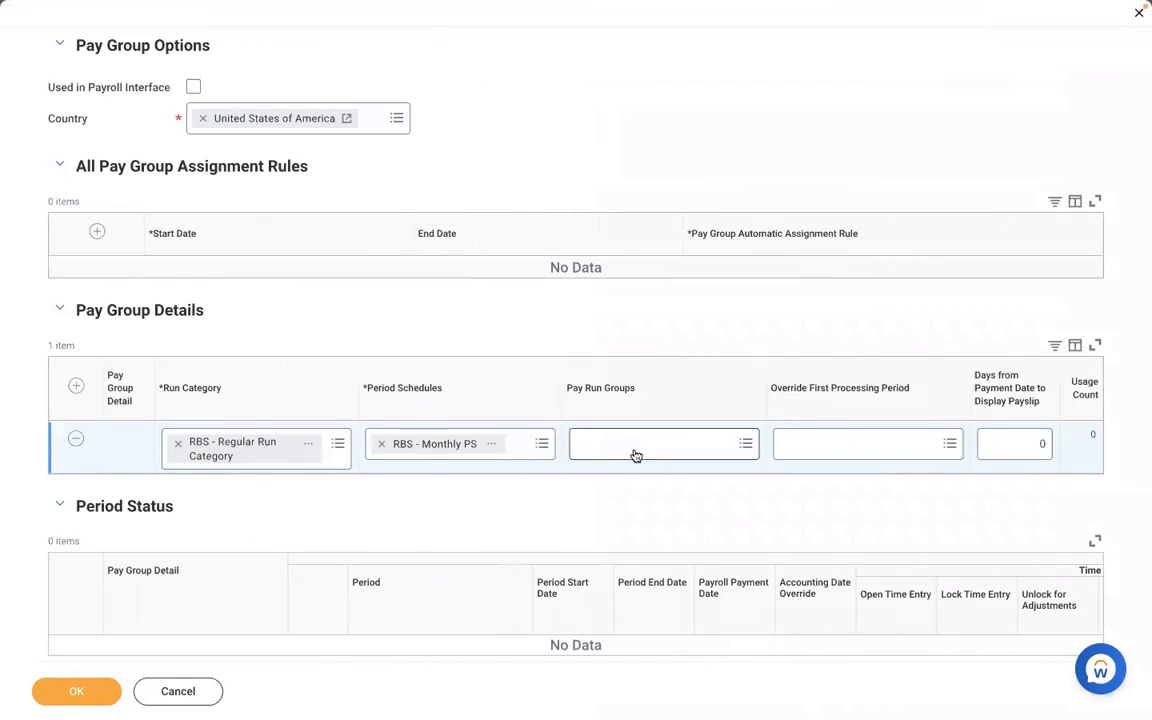
{"action": "left_click", "coordinate": [633, 449]}
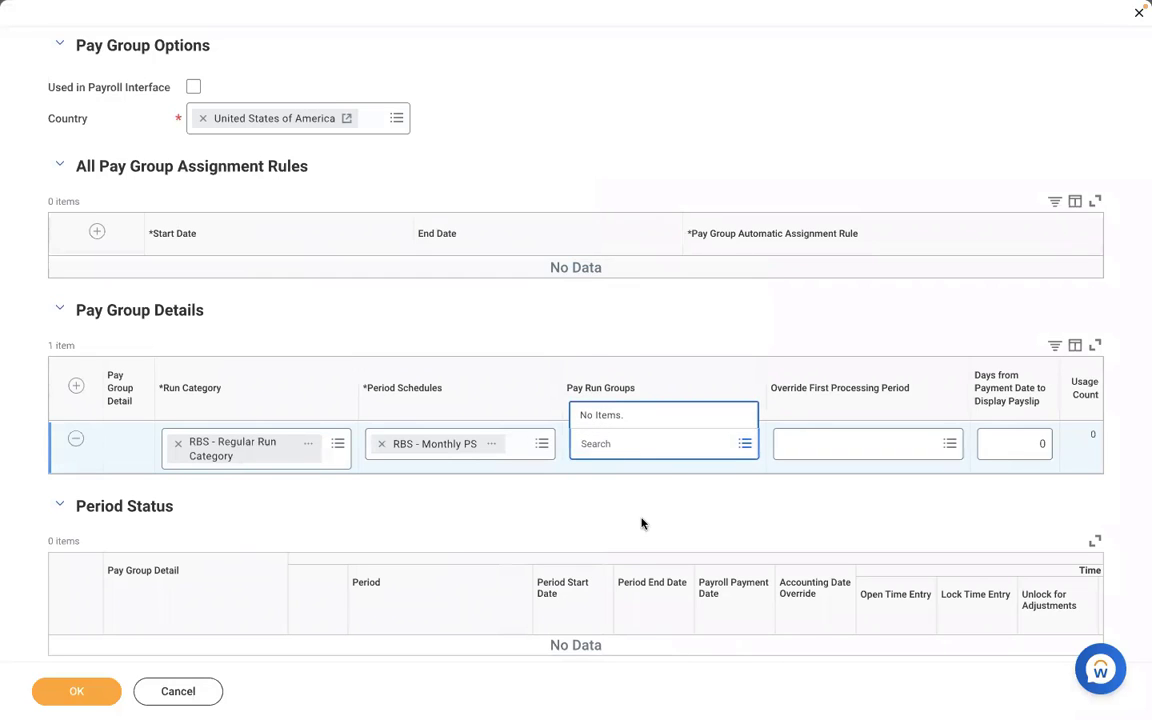
{"action": "left_click", "coordinate": [561, 502]}
{"action": "key", "text": "ctrl+Left"}
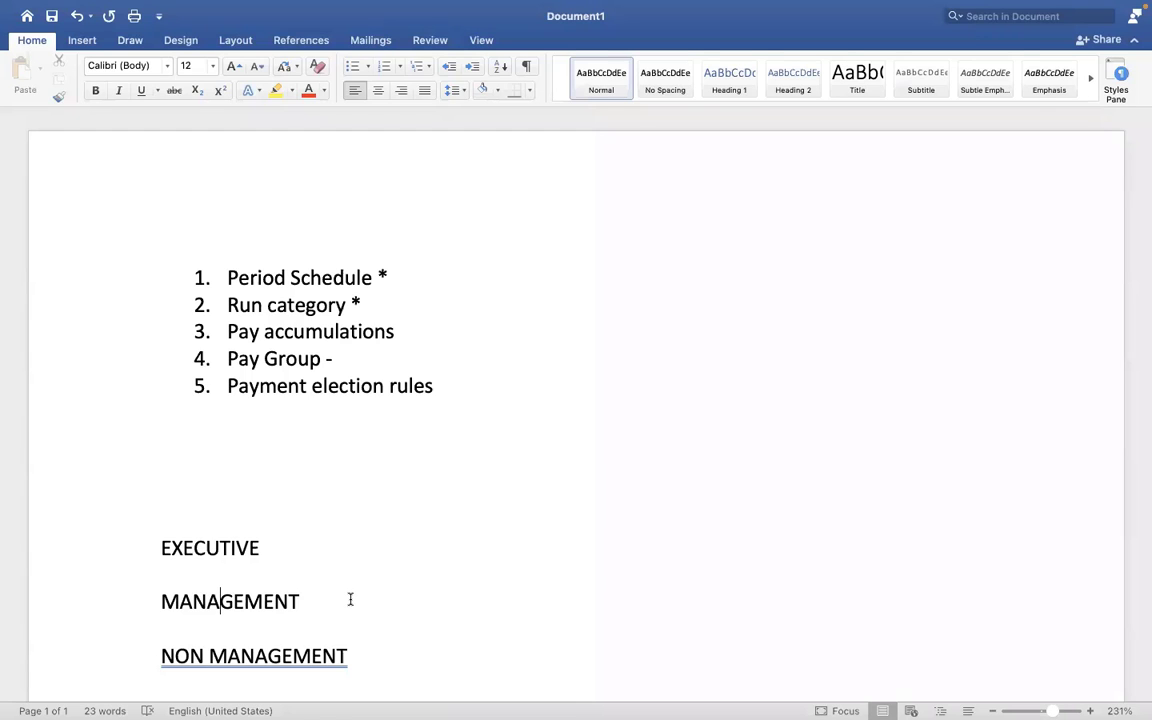
Switch to Workday and examine the upcoming periods of the detail row's "RBS - Monthly PS" period schedule.
{"action": "key", "text": "ctrl+Right"}
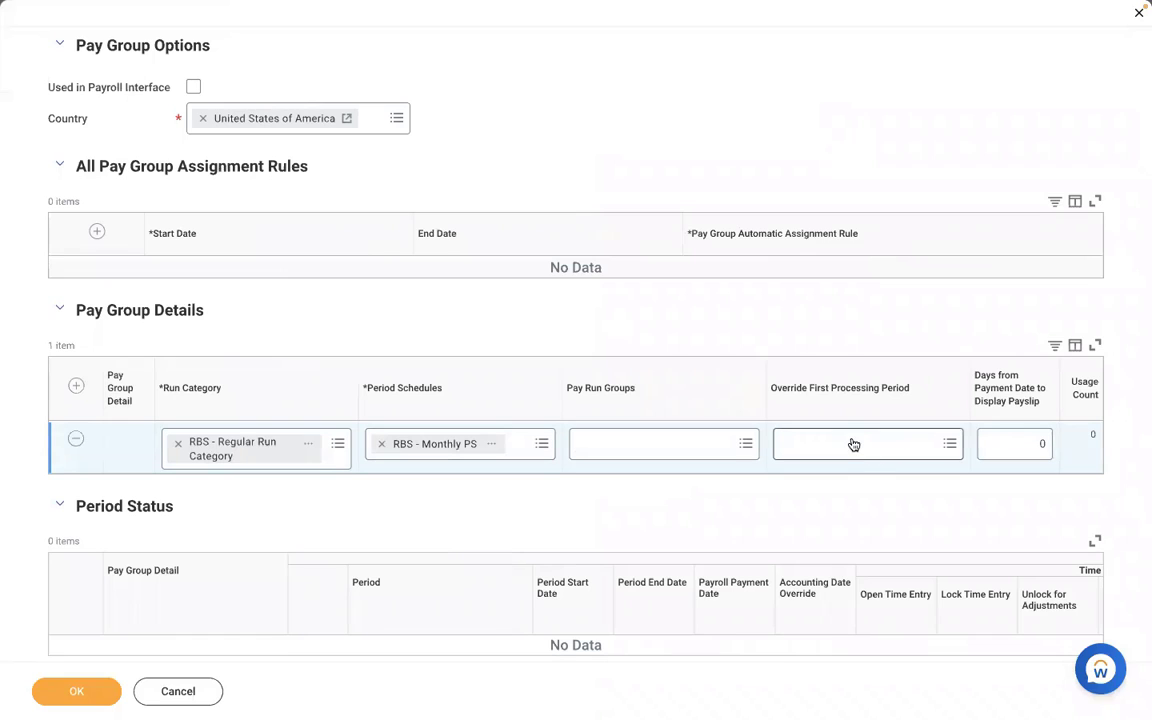
{"action": "left_click", "coordinate": [495, 446]}
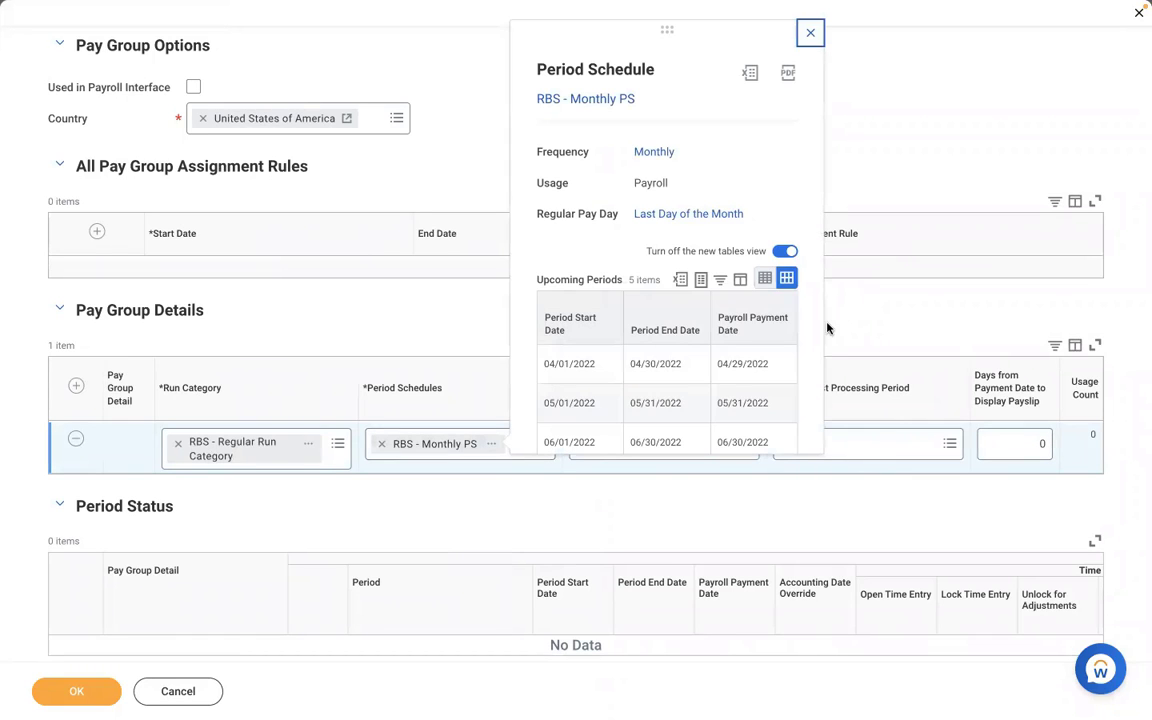
{"action": "scroll", "coordinate": [814, 338], "scroll_direction": "down", "scroll_amount": 3}
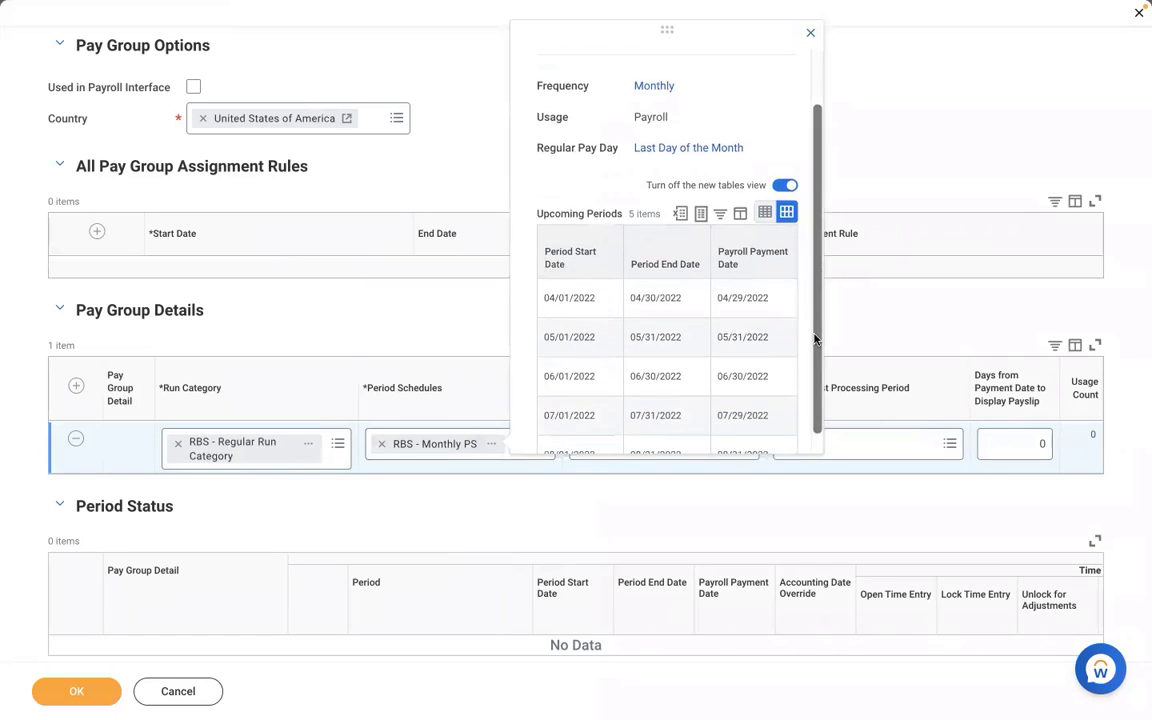
Try 02/01/2022 - 02/28/2022 (RBS - Monthly PS) as the detail row's override first processing period, clear it and review the available periods.
{"action": "left_click", "coordinate": [900, 443]}
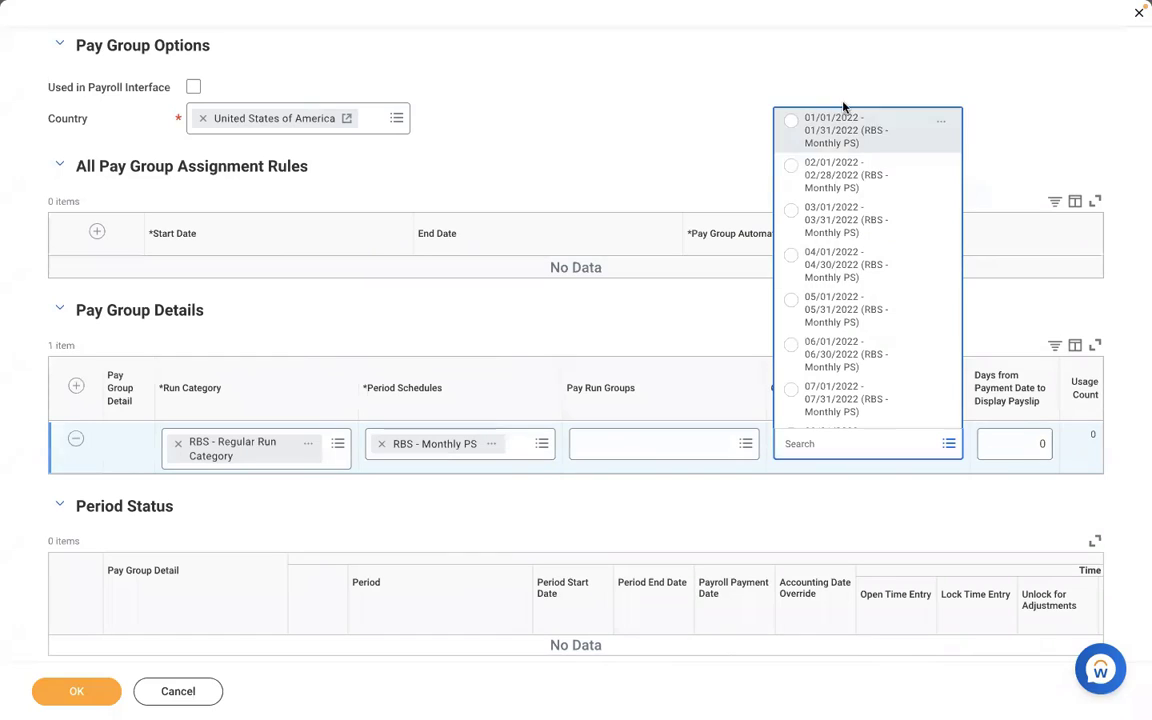
{"action": "left_click", "coordinate": [802, 176]}
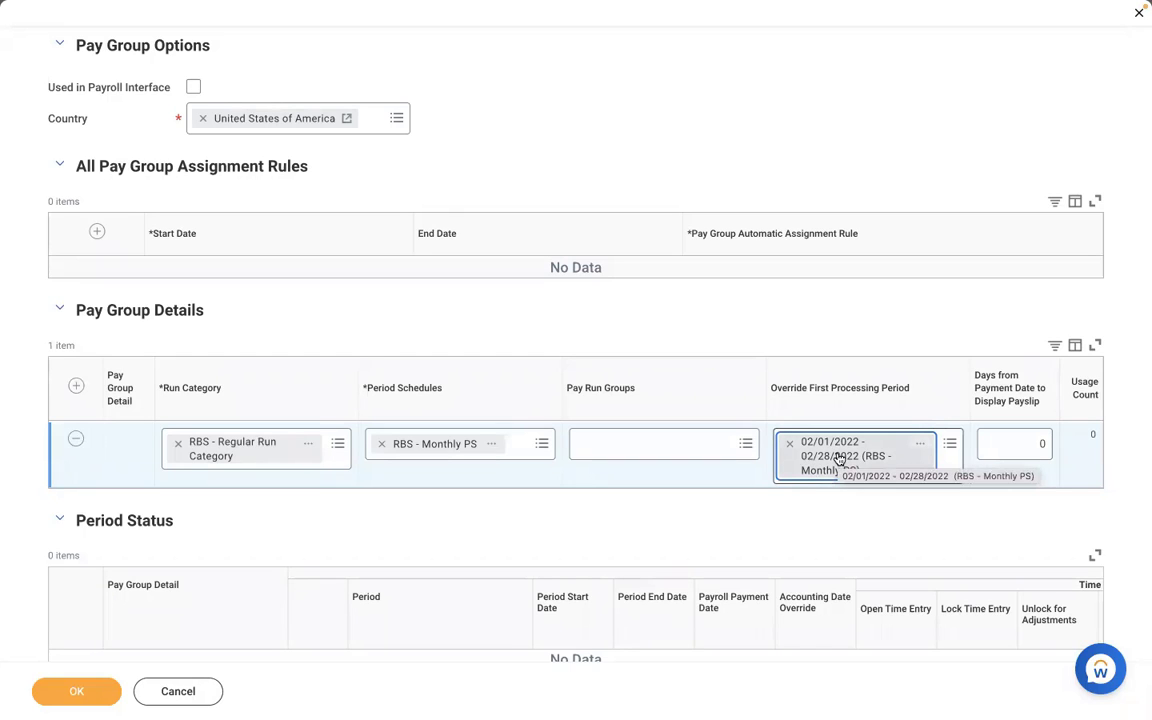
{"action": "left_click", "coordinate": [826, 521]}
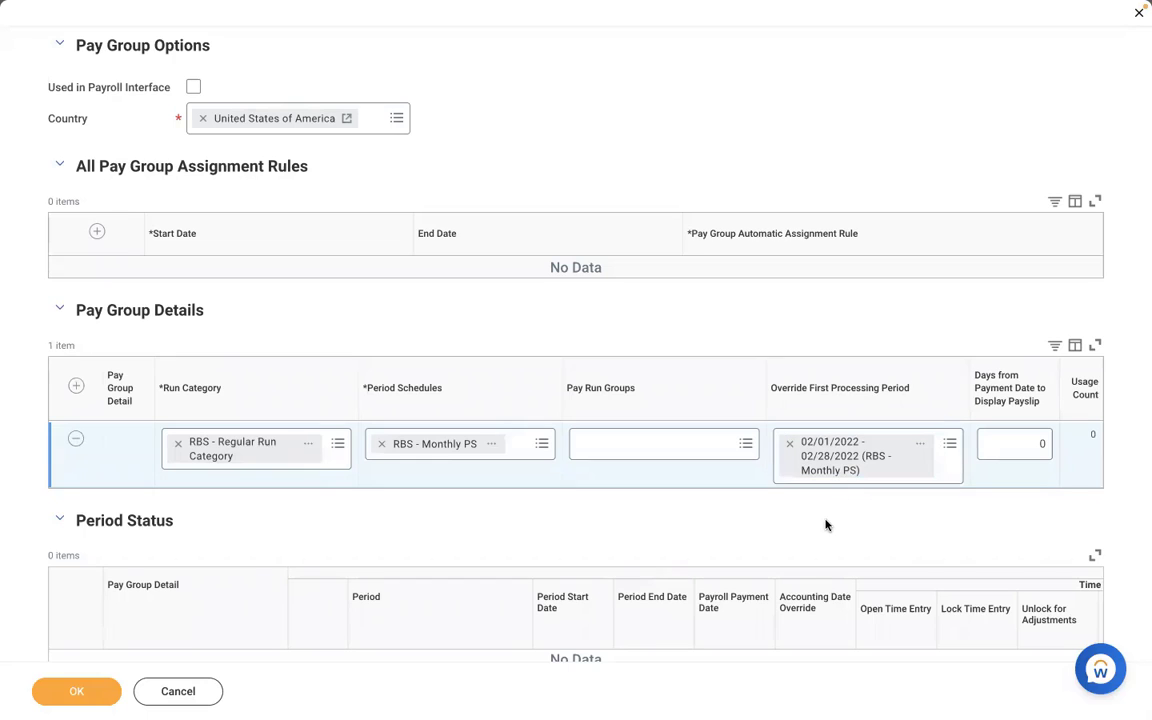
{"action": "left_click", "coordinate": [789, 442]}
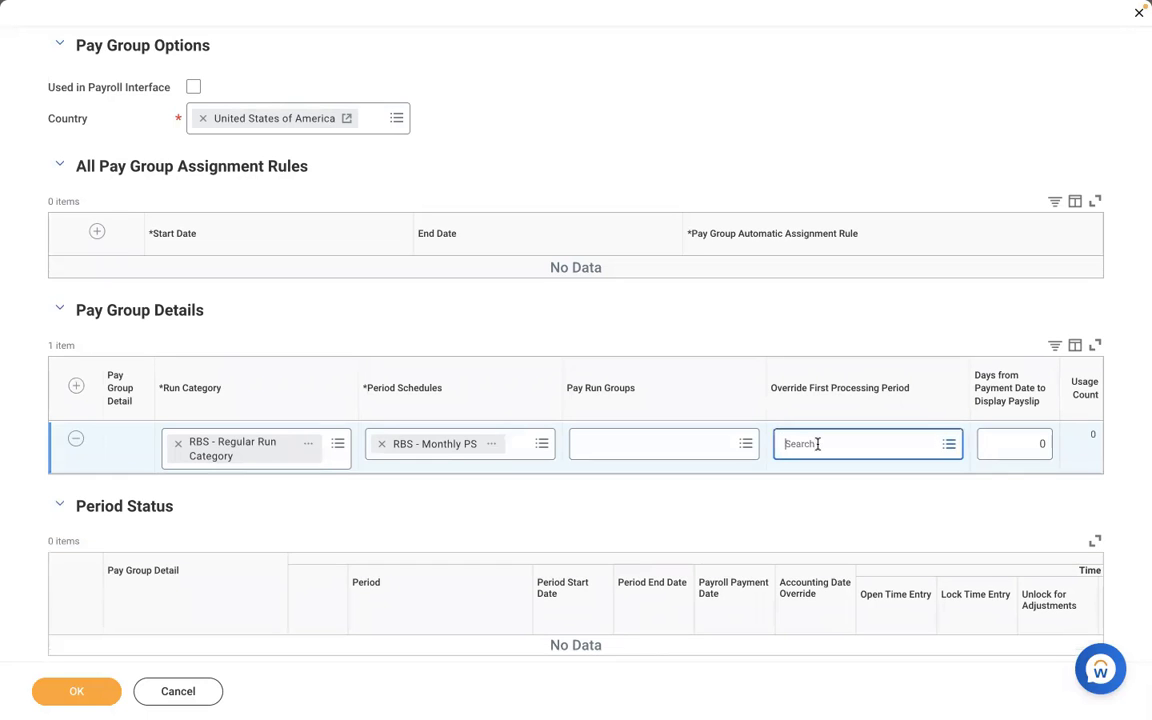
{"action": "left_click", "coordinate": [818, 443]}
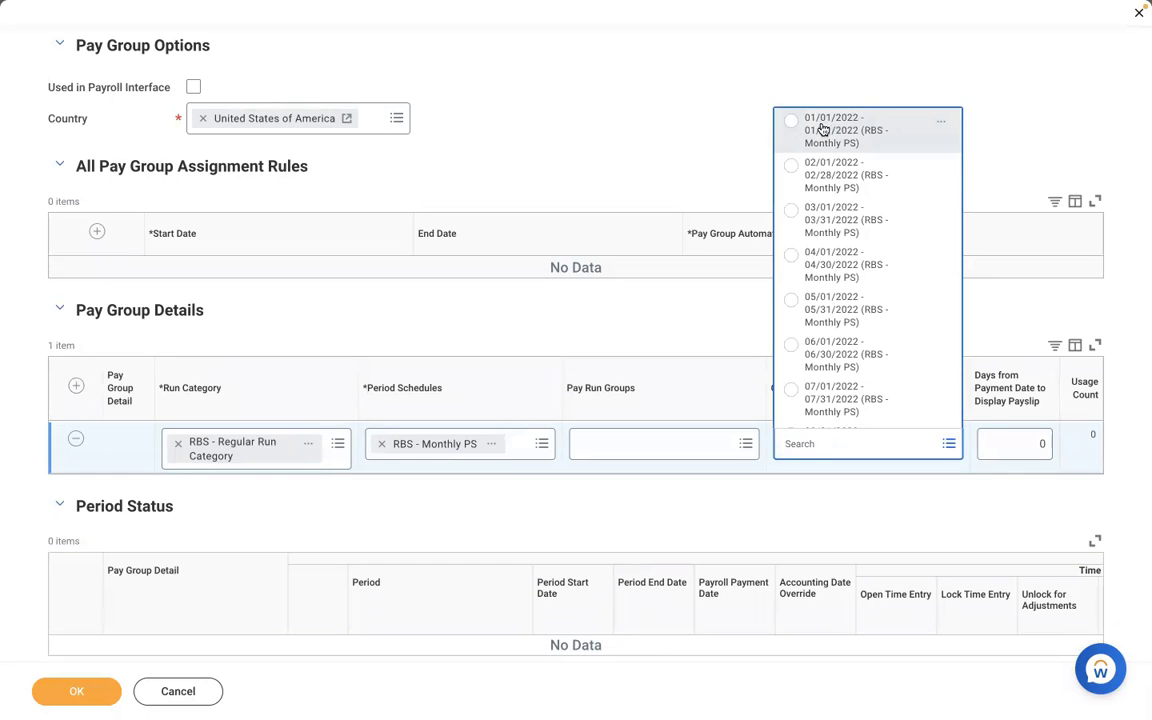
{"action": "left_click", "coordinate": [733, 335]}
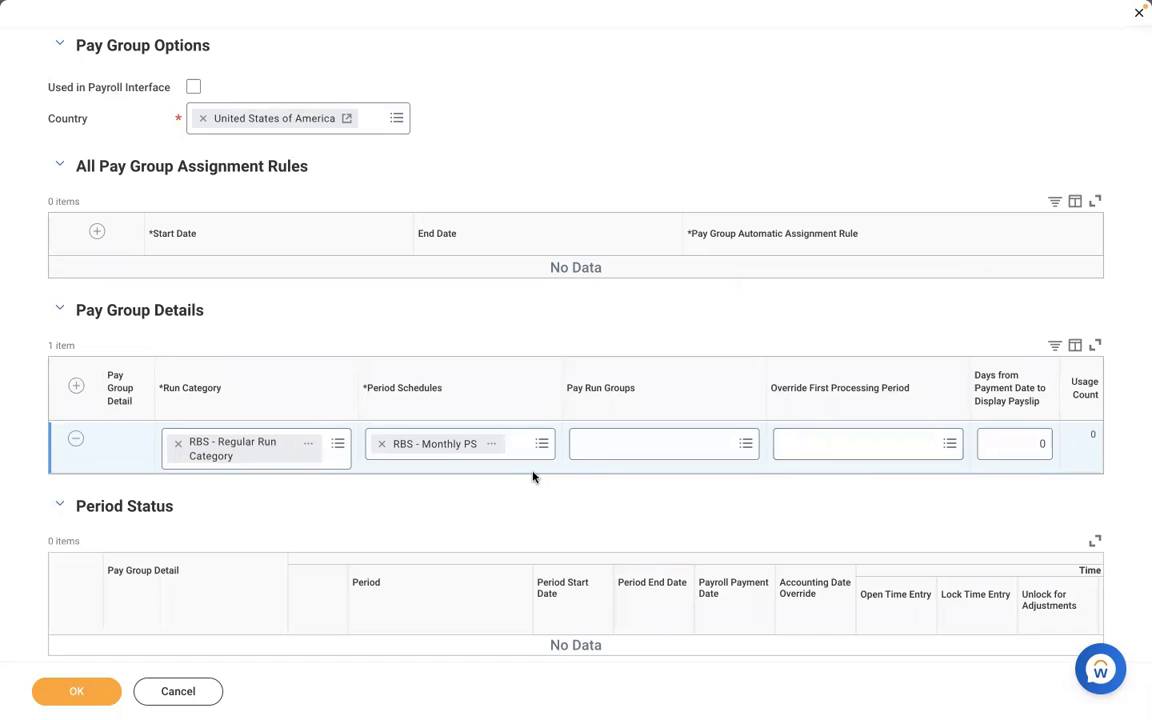
Select the 02/01/2022 - 02/28/2022 override first processing period once more and remove it, leaving the field empty.
{"action": "left_click", "coordinate": [834, 451]}
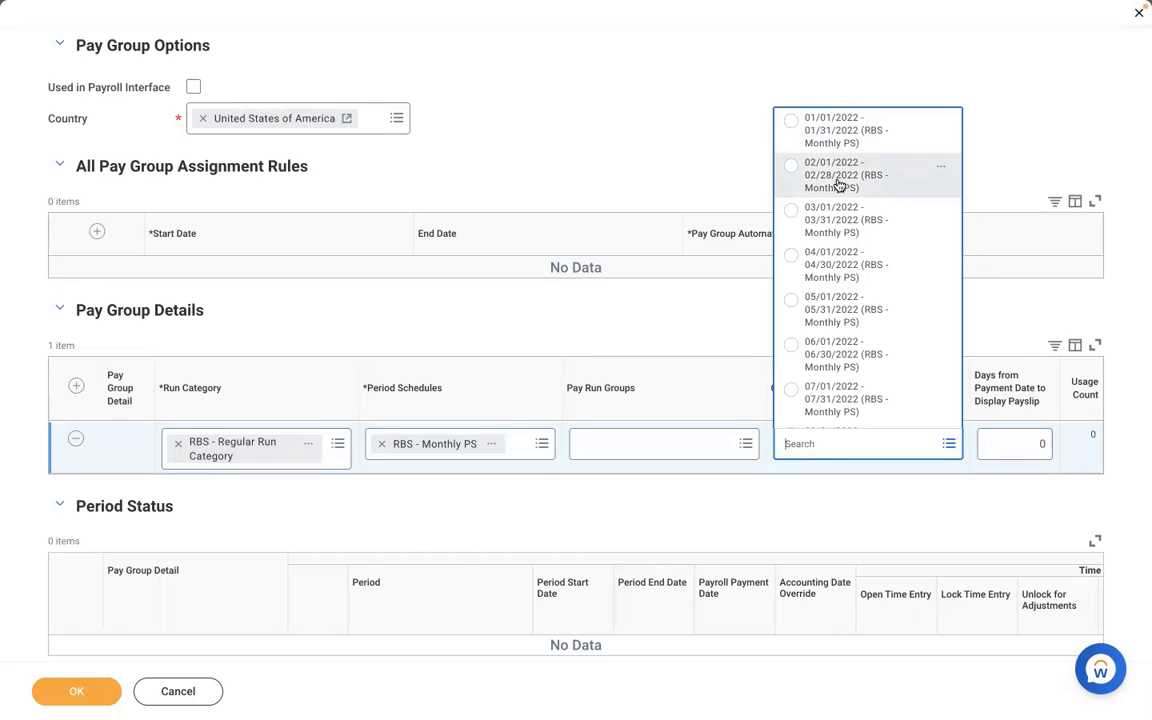
{"action": "left_click", "coordinate": [838, 187]}
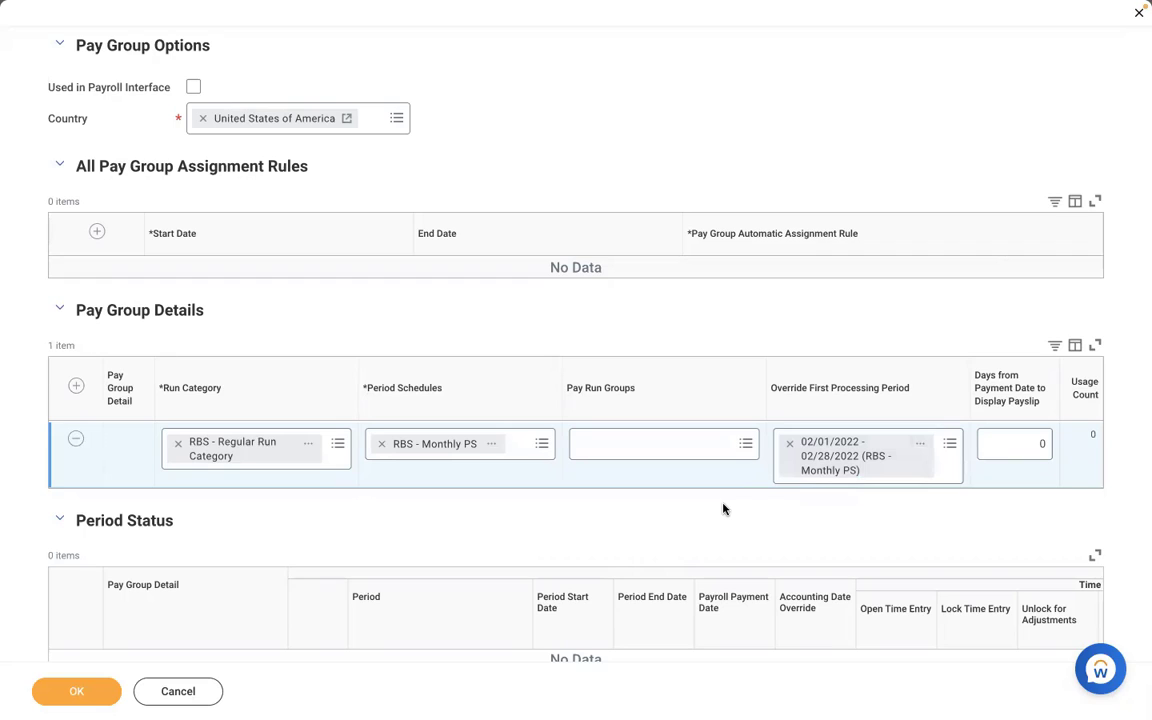
{"action": "left_click", "coordinate": [790, 447]}
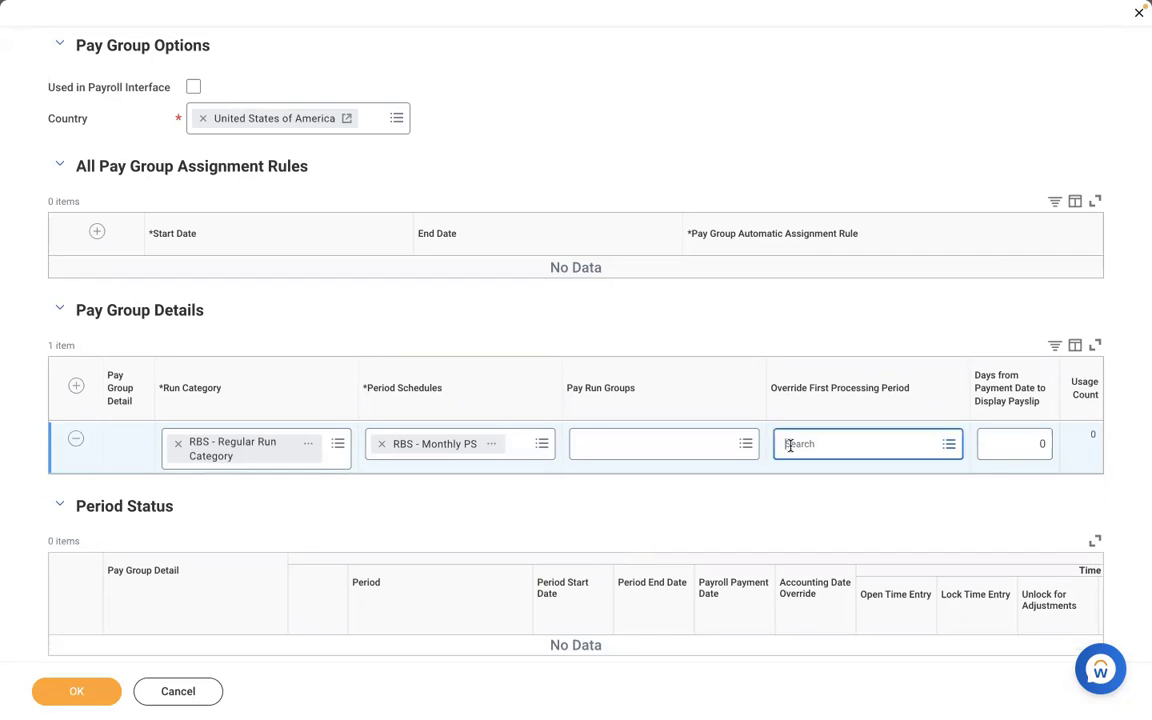
{"action": "left_click", "coordinate": [846, 438]}
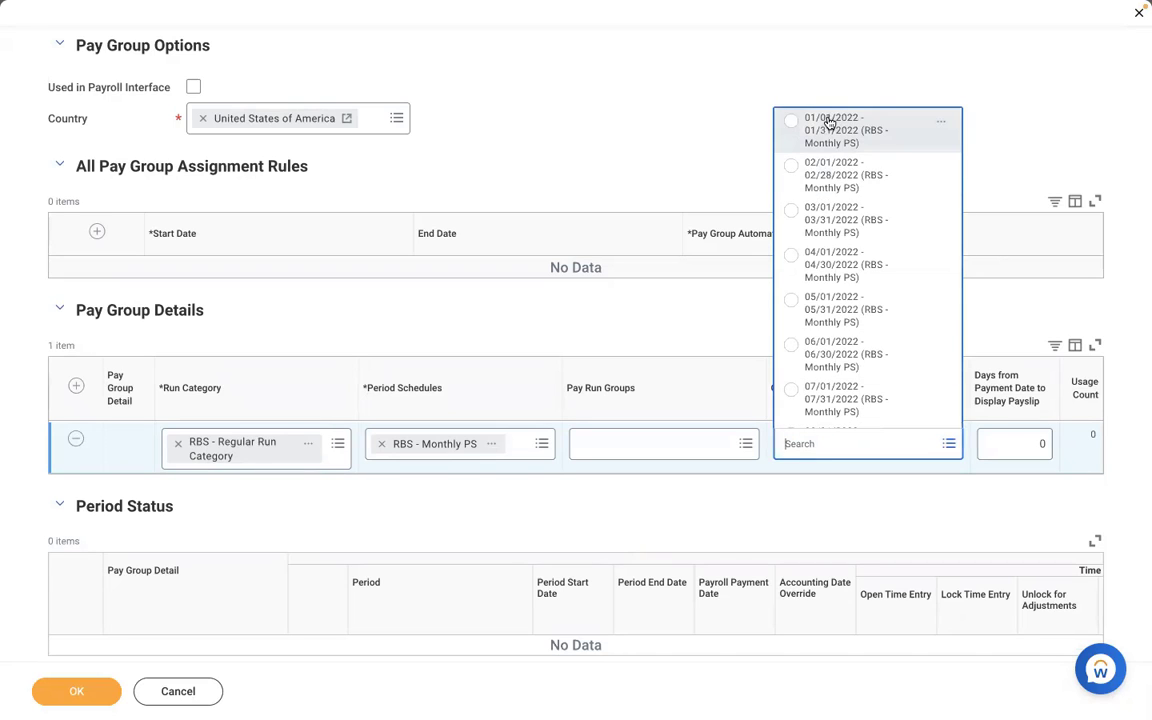
{"action": "left_click", "coordinate": [798, 517]}
Examine the payroll payment dates of the "RBS - Monthly PS" schedule for the payslip display setting.
{"action": "left_click", "coordinate": [1023, 445]}
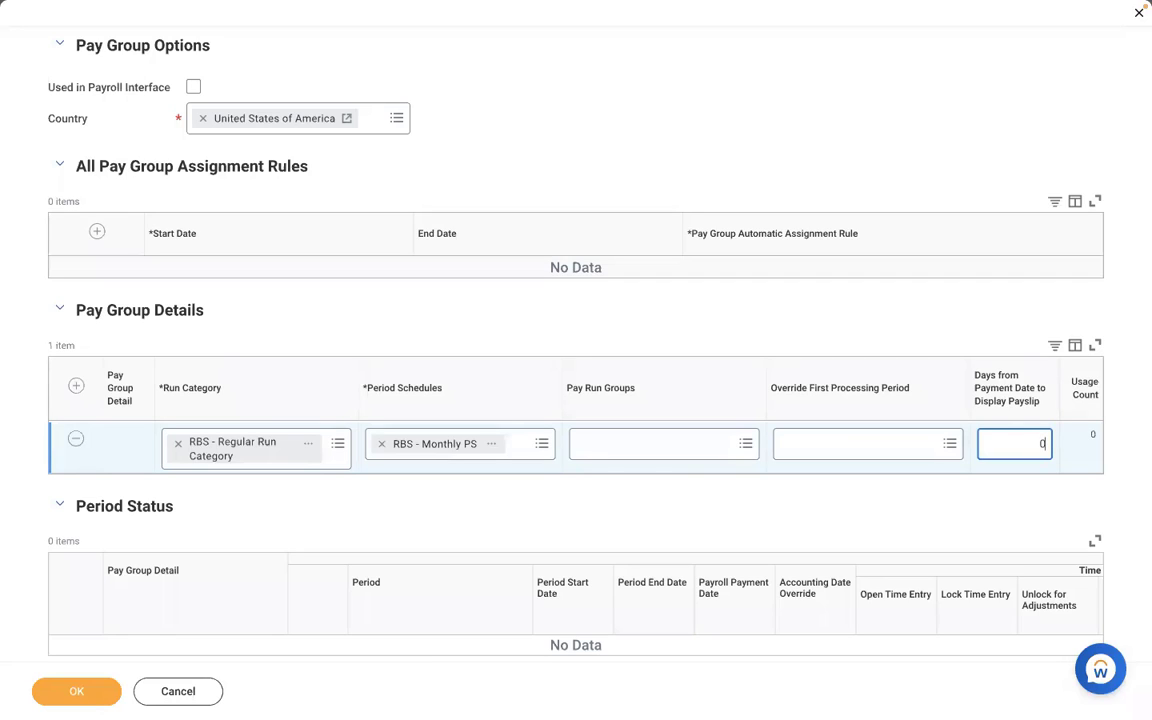
{"action": "left_click", "coordinate": [497, 446]}
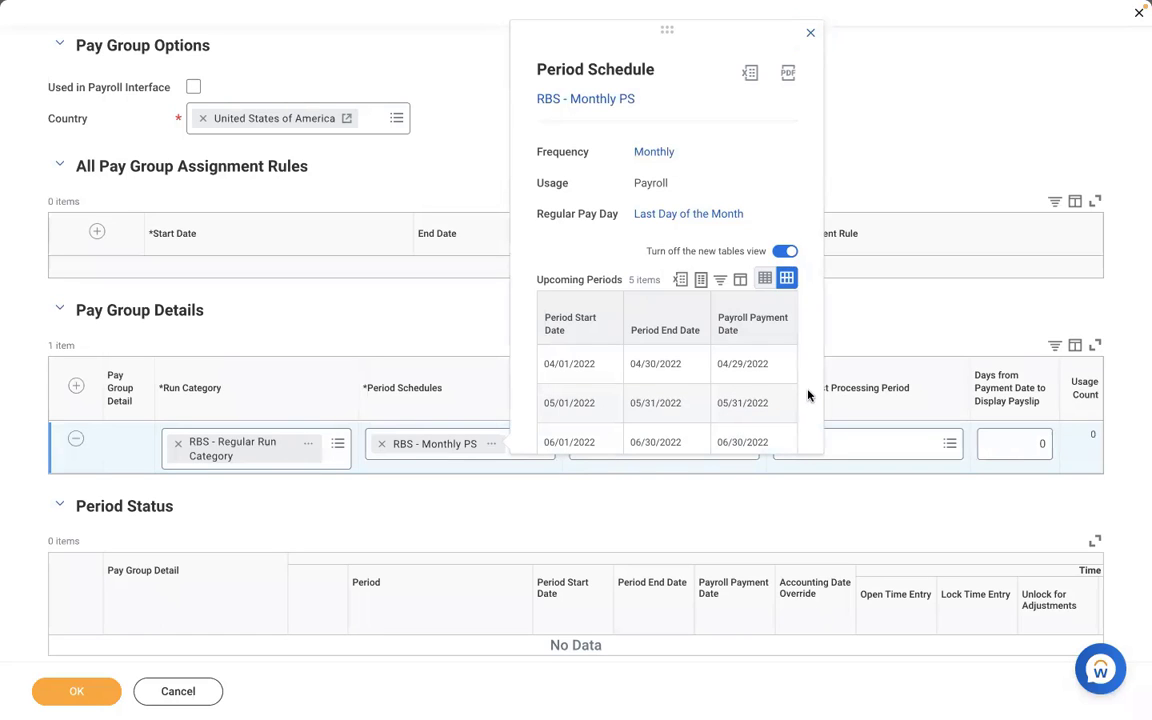
{"action": "scroll", "coordinate": [808, 396], "scroll_direction": "down", "scroll_amount": 2}
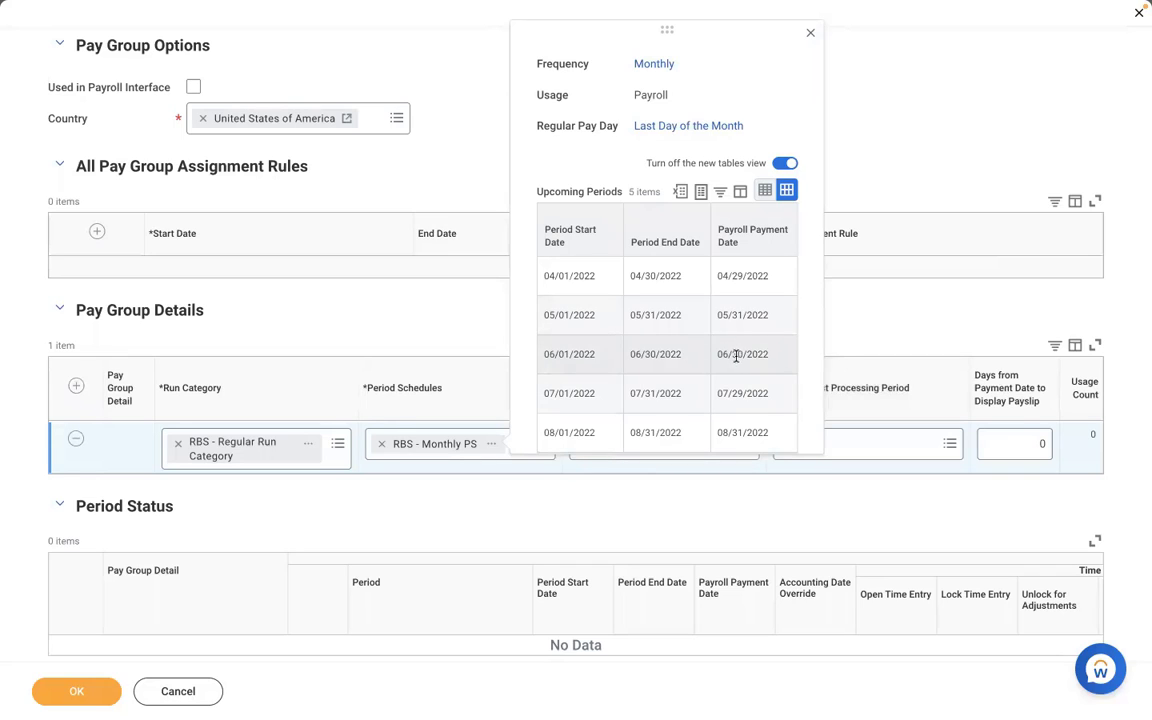
Set the detail row's days from payment date to display payslip to -1 and recheck the "RBS - Monthly PS" payment dates.
{"action": "left_click", "coordinate": [1018, 443]}
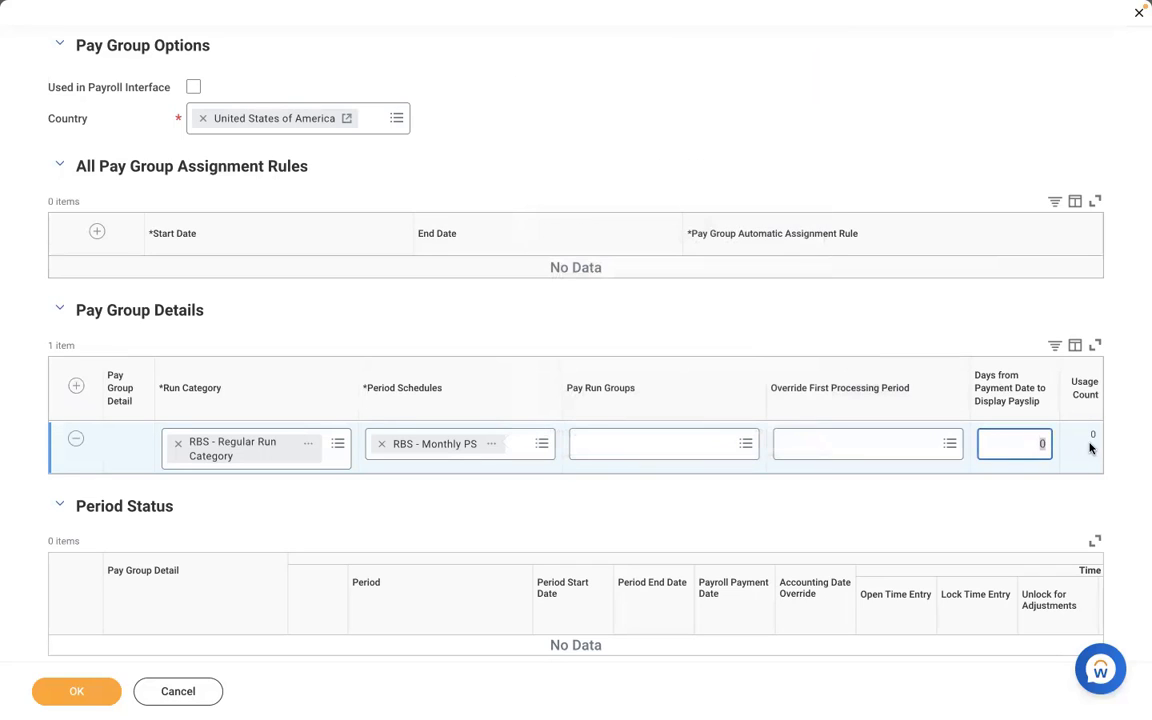
{"action": "key", "text": "BackSpace"}
{"action": "type", "text": "-1"}
{"action": "left_click", "coordinate": [492, 444]}
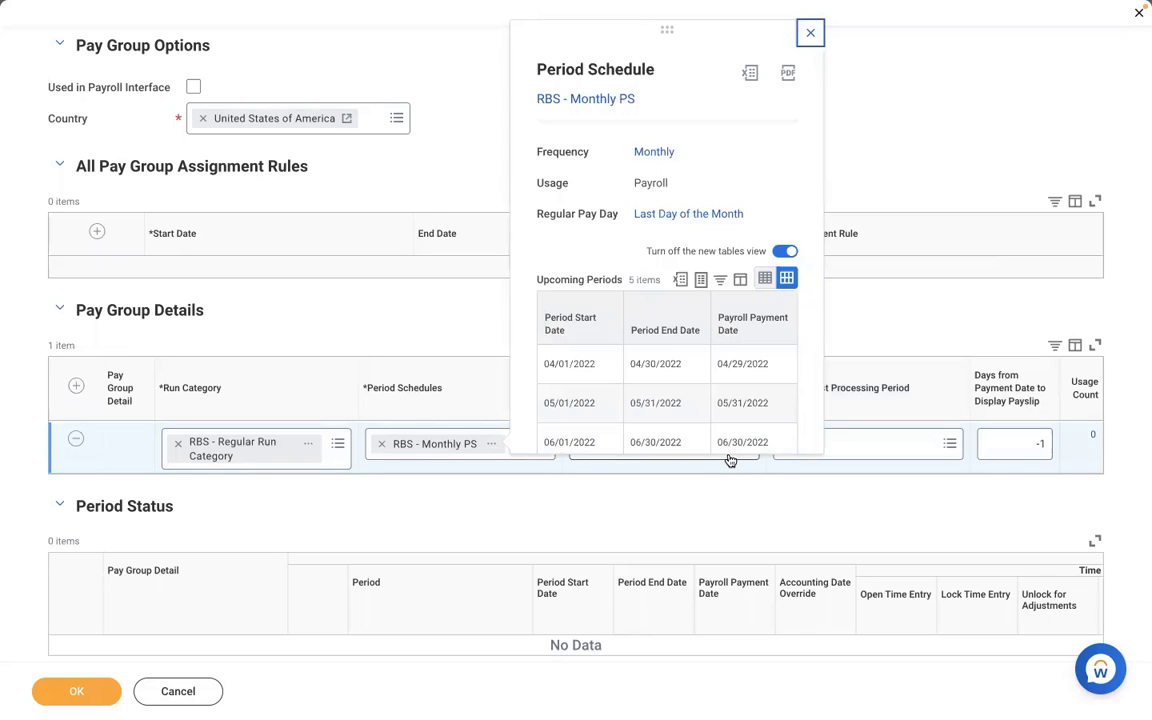
{"action": "left_click", "coordinate": [1021, 445]}
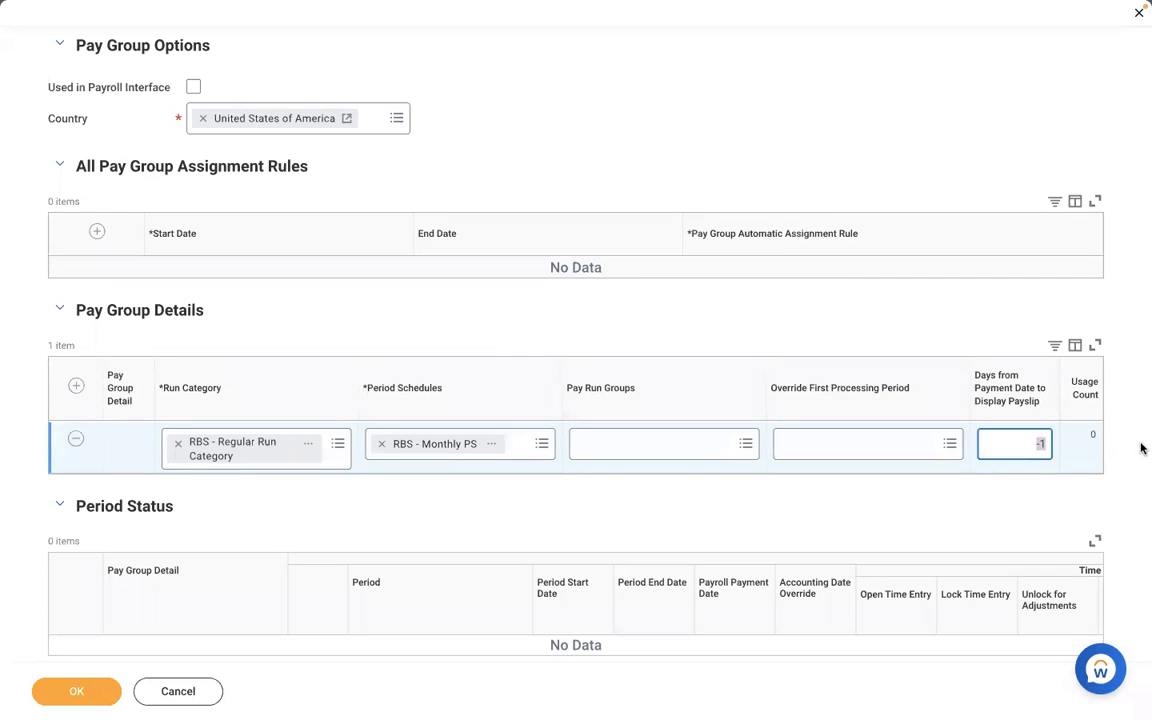
Set the pay group detail row's days from payment date to display payslip to 0.
{"action": "key", "text": "BackSpace"}
{"action": "type", "text": "1"}
{"action": "key", "text": "BackSpace"}
{"action": "type", "text": "0"}
{"action": "left_click", "coordinate": [659, 104]}
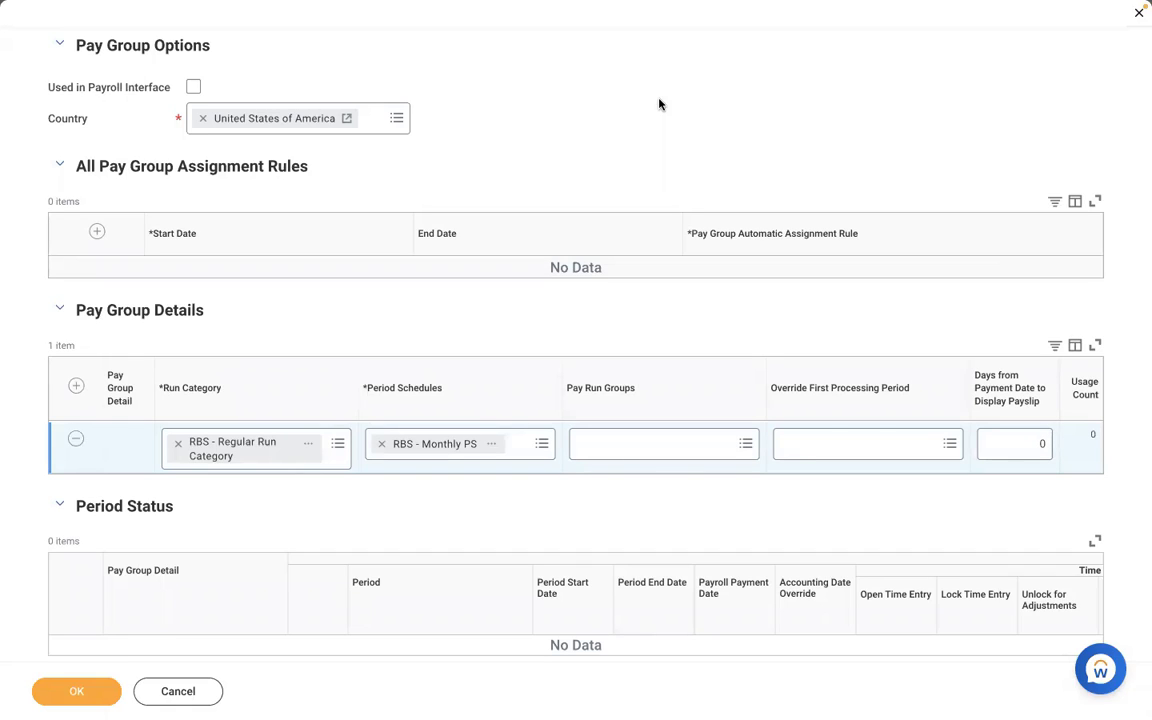
Try -1 again as the detail row's days from payment date to display payslip.
{"action": "left_click", "coordinate": [1030, 442]}
{"action": "type", "text": "-1"}
{"action": "key", "text": "Delete"}
{"action": "left_click", "coordinate": [616, 318]}
Enter 0 as the detail row's days from payment date to display payslip and save the new pay group.
{"action": "left_click", "coordinate": [1039, 440]}
{"action": "type", "text": "0"}
{"action": "left_click", "coordinate": [689, 99]}
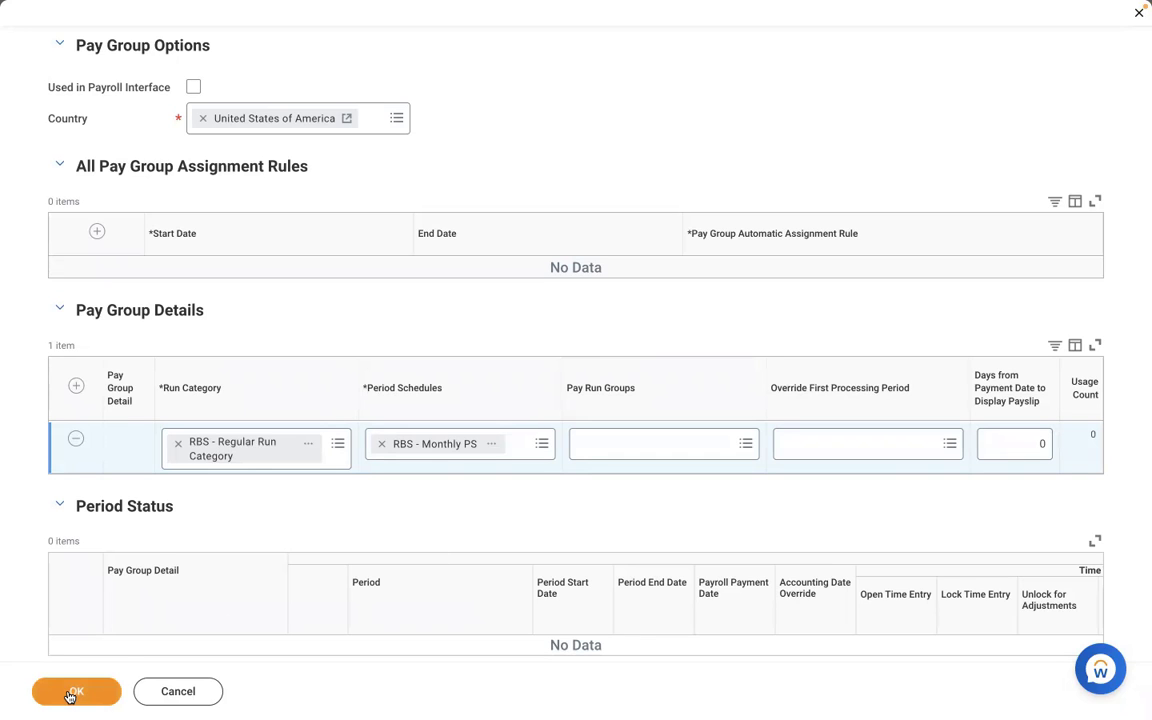
{"action": "scroll", "coordinate": [300, 533], "scroll_direction": "down", "scroll_amount": 1}
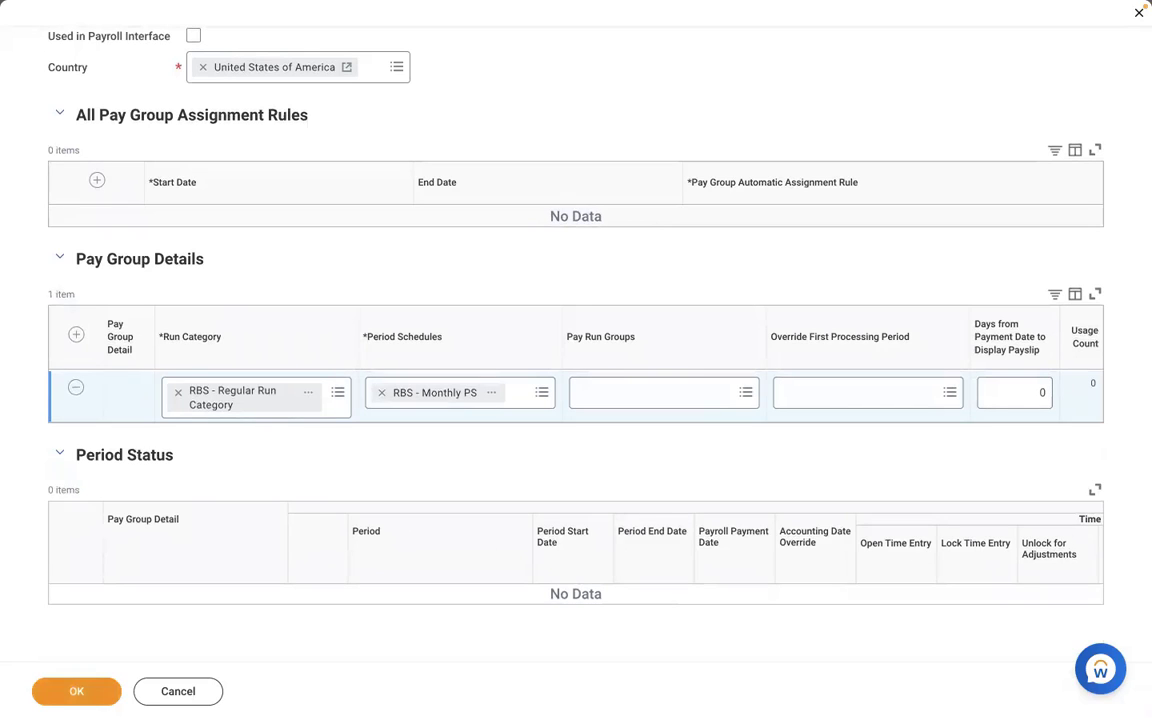
{"action": "left_click", "coordinate": [62, 699]}
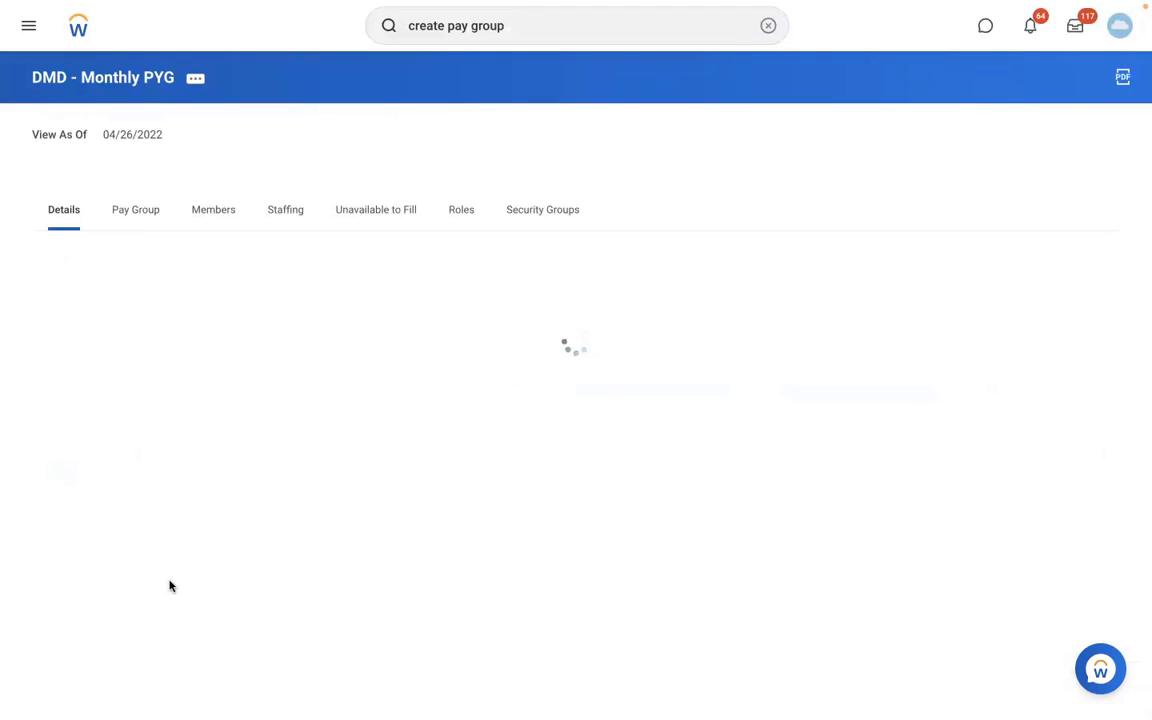
Examine the saved pay group's details, next period to process, and the payment dates and statuses of its monthly periods.
{"action": "left_click", "coordinate": [128, 208]}
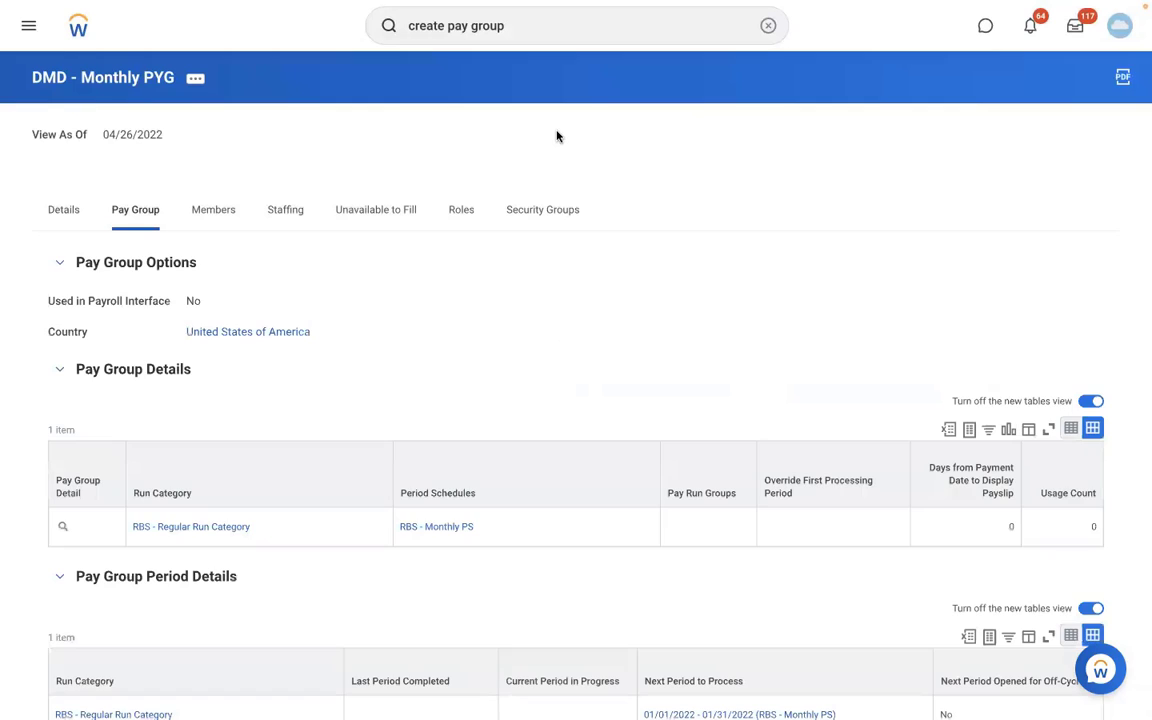
{"action": "scroll", "coordinate": [850, 138], "scroll_direction": "down", "scroll_amount": 5}
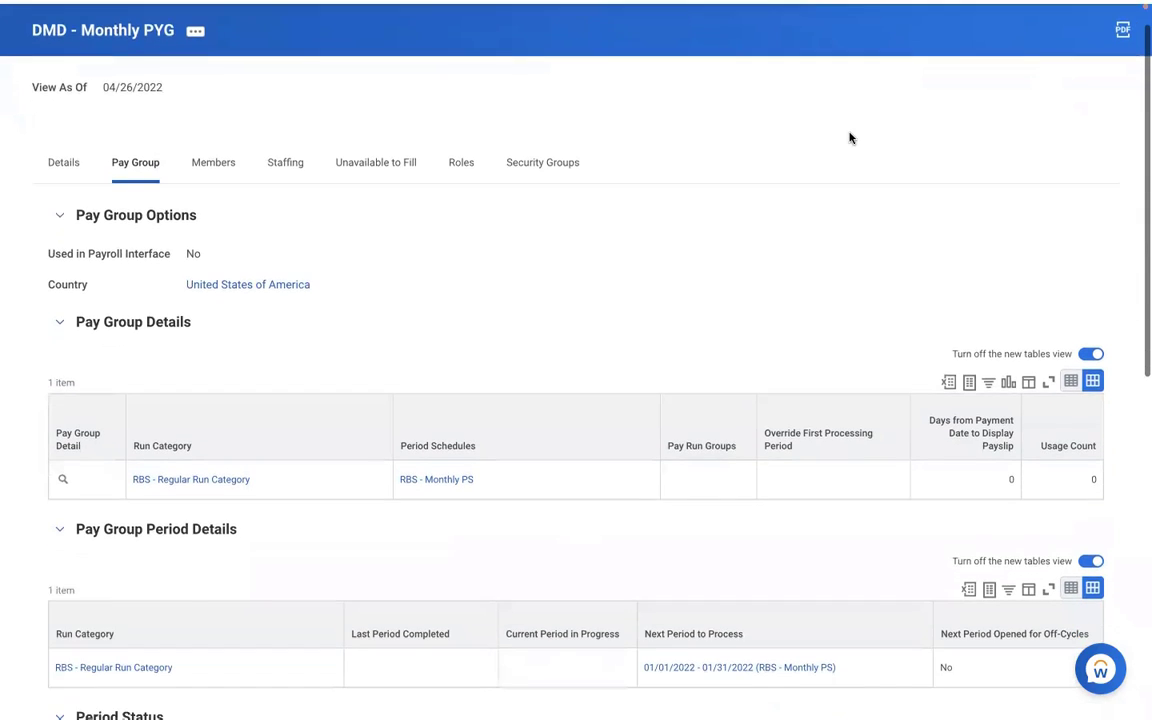
{"action": "scroll", "coordinate": [850, 138], "scroll_direction": "down", "scroll_amount": 4}
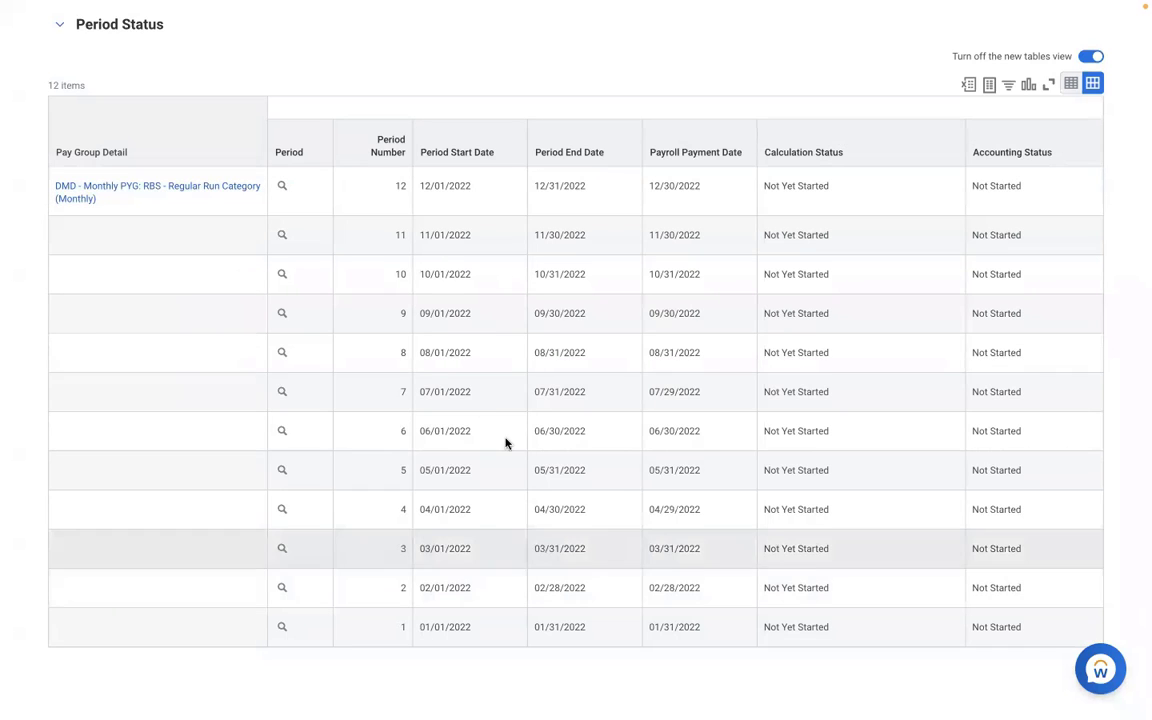
{"action": "scroll", "coordinate": [398, 304], "scroll_direction": "up", "scroll_amount": 3}
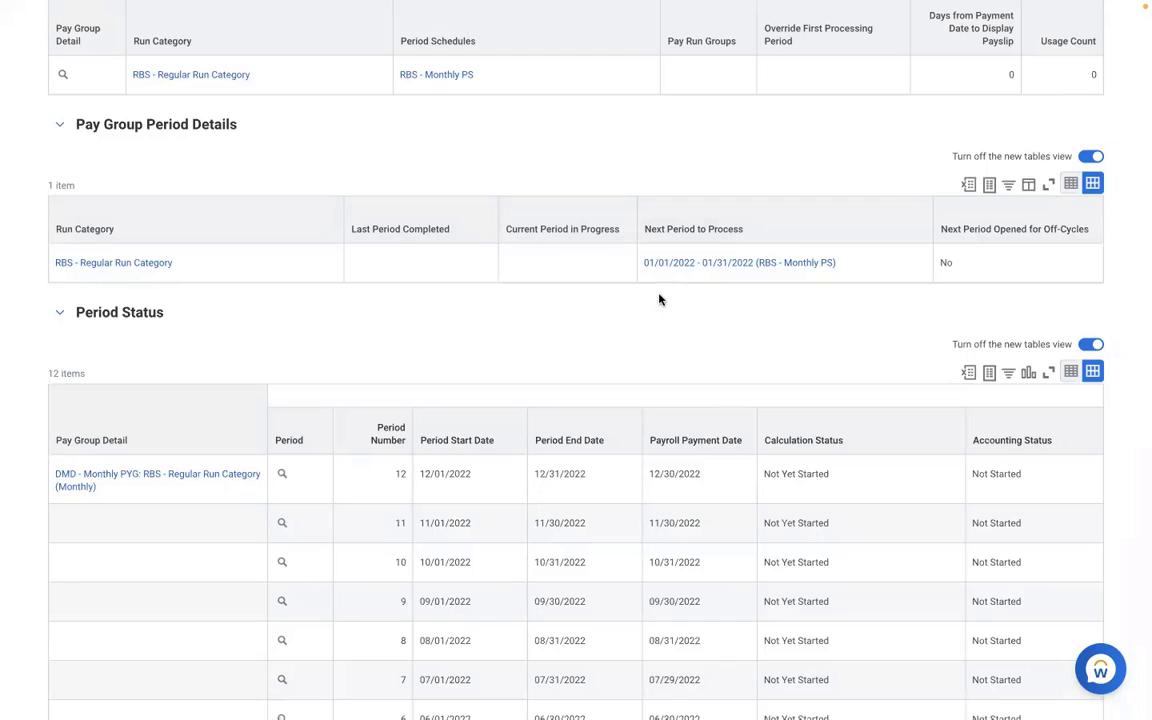
{"action": "left_click", "coordinate": [883, 273]}
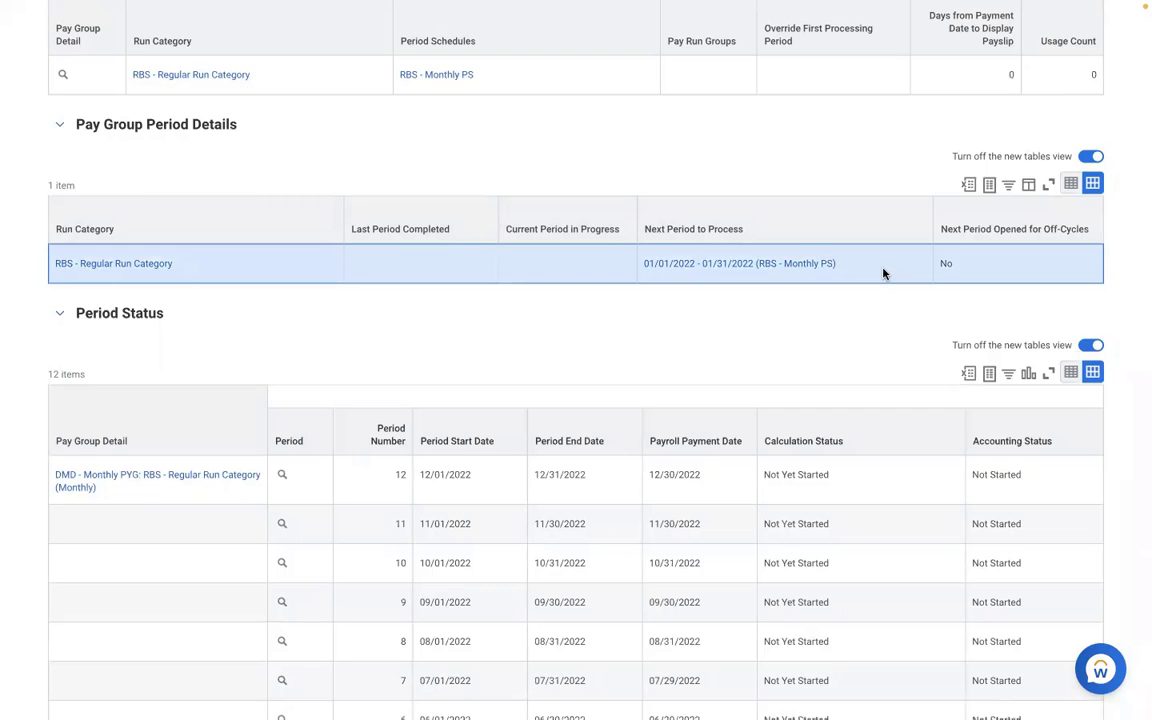
{"action": "scroll", "coordinate": [857, 360], "scroll_direction": "down", "scroll_amount": 1}
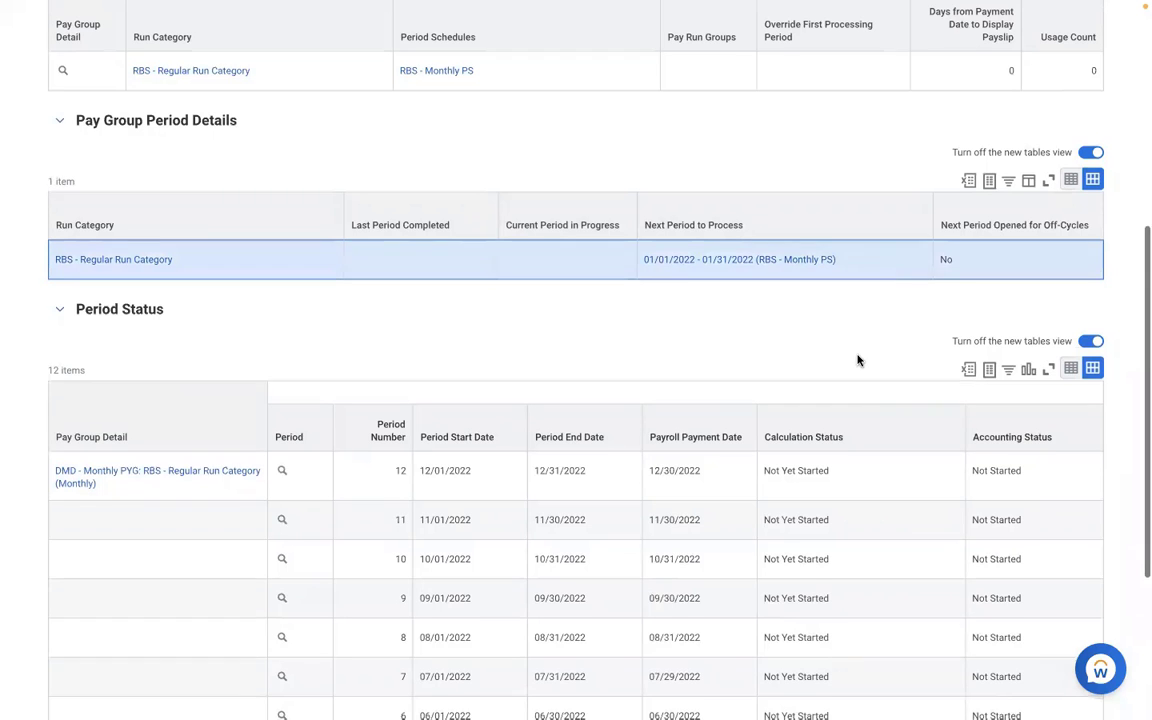
{"action": "scroll", "coordinate": [858, 360], "scroll_direction": "down", "scroll_amount": 5}
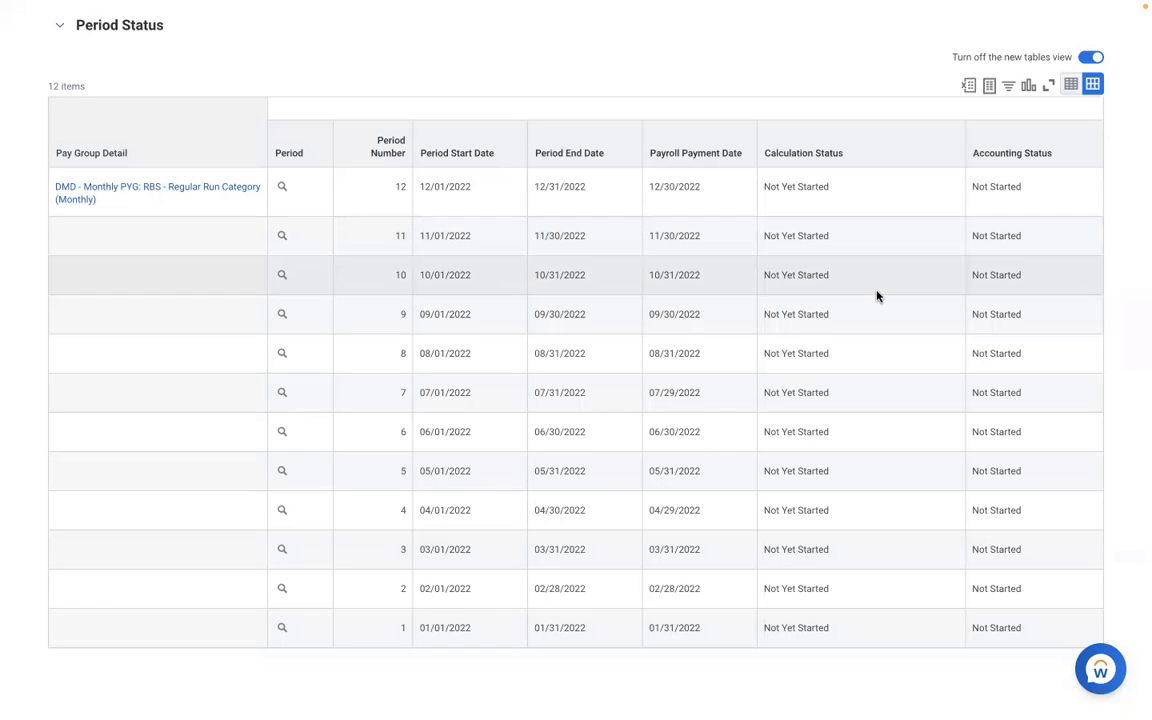
{"action": "left_click", "coordinate": [320, 566]}
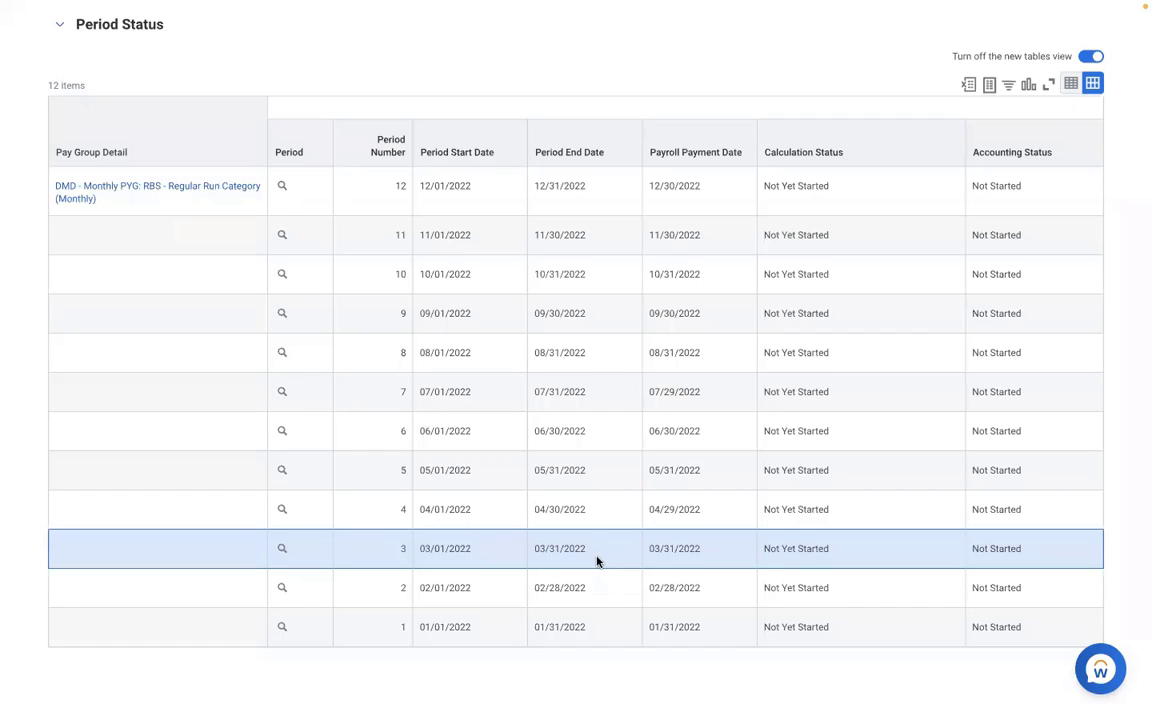
{"action": "scroll", "coordinate": [597, 562], "scroll_direction": "up", "scroll_amount": 5}
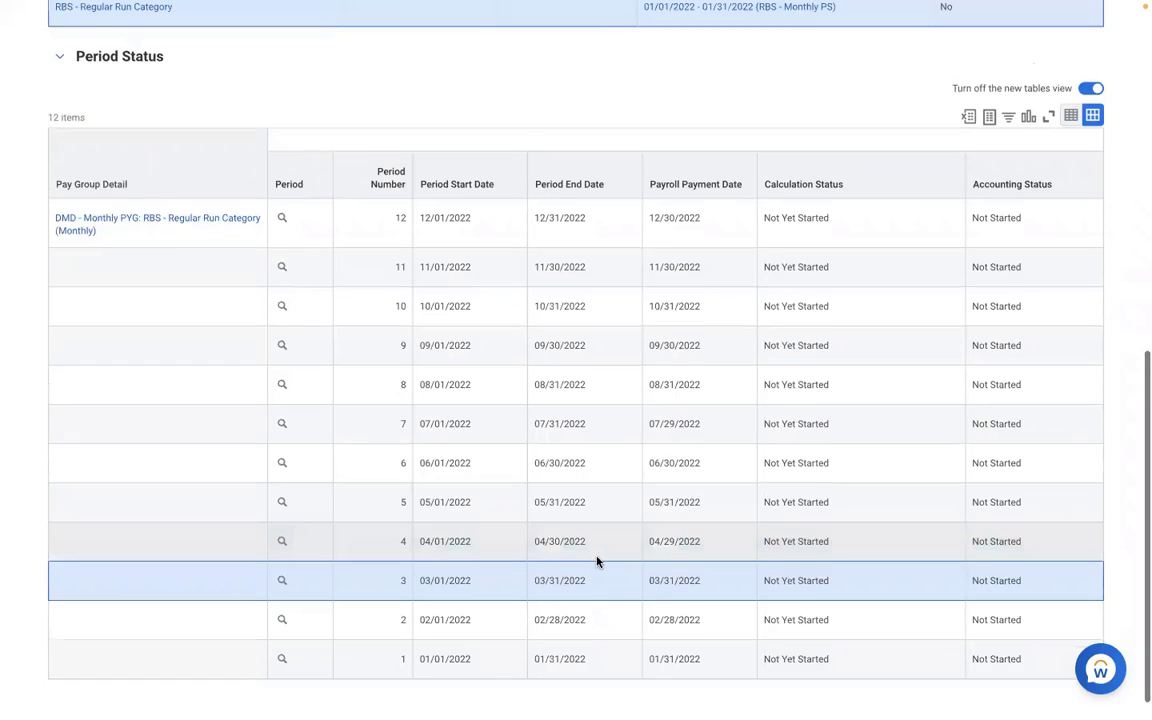
{"action": "scroll", "coordinate": [597, 562], "scroll_direction": "up", "scroll_amount": 3}
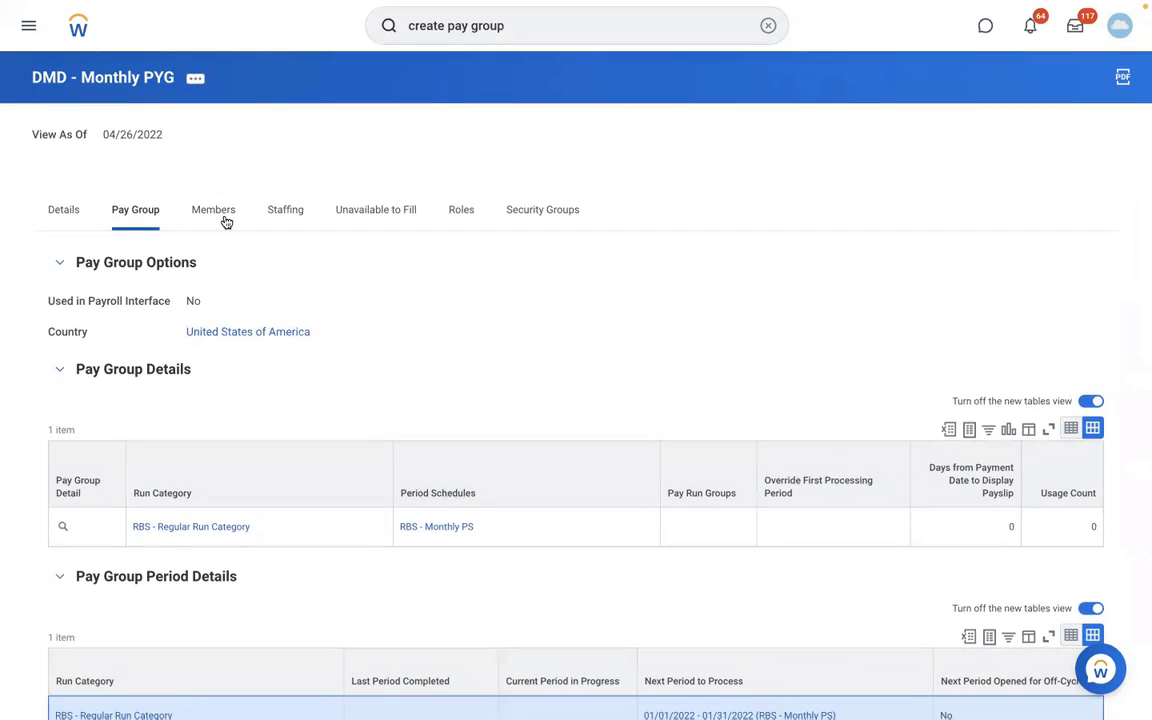
Check the pay group's member list and review its pay group details and period status once more.
{"action": "left_click", "coordinate": [218, 213]}
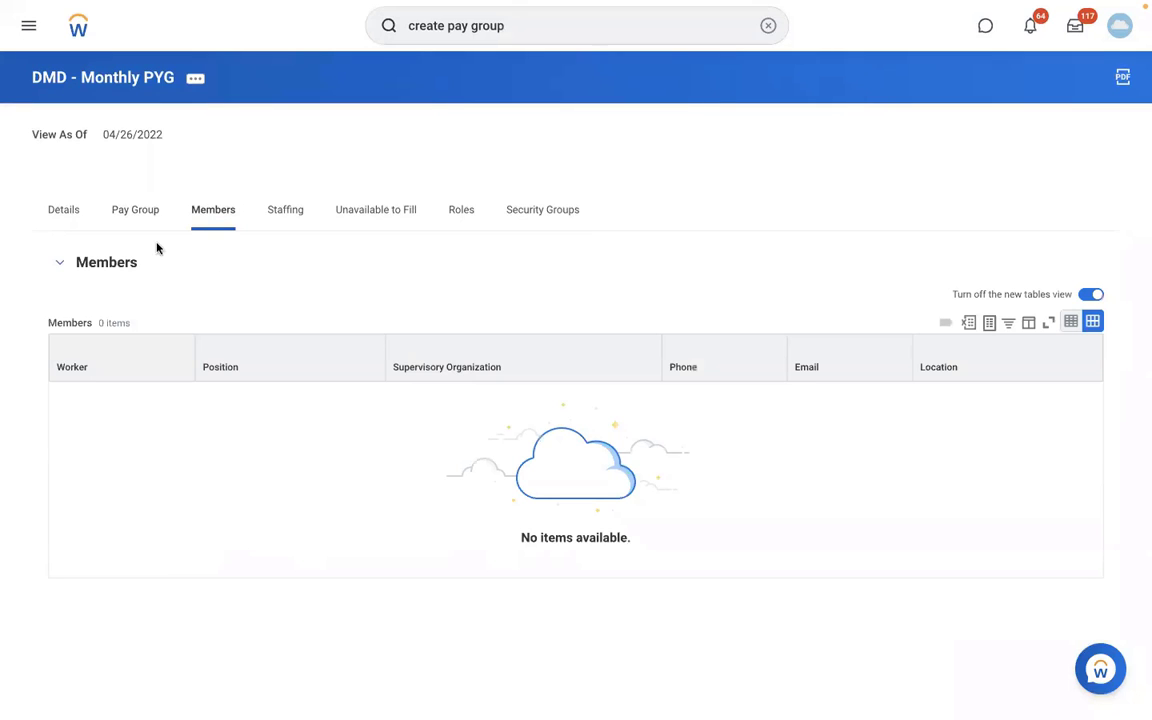
{"action": "left_click", "coordinate": [134, 220]}
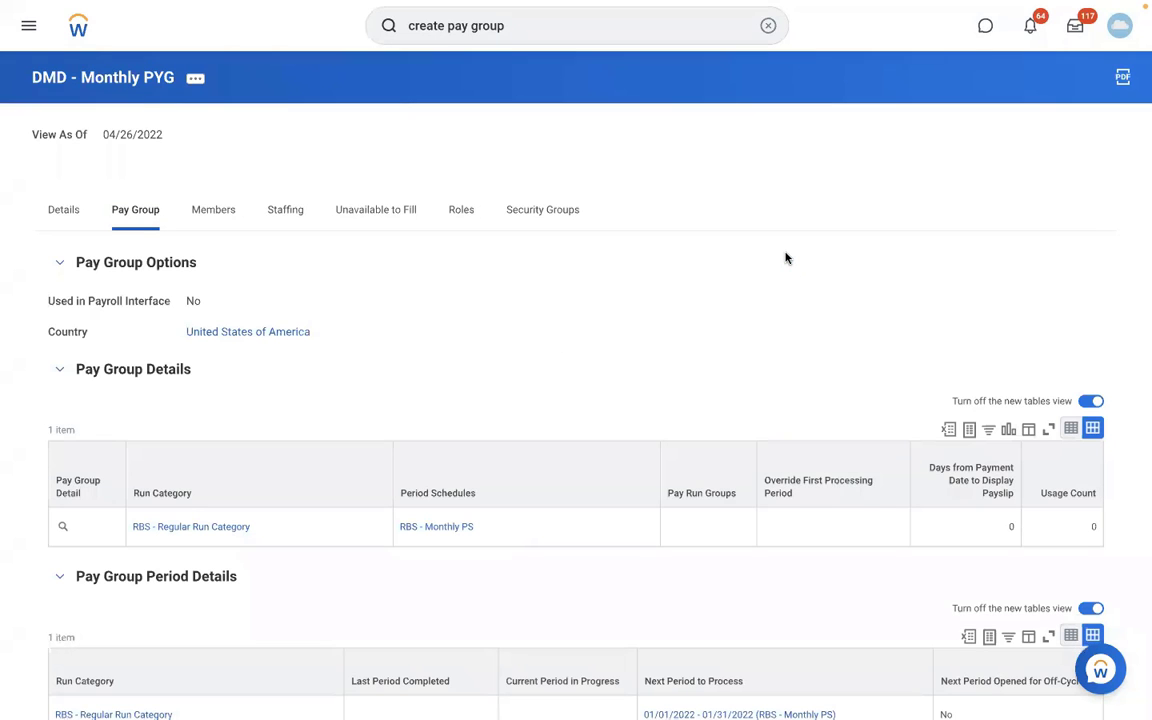
{"action": "scroll", "coordinate": [786, 258], "scroll_direction": "down", "scroll_amount": 4}
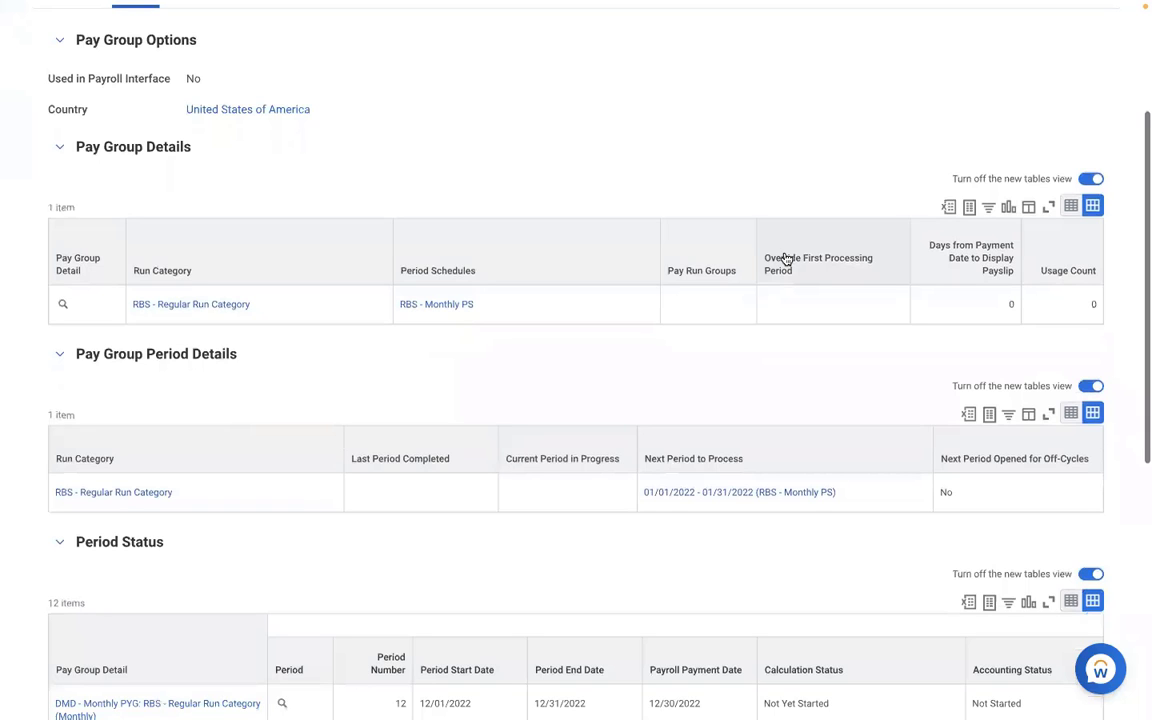
{"action": "scroll", "coordinate": [786, 258], "scroll_direction": "down", "scroll_amount": 2}
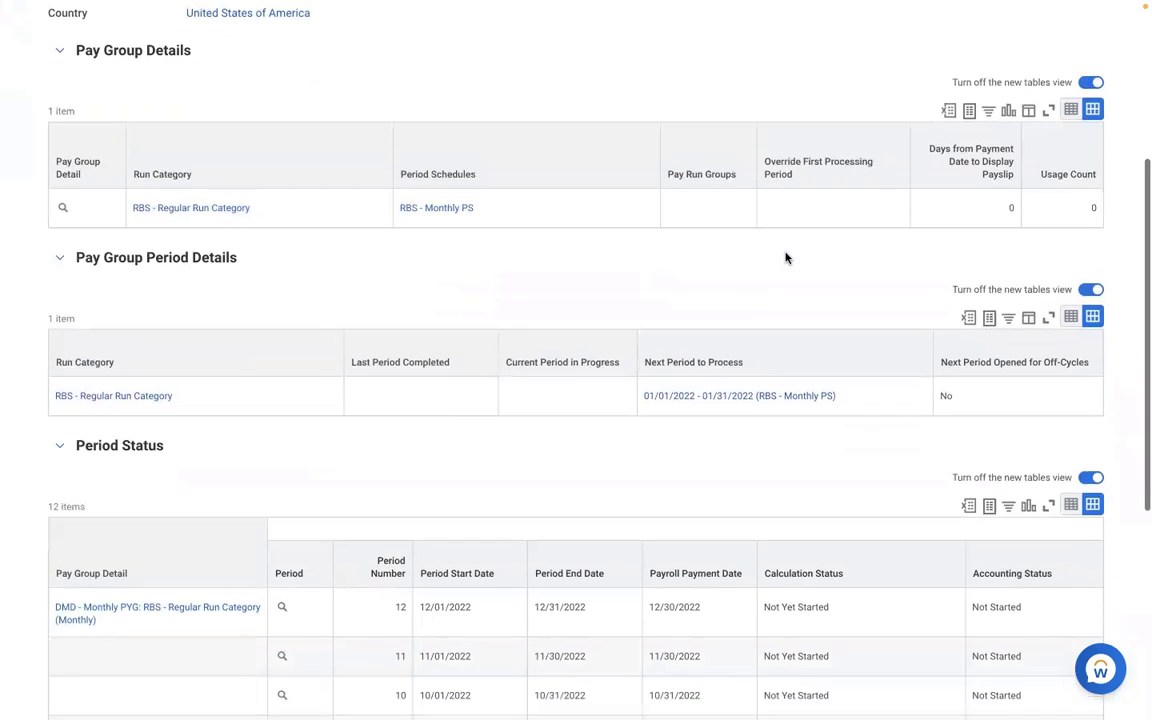
{"action": "scroll", "coordinate": [786, 258], "scroll_direction": "down", "scroll_amount": 7}
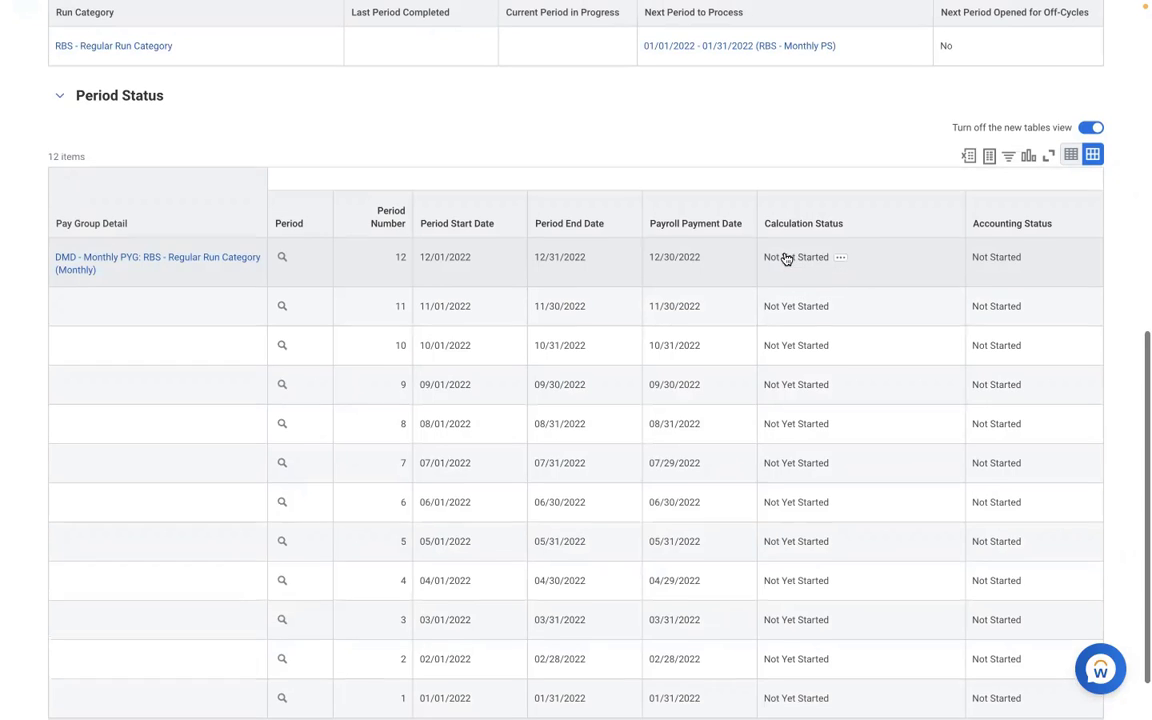
{"action": "scroll", "coordinate": [786, 253], "scroll_direction": "up", "scroll_amount": 11}
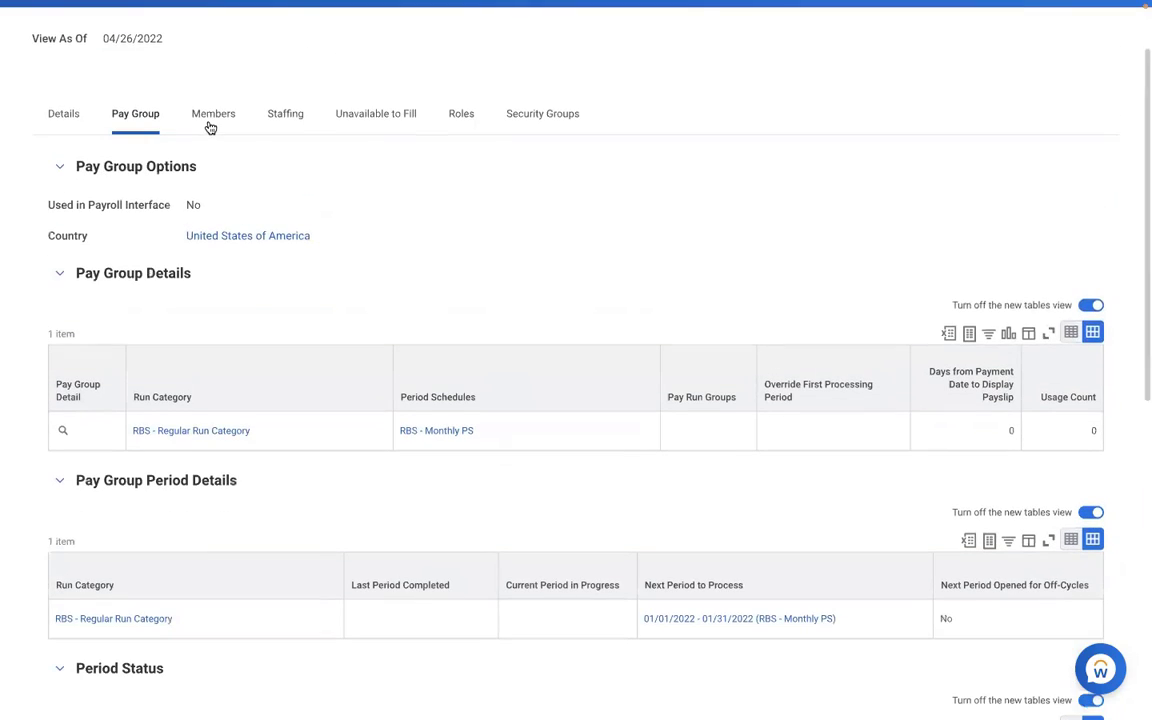
{"action": "left_click", "coordinate": [210, 115]}
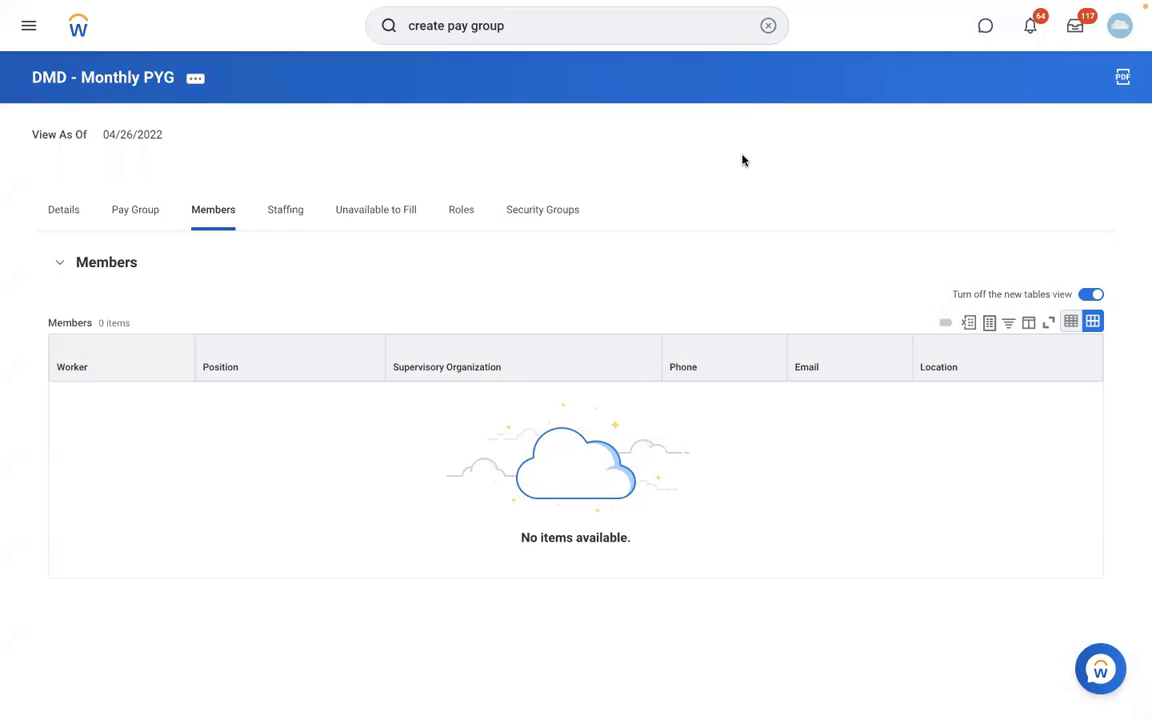
Search for a payroll department employee by full name, open the worker profile and review the job details.
{"action": "left_click", "coordinate": [766, 27]}
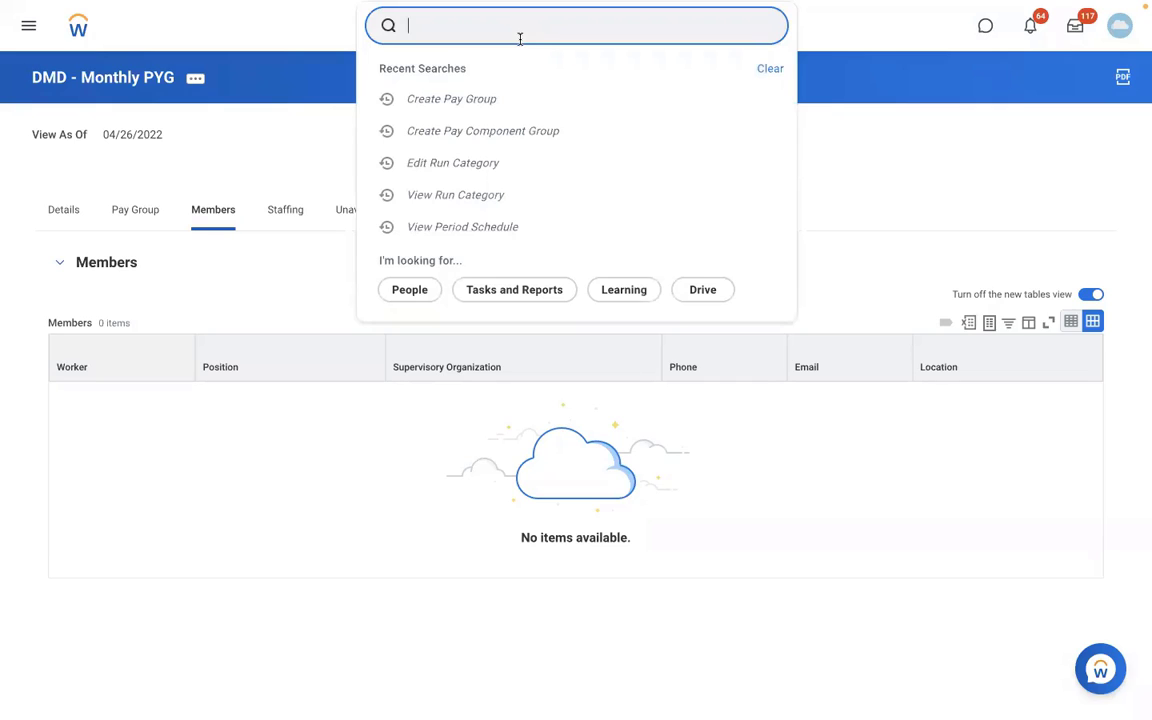
{"action": "type", "text": "ADAM CARLTON"}
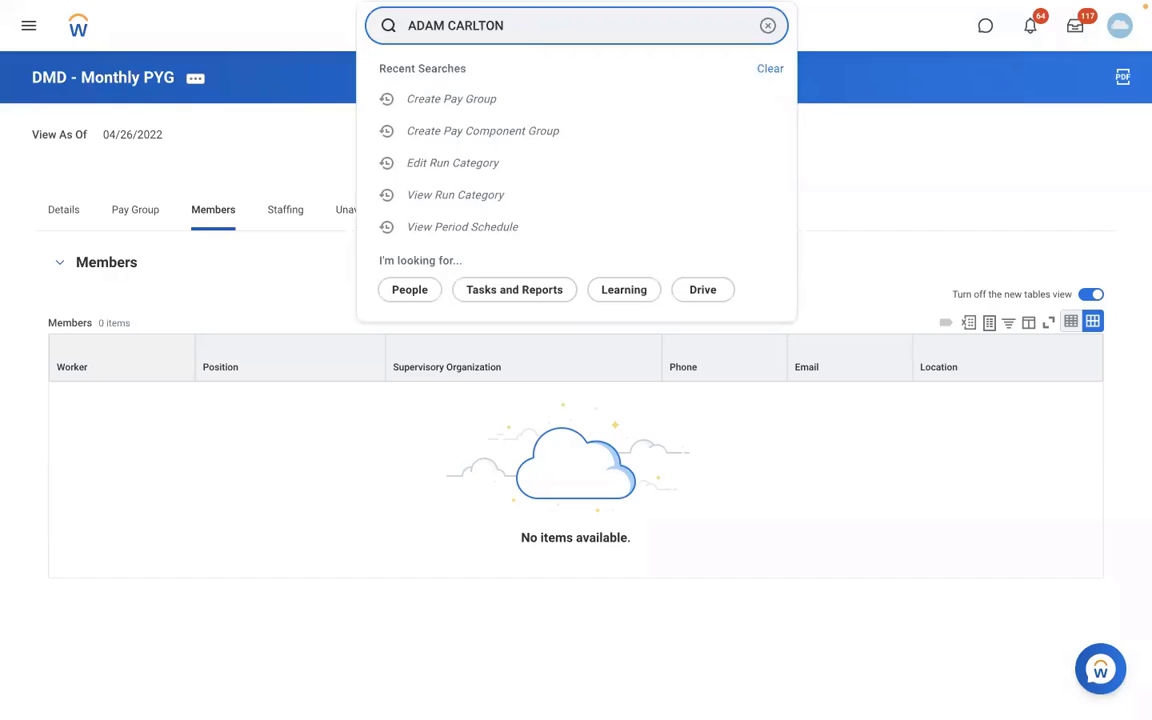
{"action": "left_click", "coordinate": [520, 94]}
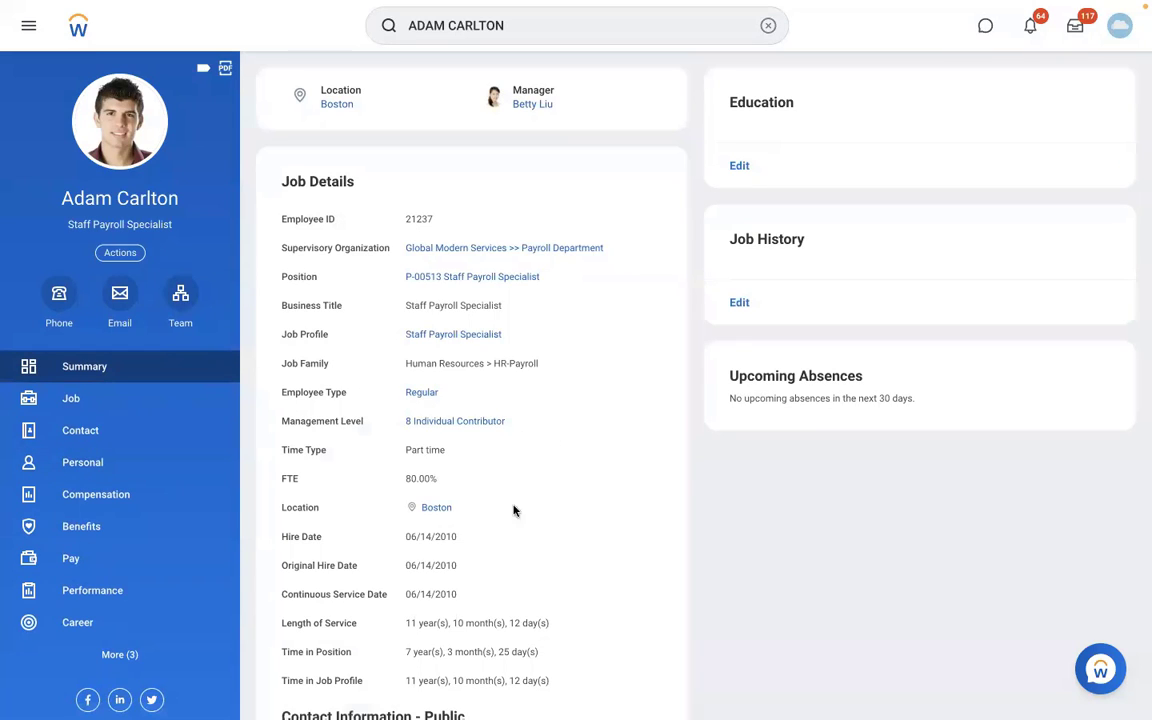
{"action": "scroll", "coordinate": [512, 558], "scroll_direction": "down", "scroll_amount": 2}
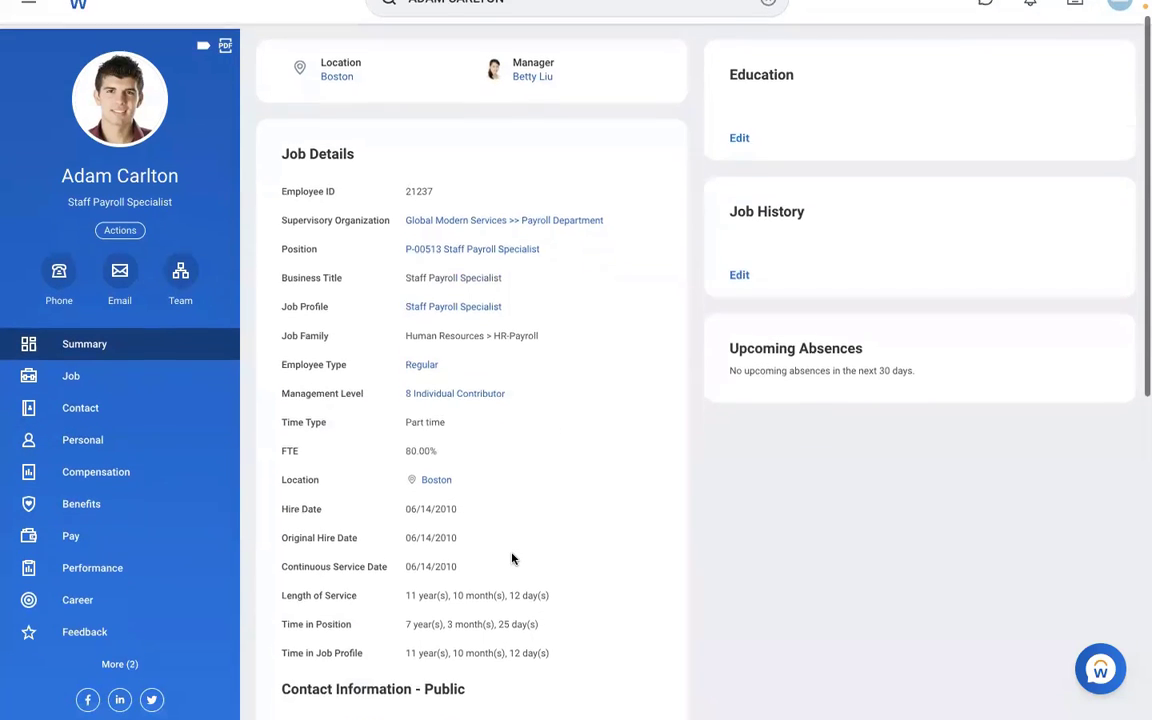
{"action": "scroll", "coordinate": [511, 554], "scroll_direction": "up", "scroll_amount": 2}
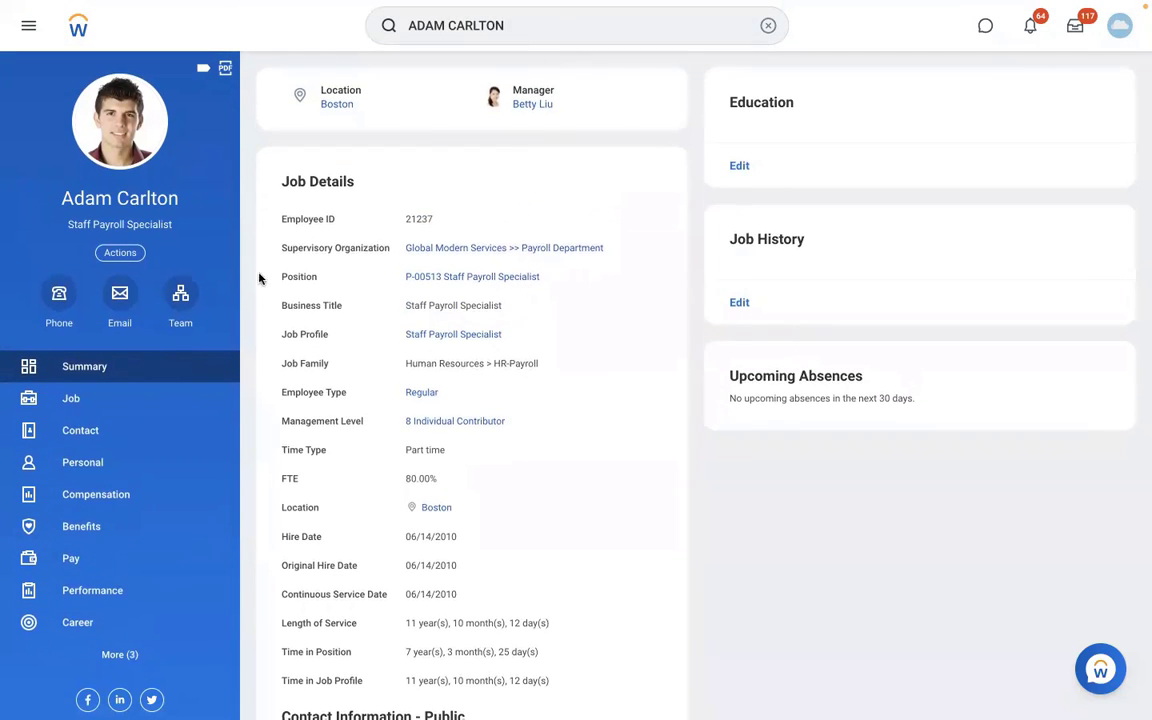
Open the worker's team org chart and go to the profile of the Staff Payroll Specialist in San Francisco.
{"action": "left_click", "coordinate": [181, 320]}
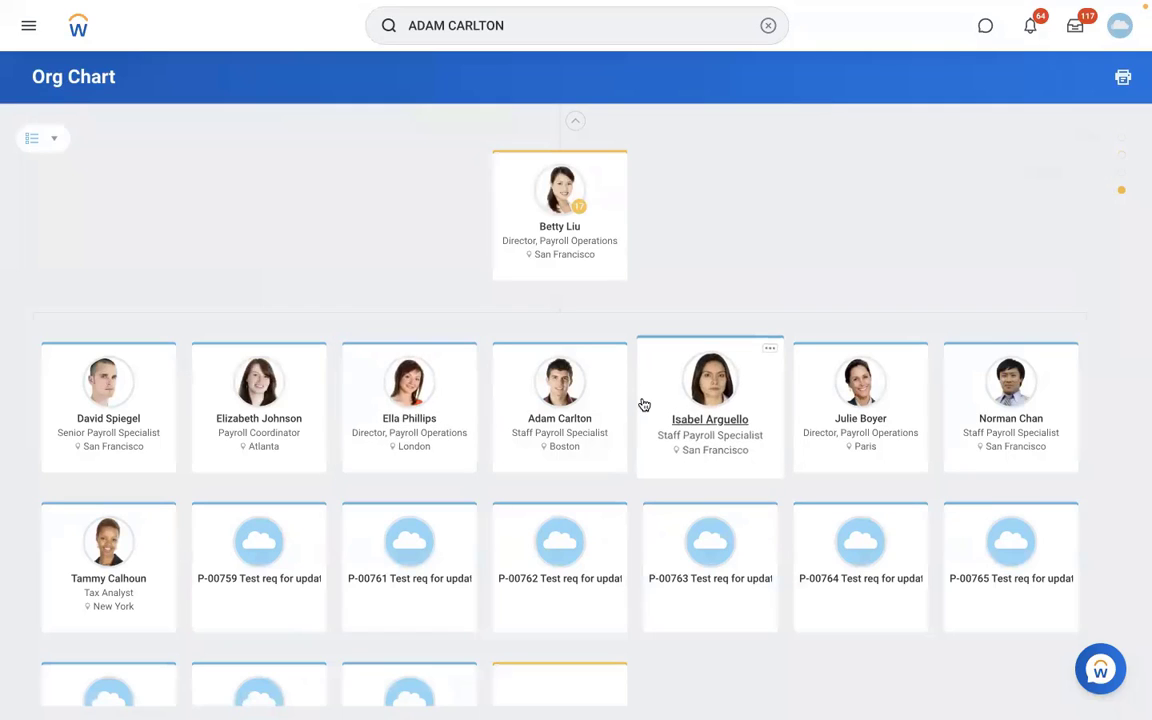
{"action": "left_click", "coordinate": [726, 416]}
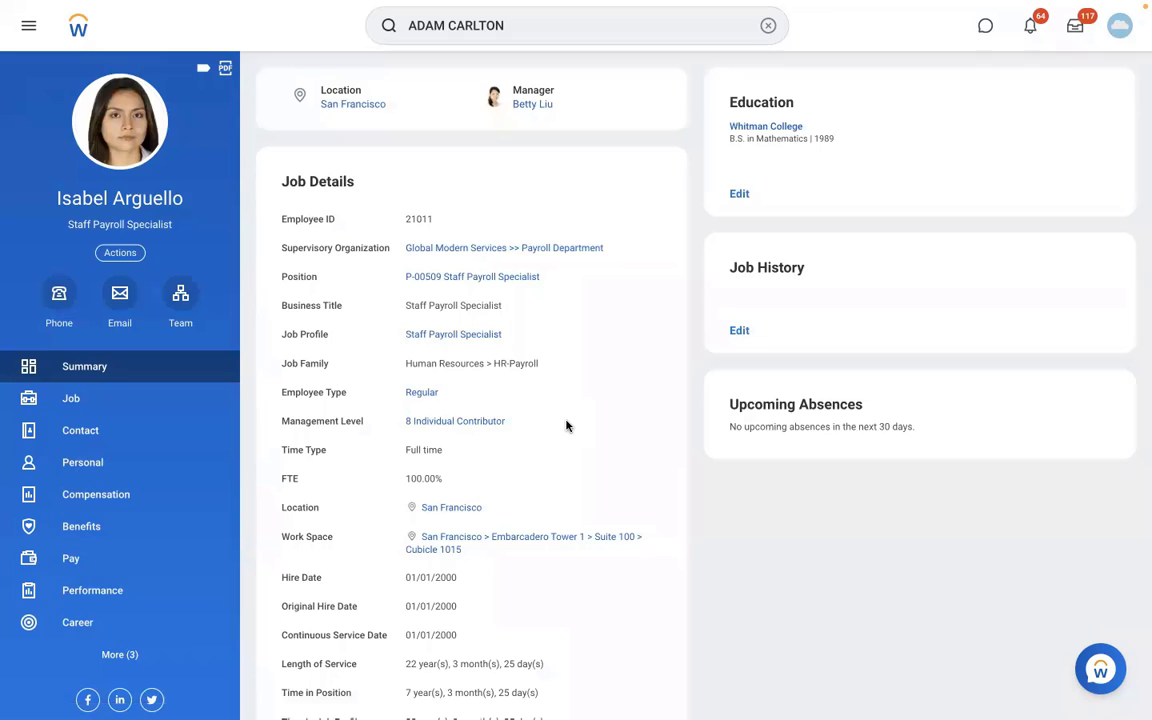
{"action": "scroll", "coordinate": [566, 425], "scroll_direction": "down", "scroll_amount": 2}
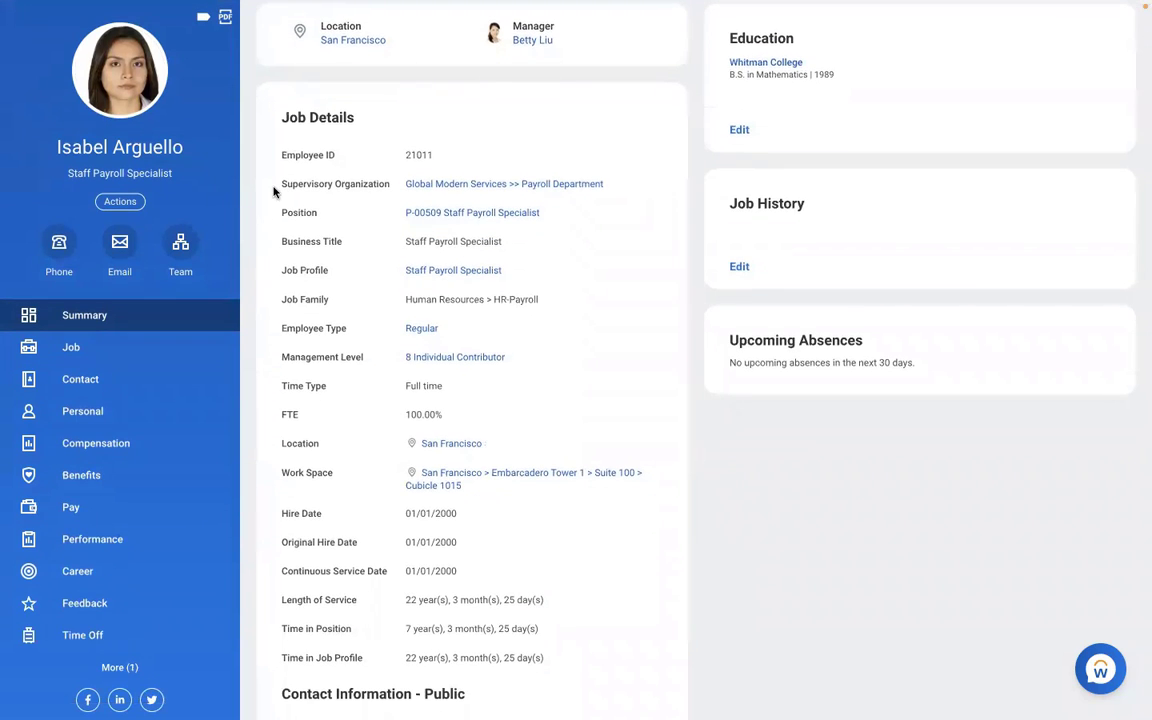
Start a payroll pay group assignment for this worker with the effective date 01/01/2022.
{"action": "left_click", "coordinate": [118, 201]}
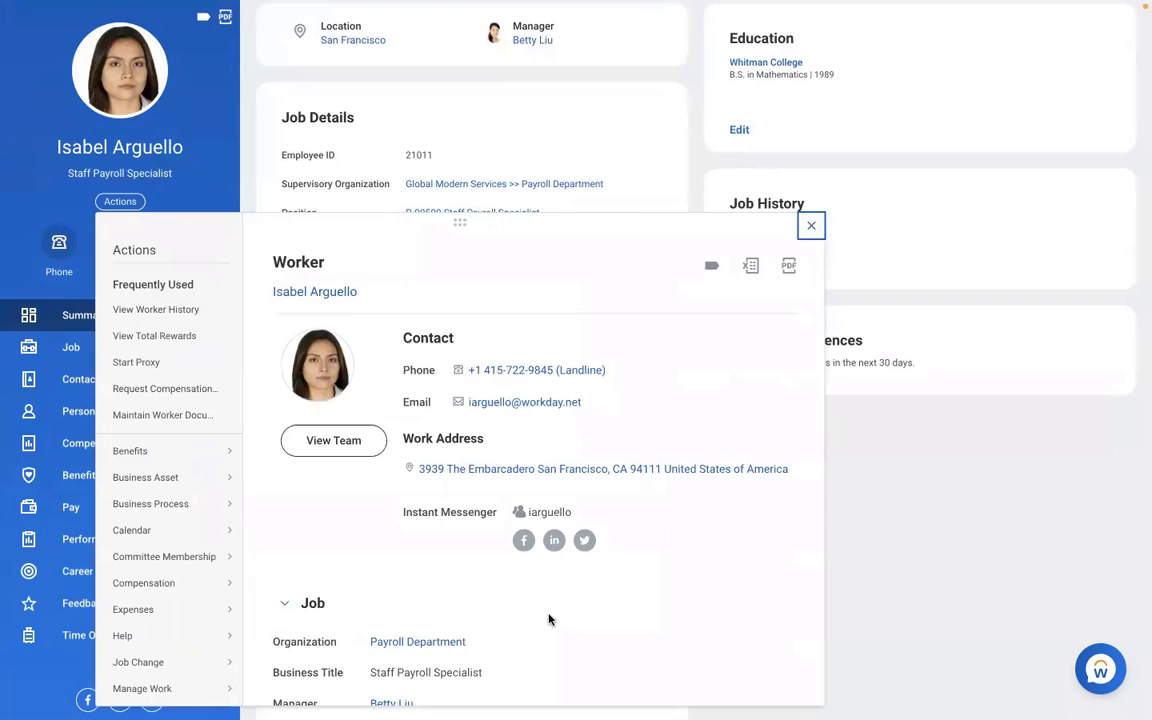
{"action": "scroll", "coordinate": [548, 618], "scroll_direction": "down", "scroll_amount": 2}
{"action": "scroll", "coordinate": [548, 618], "scroll_direction": "down", "scroll_amount": 5}
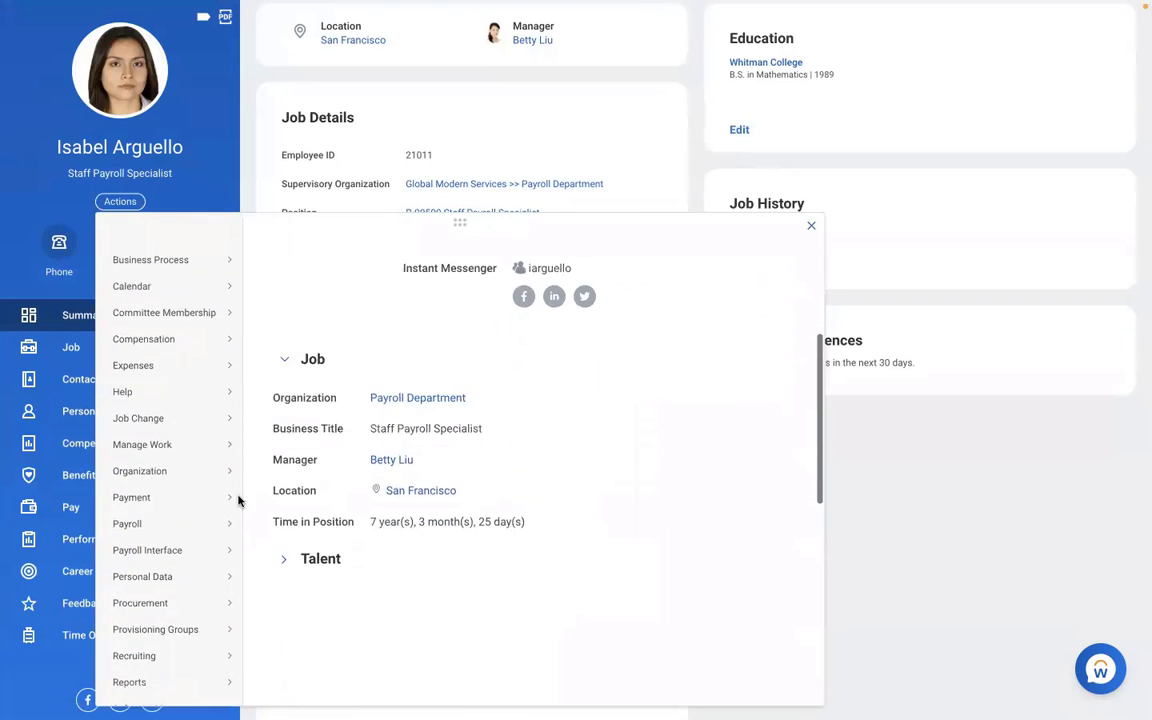
{"action": "mouse_move", "coordinate": [239, 513]}
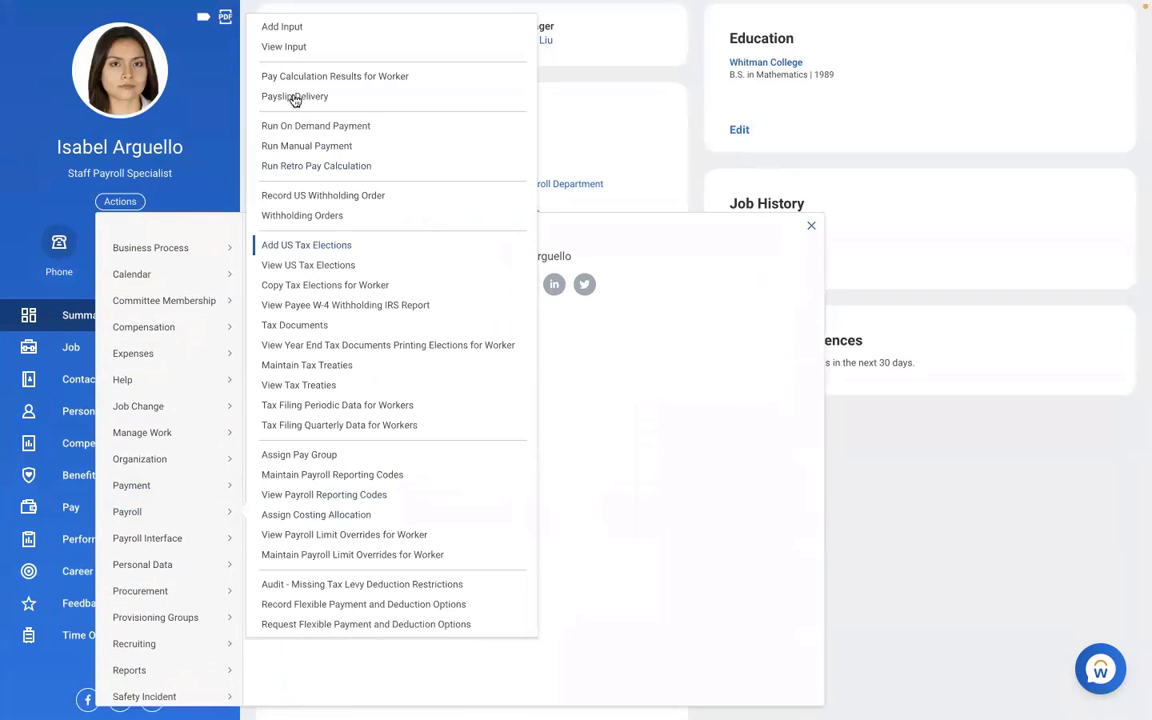
{"action": "left_click", "coordinate": [288, 456]}
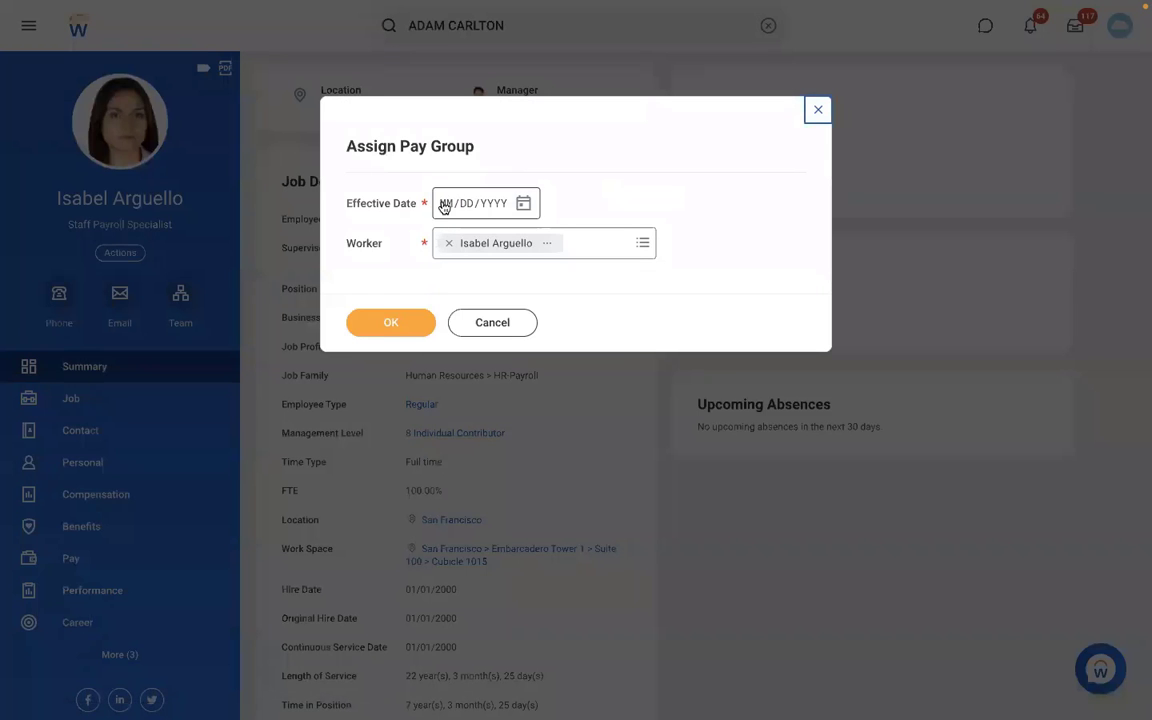
{"action": "left_click", "coordinate": [444, 205]}
{"action": "type", "text": "01/01/20"}
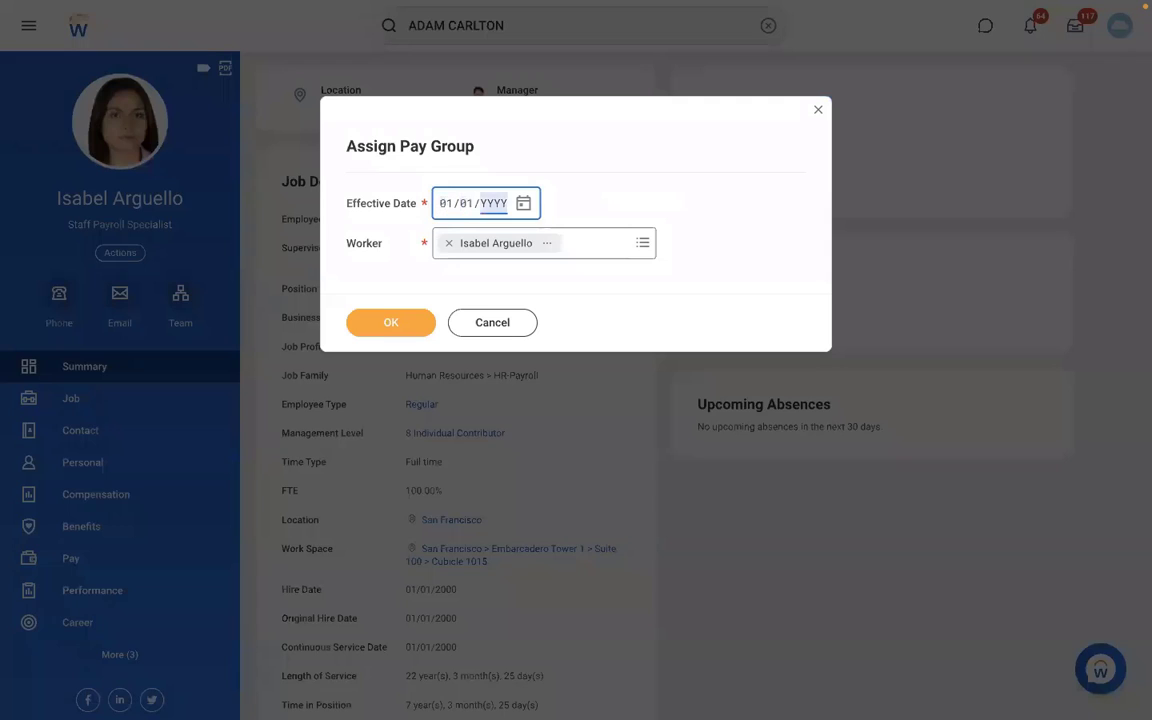
{"action": "type", "text": "22"}
{"action": "left_click", "coordinate": [394, 324]}
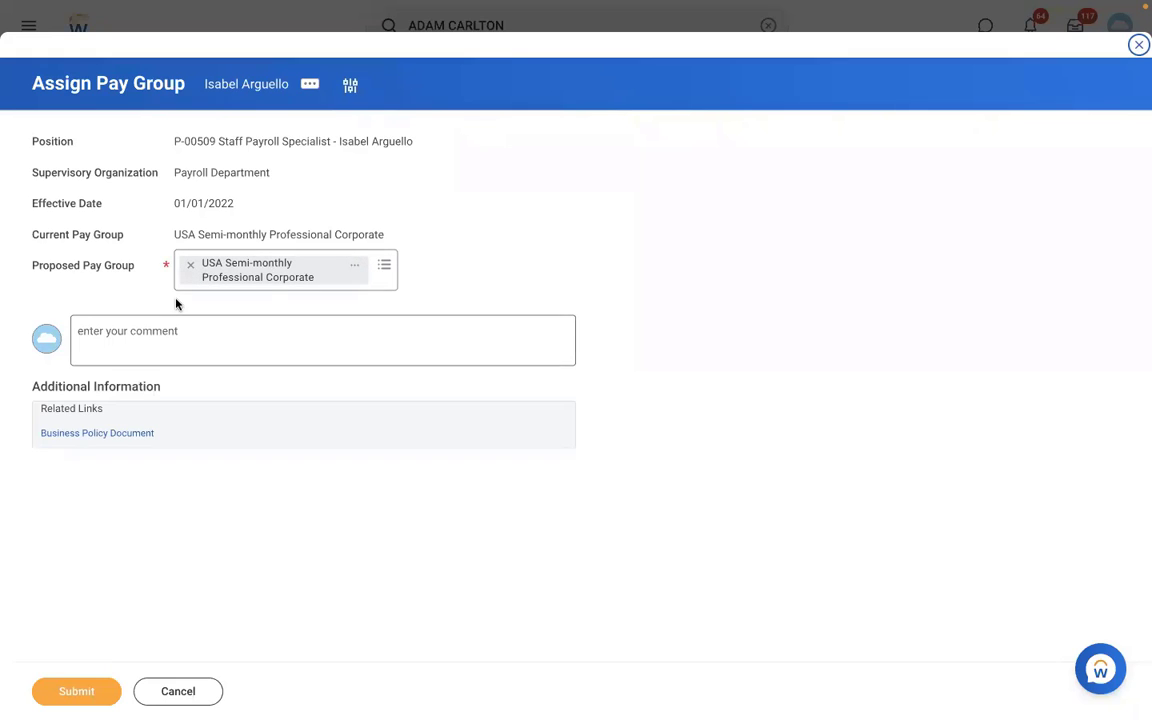
{"action": "left_click", "coordinate": [188, 267]}
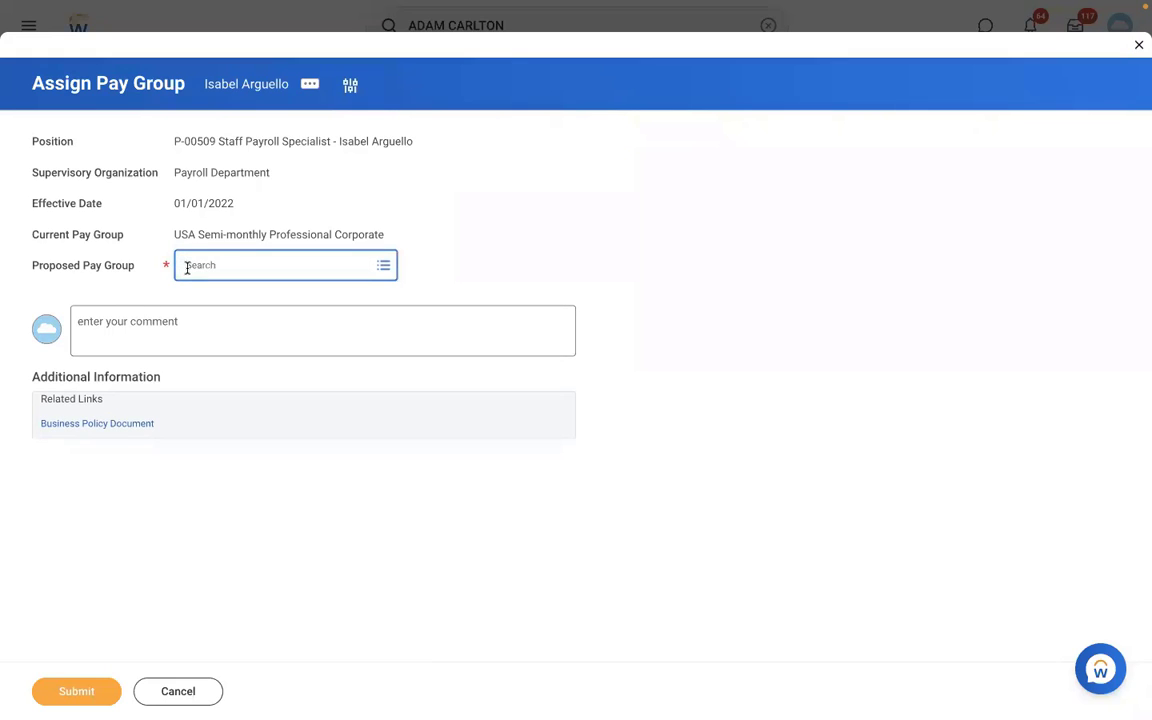
{"action": "type", "text": "RBS"}
{"action": "key", "text": "Return"}
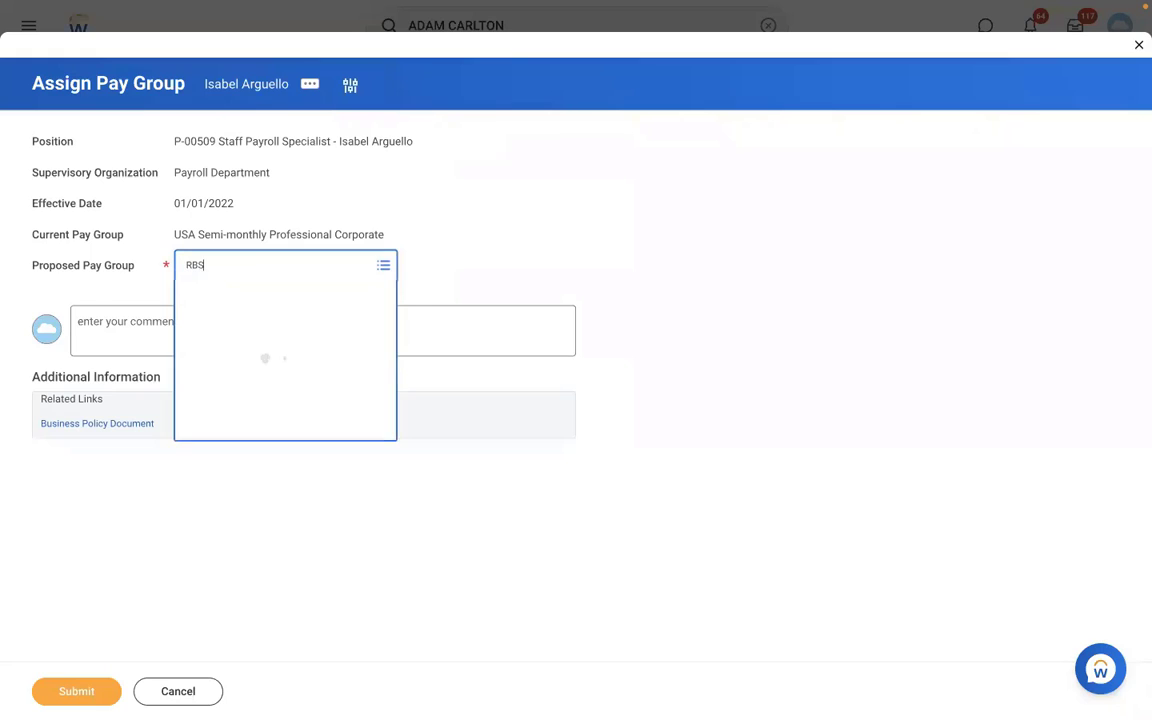
{"action": "left_click", "coordinate": [244, 268]}
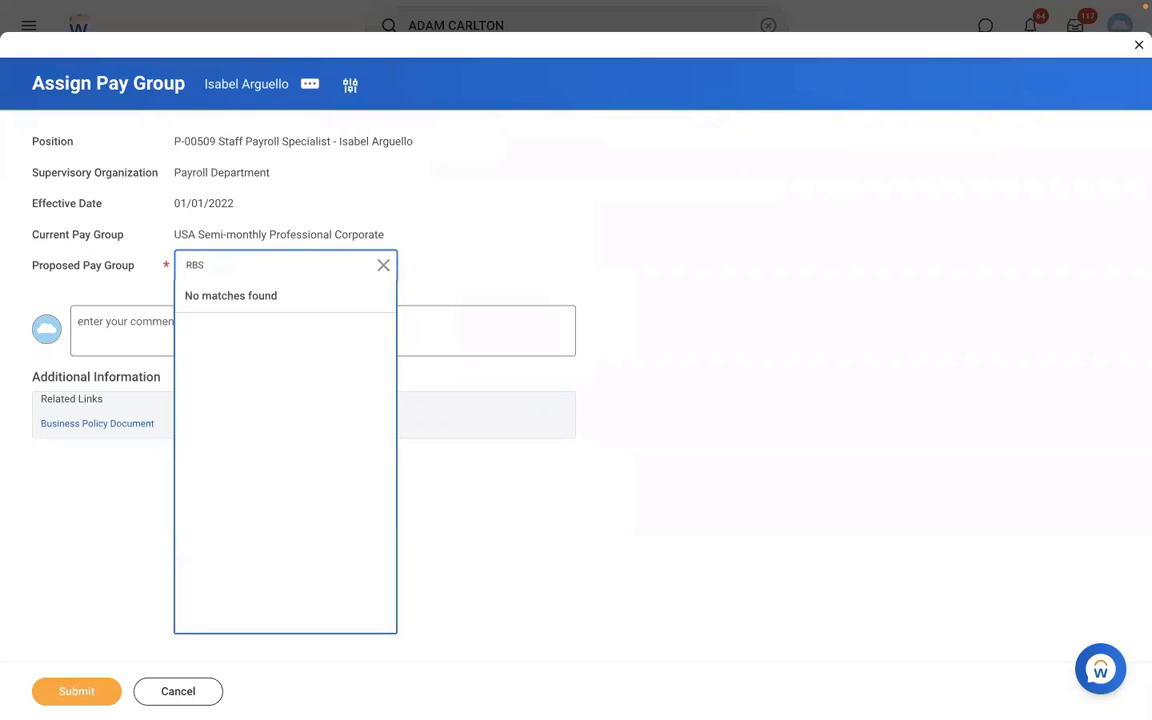
{"action": "key", "text": "Return"}
{"action": "left_click", "coordinate": [197, 702]}
{"action": "left_click", "coordinate": [499, 395]}
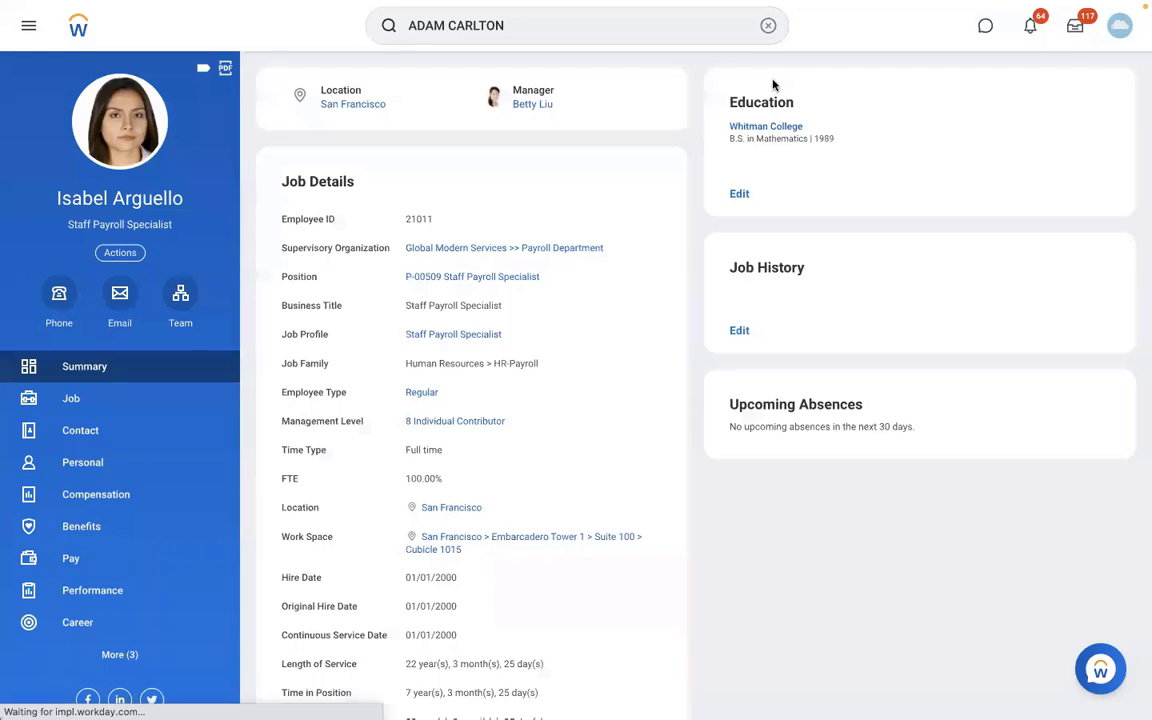
Search for the View Pay Group report and open it.
{"action": "left_click", "coordinate": [767, 27]}
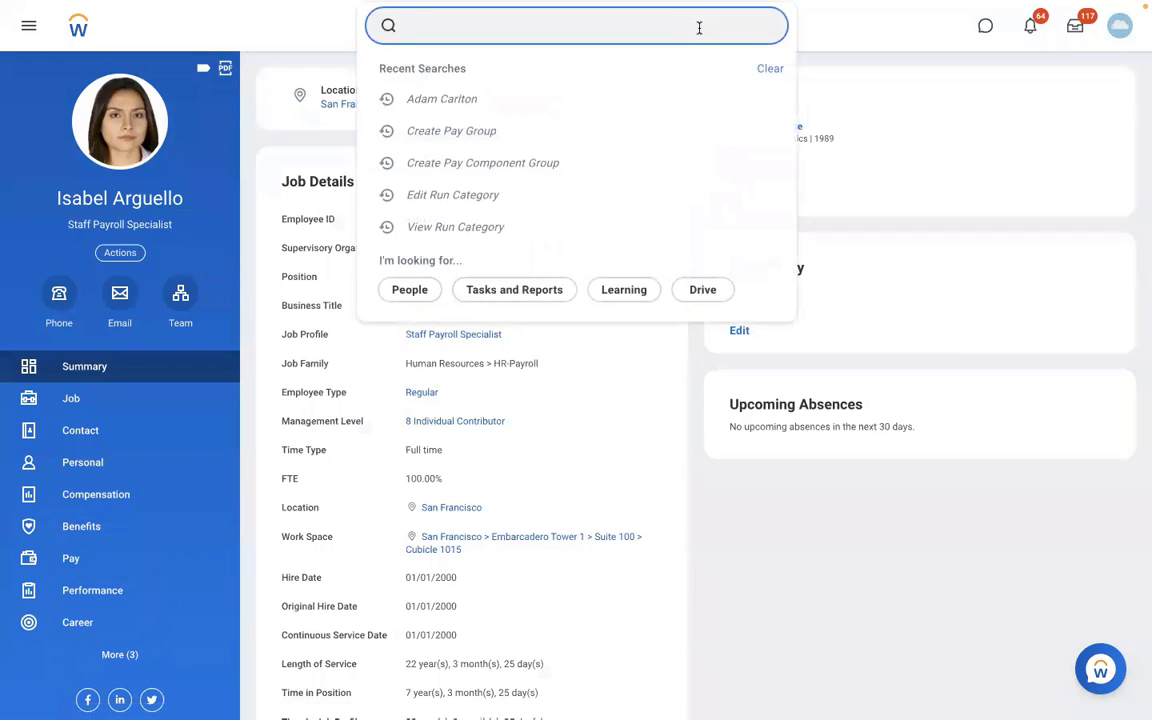
{"action": "type", "text": "VIEW PAY G"}
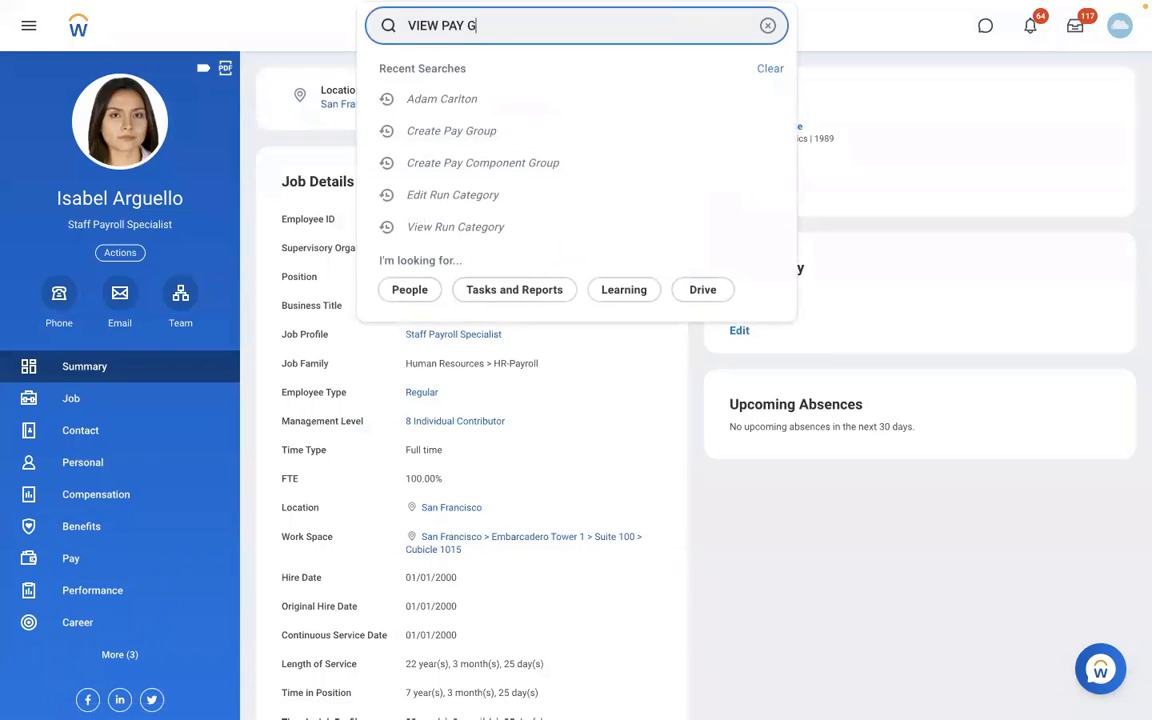
{"action": "type", "text": "ROUP"}
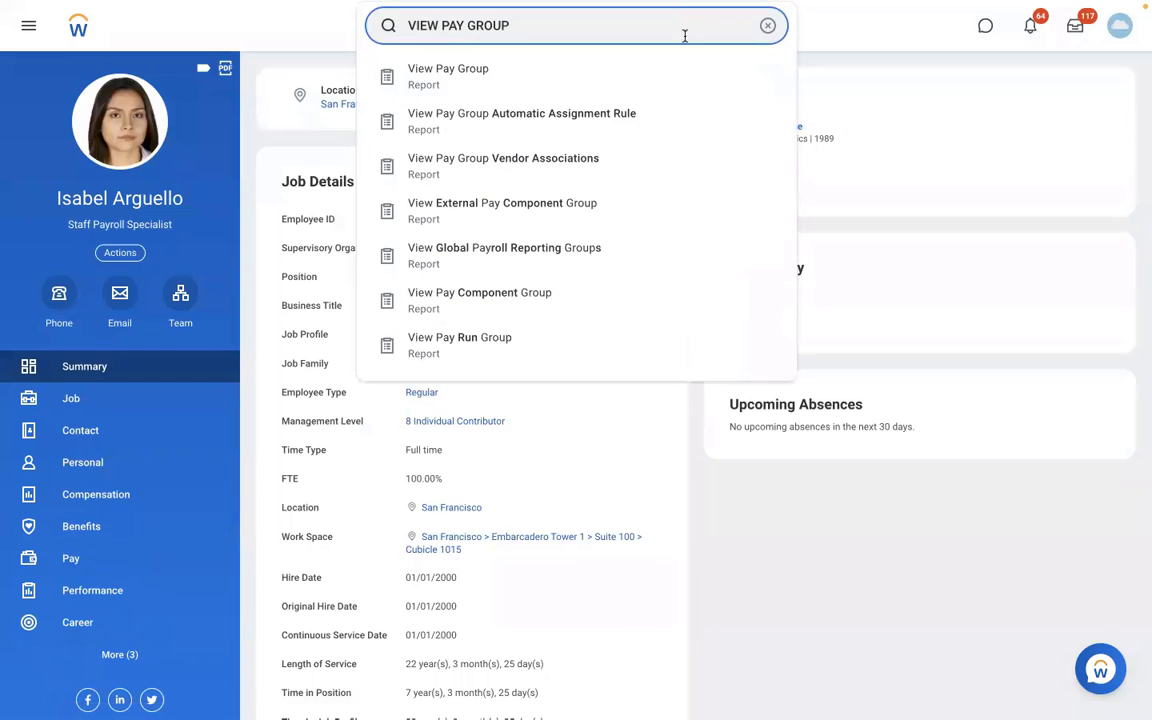
{"action": "left_click", "coordinate": [543, 80]}
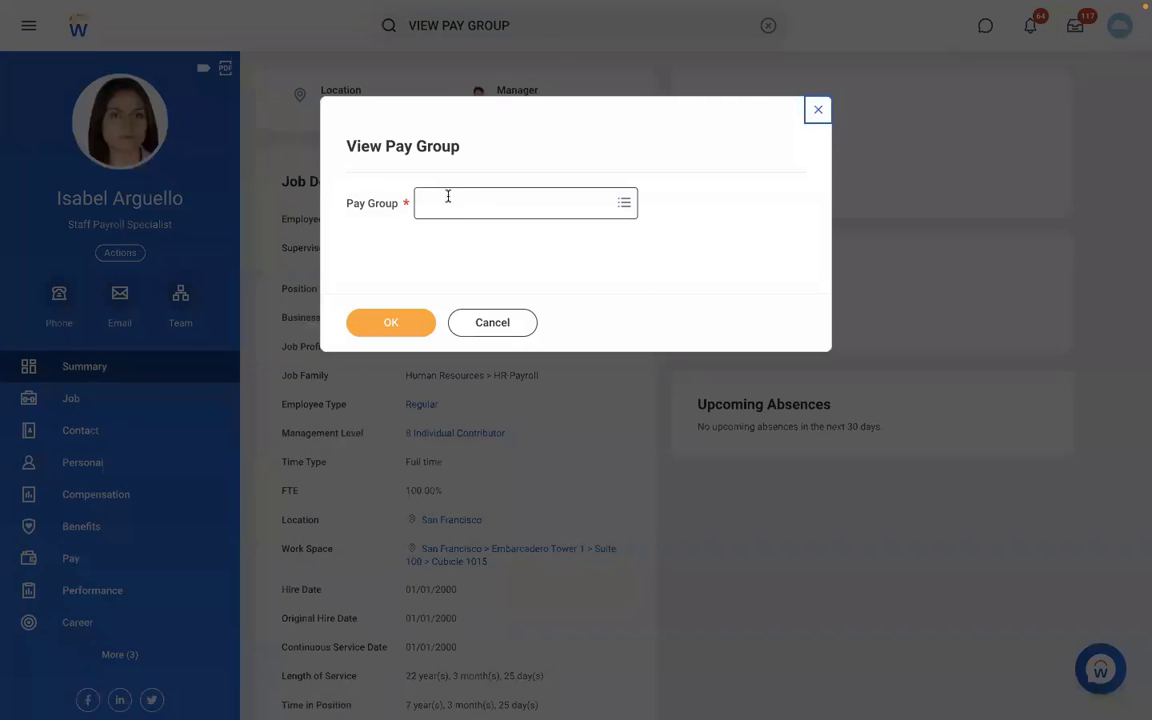
Choose the pay group "DMD - Monthly PYG" in the report prompt and display its record.
{"action": "left_click", "coordinate": [447, 196]}
{"action": "type", "text": "RBS"}
{"action": "key", "text": "Return"}
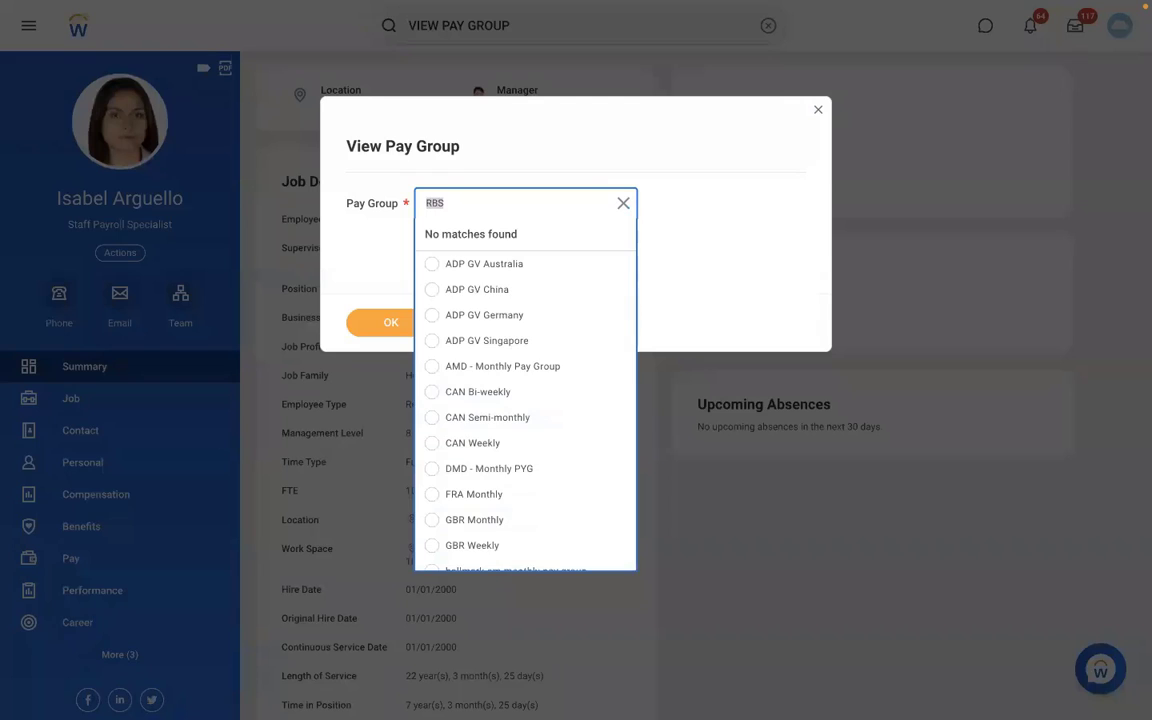
{"action": "type", "text": "DMD - Monthly PYG"}
{"action": "key", "text": "Return"}
{"action": "key", "text": "BackSpace"}
{"action": "type", "text": "DMD"}
{"action": "key", "text": "Return"}
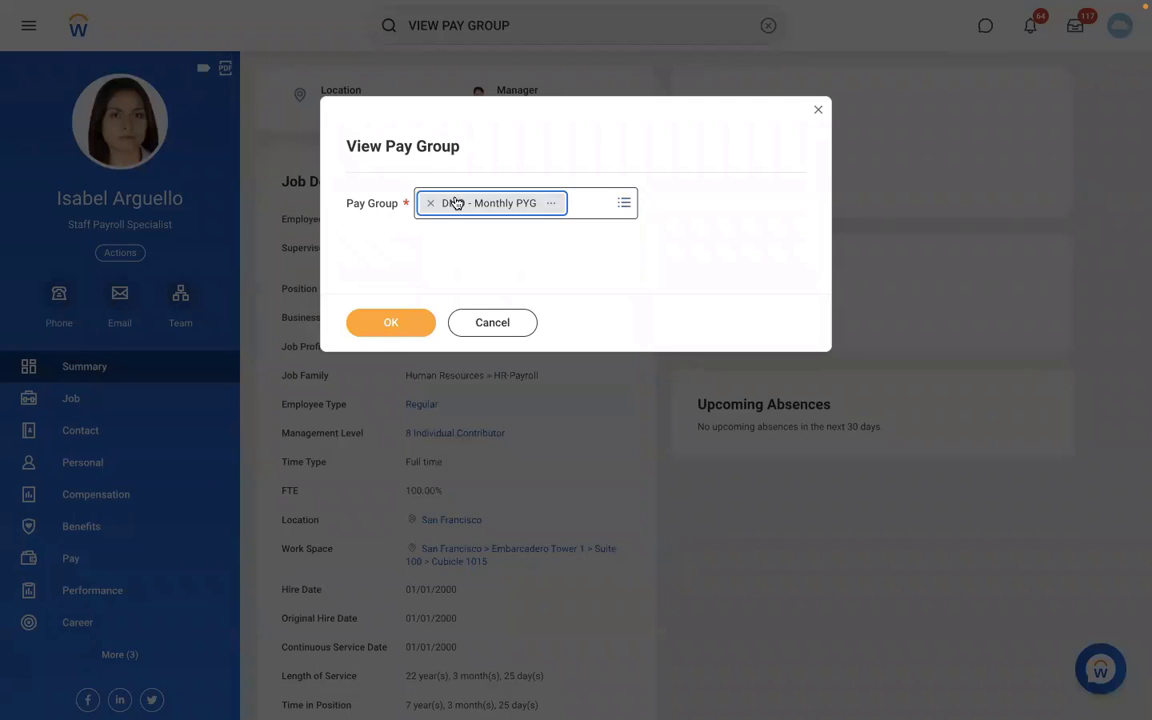
{"action": "left_click", "coordinate": [399, 321]}
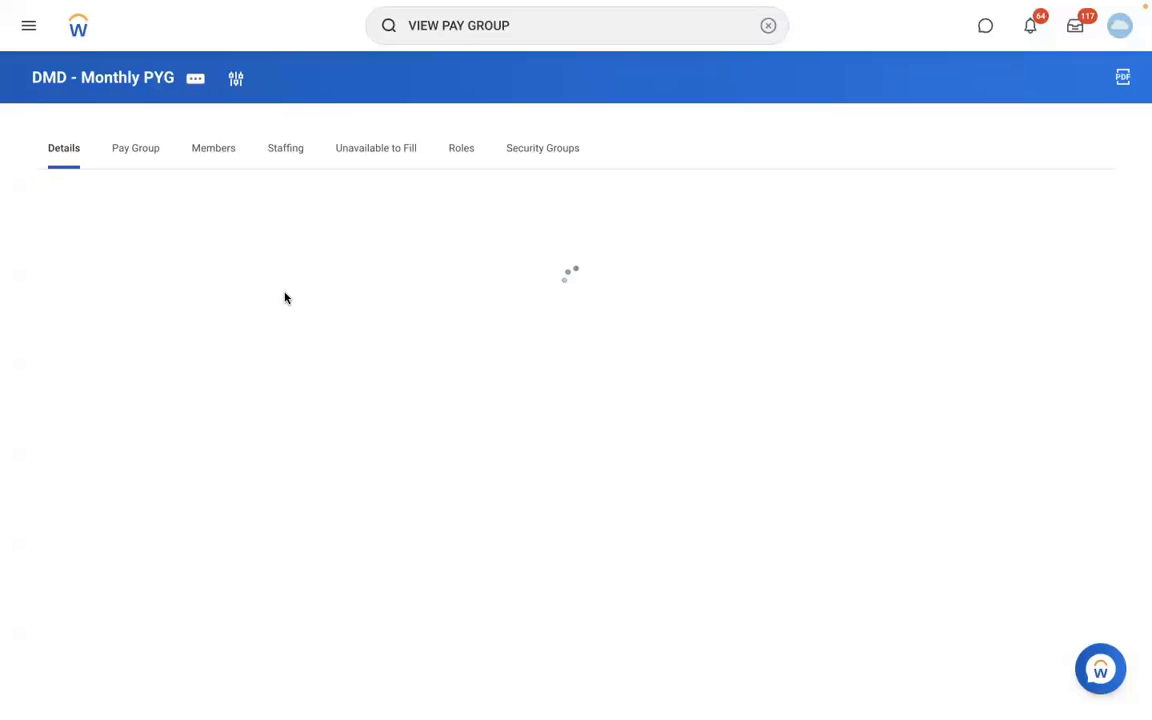
Edit the pay group's organization and start a name/code change with the effective date 01/01/2022.
{"action": "left_click", "coordinate": [203, 80]}
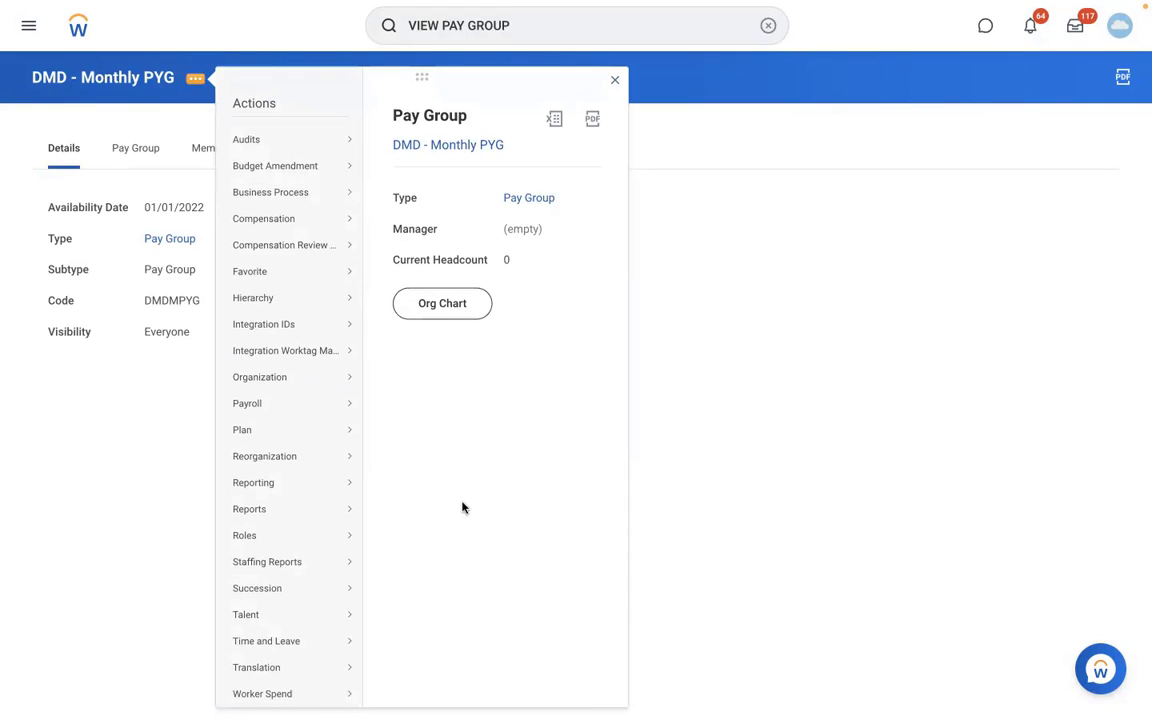
{"action": "mouse_move", "coordinate": [350, 382]}
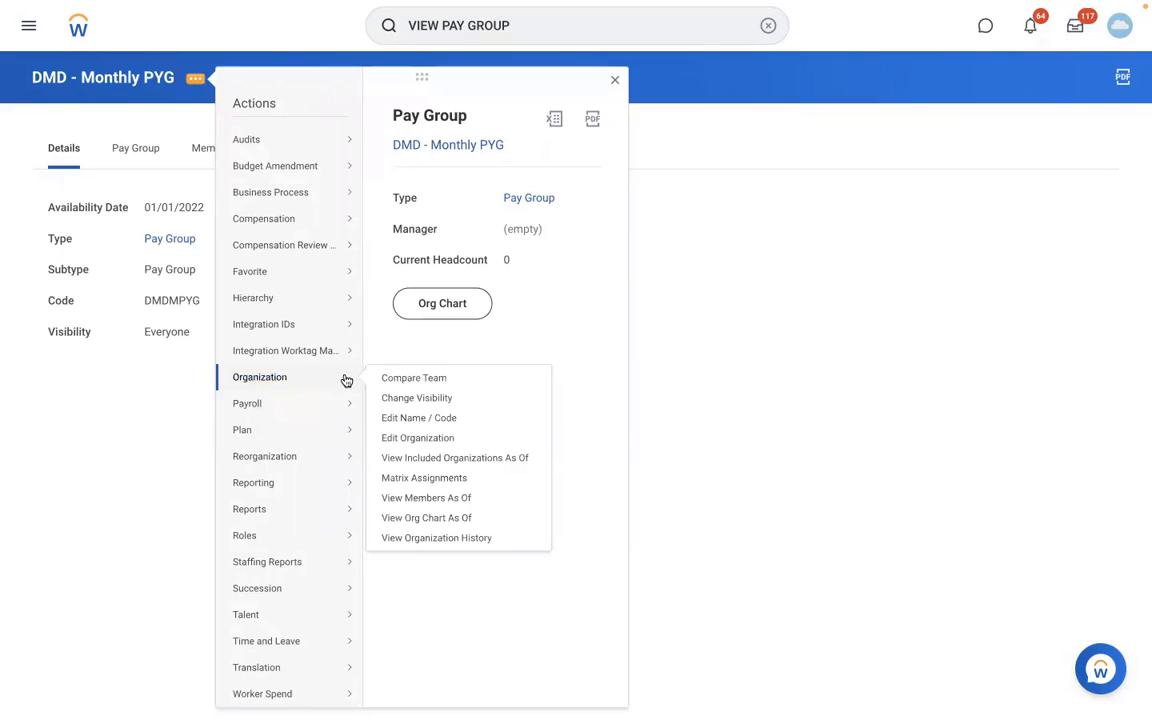
{"action": "left_click", "coordinate": [395, 438]}
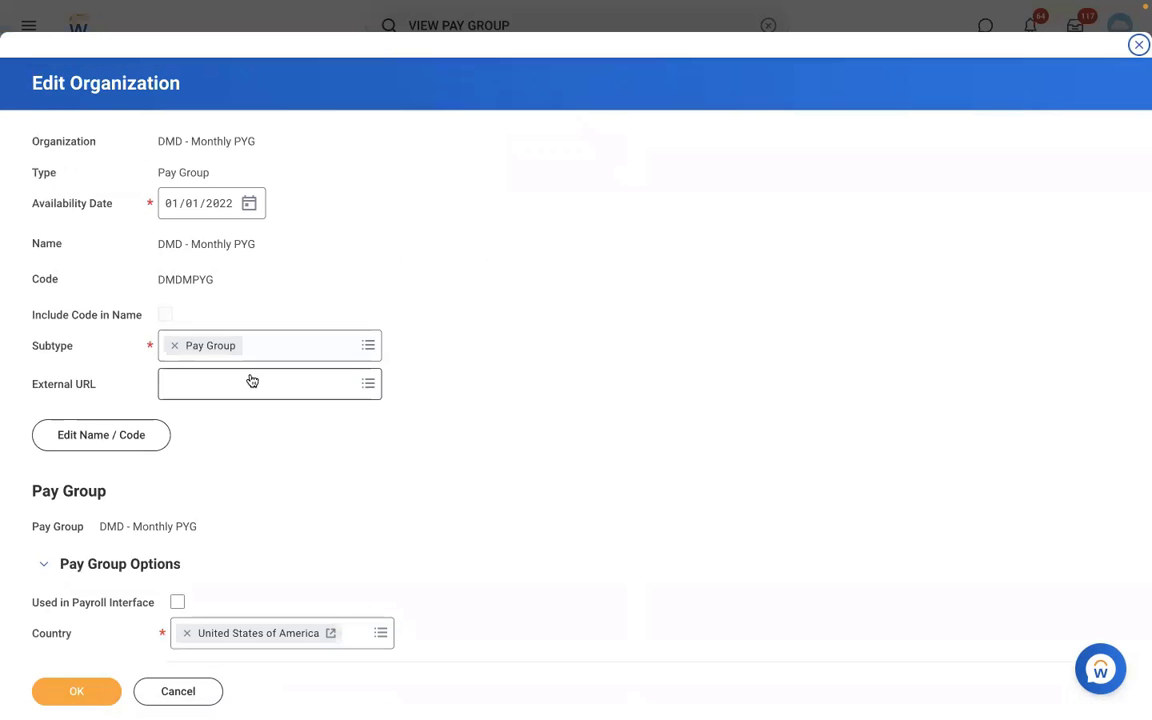
{"action": "left_click", "coordinate": [105, 446]}
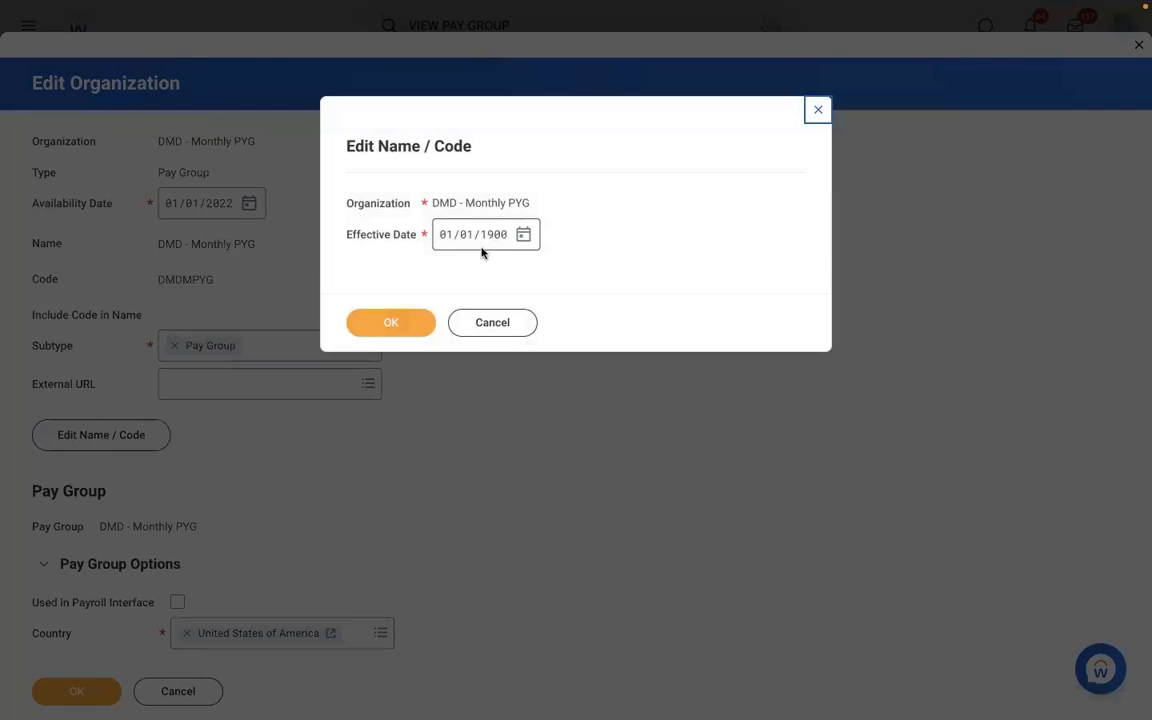
{"action": "left_click", "coordinate": [493, 237]}
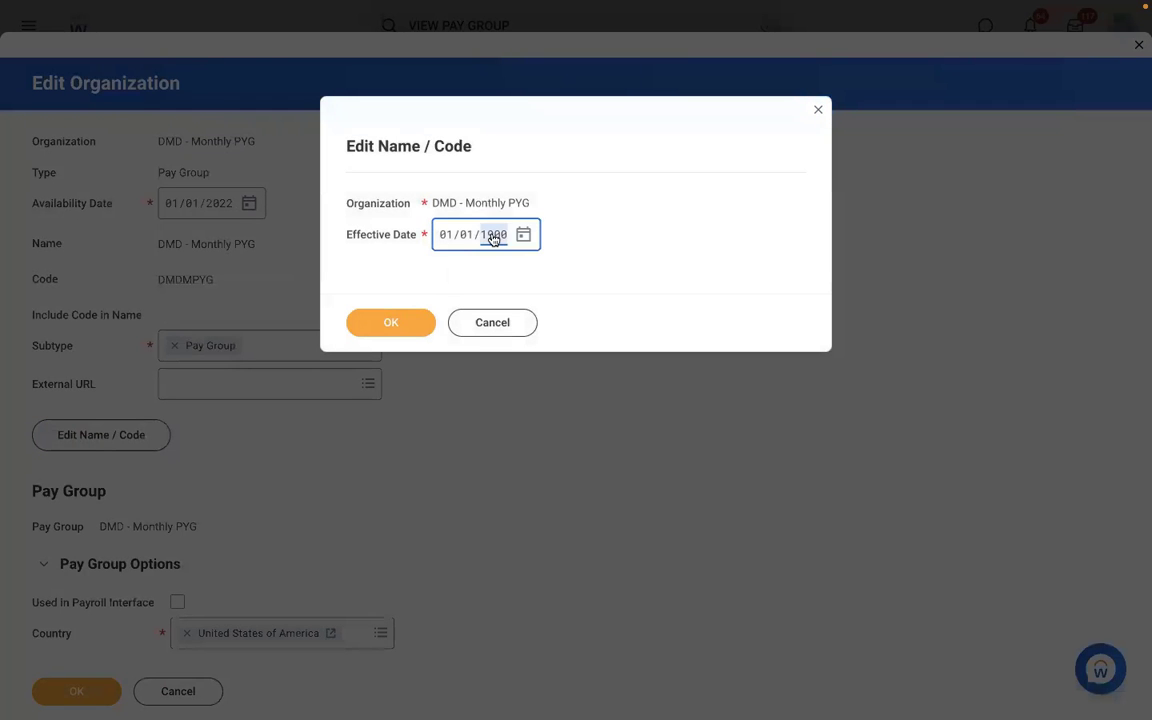
{"action": "type", "text": "2022"}
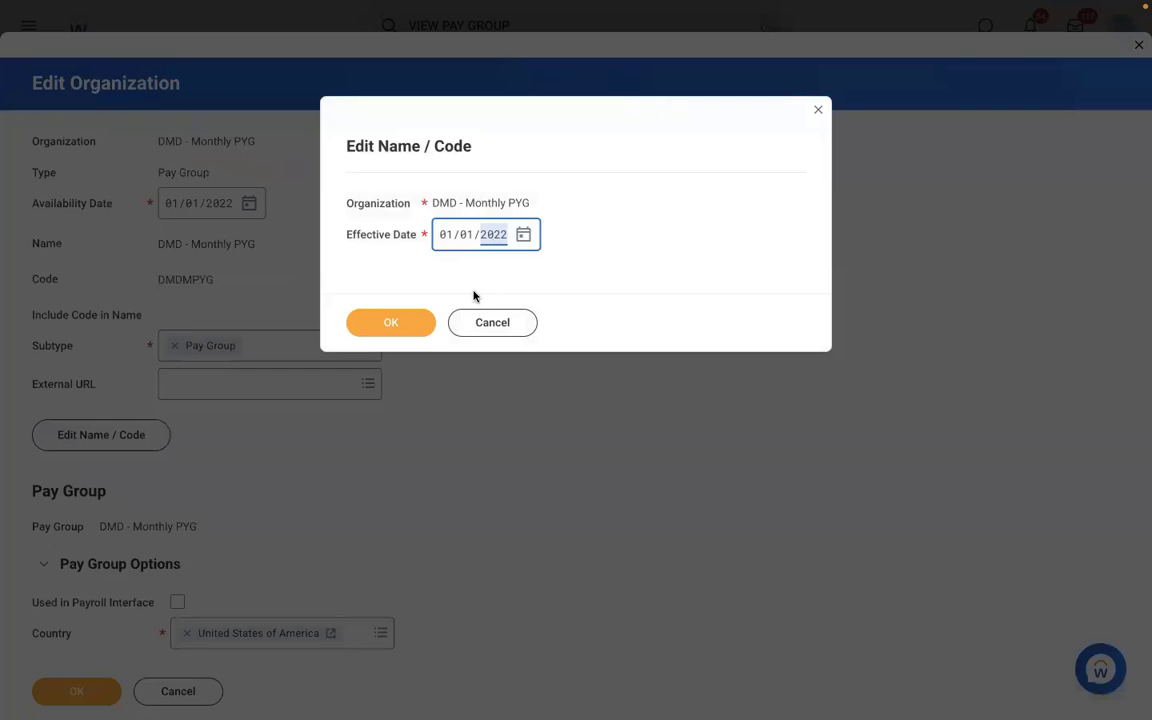
{"action": "left_click", "coordinate": [395, 322]}
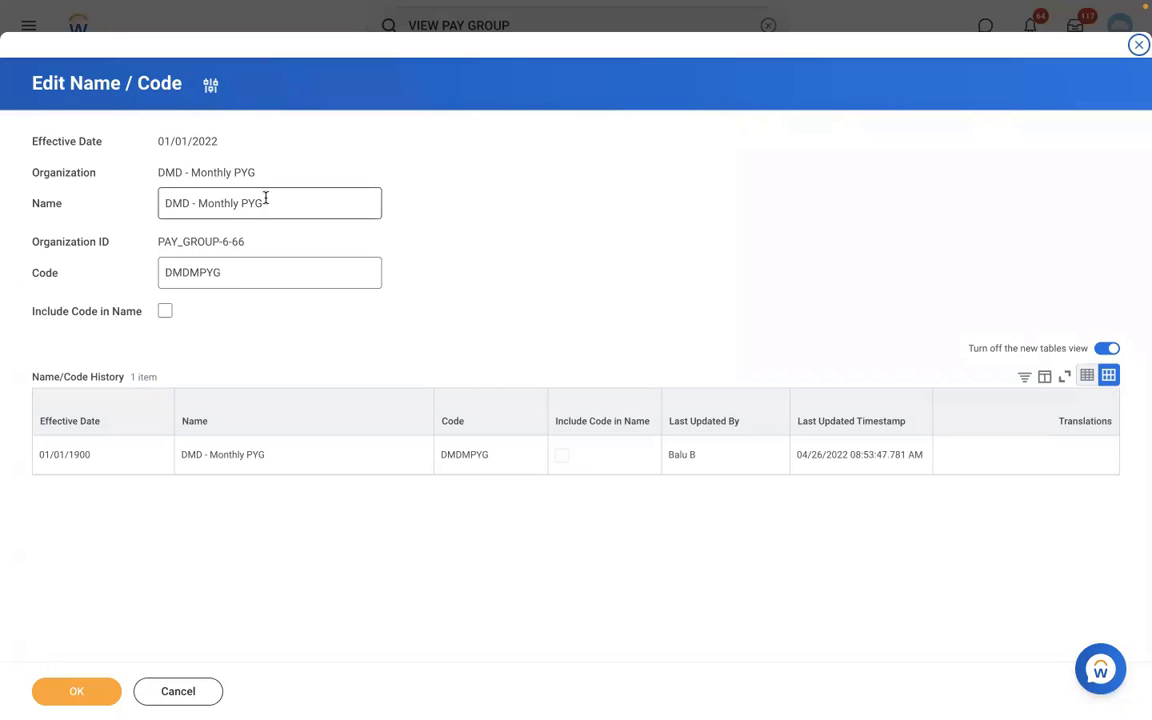
Rename the pay group to "RBS - Monthly PYG" and open the renamed pay group's member list.
{"action": "double_click", "coordinate": [192, 200]}
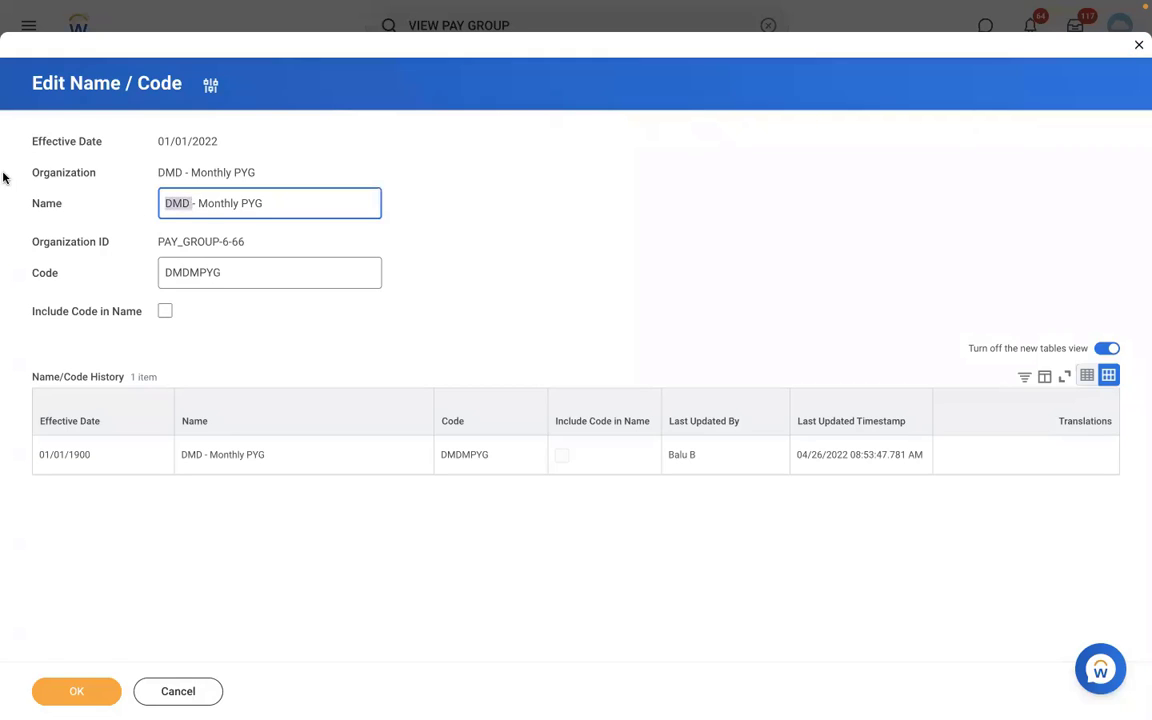
{"action": "key", "text": "BackSpace"}
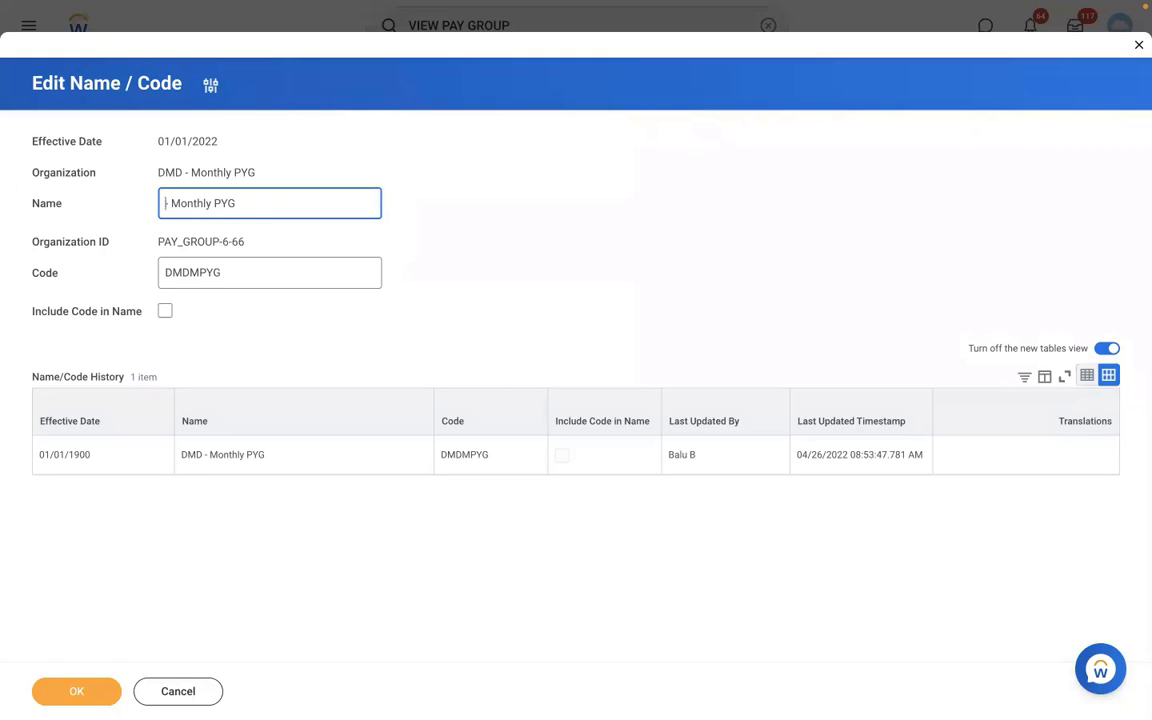
{"action": "type", "text": "RBS"}
{"action": "left_click", "coordinate": [72, 691]}
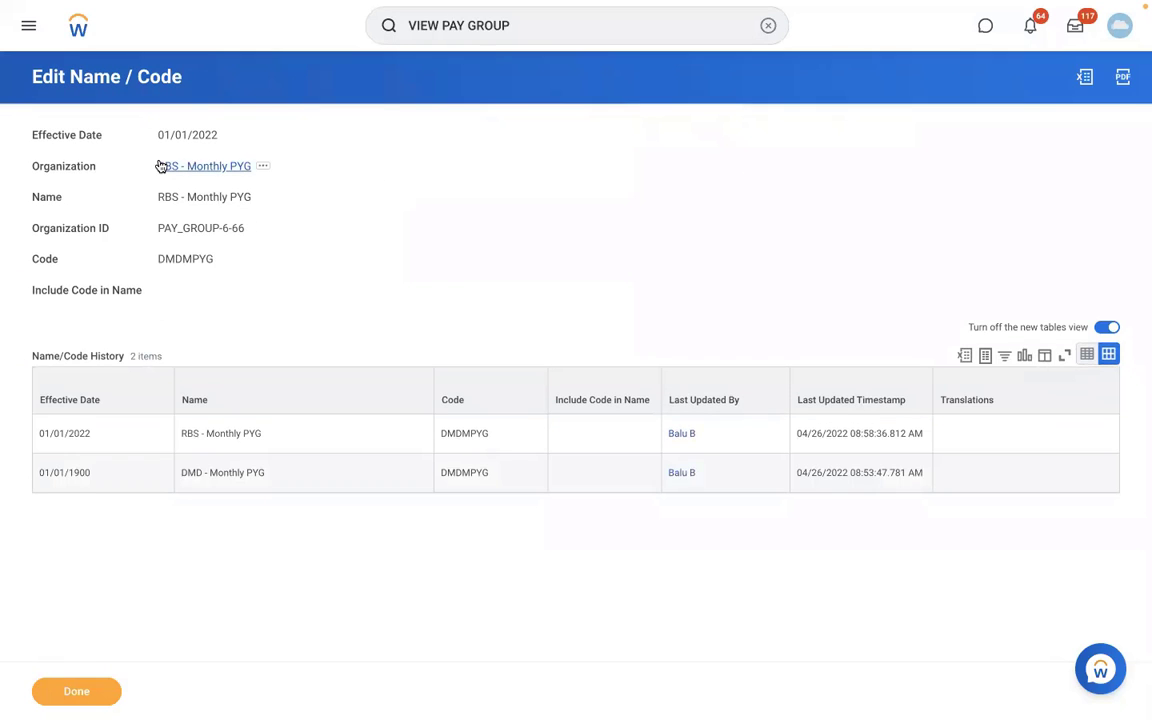
{"action": "left_click", "coordinate": [162, 166]}
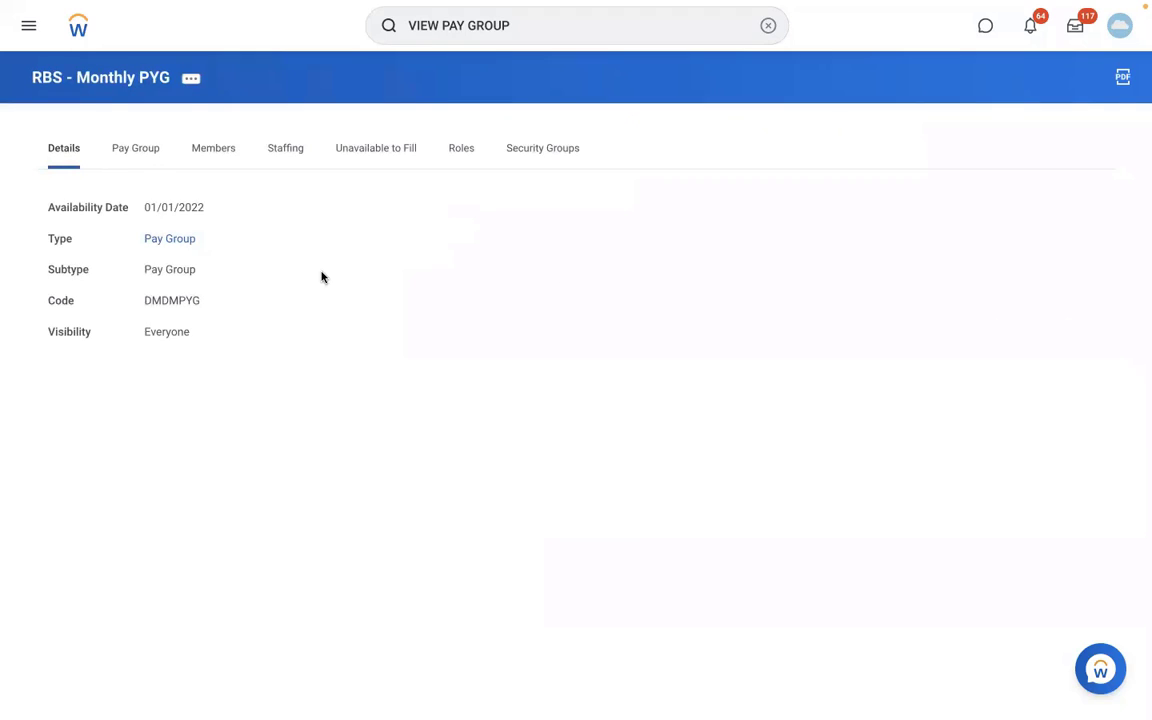
{"action": "left_click", "coordinate": [214, 152]}
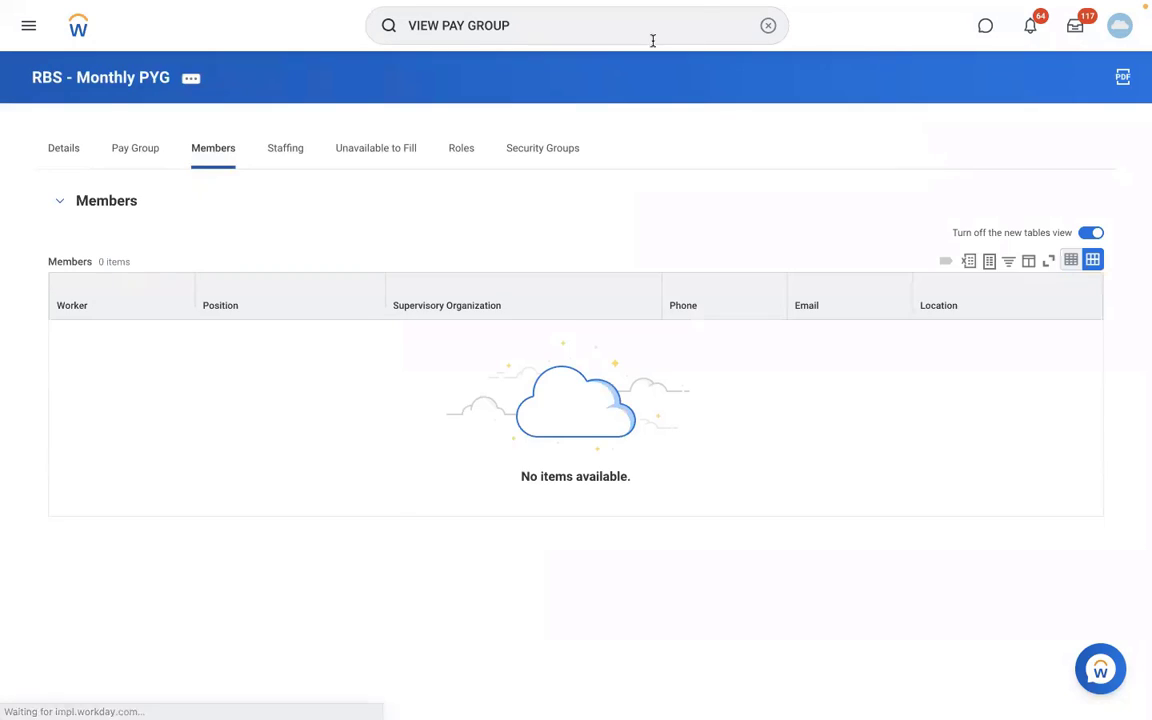
Search for the Staff Payroll Specialist in San Francisco by first name and open the worker's profile.
{"action": "left_click", "coordinate": [764, 26]}
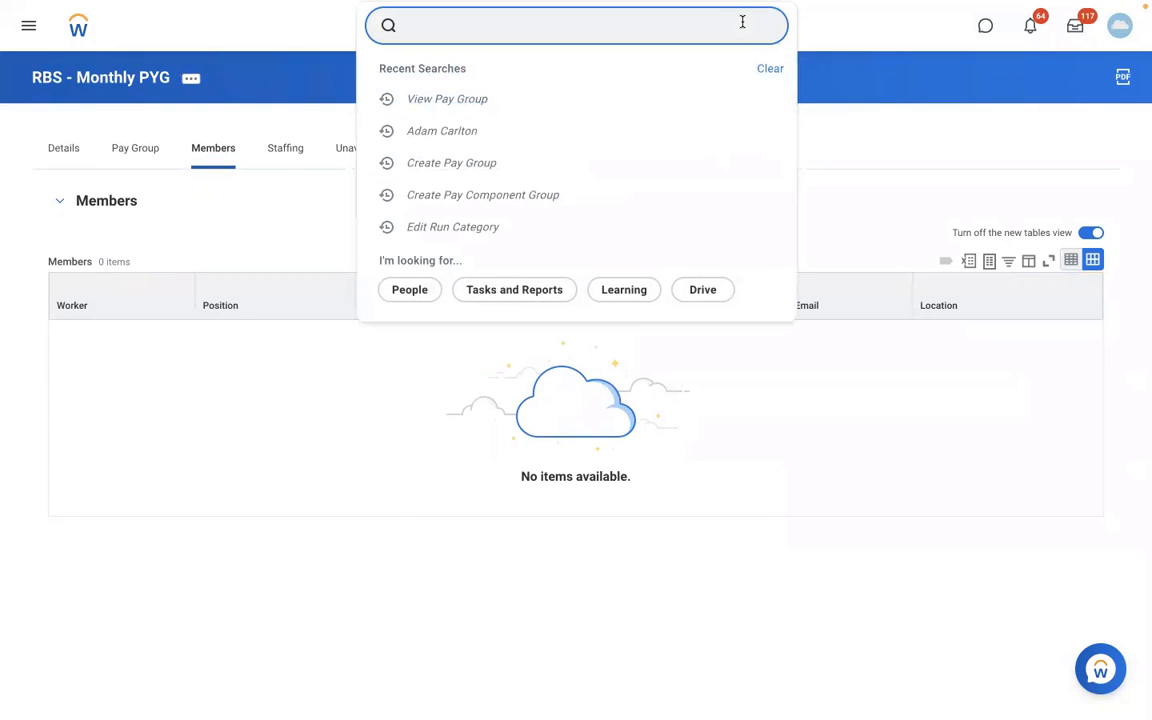
{"action": "type", "text": "AREG"}
{"action": "key", "text": "BackSpace"}
{"action": "key", "text": "BackSpace"}
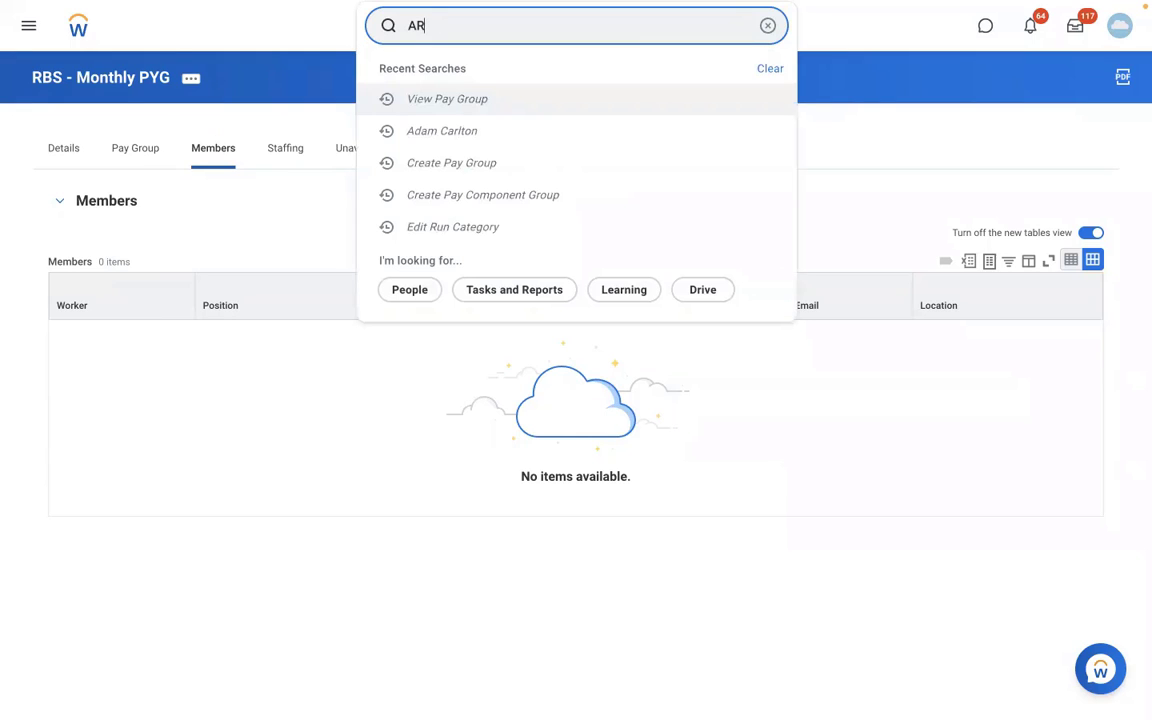
{"action": "key", "text": "BackSpace"}
{"action": "key", "text": "BackSpace"}
{"action": "type", "text": "ISAB"}
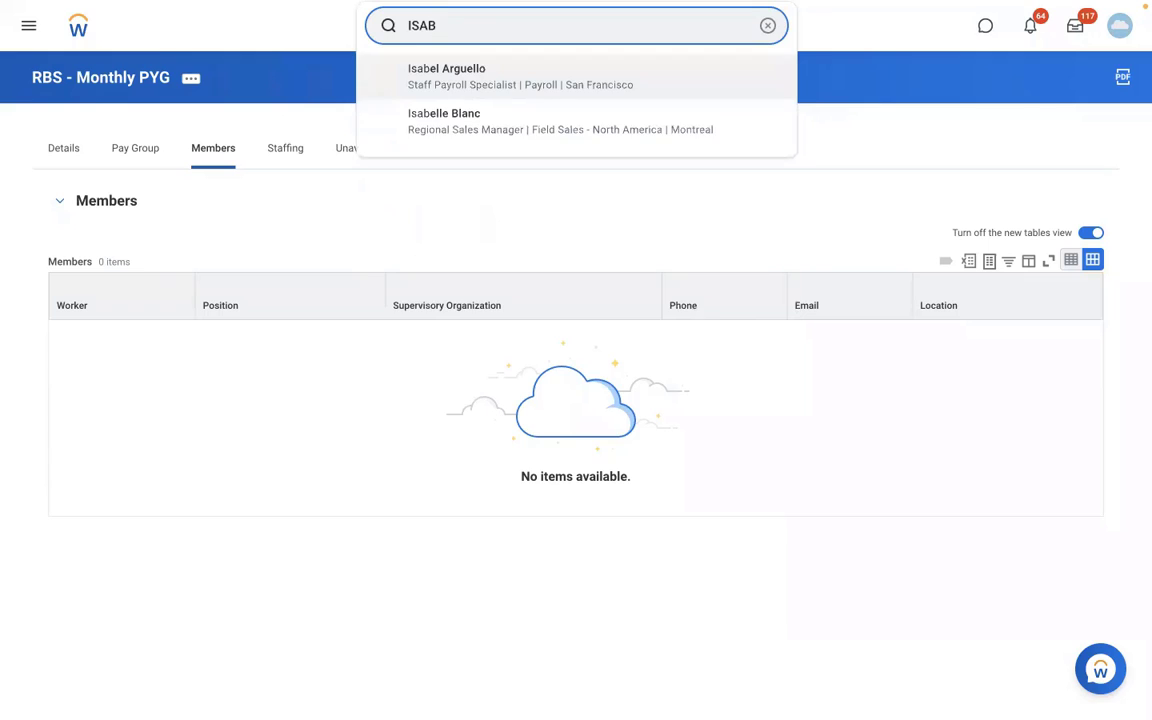
{"action": "left_click", "coordinate": [531, 81]}
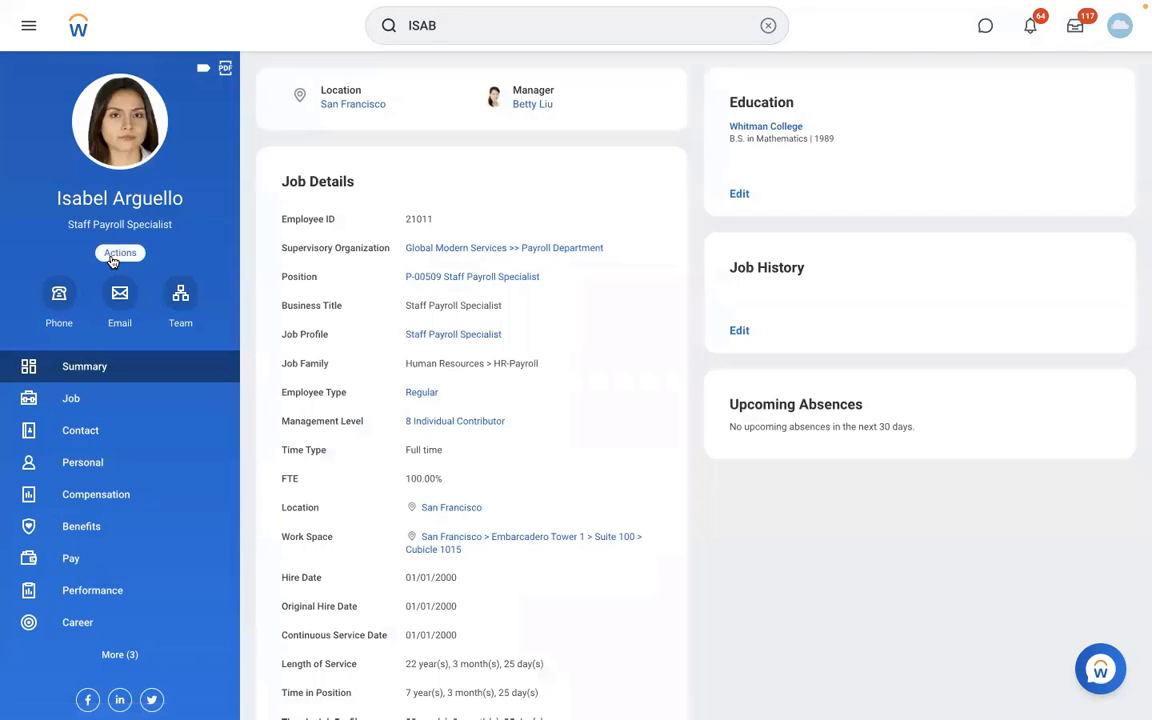
Start a pay group assignment for the Staff Payroll Specialist with the effective date 01/01/2022.
{"action": "left_click", "coordinate": [113, 255]}
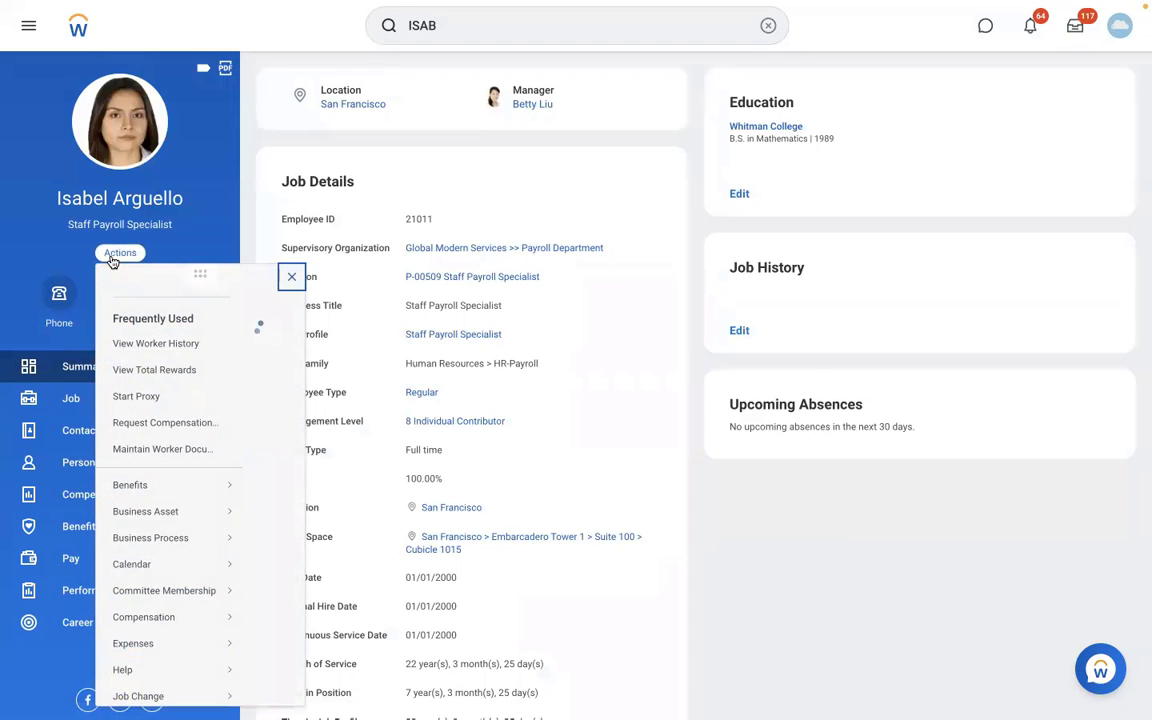
{"action": "scroll", "coordinate": [357, 560], "scroll_direction": "down", "scroll_amount": 1}
{"action": "scroll", "coordinate": [357, 562], "scroll_direction": "down", "scroll_amount": 5}
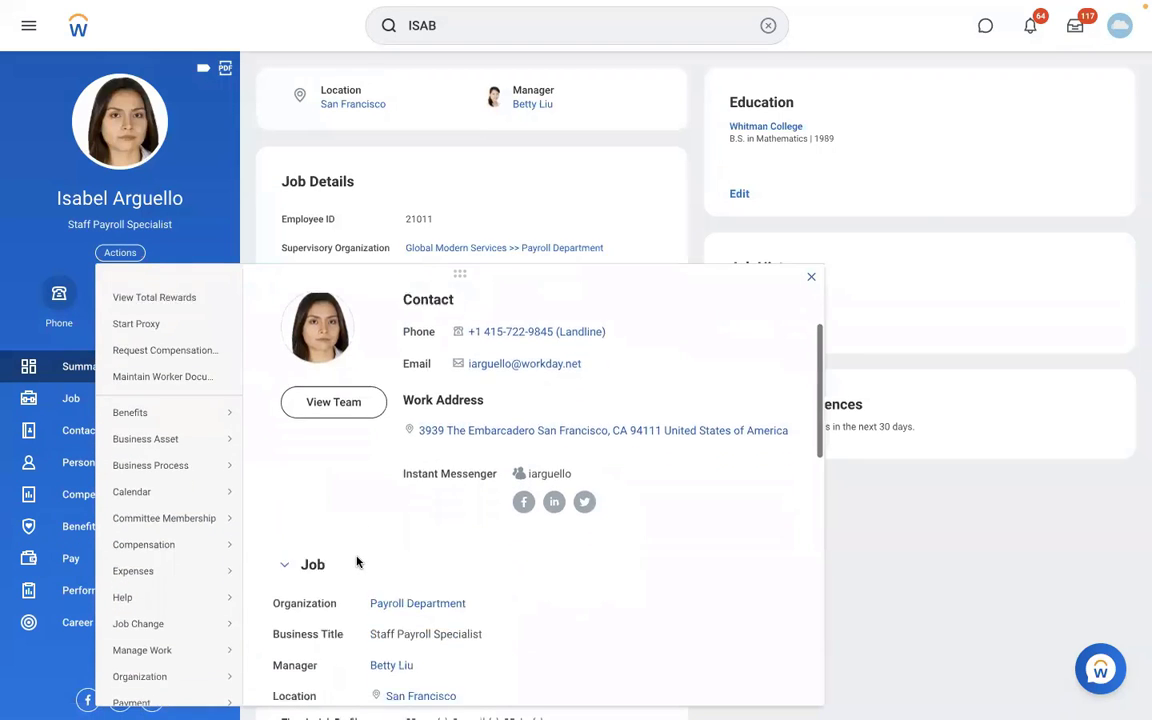
{"action": "scroll", "coordinate": [357, 562], "scroll_direction": "down", "scroll_amount": 1}
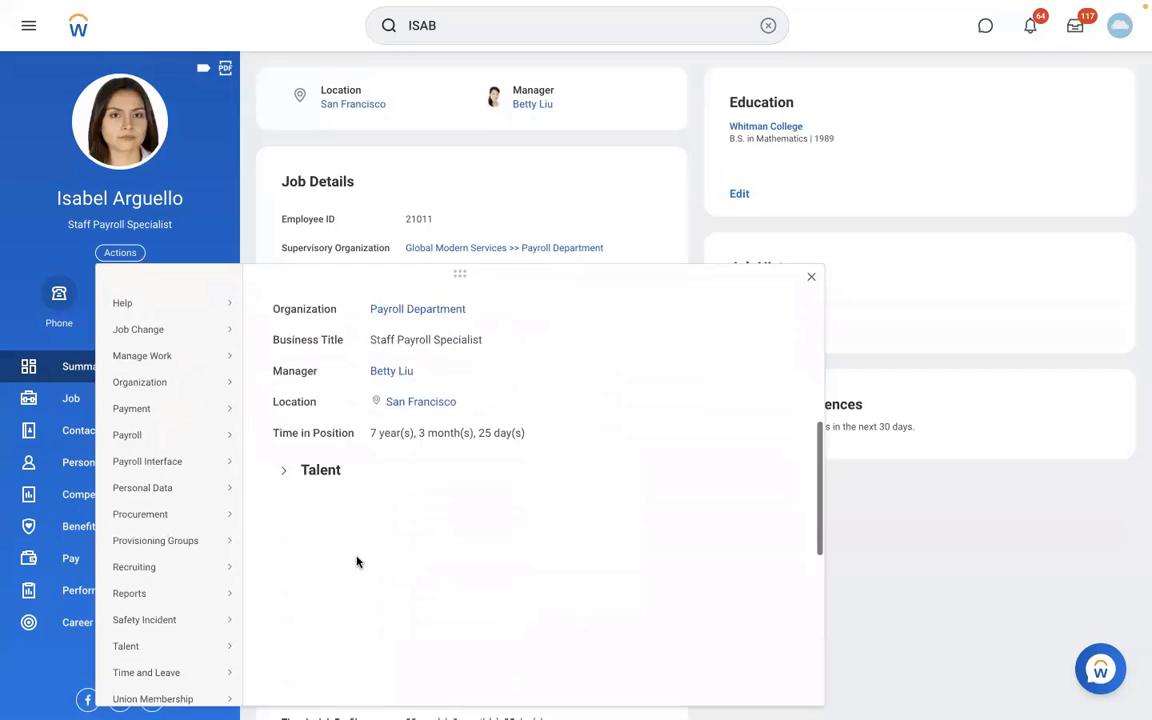
{"action": "mouse_move", "coordinate": [148, 444]}
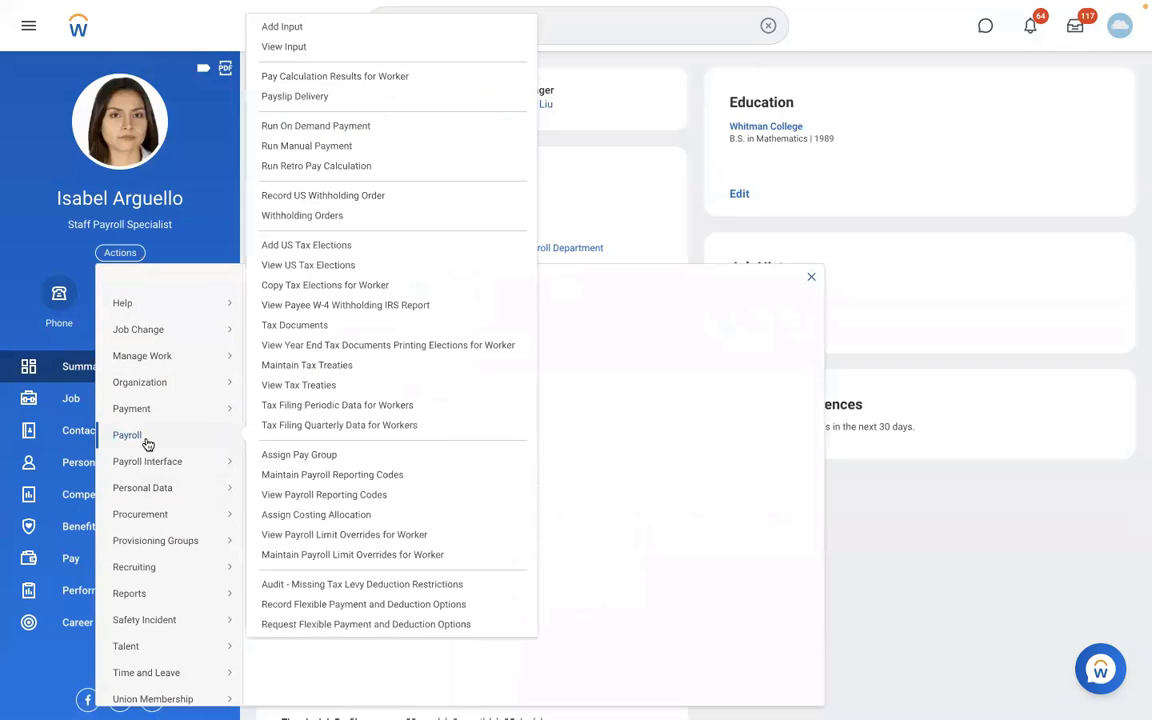
{"action": "left_click", "coordinate": [321, 456]}
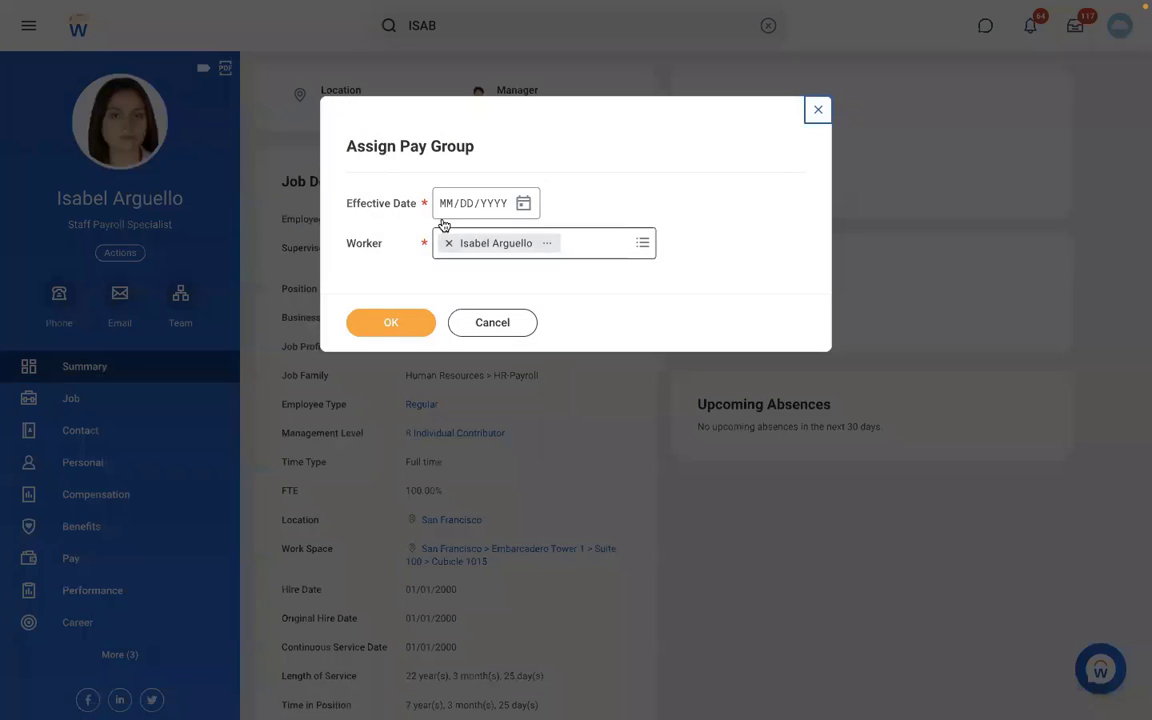
{"action": "left_click", "coordinate": [444, 204]}
{"action": "type", "text": "01012022"}
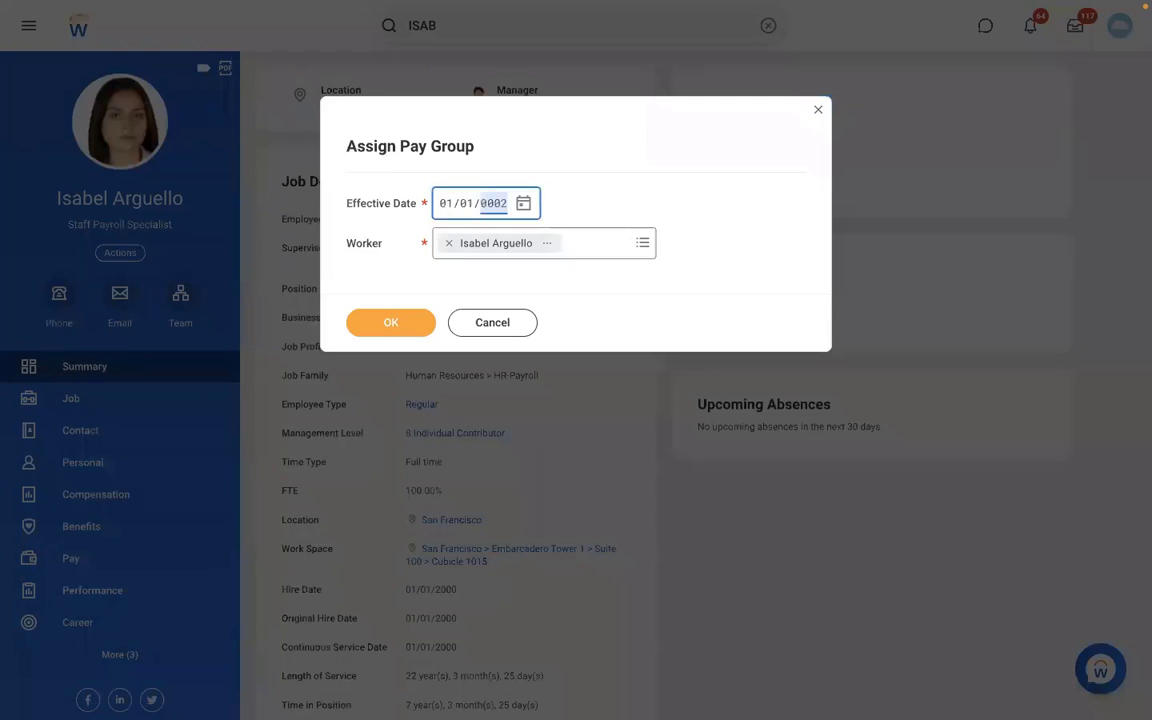
{"action": "left_click", "coordinate": [380, 331]}
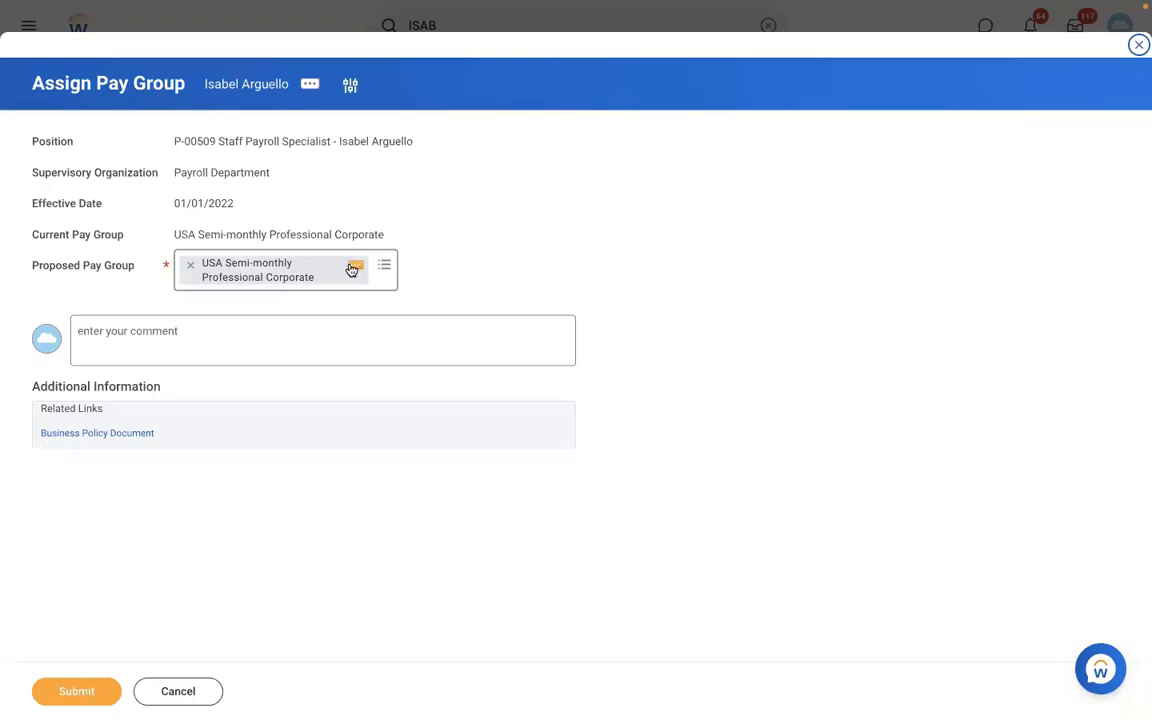
Replace the specialist's proposed pay group with "RBS - Monthly PYG" and submit the assignment.
{"action": "left_click", "coordinate": [187, 264]}
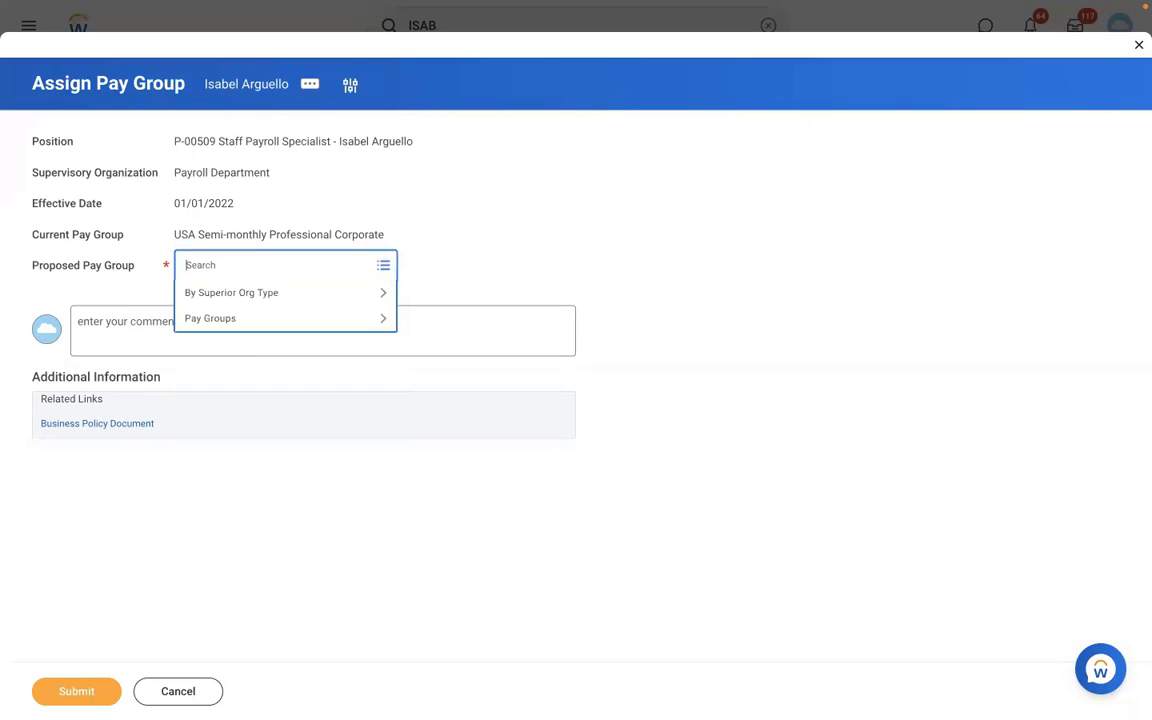
{"action": "type", "text": "RBS"}
{"action": "key", "text": "Return"}
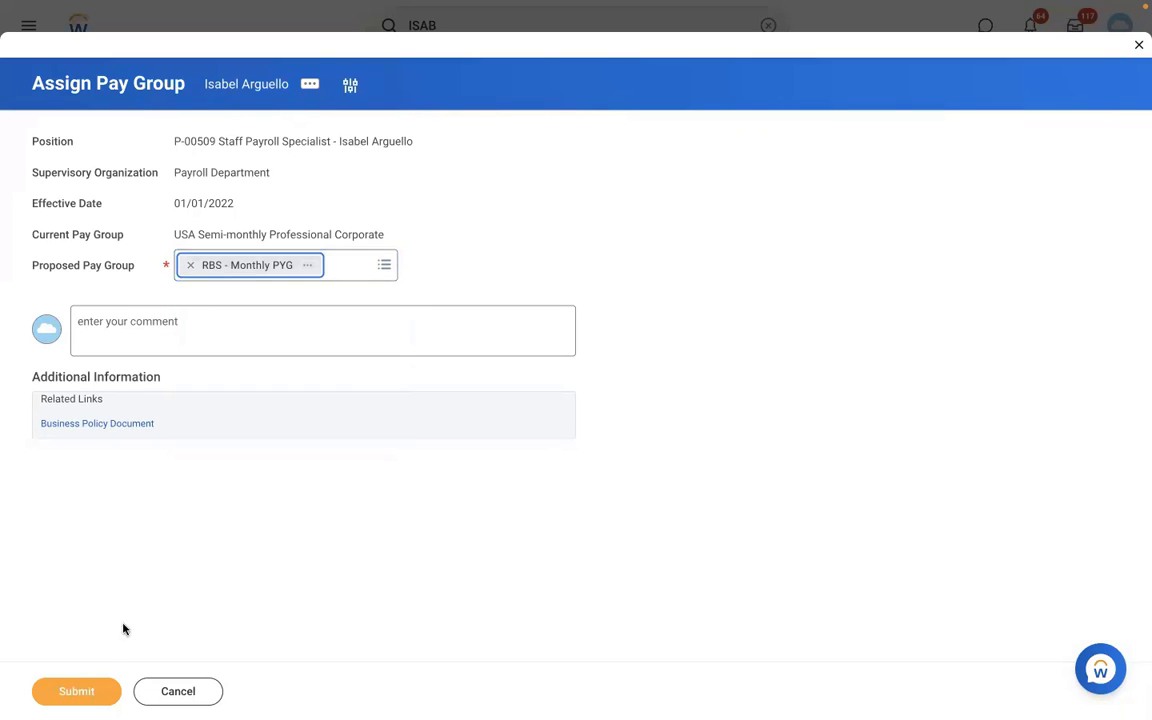
{"action": "left_click", "coordinate": [75, 688]}
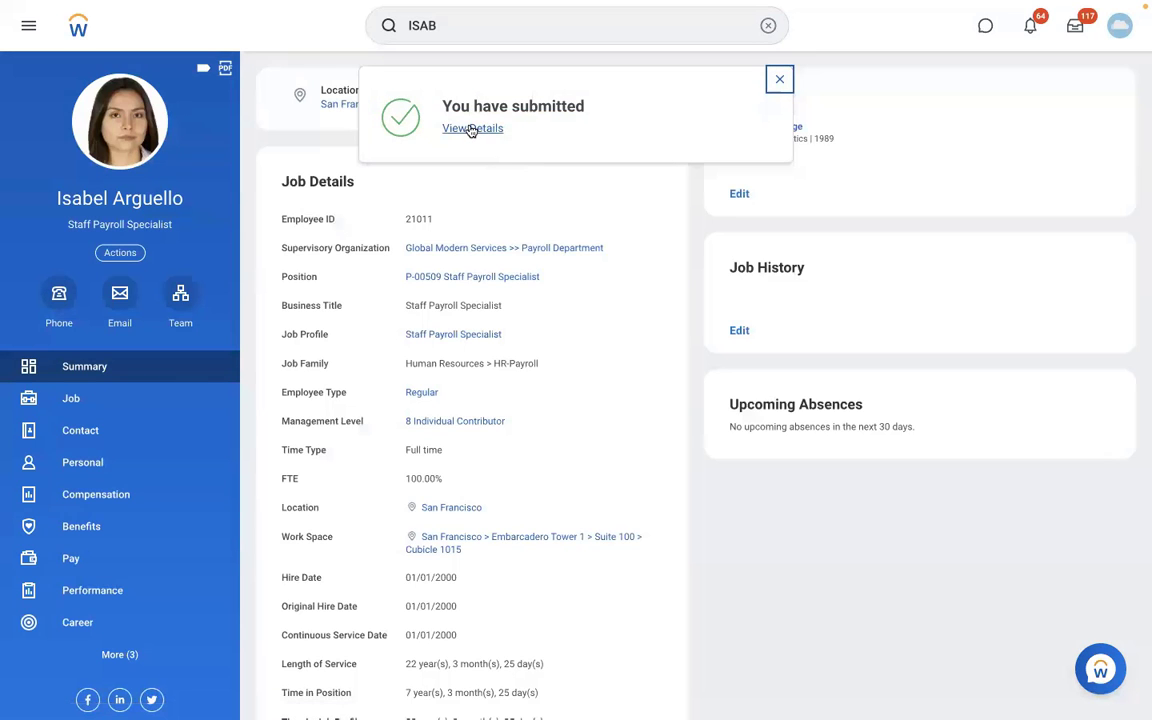
Review the submitted assignment's details and open the member list of the proposed pay group.
{"action": "left_click", "coordinate": [468, 128]}
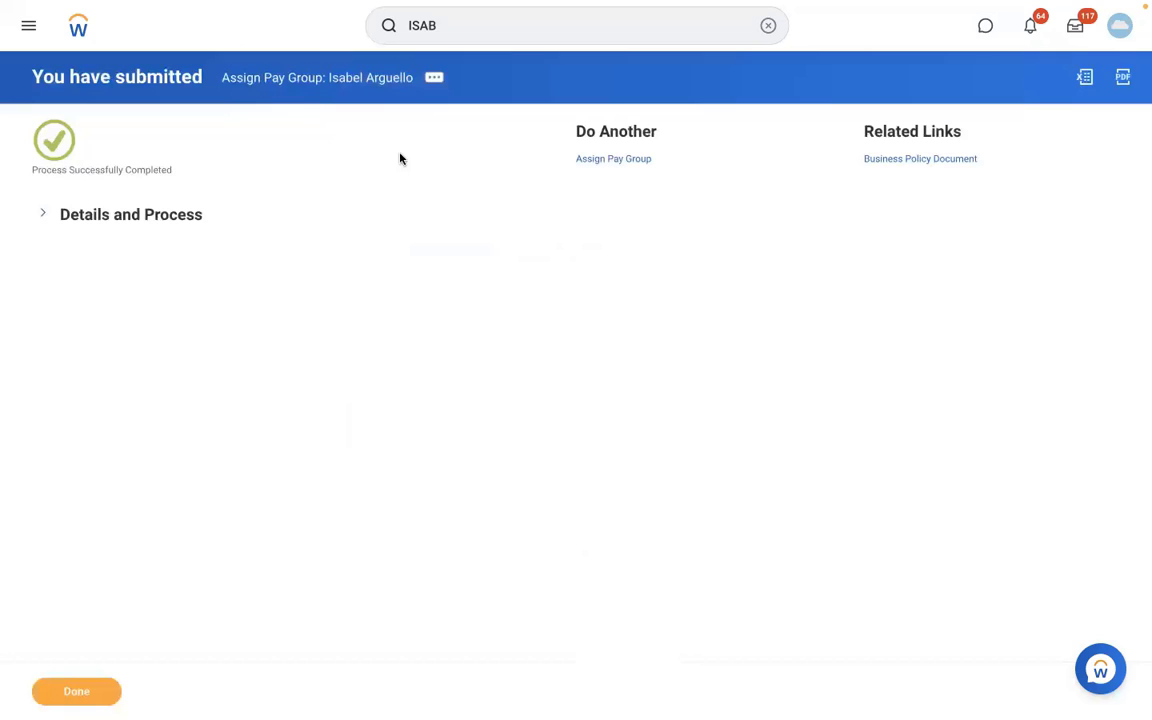
{"action": "left_click", "coordinate": [159, 216]}
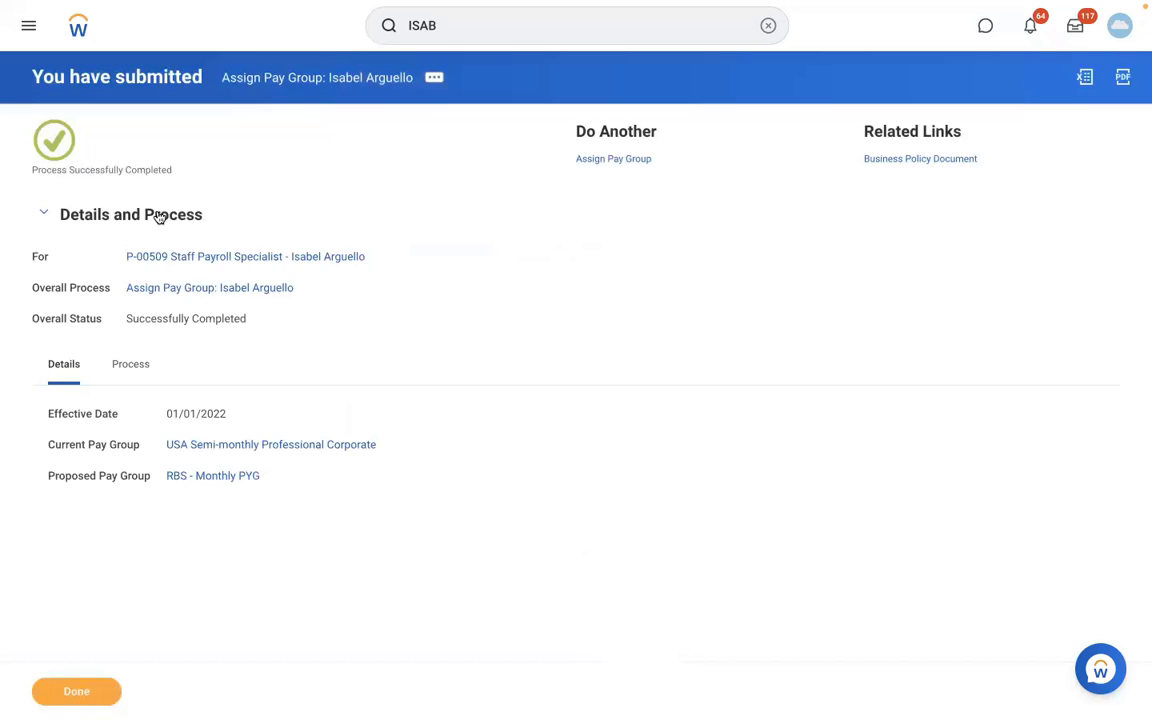
{"action": "left_click", "coordinate": [212, 478]}
{"action": "left_click", "coordinate": [208, 150]}
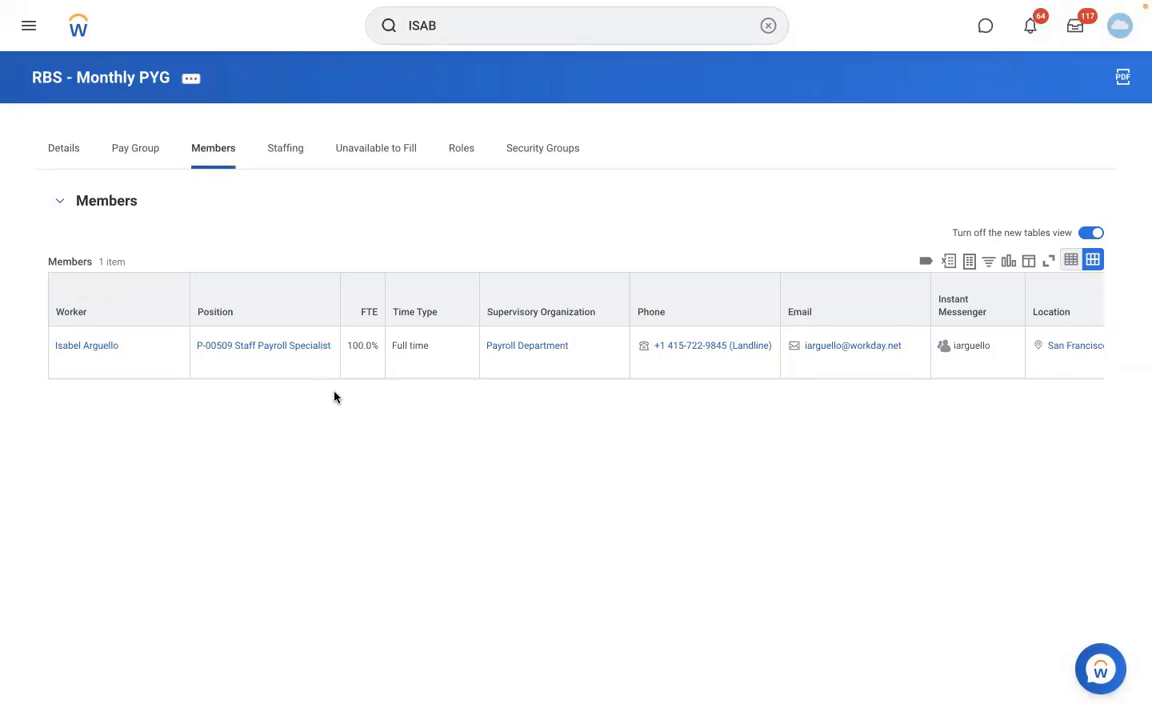
Find the Payroll Coordinator in Atlanta through the listed member's team org chart and copy the coordinator's full name from the profile.
{"action": "left_click", "coordinate": [101, 348]}
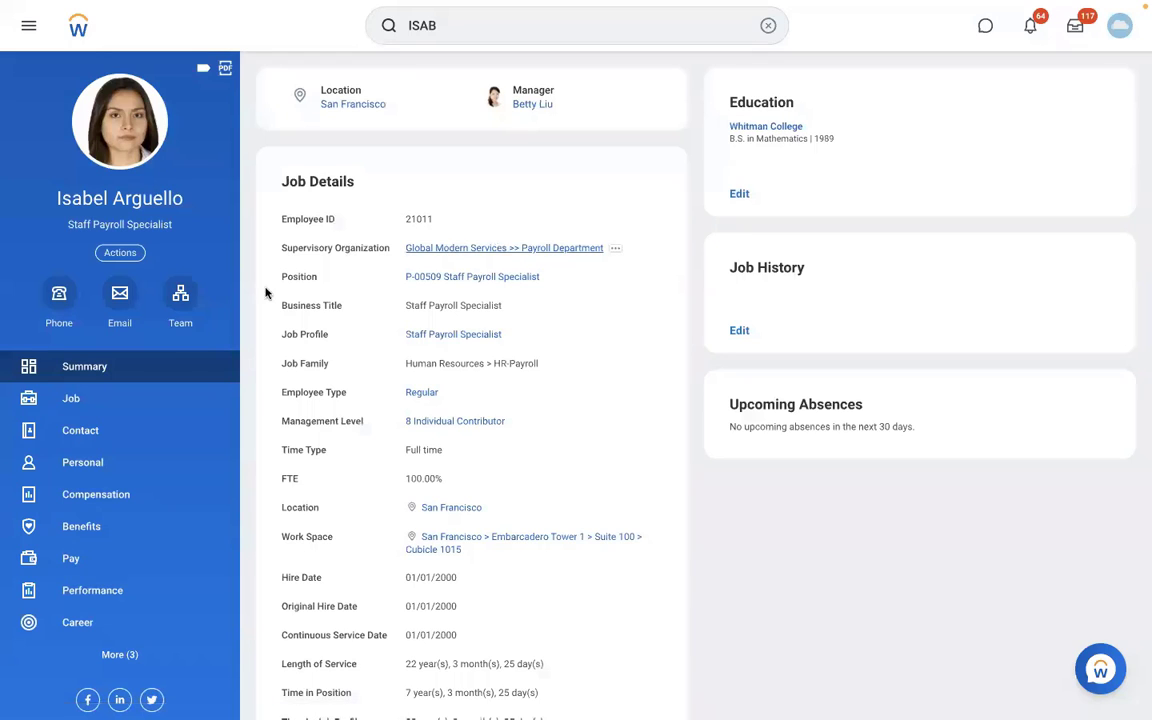
{"action": "left_click", "coordinate": [185, 314]}
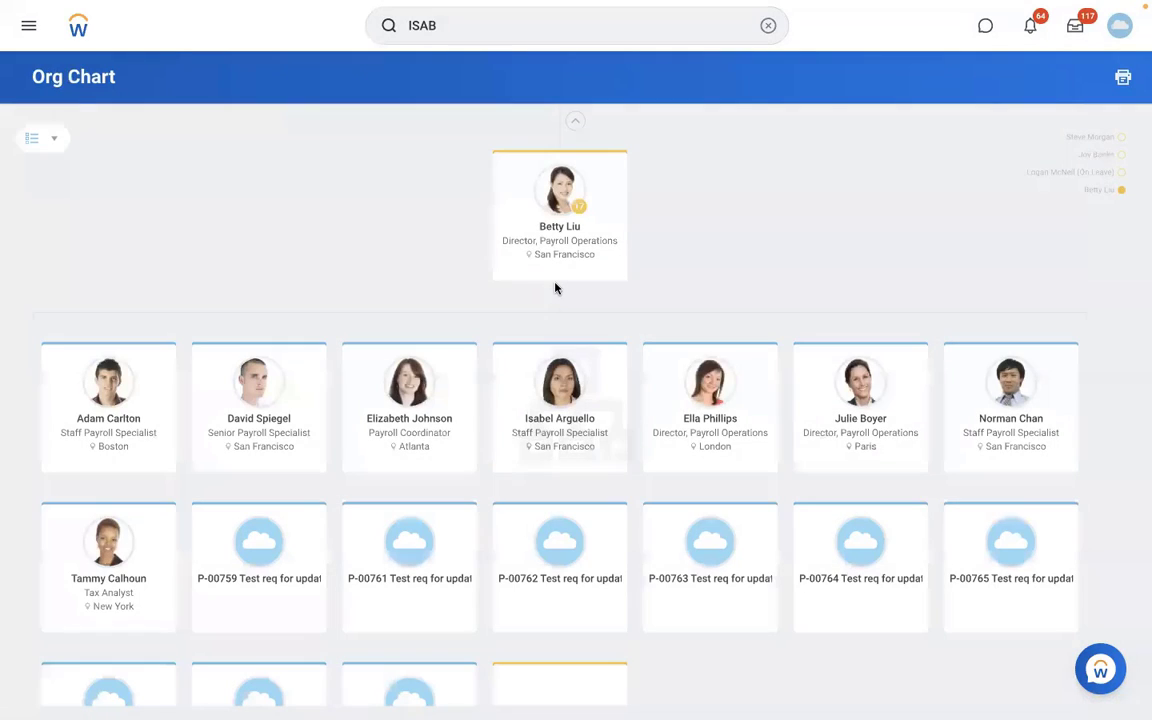
{"action": "left_click", "coordinate": [410, 420]}
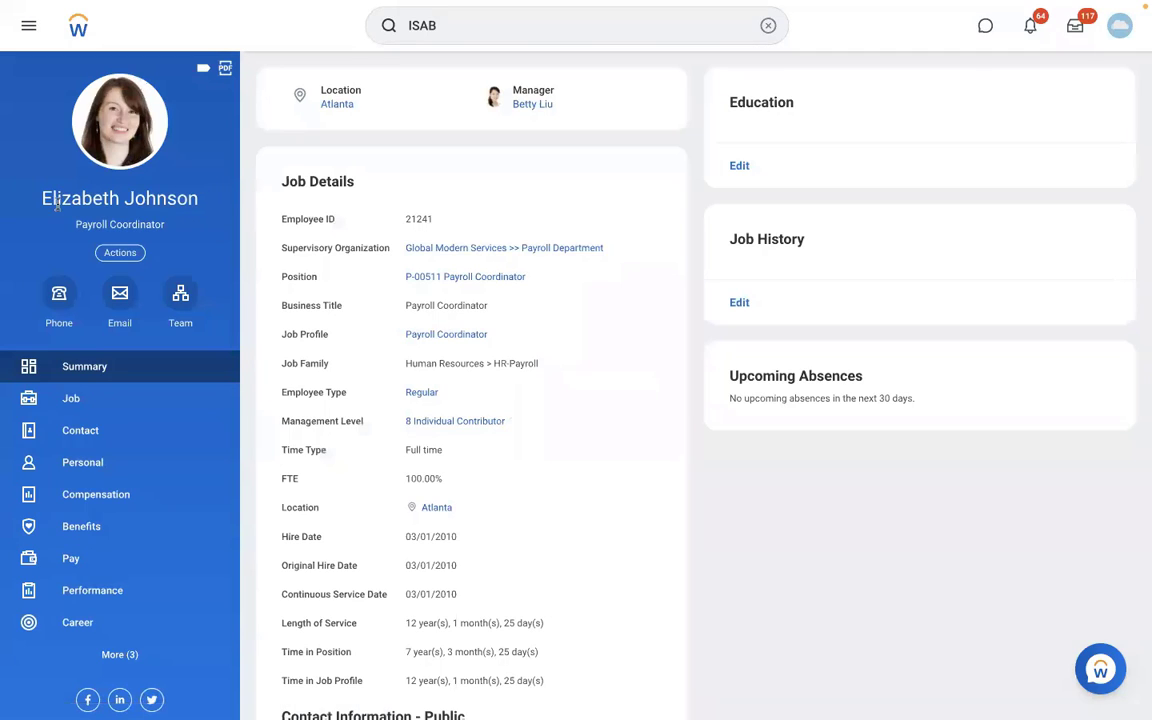
{"action": "left_click_drag", "start_coordinate": [200, 199], "coordinate": [38, 204]}
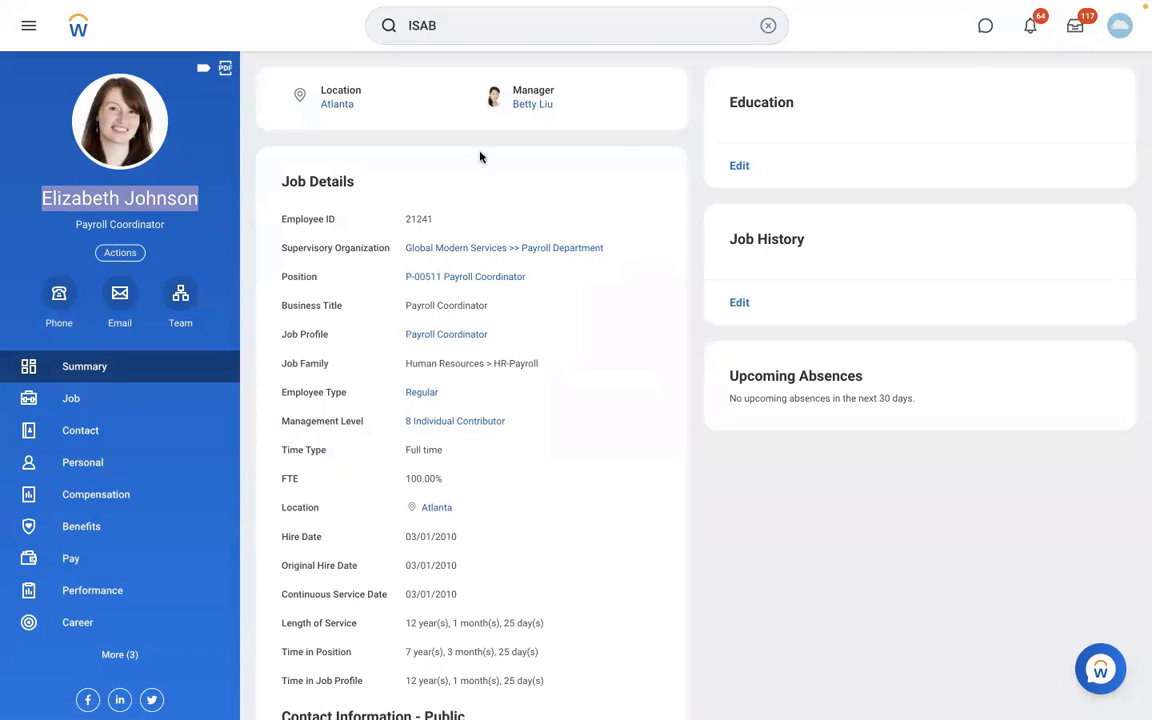
Search for the task "Assign Pay Group" and open it.
{"action": "left_click", "coordinate": [767, 25]}
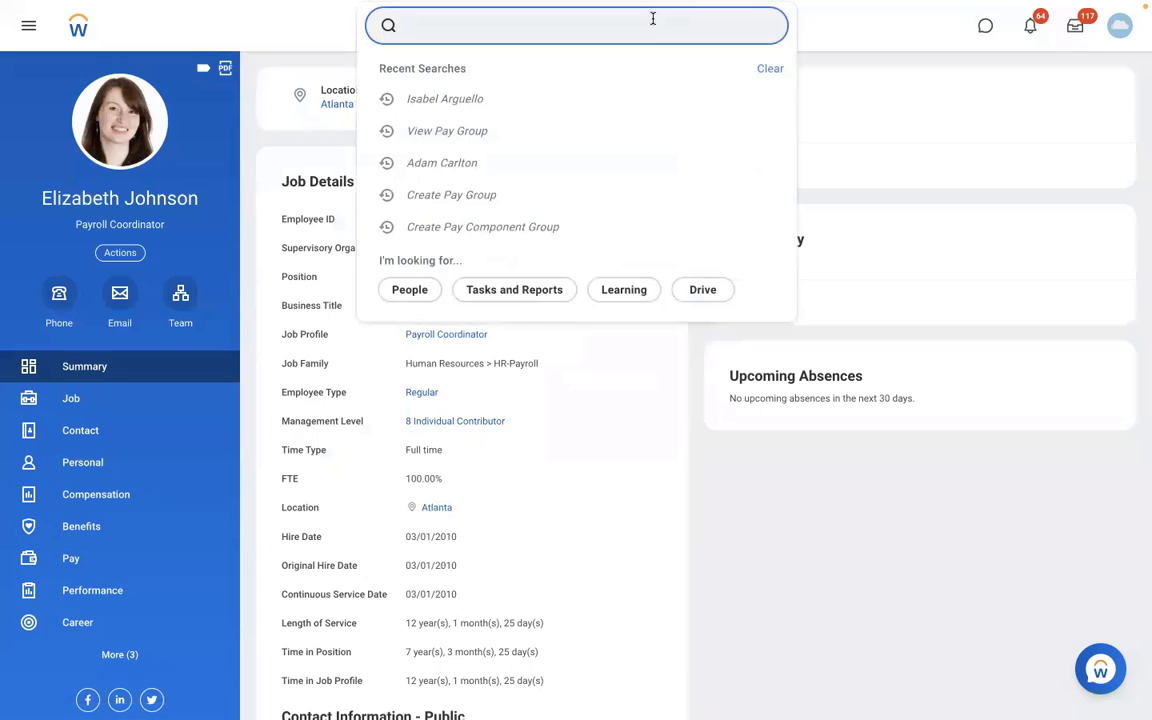
{"action": "type", "text": "ASSIGN PAY GR"}
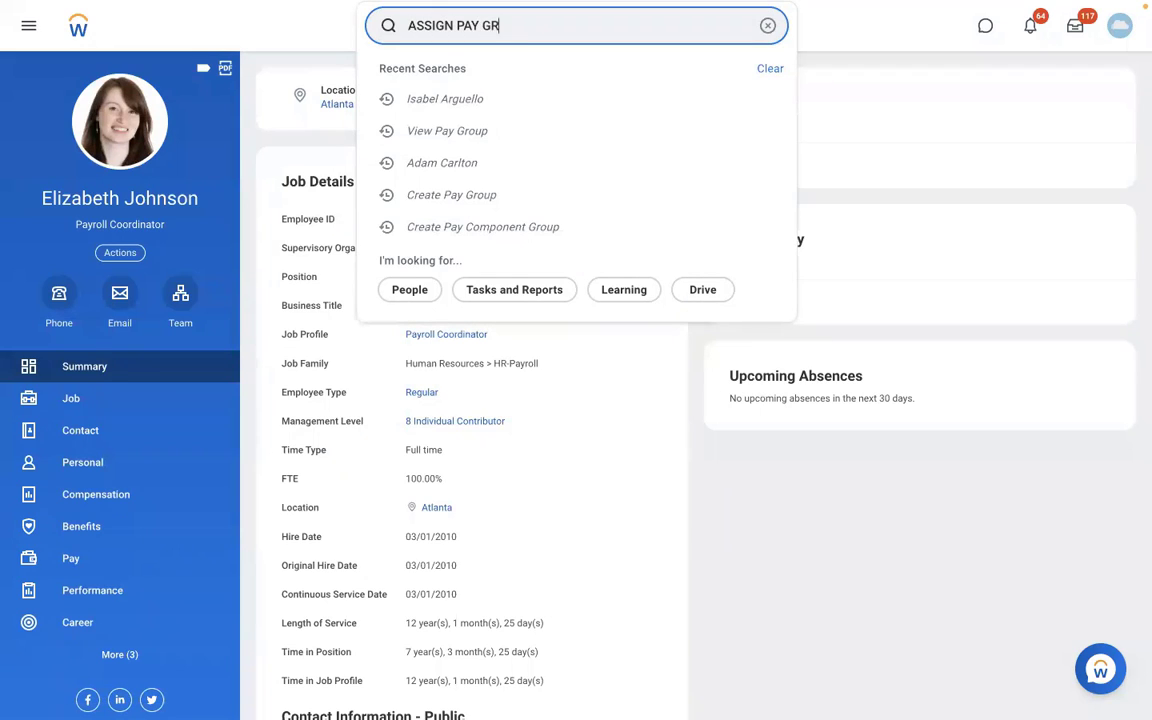
{"action": "type", "text": "OUP"}
{"action": "left_click", "coordinate": [476, 80]}
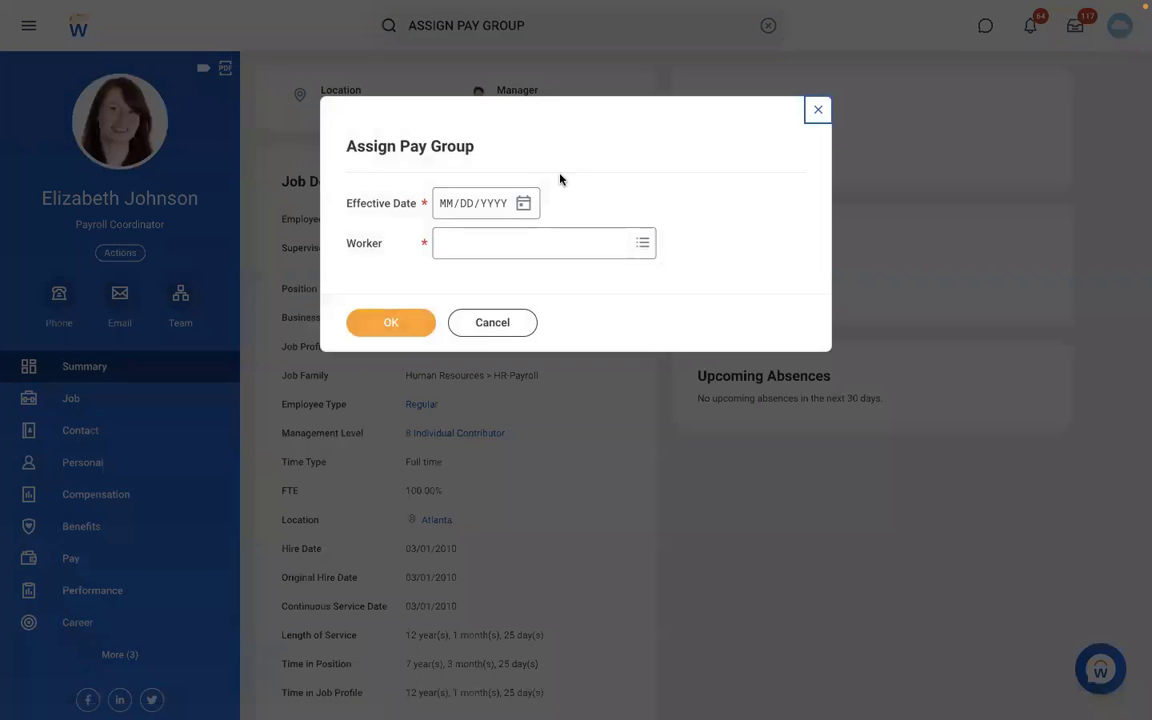
Set the assignment's effective date to 01/01/2022, enter the Payroll Coordinator's full name as the worker, and continue.
{"action": "key", "text": "Tab"}
{"action": "type", "text": "01/01/"}
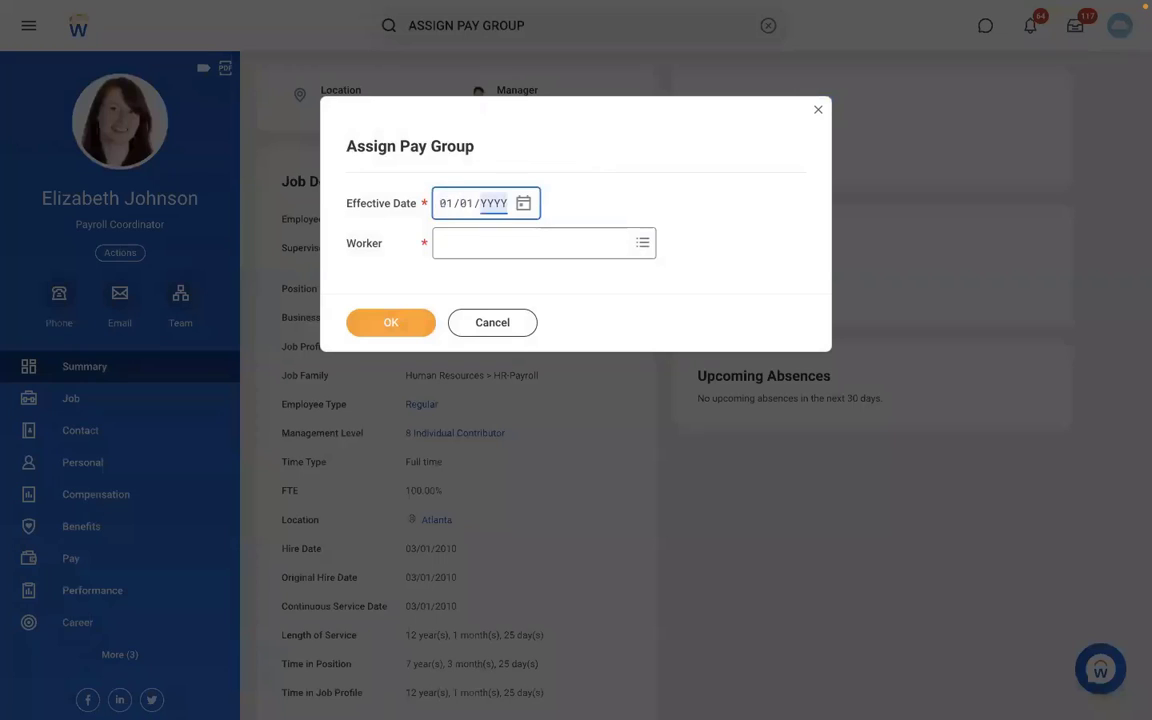
{"action": "type", "text": "2022"}
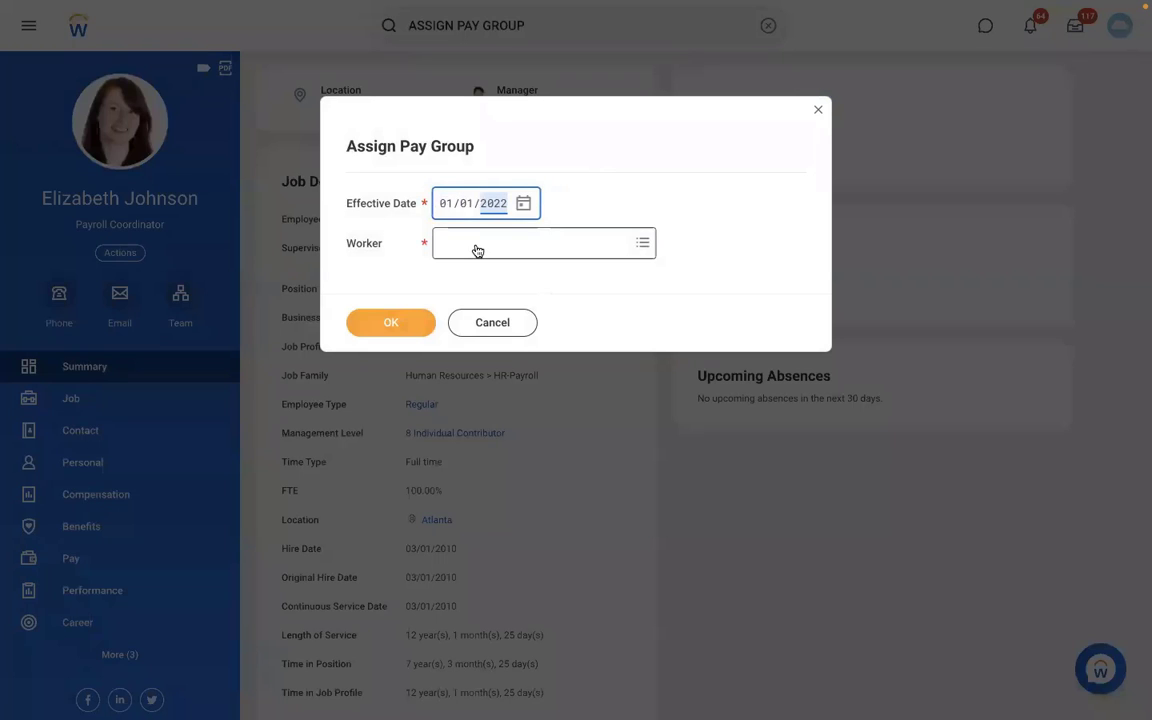
{"action": "left_click", "coordinate": [477, 250]}
{"action": "type", "text": "Elizabeth Johnson"}
{"action": "key", "text": "Return"}
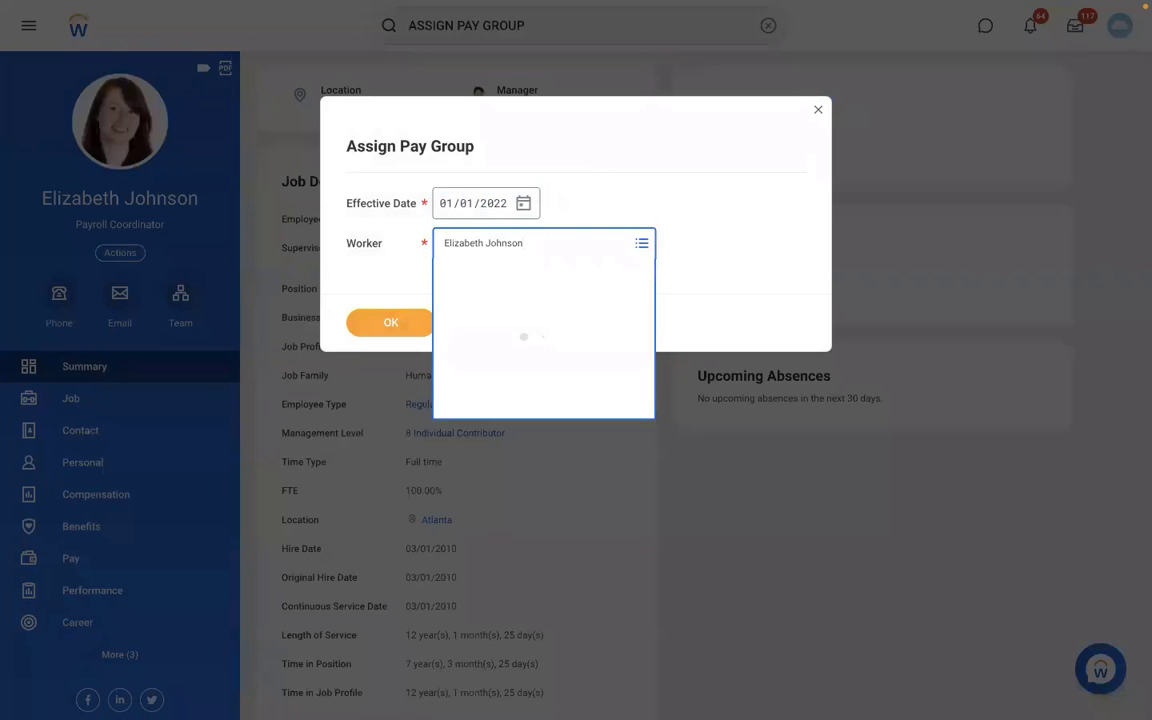
{"action": "left_click", "coordinate": [377, 328]}
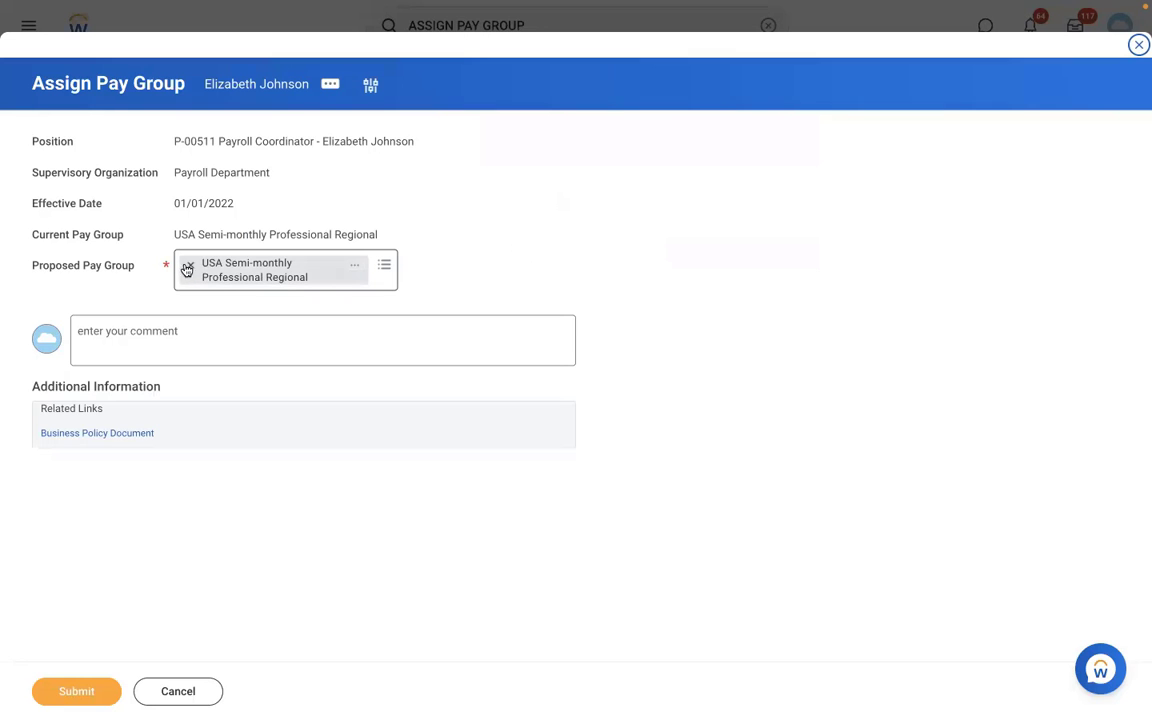
Replace the coordinator's proposed pay group with "RBS - Monthly PYG" and submit the assignment.
{"action": "left_click", "coordinate": [186, 269]}
{"action": "type", "text": "RBS"}
{"action": "key", "text": "Return"}
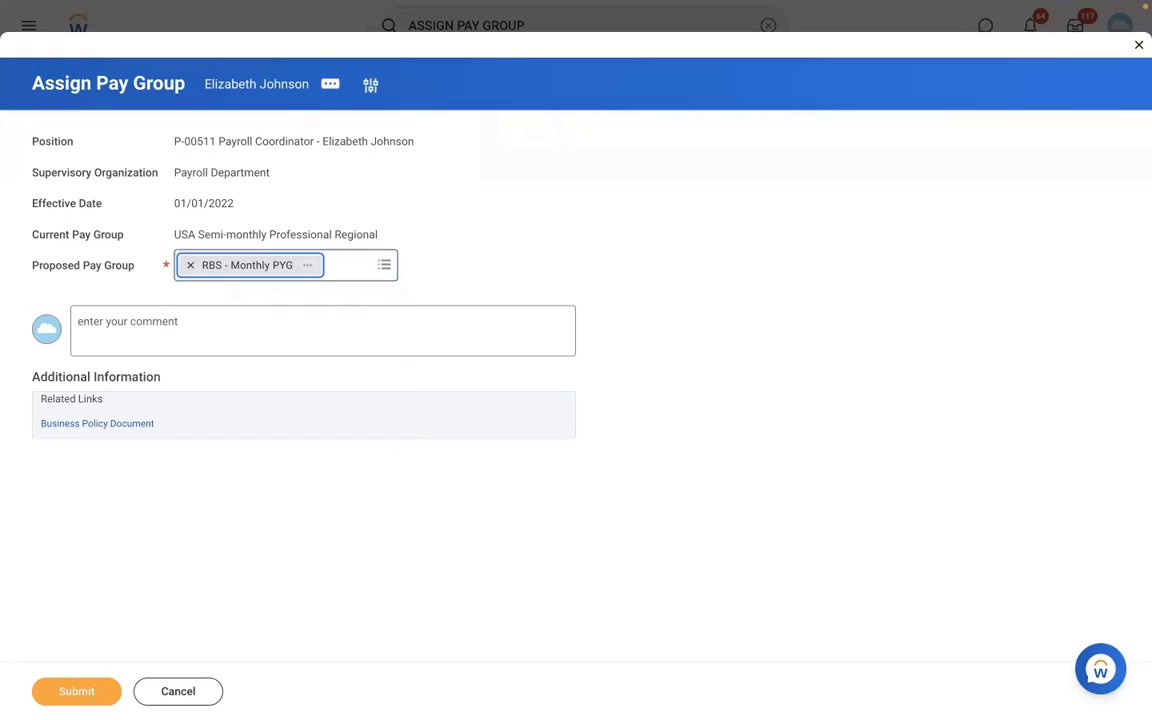
{"action": "left_click", "coordinate": [64, 691]}
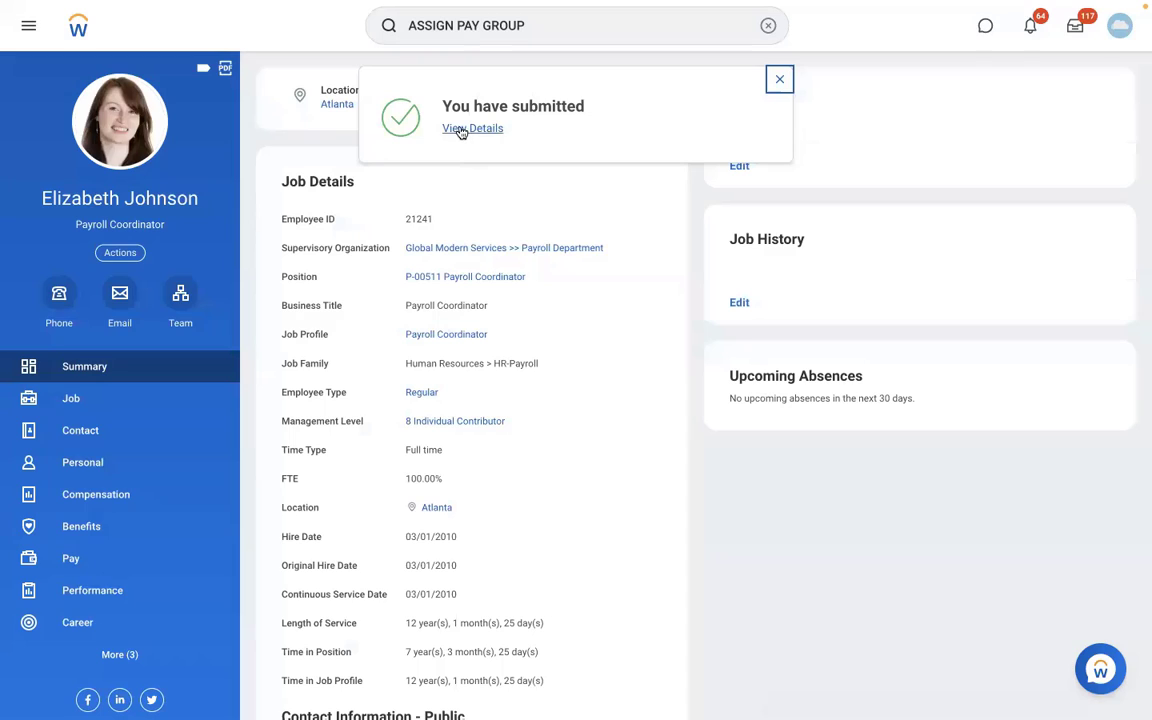
Open the coordinator's submission details and check the members of the "RBS - Monthly PYG" pay group.
{"action": "left_click", "coordinate": [461, 129]}
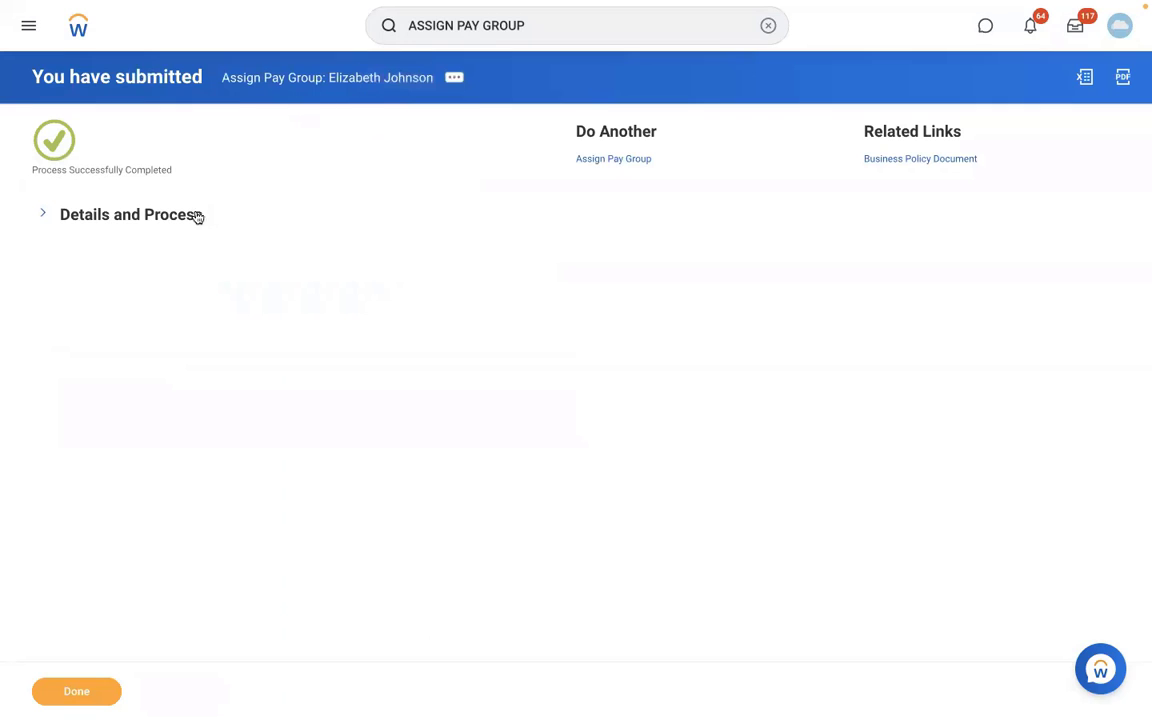
{"action": "left_click", "coordinate": [245, 472]}
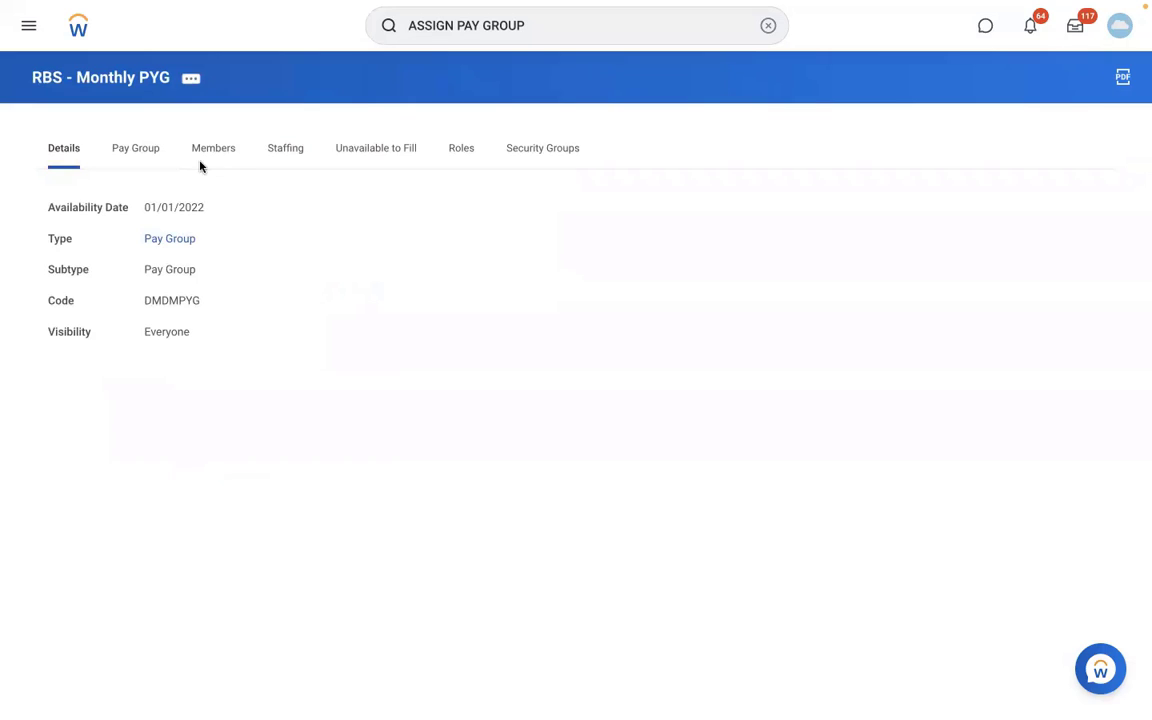
{"action": "left_click", "coordinate": [201, 163]}
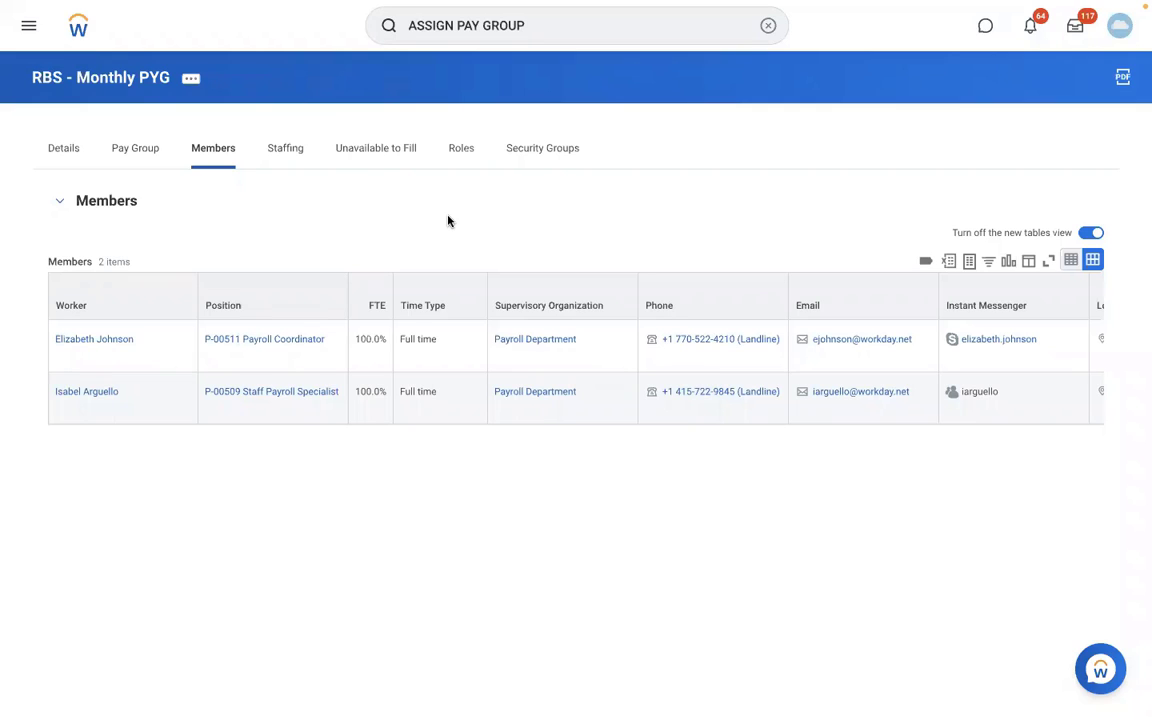
Edit the organization of the "RBS - Monthly PYG" pay group and add an empty row to All Pay Group Assignment Rules.
{"action": "left_click", "coordinate": [193, 80]}
{"action": "mouse_move", "coordinate": [355, 175]}
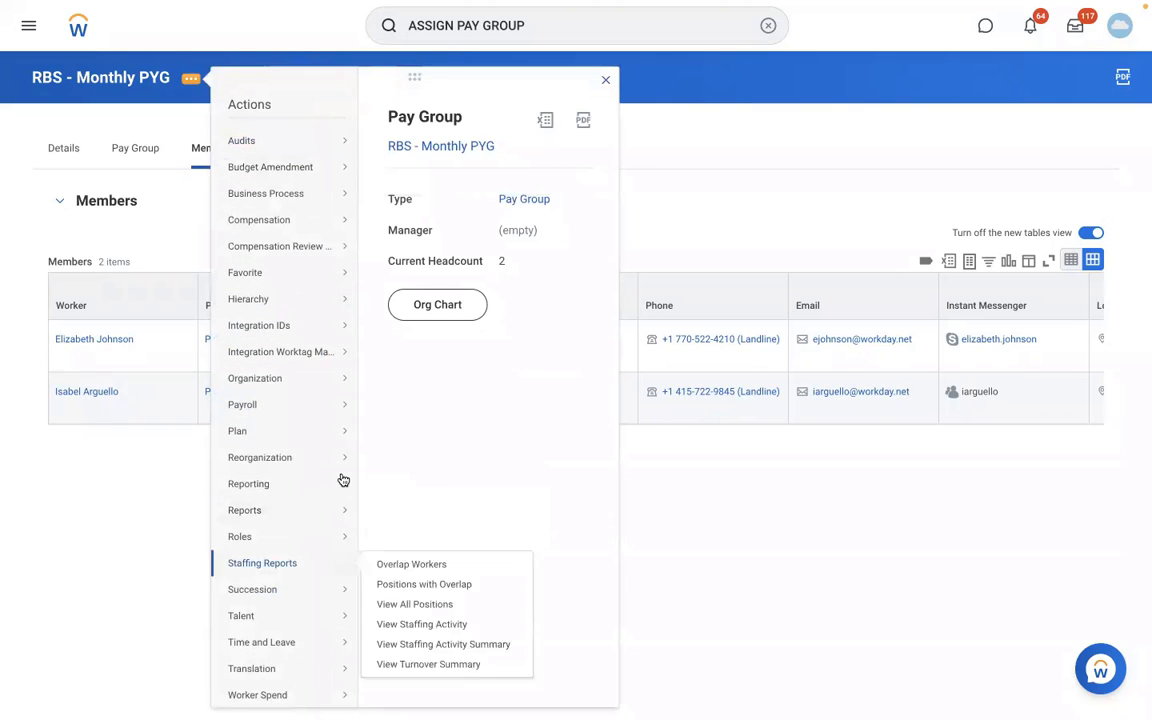
{"action": "mouse_move", "coordinate": [288, 383]}
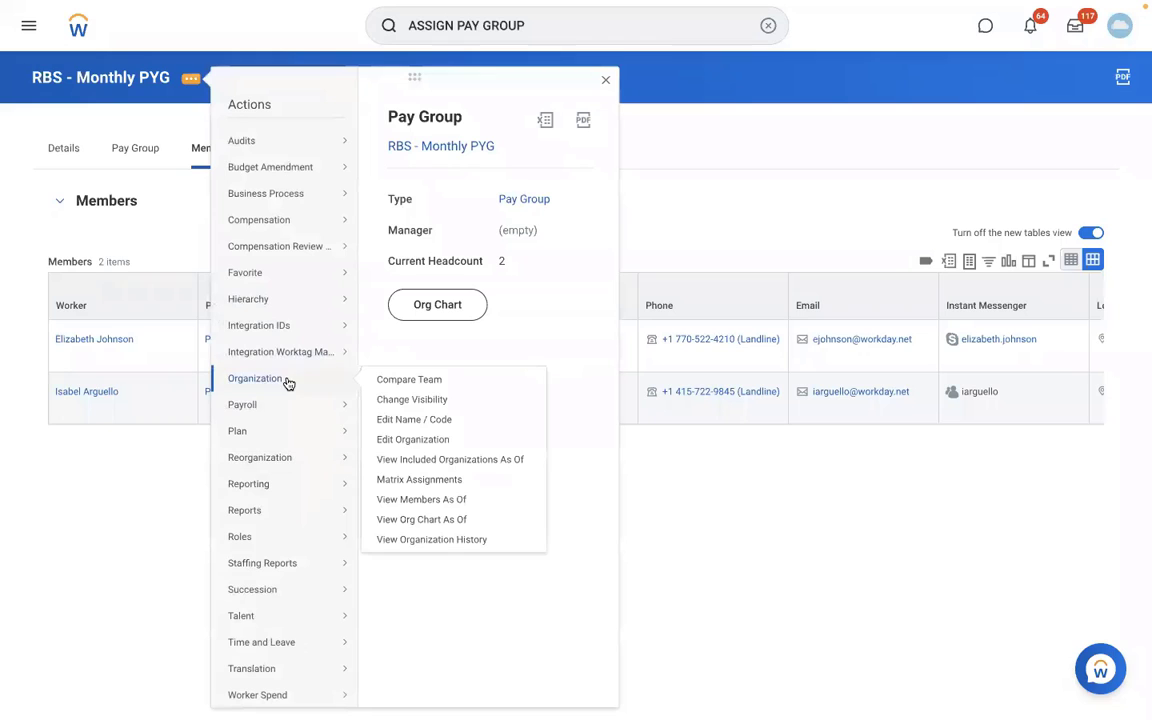
{"action": "left_click", "coordinate": [412, 441]}
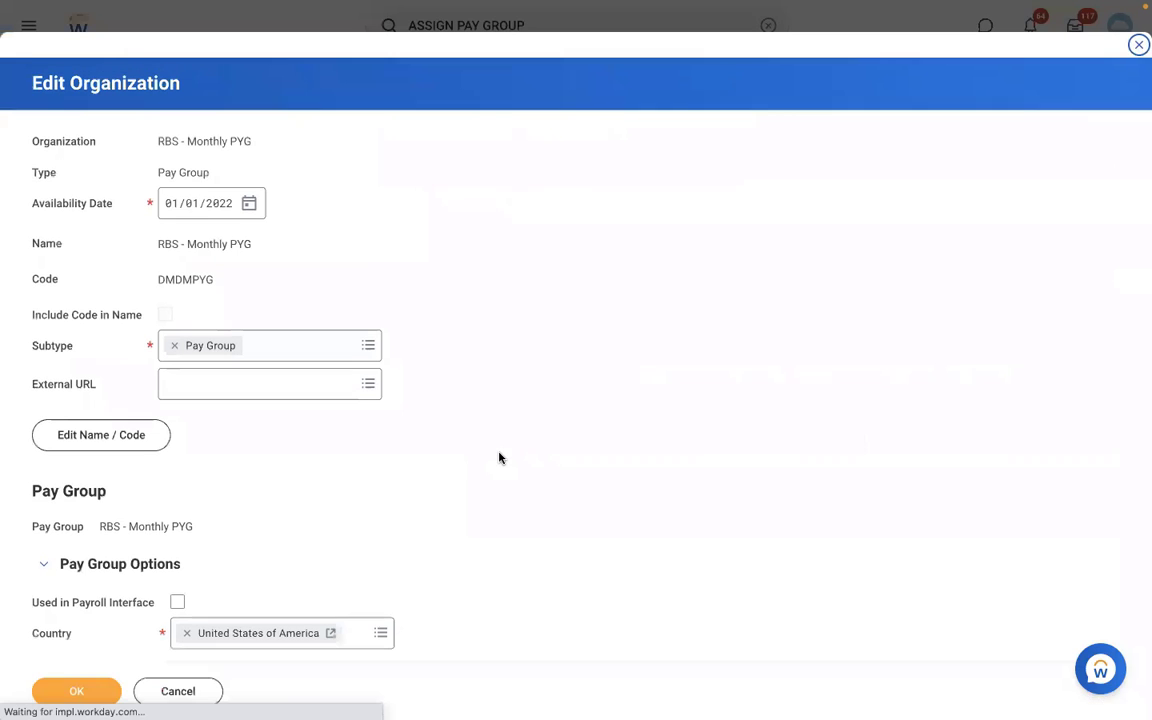
{"action": "scroll", "coordinate": [500, 458], "scroll_direction": "down", "scroll_amount": 5}
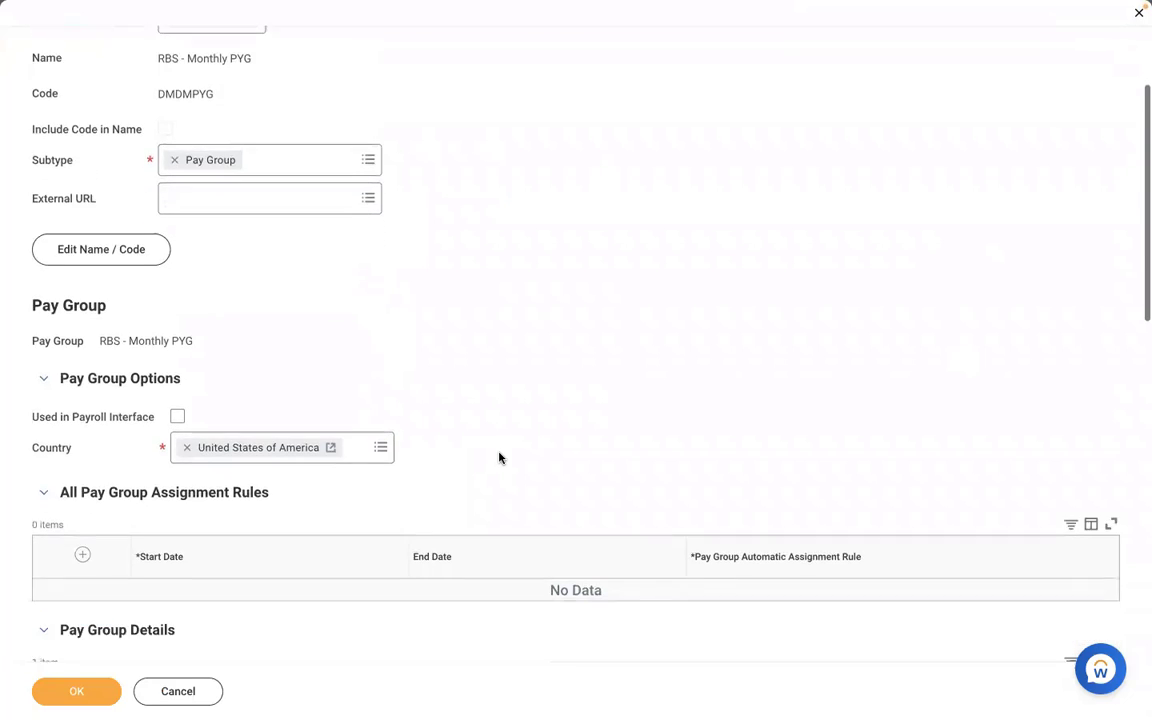
{"action": "scroll", "coordinate": [501, 458], "scroll_direction": "down", "scroll_amount": 1}
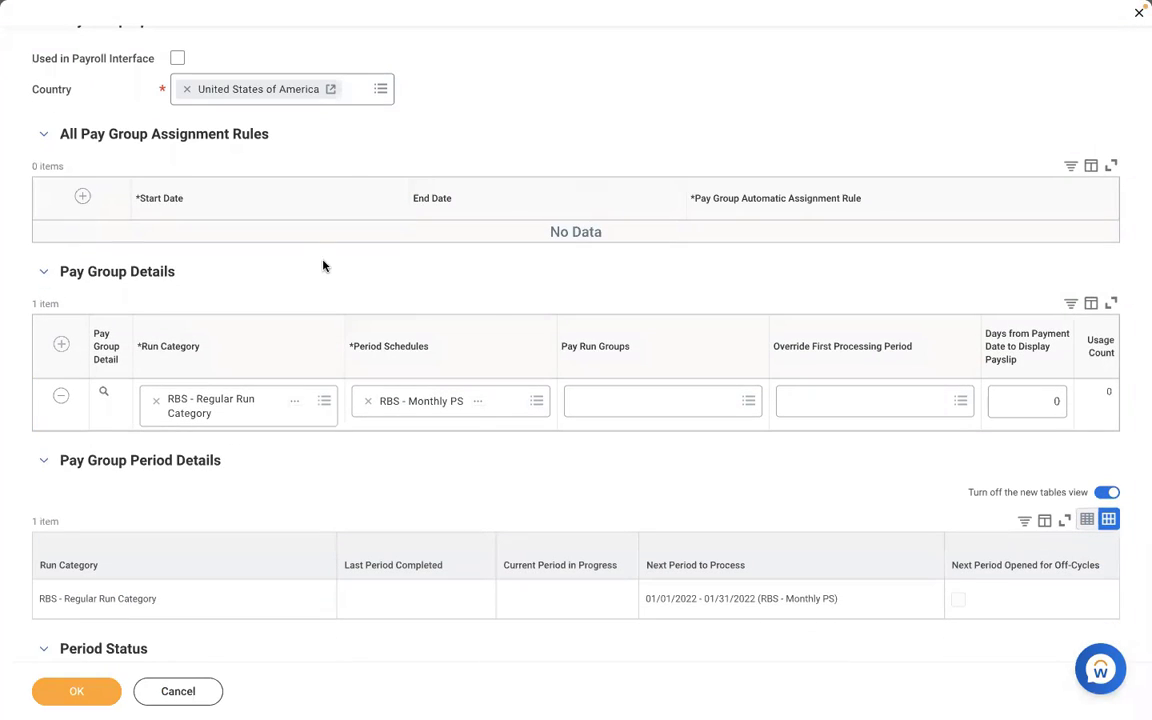
{"action": "left_click", "coordinate": [82, 196]}
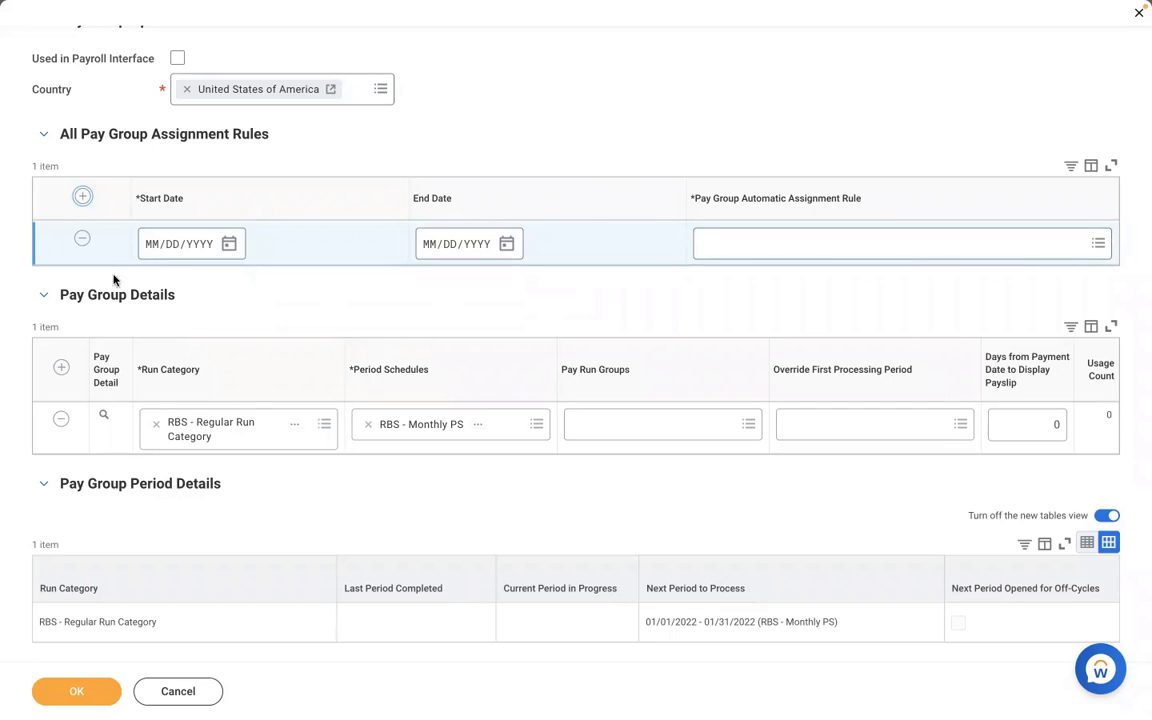
Remove the empty row from All Pay Group Assignment Rules and save the pay group.
{"action": "left_click", "coordinate": [82, 238]}
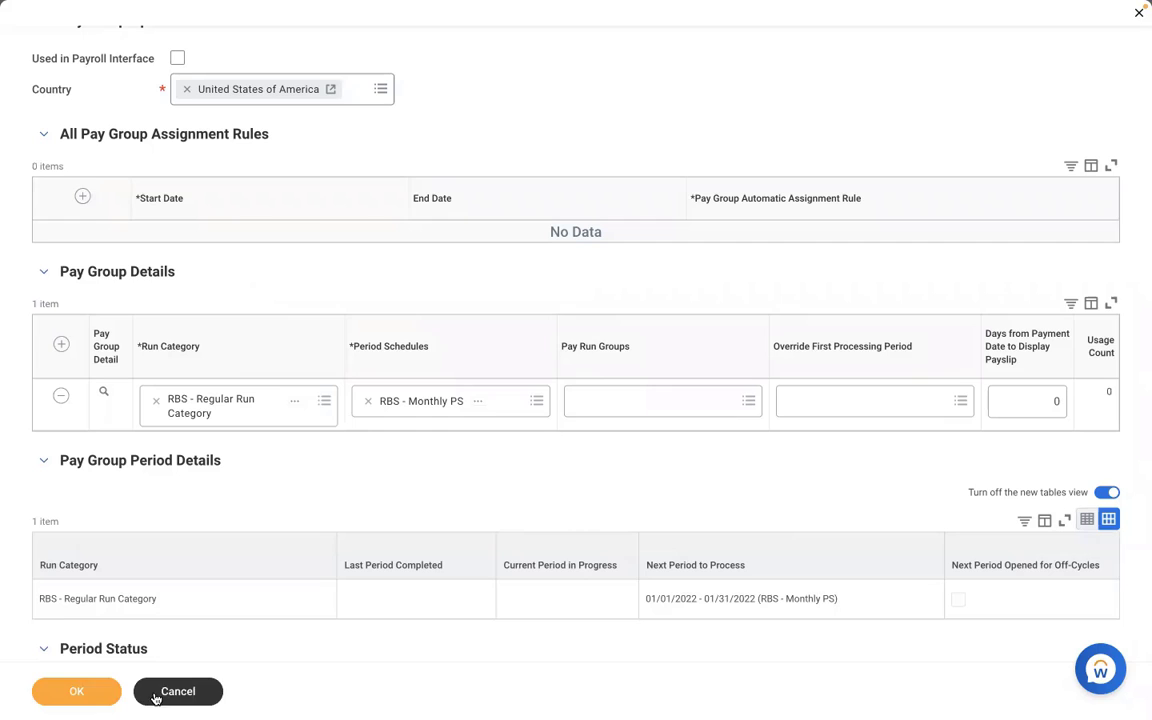
{"action": "left_click", "coordinate": [77, 690]}
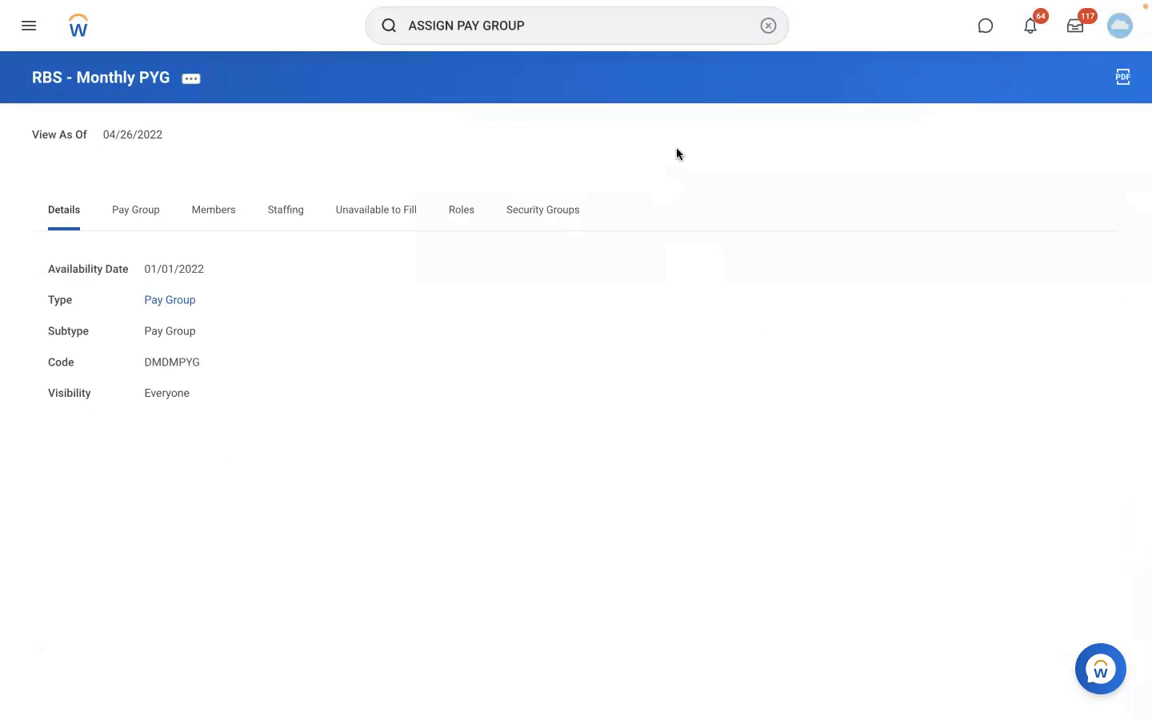
Search for the Create Supervisory Organization task and open it.
{"action": "left_click", "coordinate": [767, 26]}
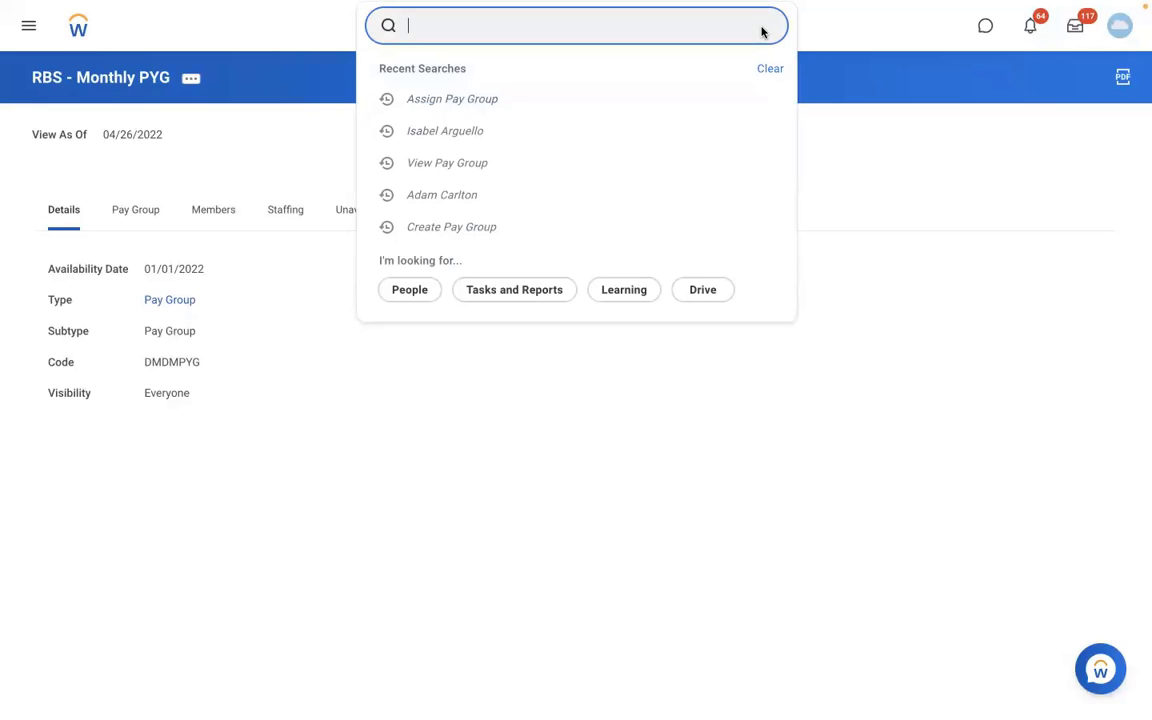
{"action": "type", "text": "create"}
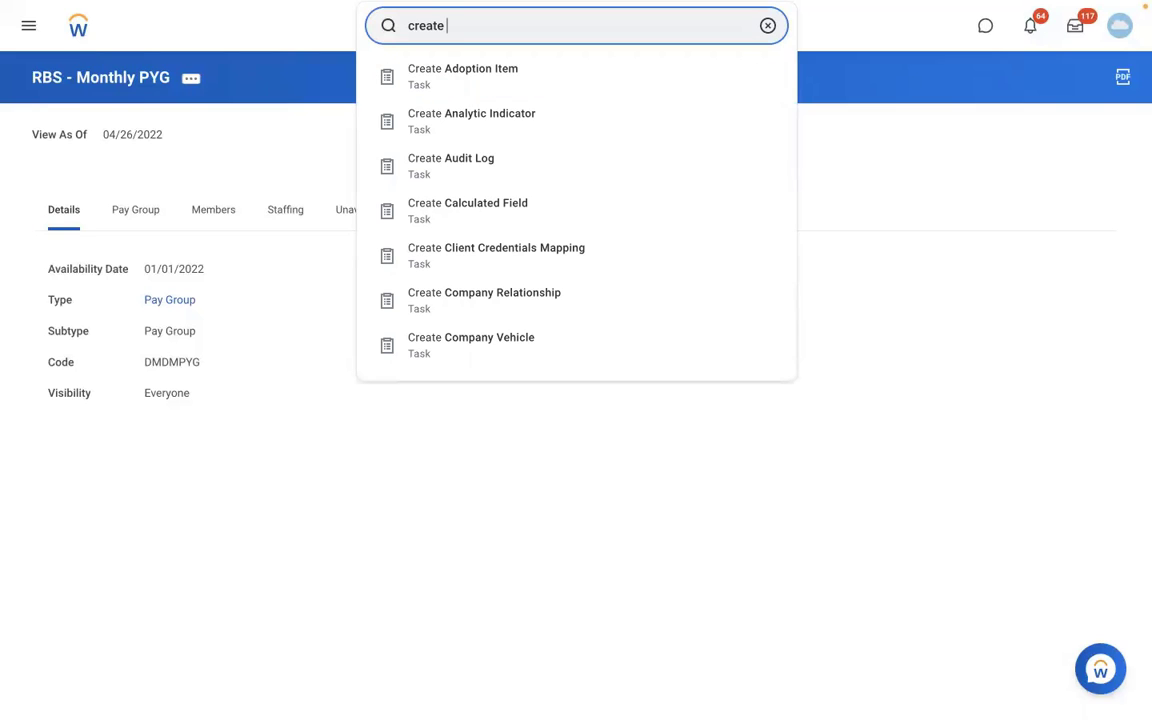
{"action": "key", "text": "BackSpace"}
{"action": "key", "text": "BackSpace"}
{"action": "key", "text": "BackSpace"}
{"action": "key", "text": "BackSpace"}
{"action": "key", "text": "BackSpace"}
{"action": "key", "text": "BackSpace"}
{"action": "key", "text": "BackSpace"}
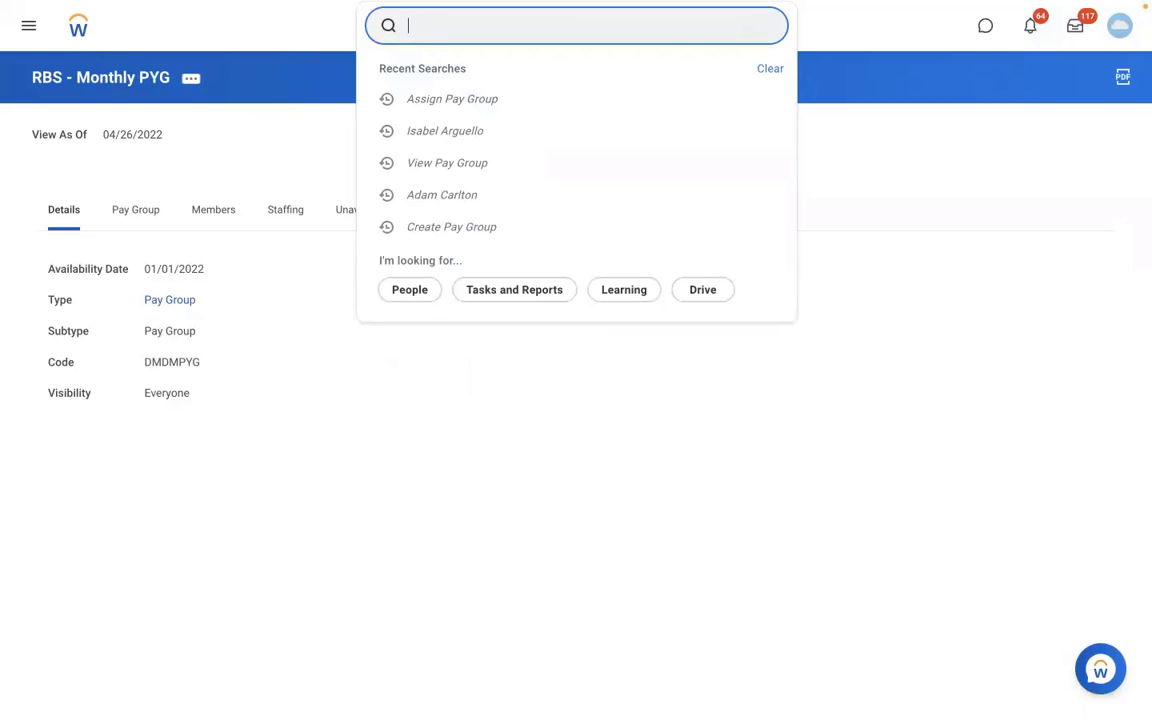
{"action": "type", "text": "create"}
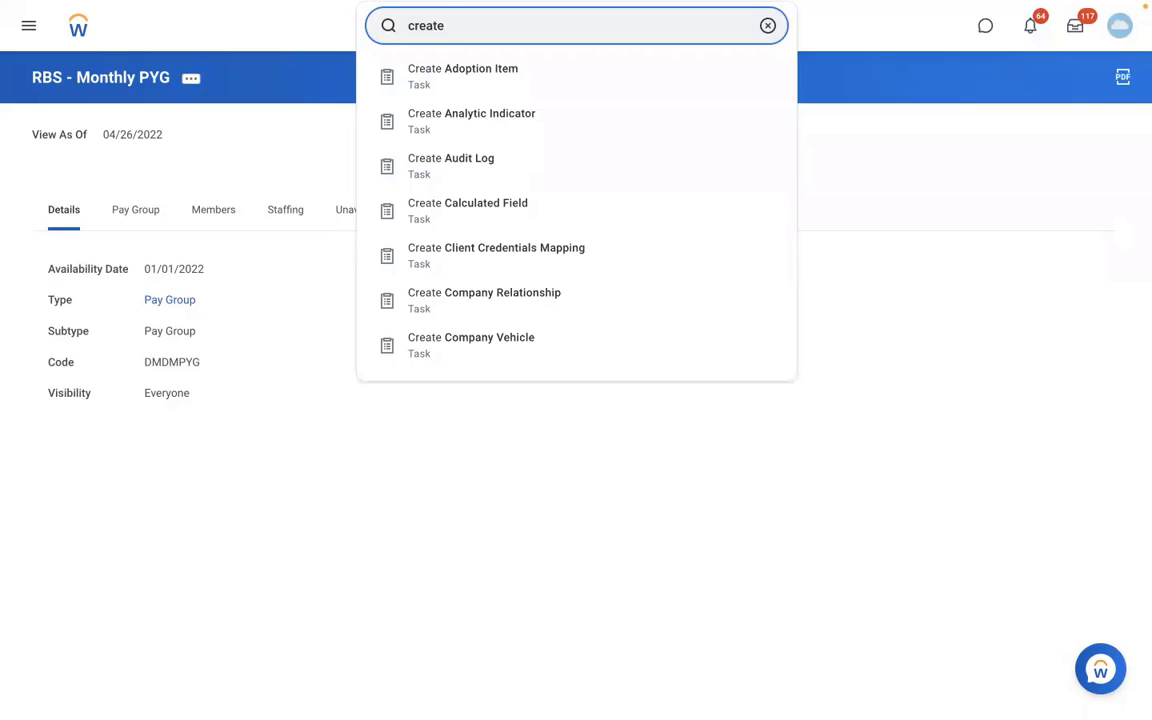
{"action": "type", "text": "sup org"}
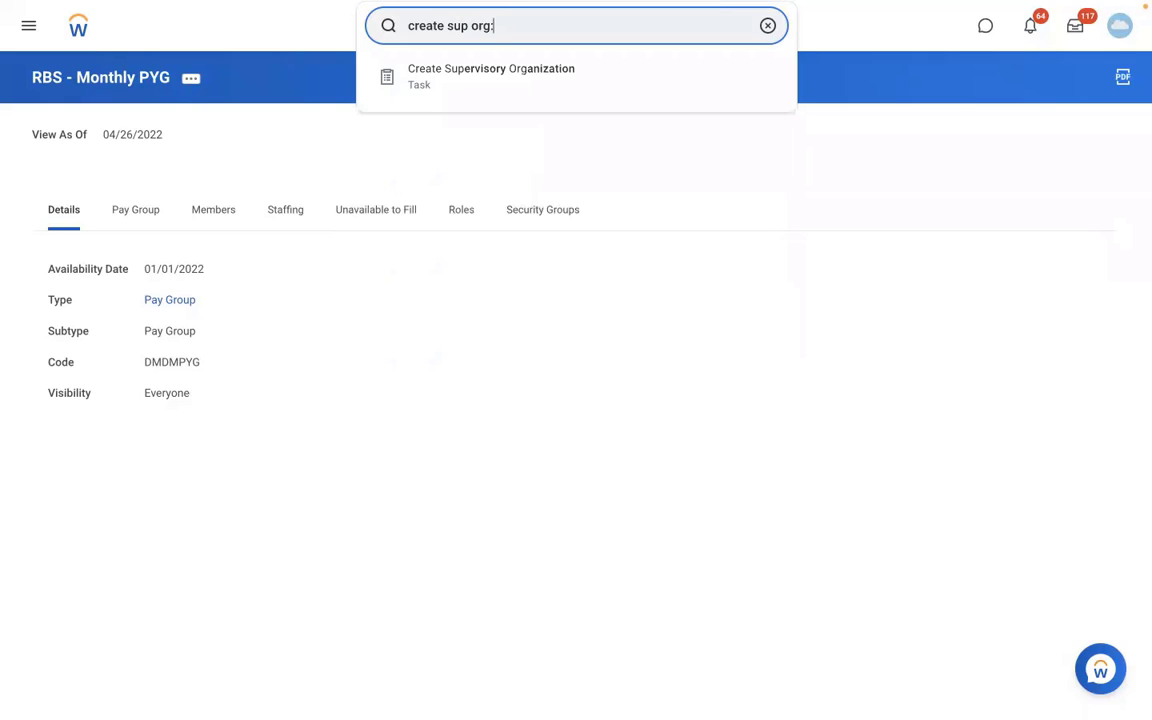
{"action": "left_click", "coordinate": [573, 77]}
Create a reorganization named "RMS - Reorganization" dated 01/01/2022 and continue to the supervisory organization form with it.
{"action": "left_click", "coordinate": [479, 200]}
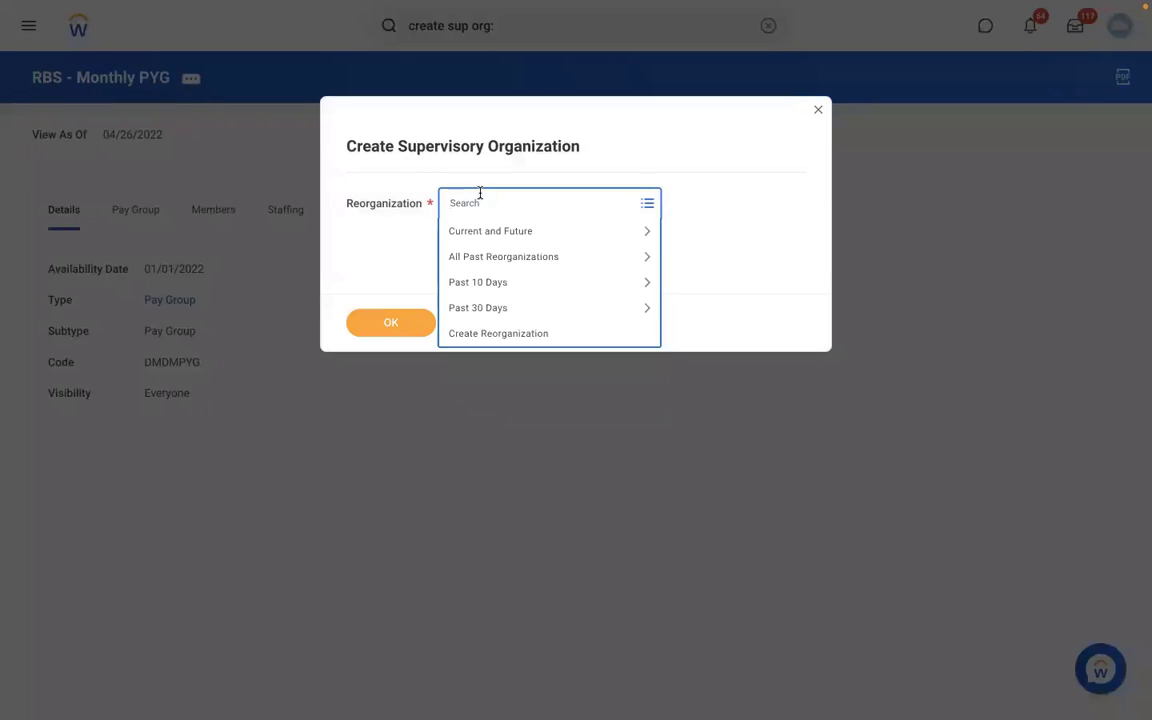
{"action": "left_click", "coordinate": [478, 334]}
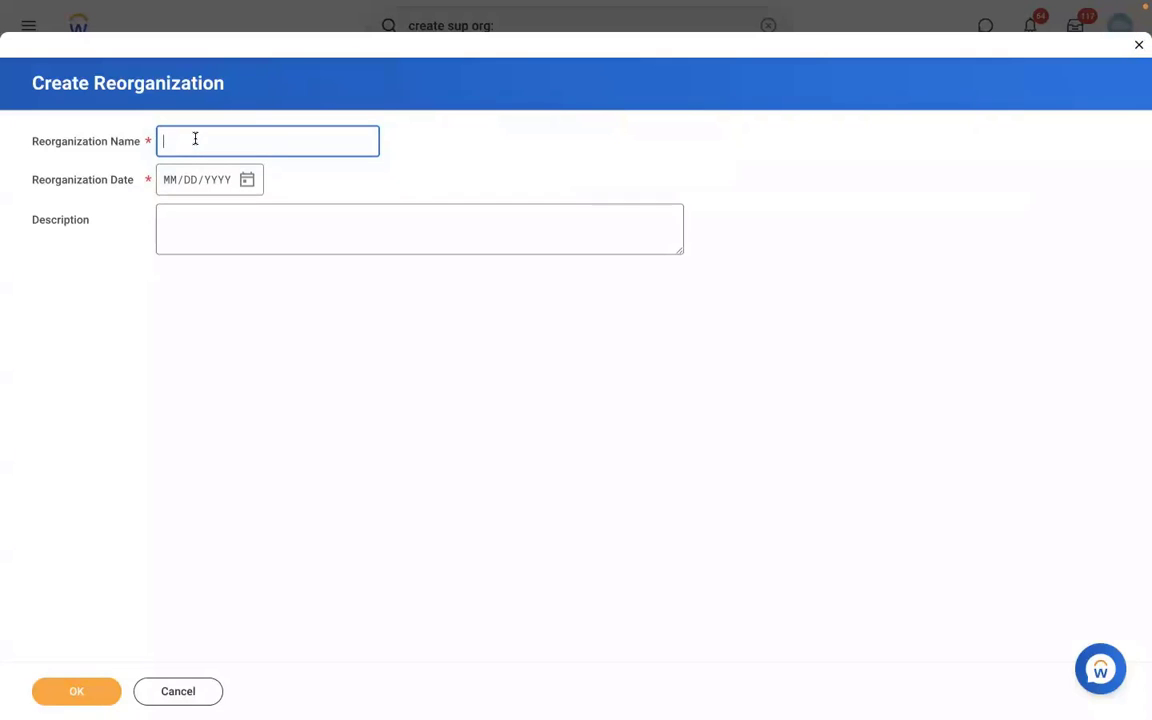
{"action": "type", "text": "RMS - Reorganization"}
{"action": "left_click", "coordinate": [166, 185]}
{"action": "type", "text": "01/01/"}
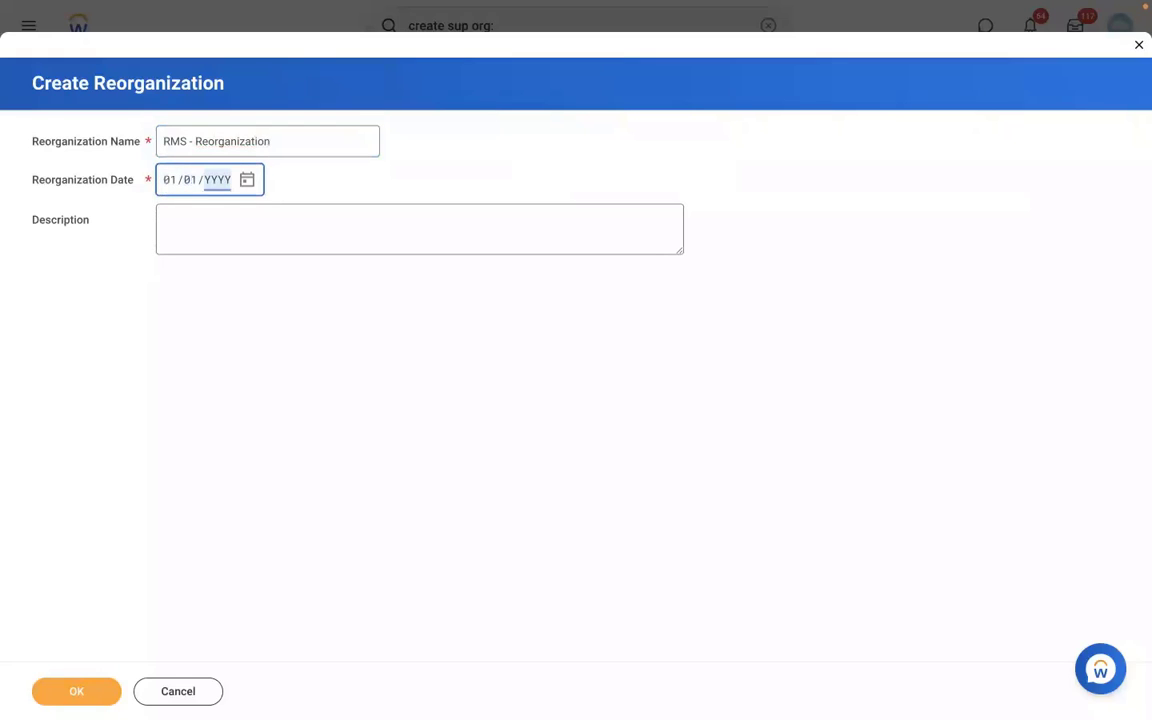
{"action": "type", "text": "2022"}
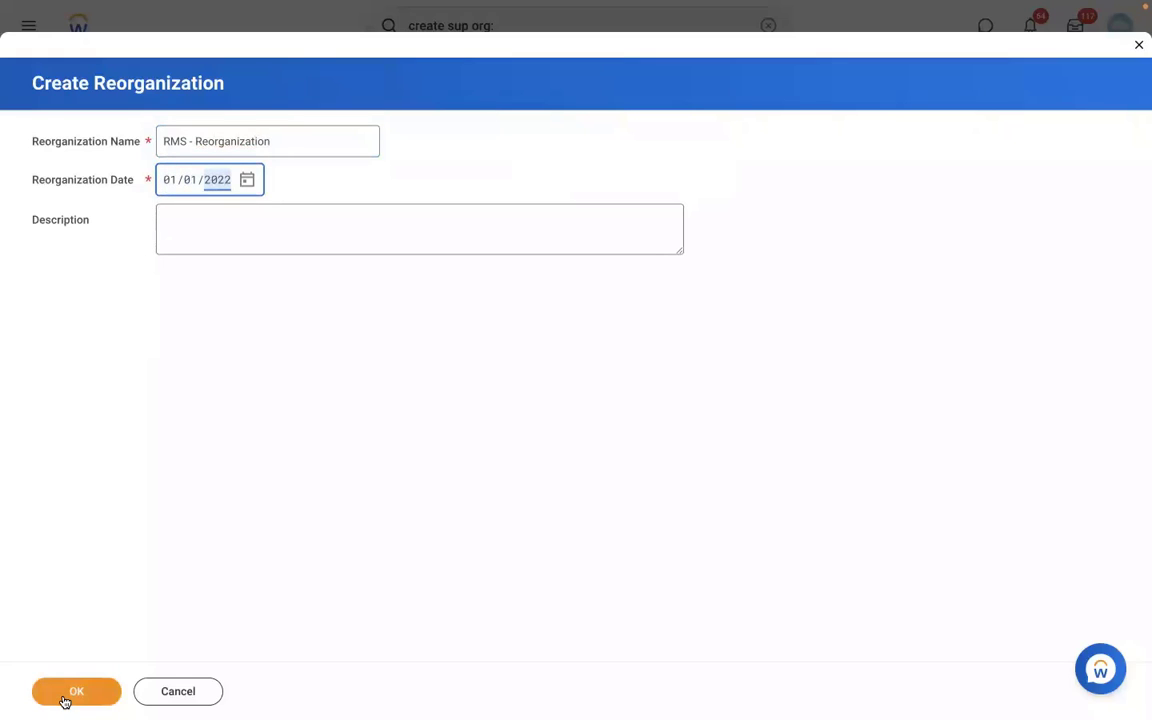
{"action": "left_click", "coordinate": [66, 695]}
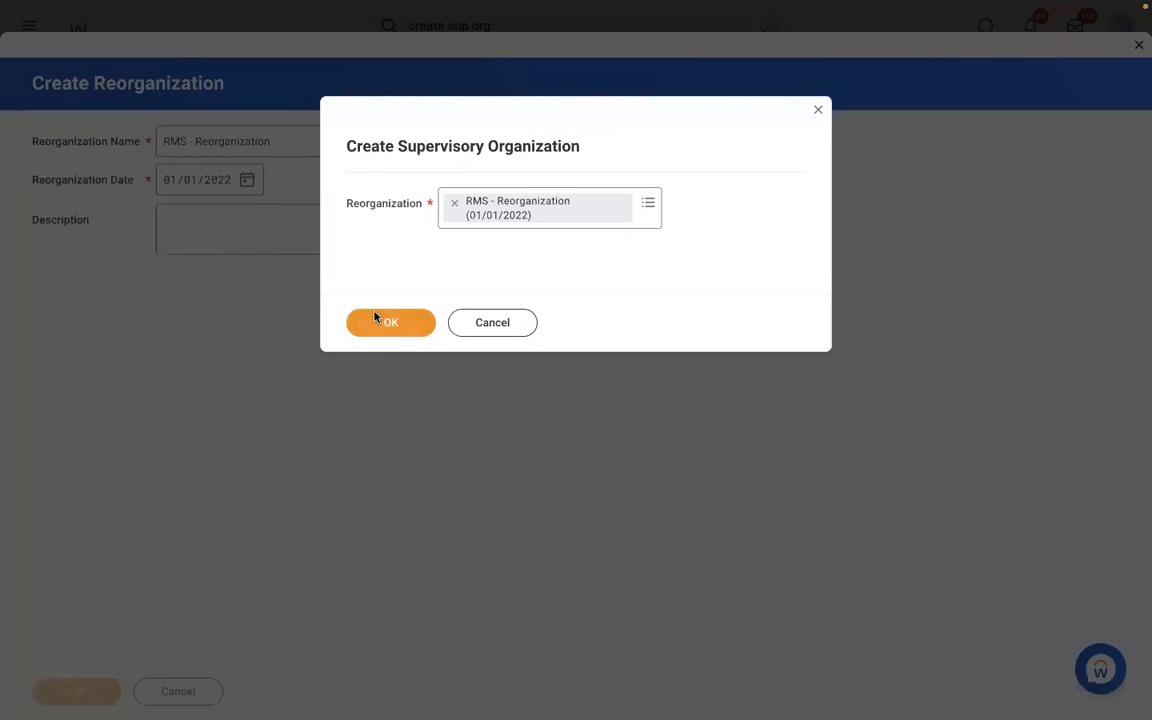
{"action": "left_click", "coordinate": [376, 318]}
Name the supervisory organization "RMS - Manufacturing", set its code to "RMS 001", and include the manager/leader in the name.
{"action": "left_click", "coordinate": [262, 219]}
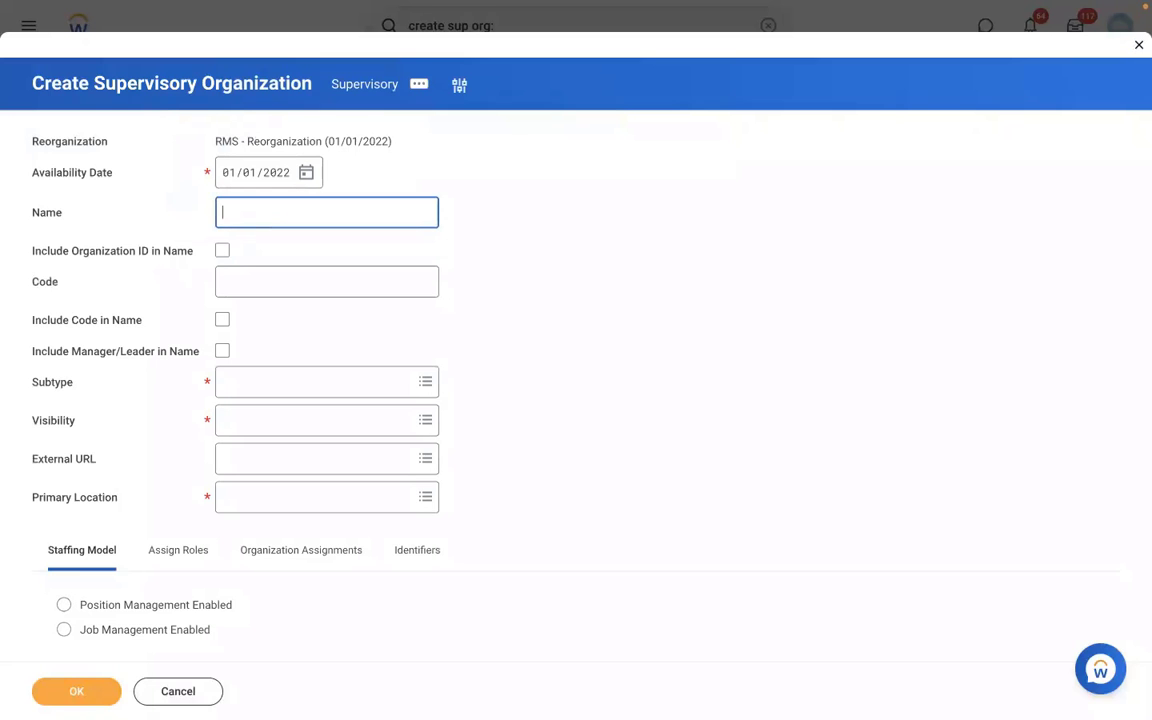
{"action": "type", "text": "RMS - Manufacturing"}
{"action": "left_click", "coordinate": [246, 277]}
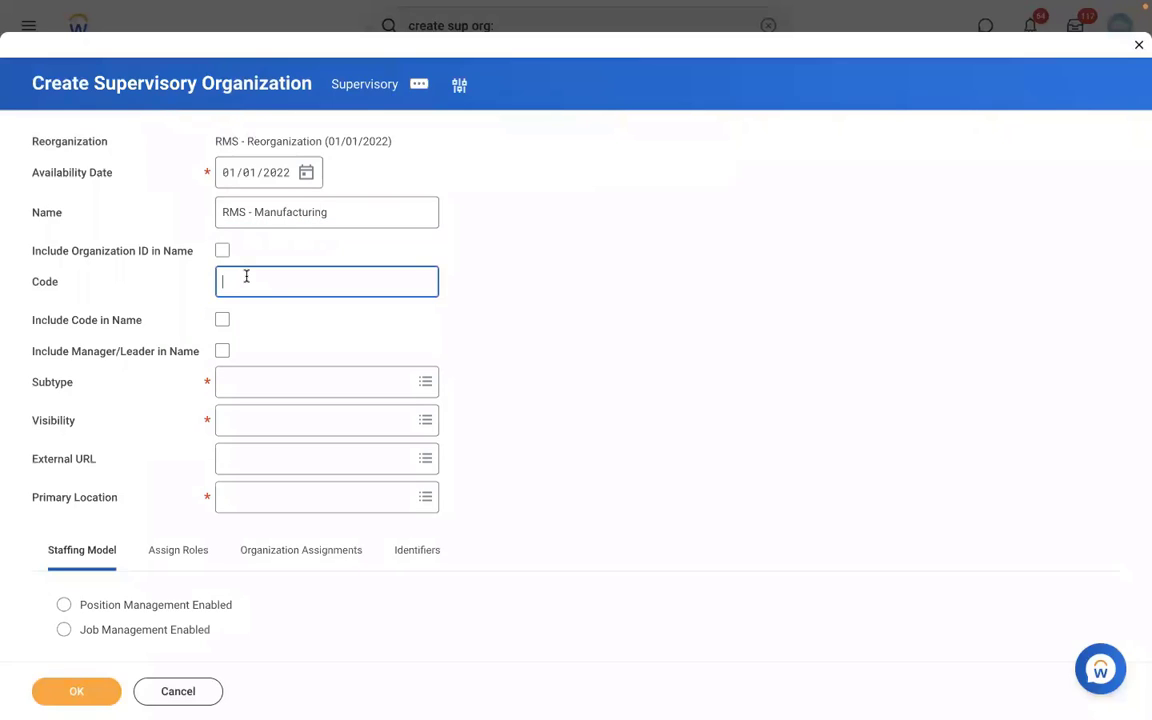
{"action": "type", "text": "RMS 001"}
{"action": "left_click", "coordinate": [225, 353]}
Set subtype Division, visibility Everyone, primary location New York and the Position Management staffing model, and create the organization.
{"action": "left_click", "coordinate": [283, 388]}
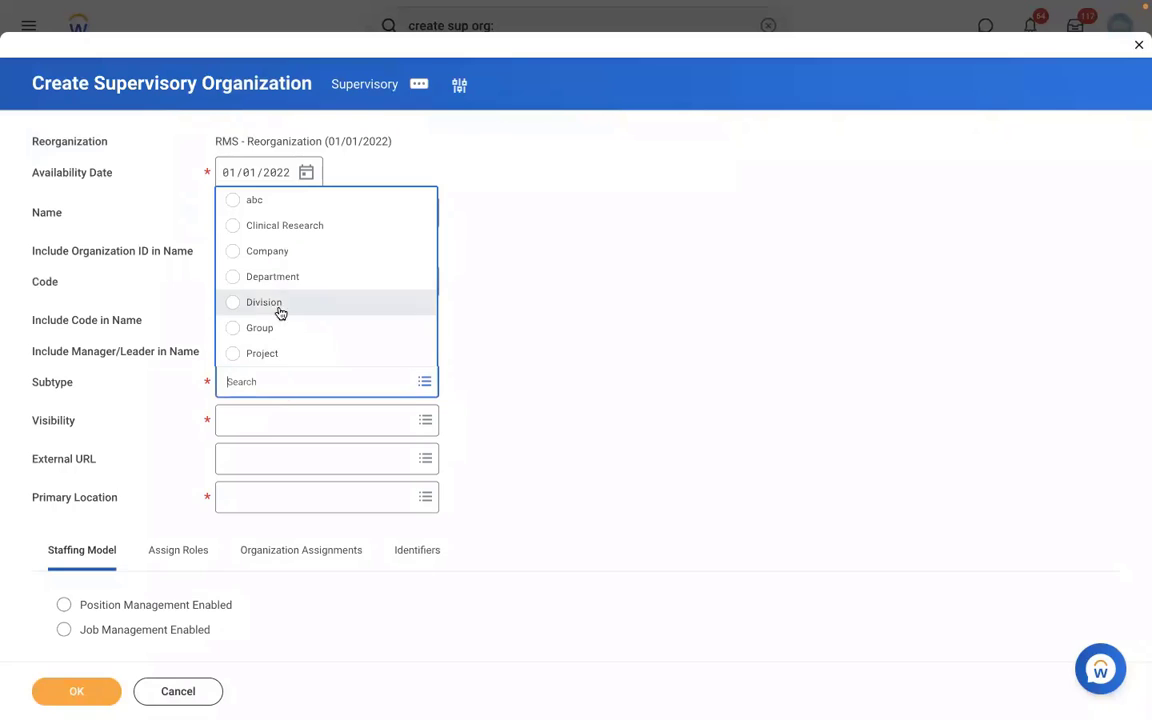
{"action": "left_click", "coordinate": [252, 302]}
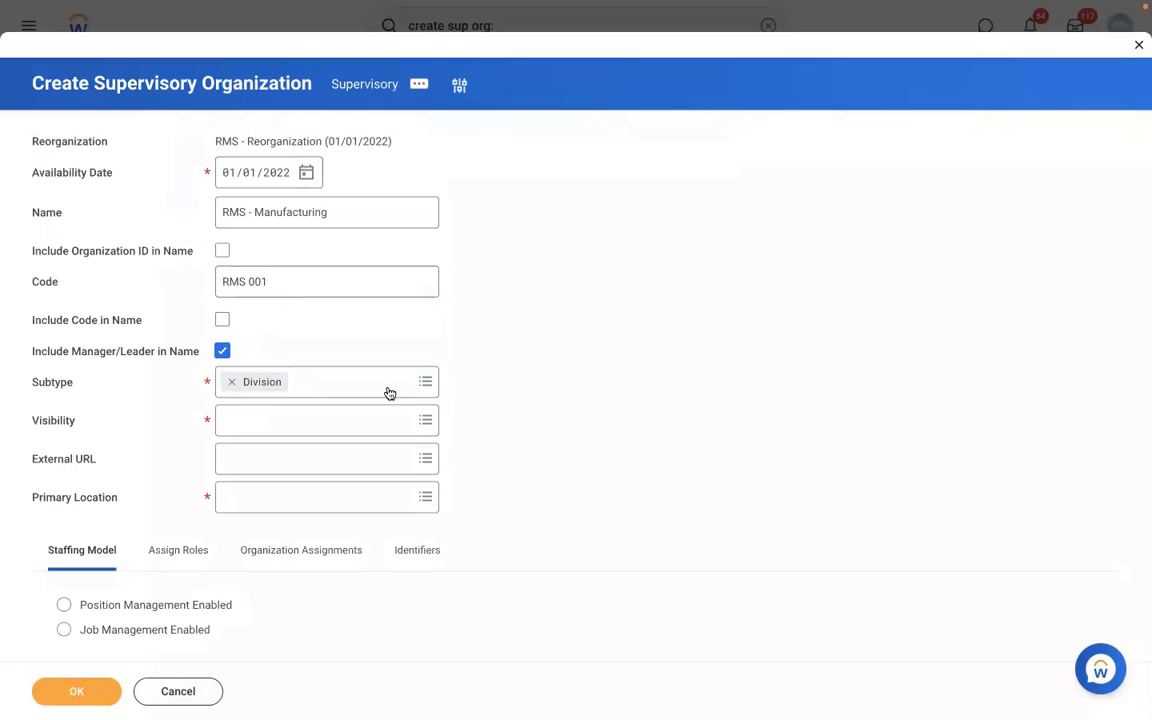
{"action": "left_click", "coordinate": [236, 430]}
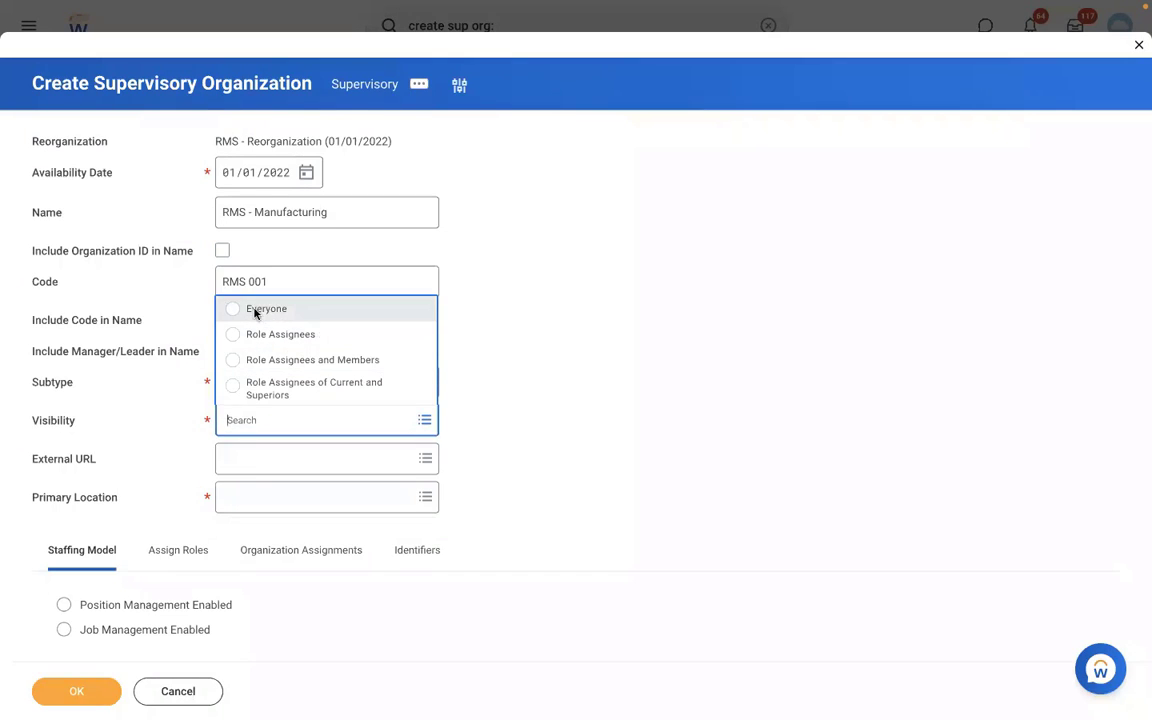
{"action": "left_click", "coordinate": [232, 309]}
{"action": "left_click", "coordinate": [260, 494]}
{"action": "type", "text": "N"}
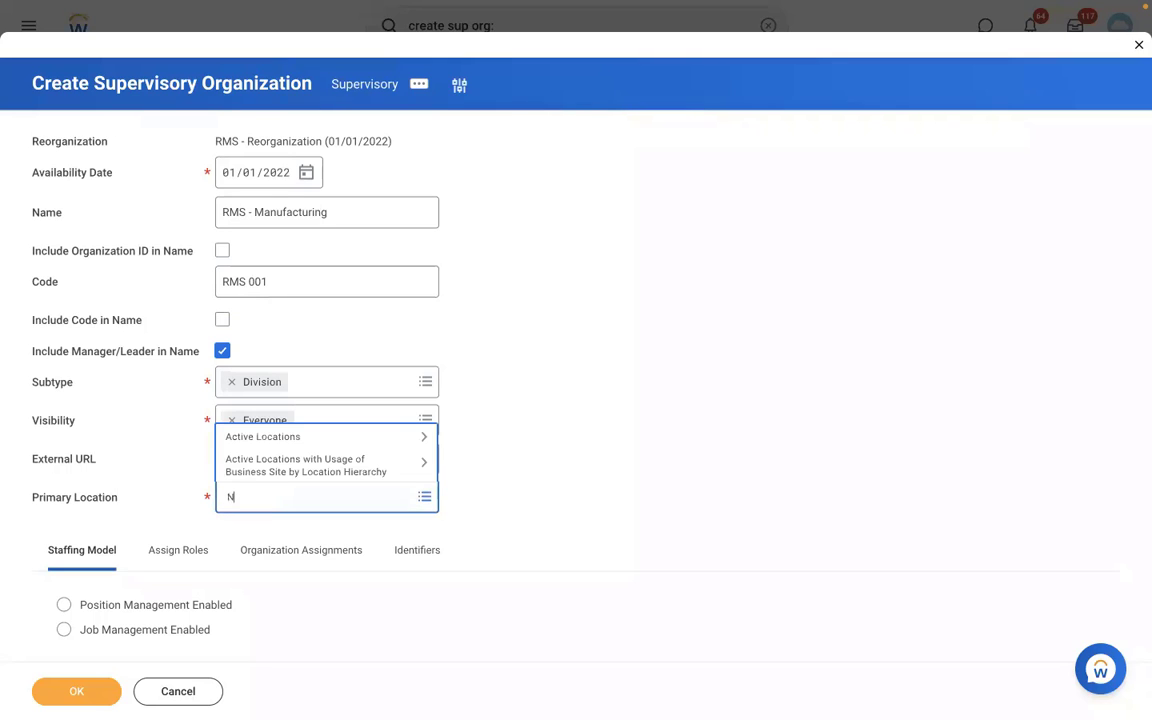
{"action": "type", "text": "EW YORK"}
{"action": "key", "text": "Return"}
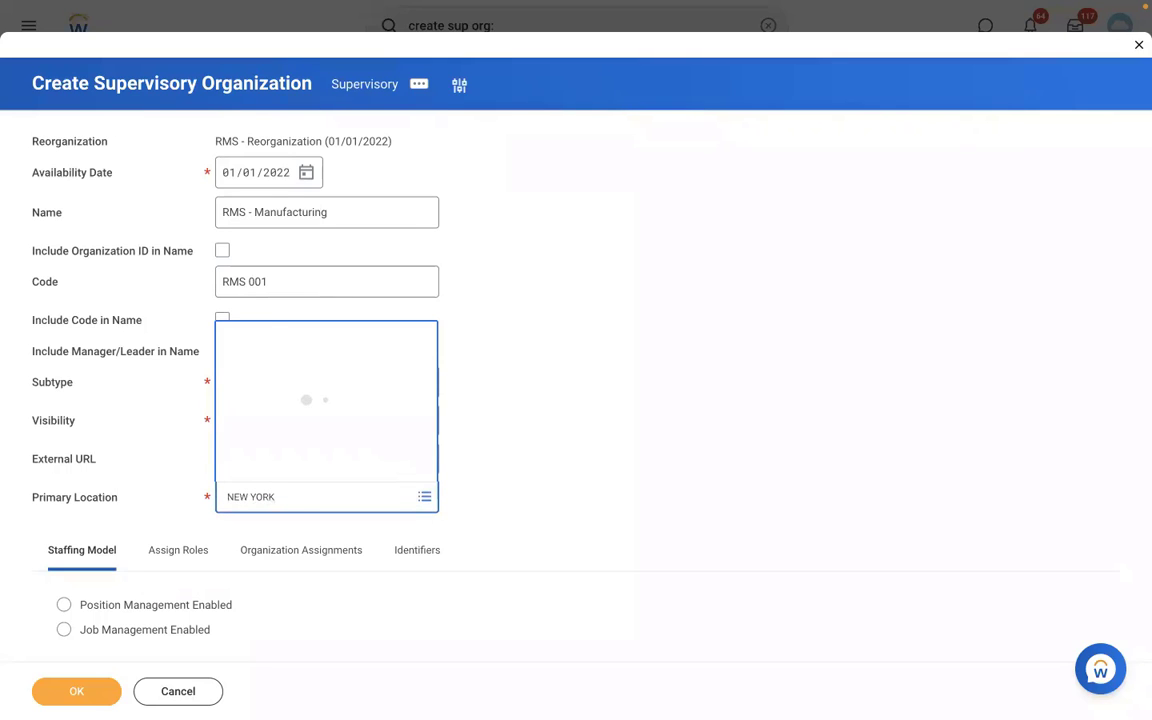
{"action": "left_click", "coordinate": [244, 266]}
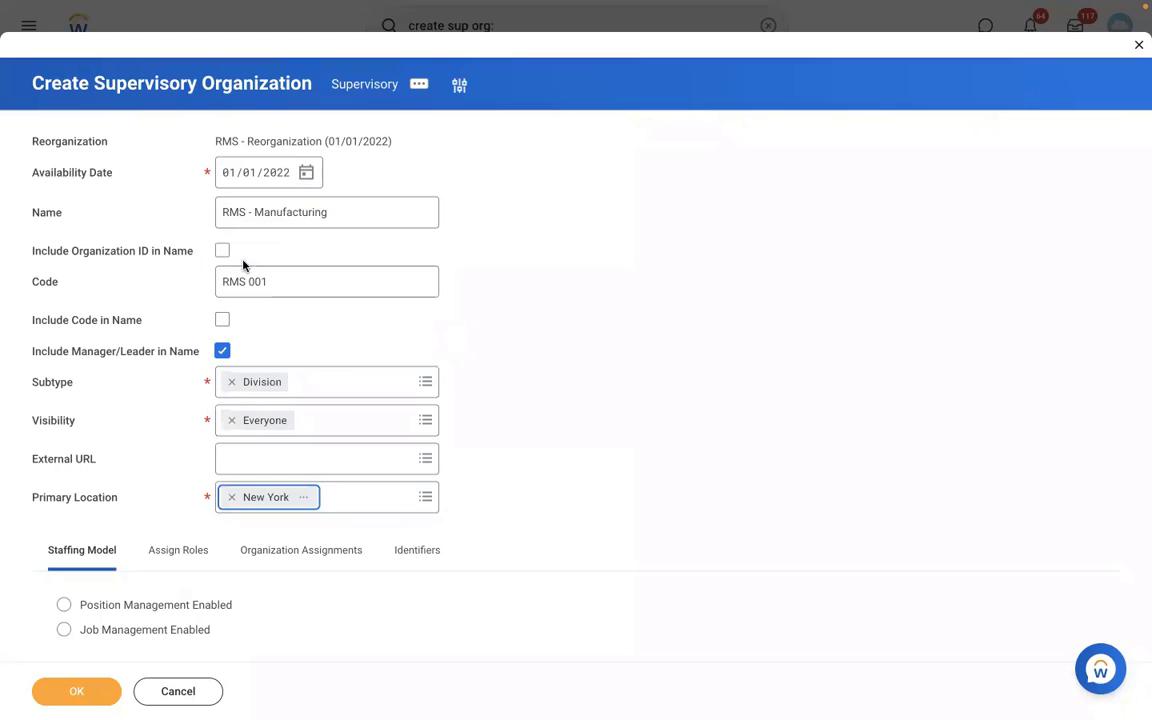
{"action": "left_click", "coordinate": [108, 606]}
{"action": "left_click", "coordinate": [80, 693]}
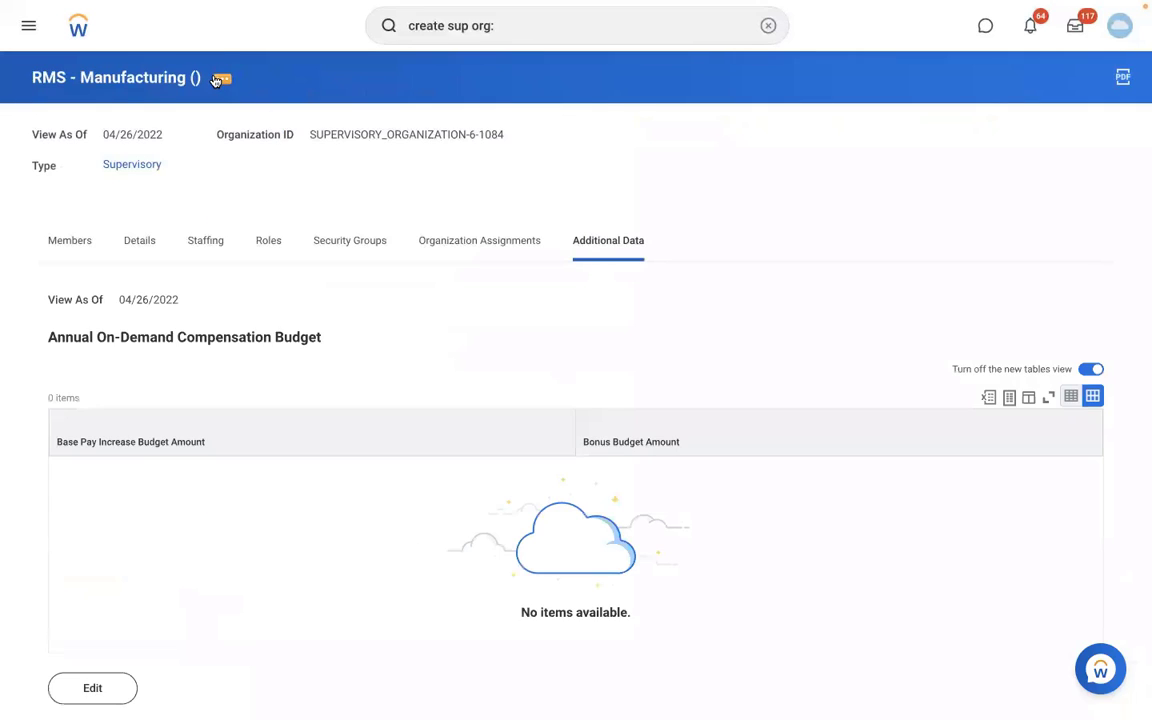
Create a business process definition of type Create Position for the RMS - Manufacturing organization, without copying or linking an existing one.
{"action": "left_click", "coordinate": [218, 79]}
{"action": "mouse_move", "coordinate": [307, 180]}
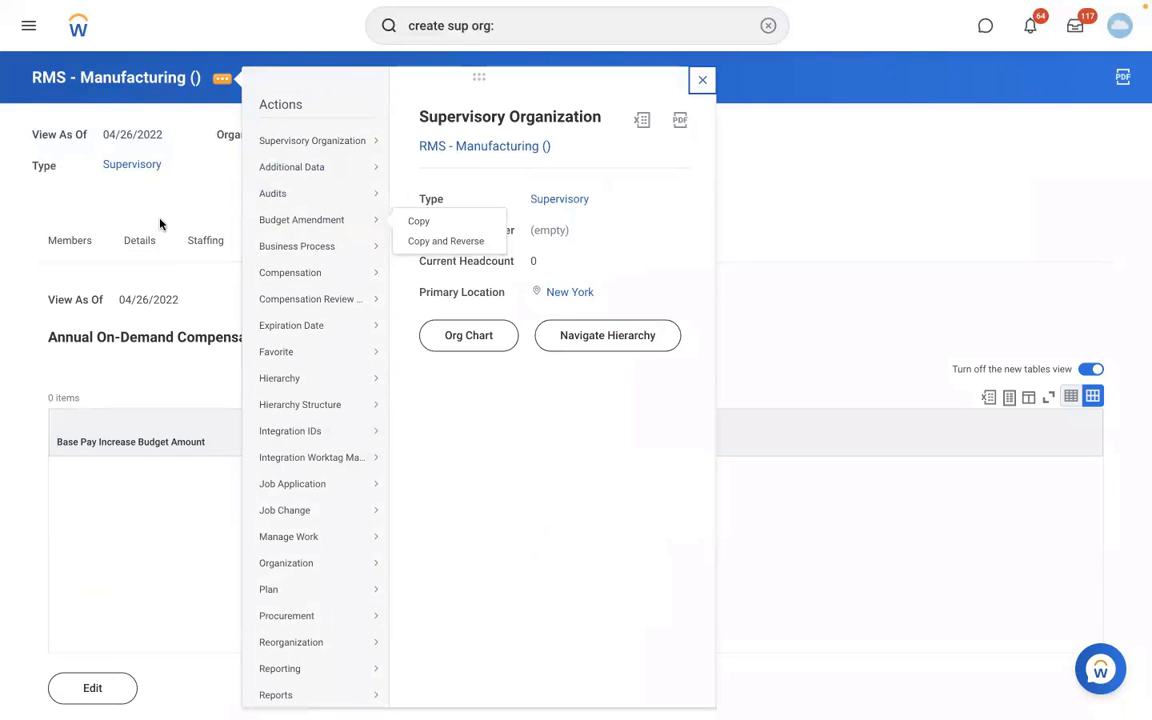
{"action": "mouse_move", "coordinate": [320, 136]}
{"action": "mouse_move", "coordinate": [390, 247]}
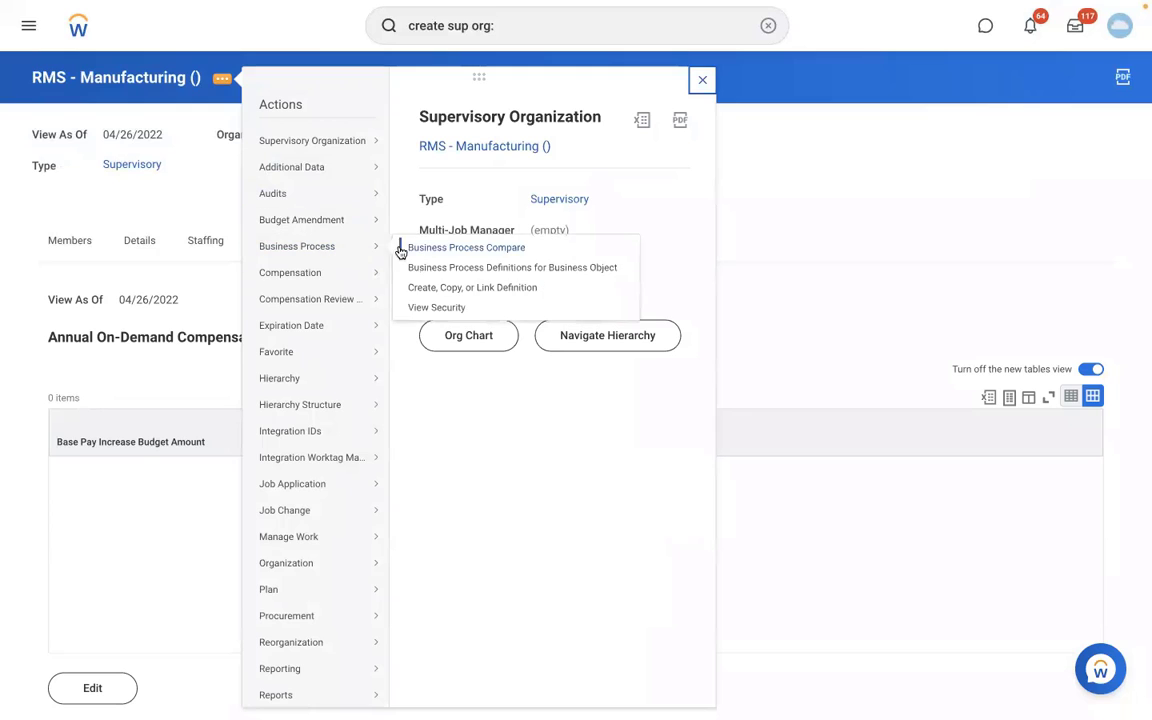
{"action": "left_click", "coordinate": [442, 288]}
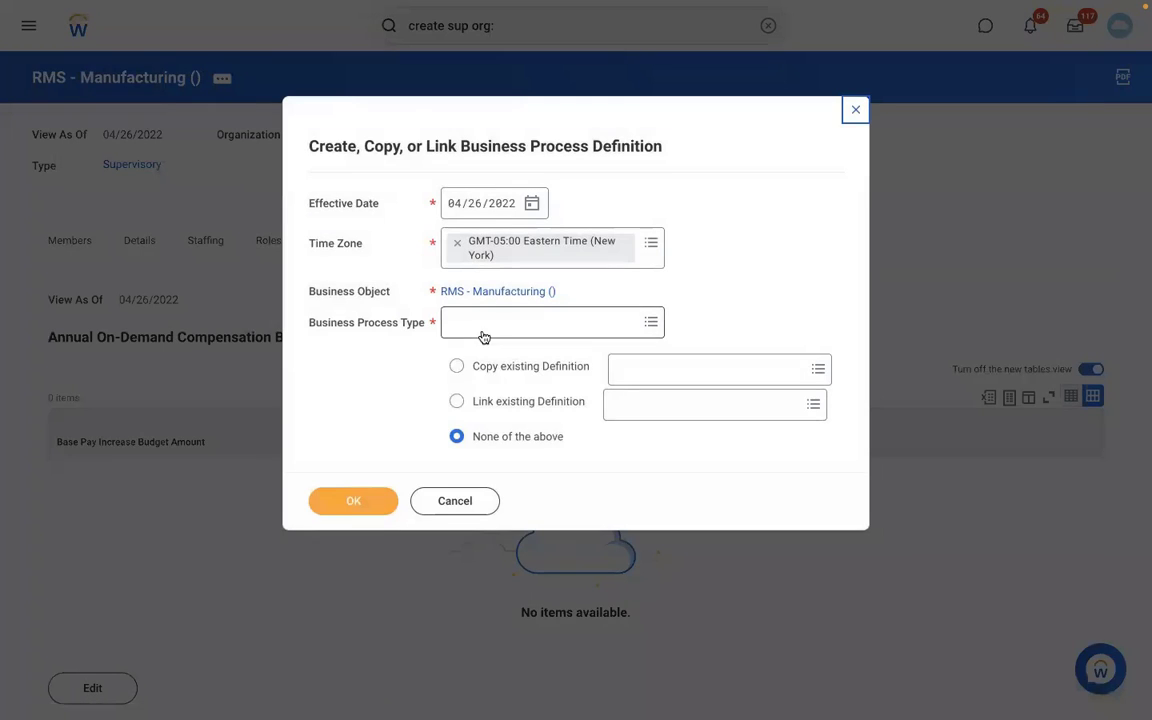
{"action": "left_click", "coordinate": [482, 330]}
{"action": "type", "text": "CREATE "}
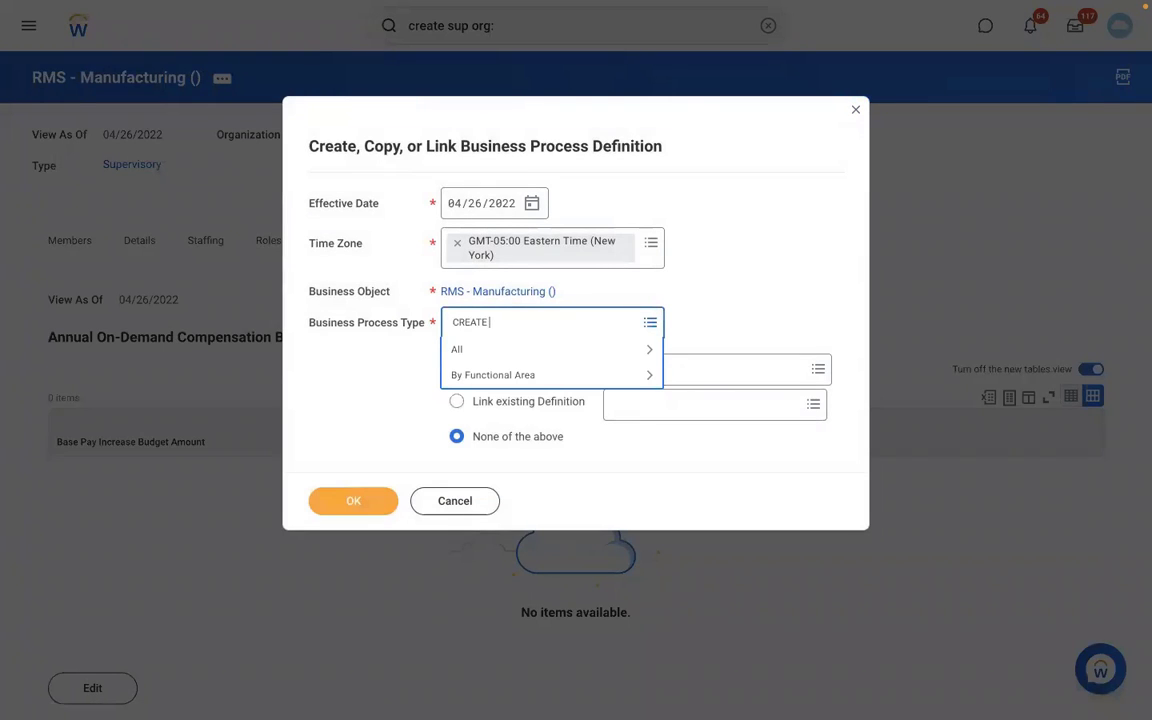
{"action": "type", "text": "POSITION"}
{"action": "key", "text": "Return"}
{"action": "left_click", "coordinate": [360, 509]}
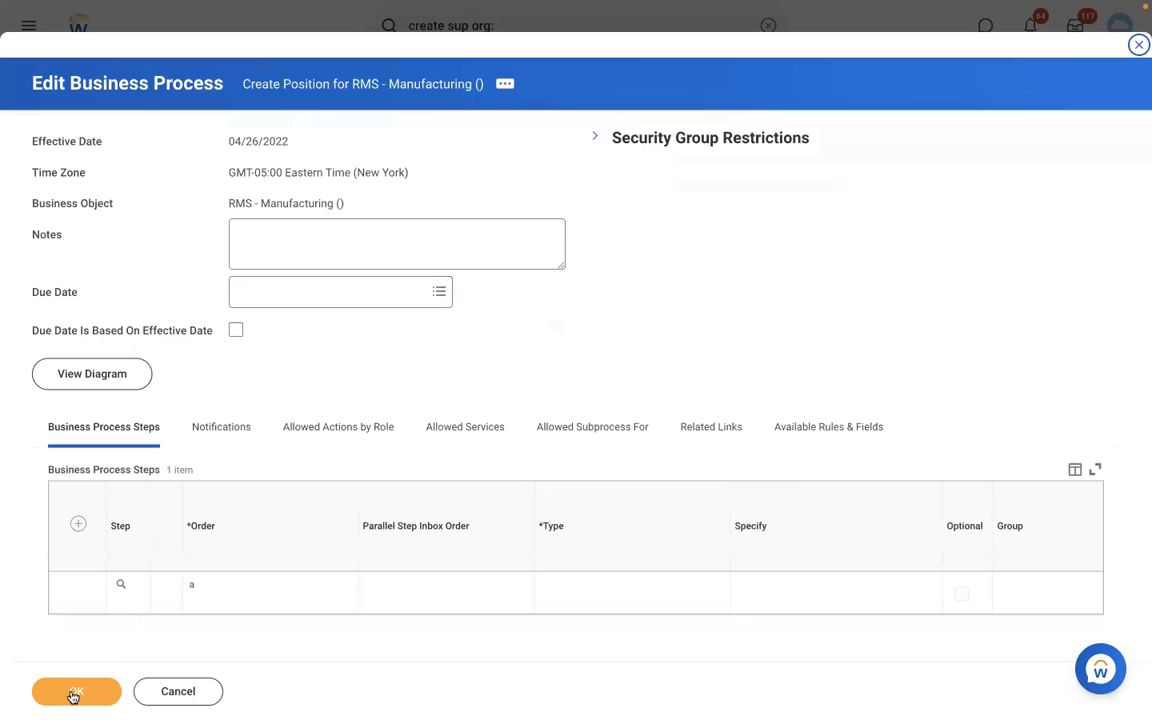
{"action": "left_click", "coordinate": [70, 693]}
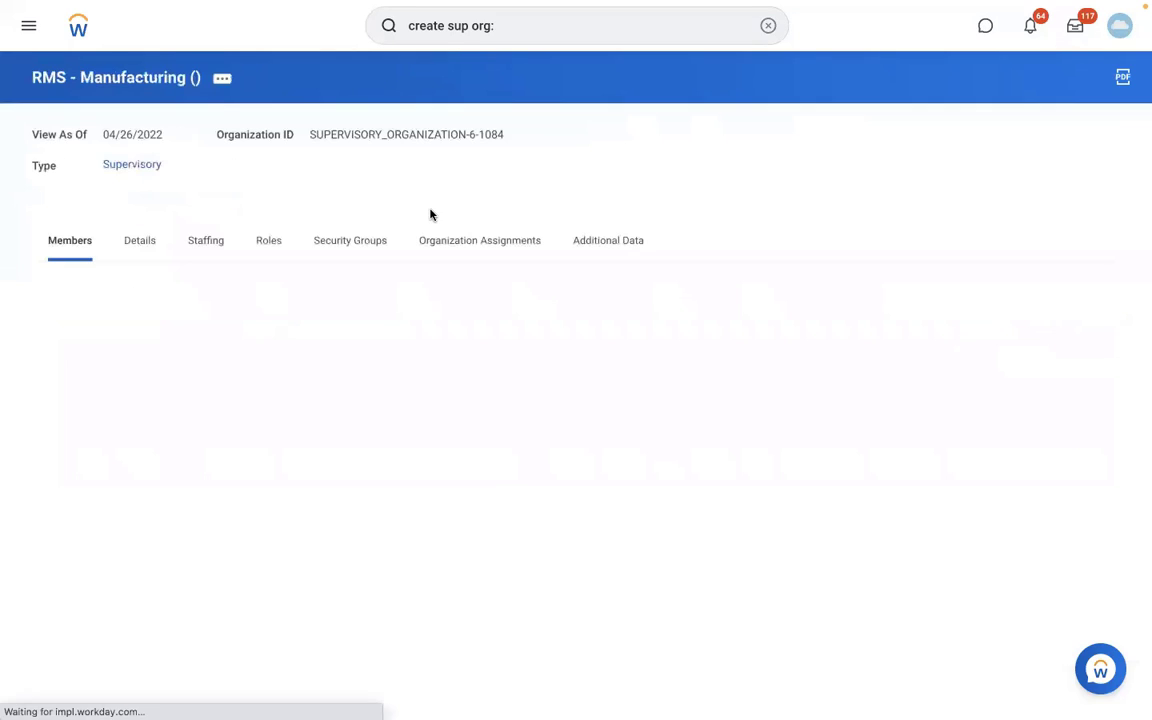
Check the staffing model of the RMS - Manufacturing organization.
{"action": "left_click", "coordinate": [216, 240]}
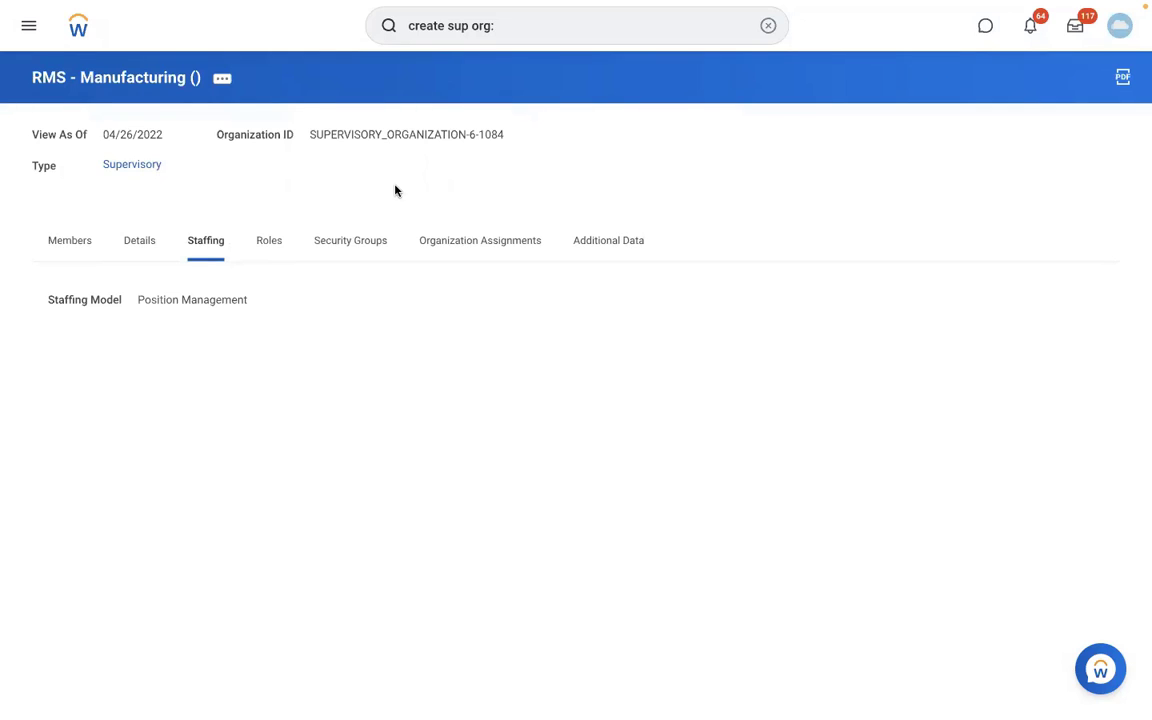
{"action": "triple_click", "coordinate": [315, 194]}
{"action": "left_click", "coordinate": [315, 194]}
Search for the Create Pay Group Automatic Assignment Rule task and open it.
{"action": "left_click", "coordinate": [769, 30]}
{"action": "type", "text": "CREA"}
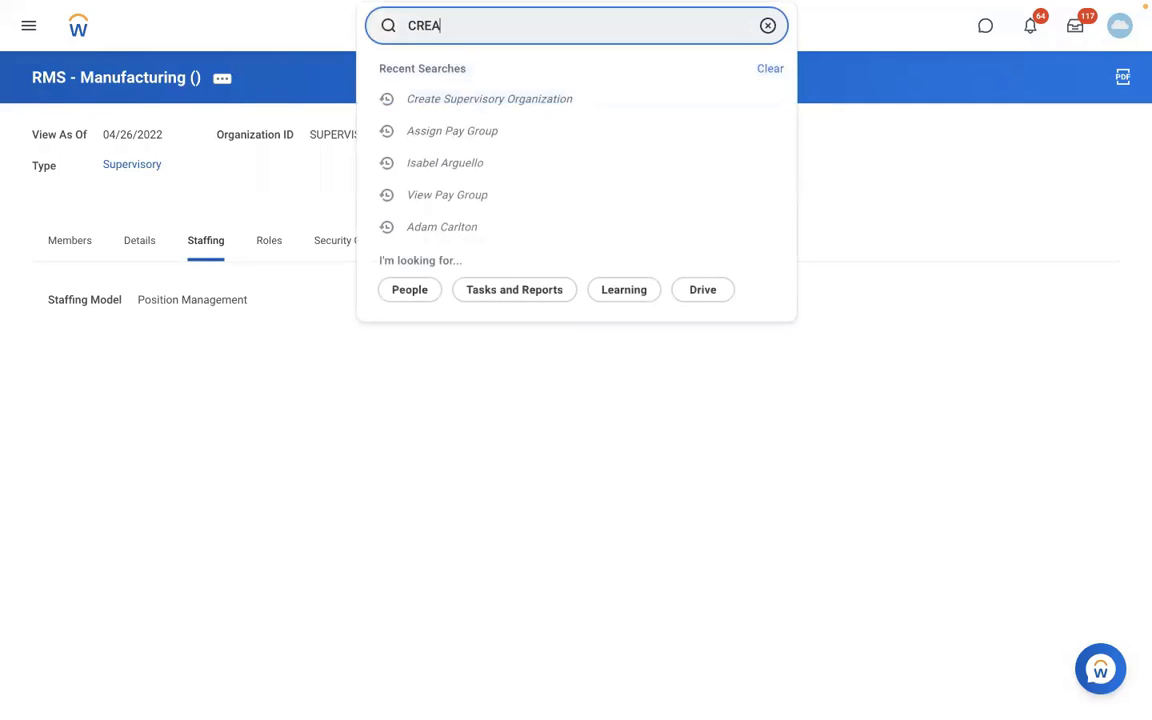
{"action": "type", "text": "TE PAY GROUP AUTO RULE"}
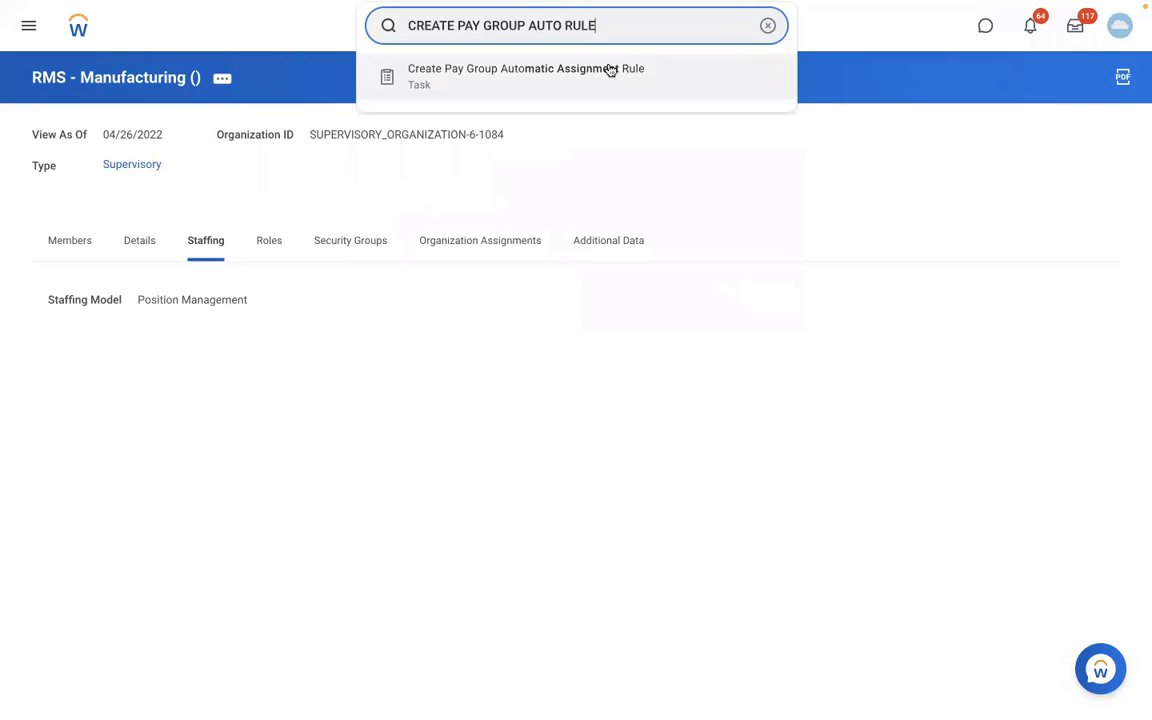
{"action": "left_click", "coordinate": [610, 70]}
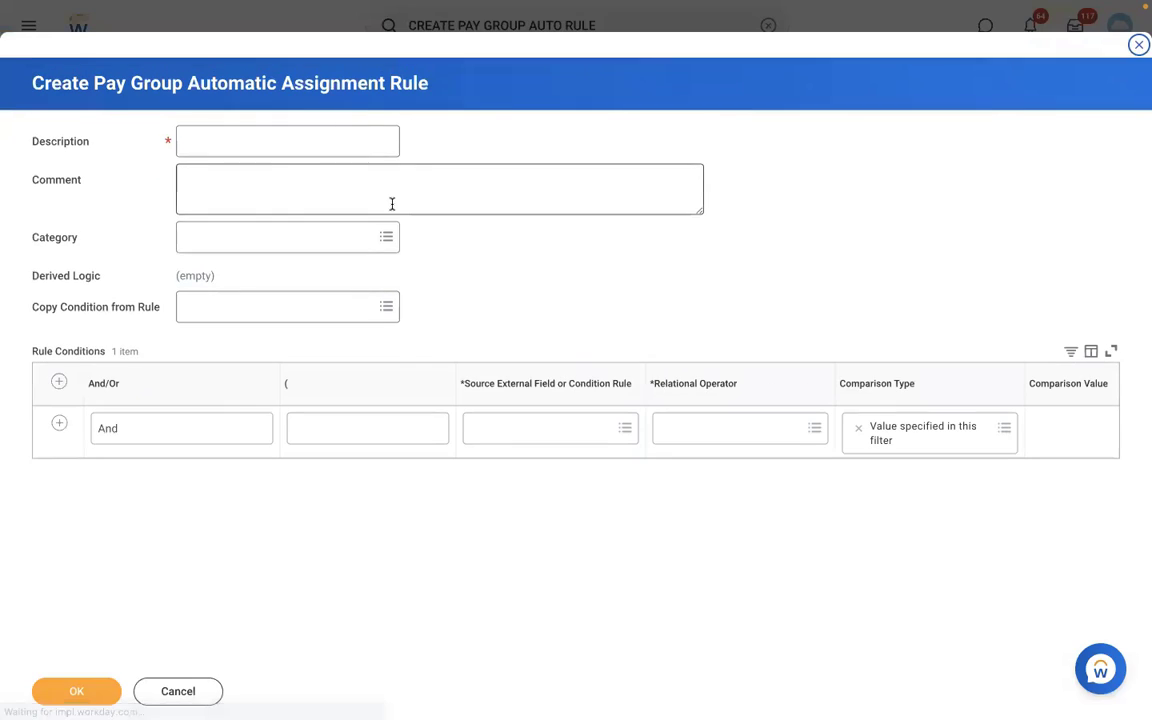
Describe the rule as "RBS - PYG Automatic Assignment rule" and look through the source field options for its first condition.
{"action": "left_click", "coordinate": [253, 147]}
{"action": "type", "text": "RB"}
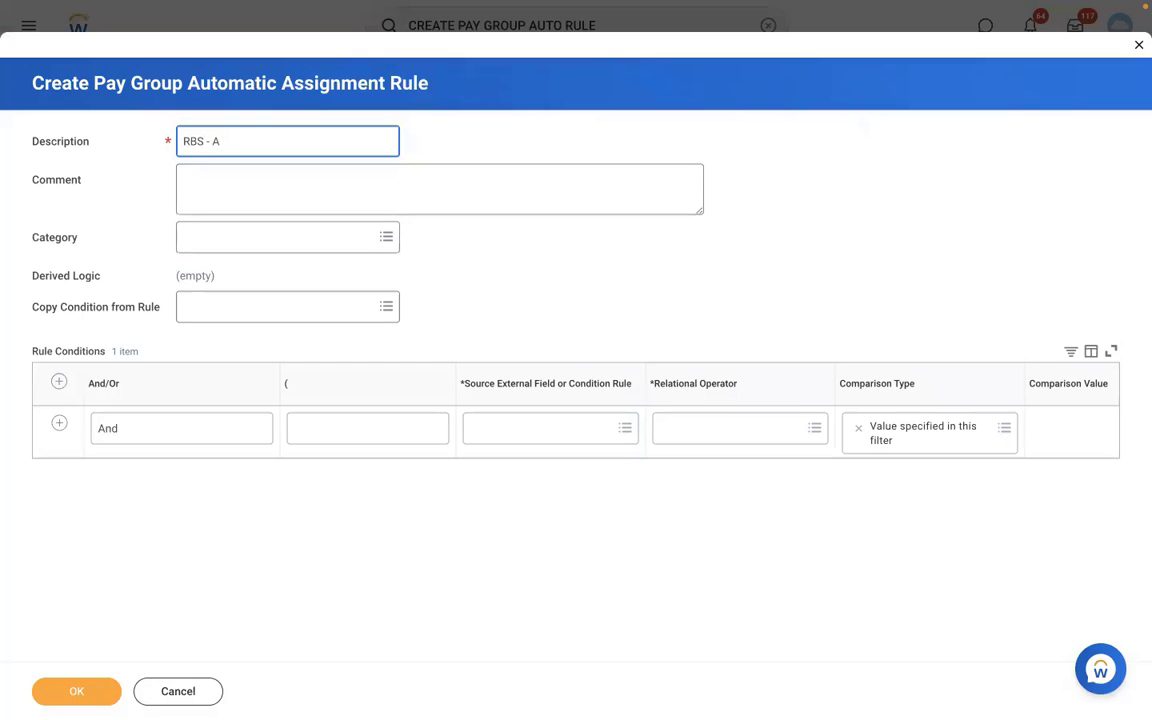
{"action": "type", "text": "S - PYG Automatic Assignment ru"}
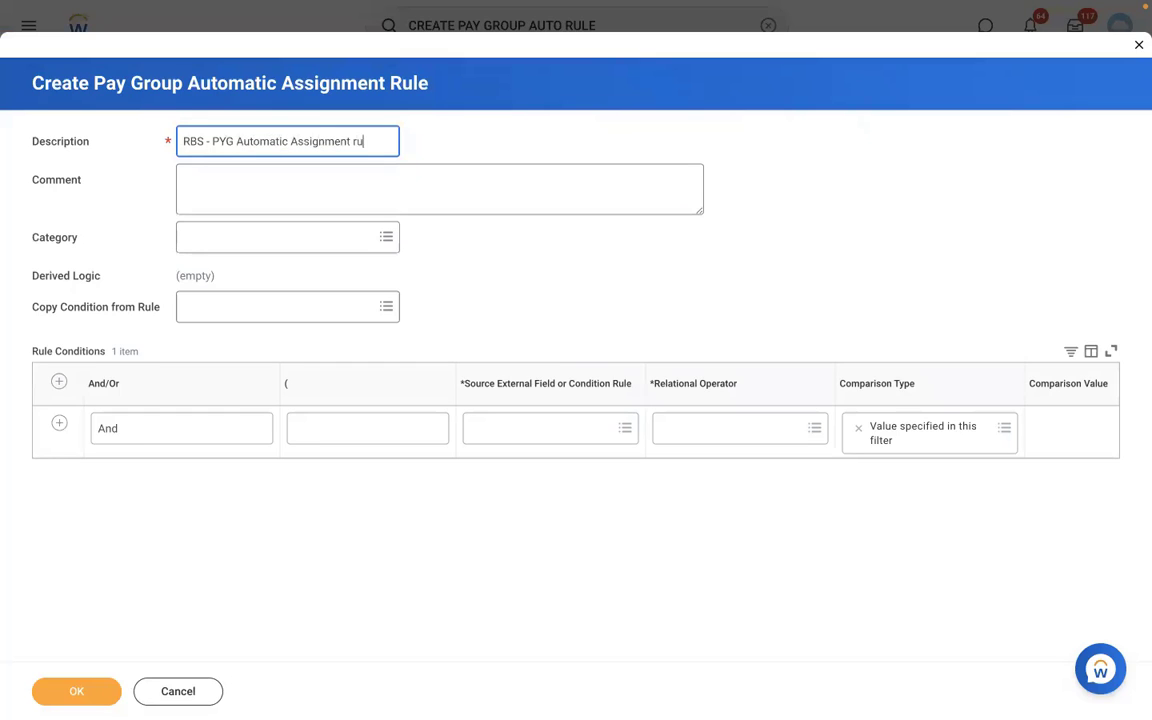
{"action": "type", "text": "le"}
{"action": "left_click", "coordinate": [502, 431]}
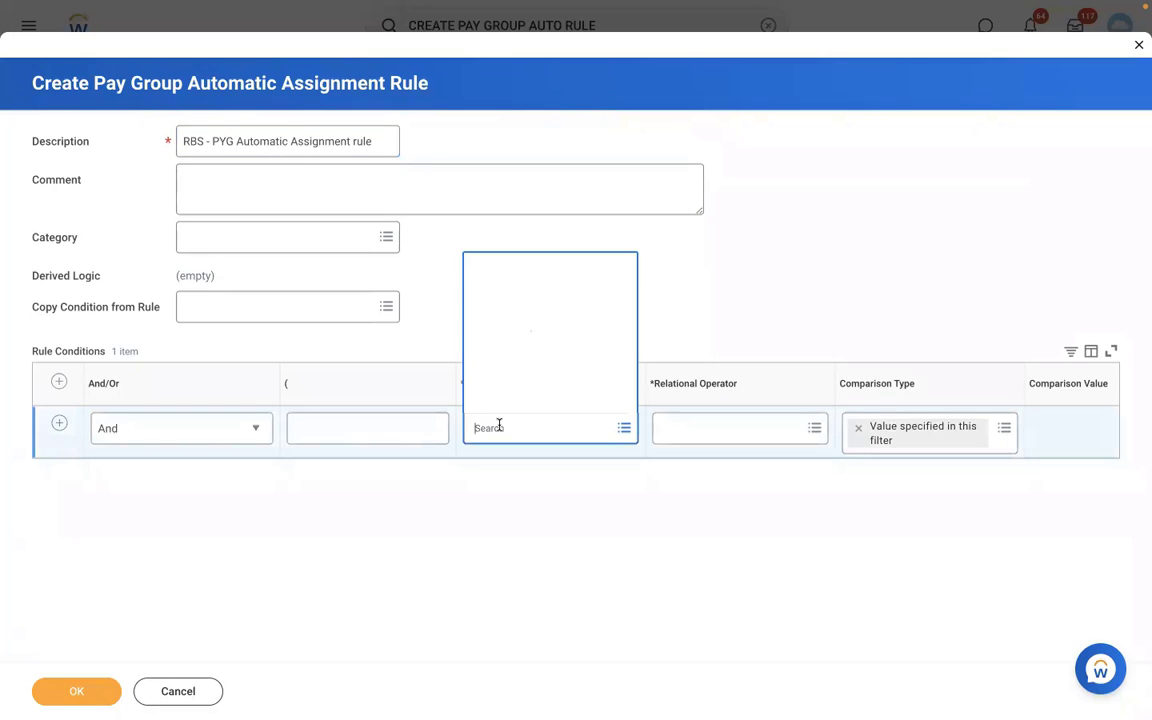
{"action": "left_click", "coordinate": [747, 264]}
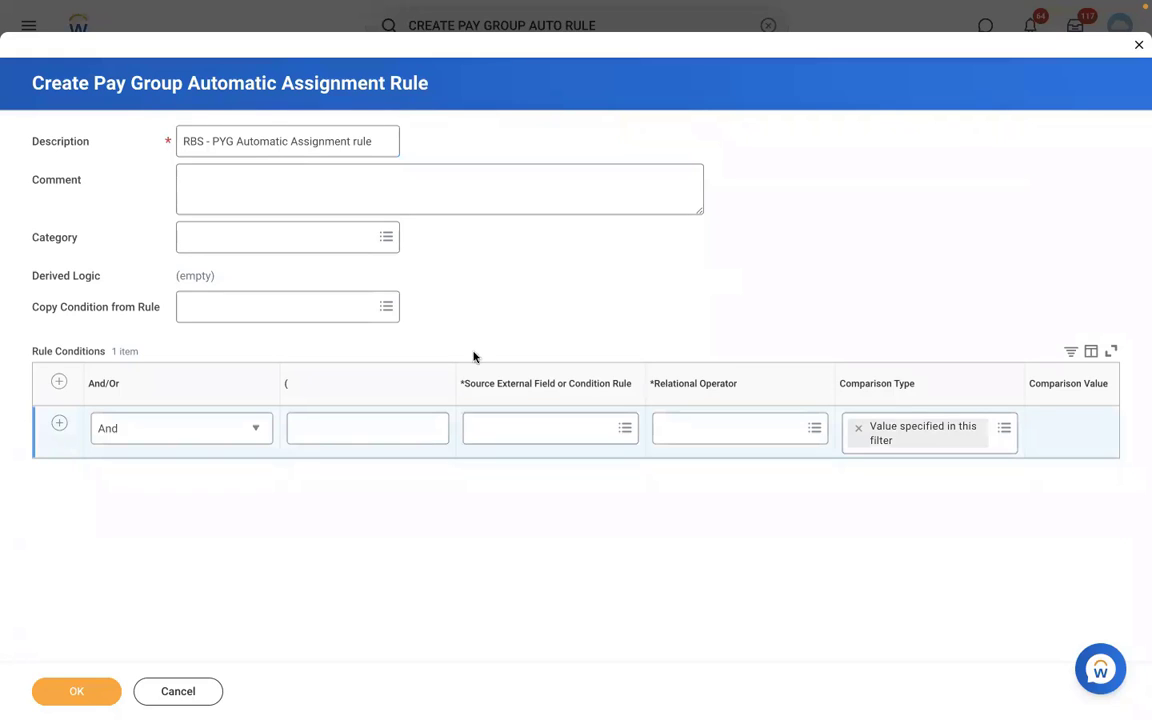
Add a second rule condition row and set the first condition's source field to Supervisory Organization for Worker.
{"action": "left_click", "coordinate": [59, 424]}
{"action": "left_click", "coordinate": [502, 427]}
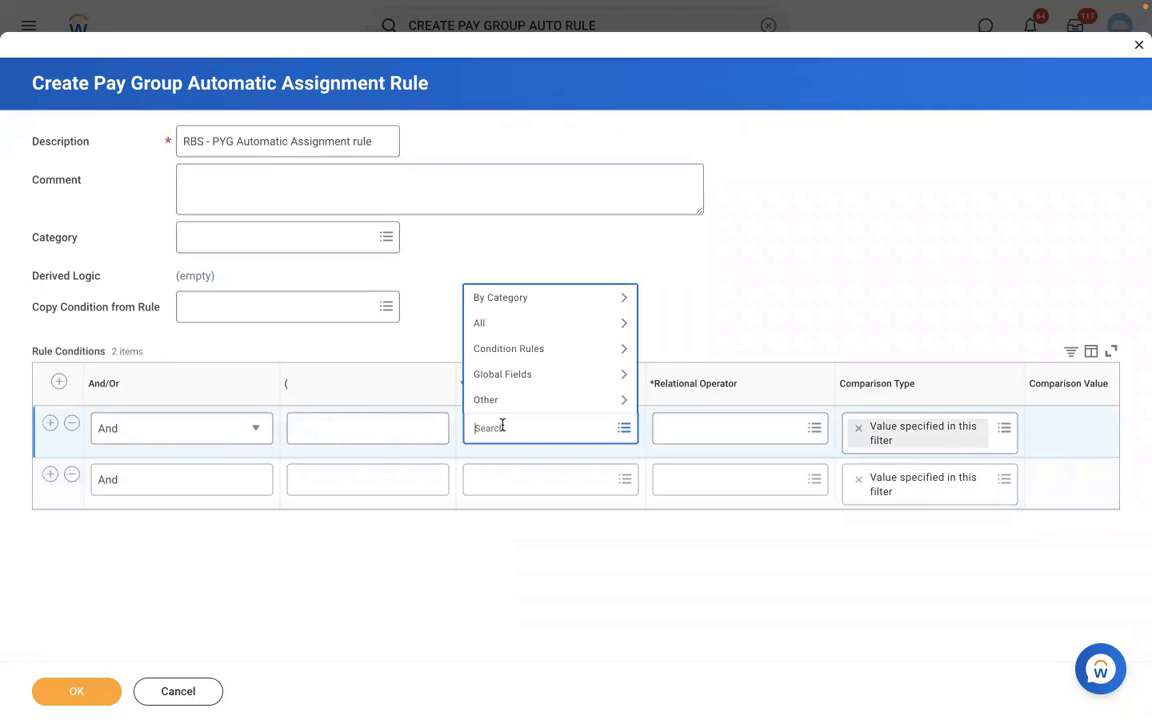
{"action": "type", "text": "supervisory org"}
{"action": "key", "text": "Return"}
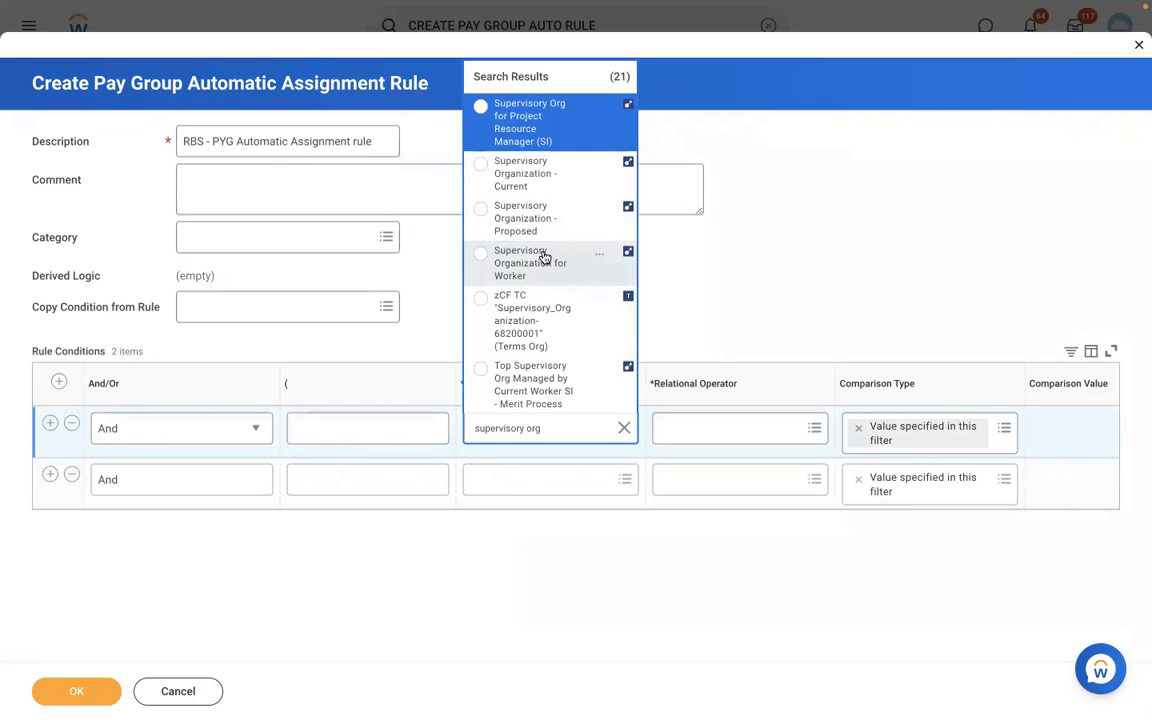
{"action": "left_click", "coordinate": [543, 257]}
Set the first condition's relational operator to "in the selection list" and its comparison value to RMS - Manufacturing.
{"action": "left_click", "coordinate": [725, 428]}
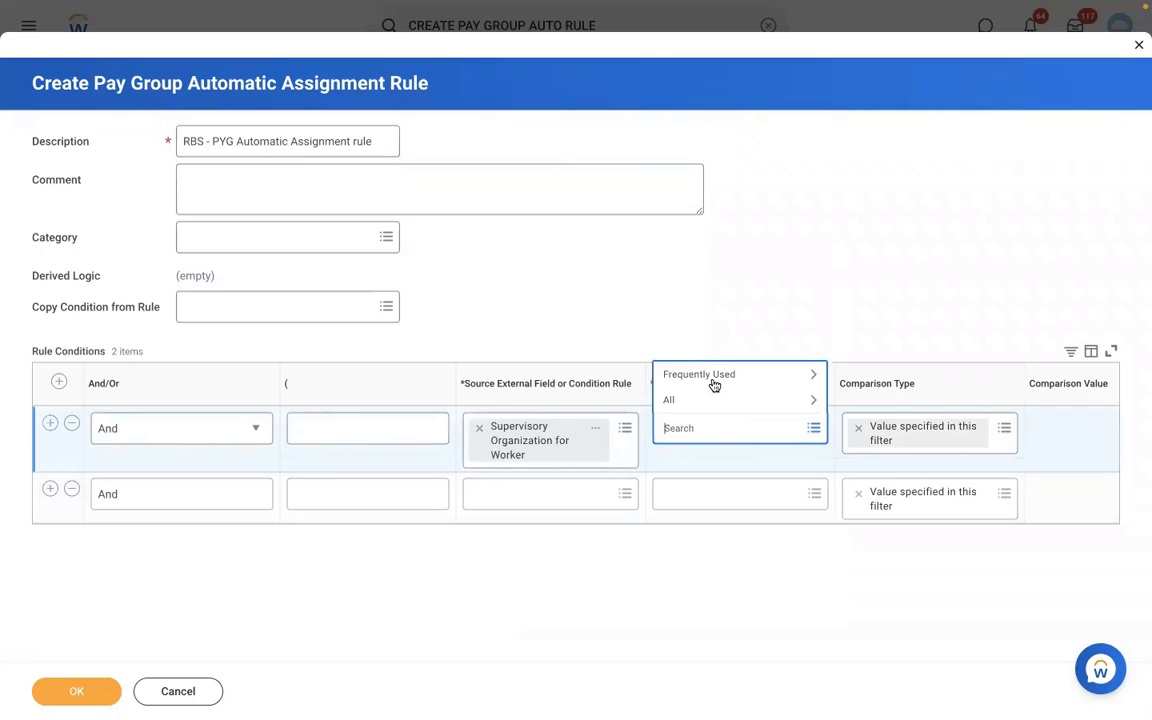
{"action": "left_click", "coordinate": [712, 378]}
{"action": "left_click", "coordinate": [686, 324]}
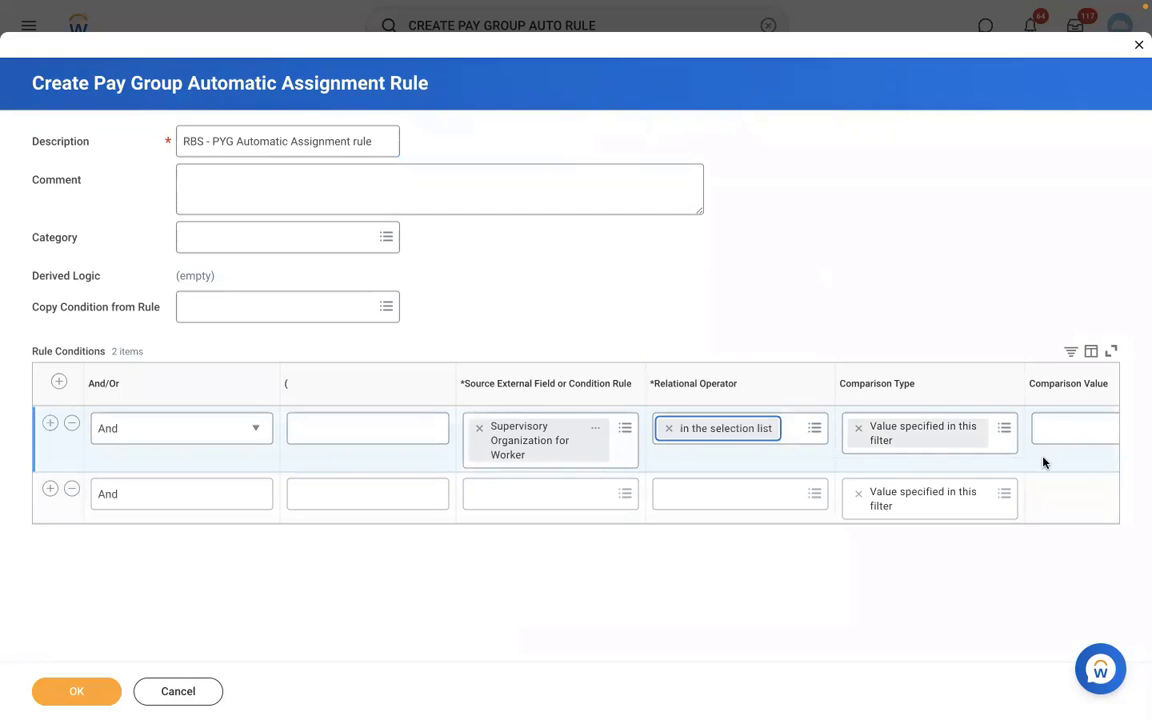
{"action": "scroll", "coordinate": [1043, 462], "scroll_direction": "right", "scroll_amount": 5}
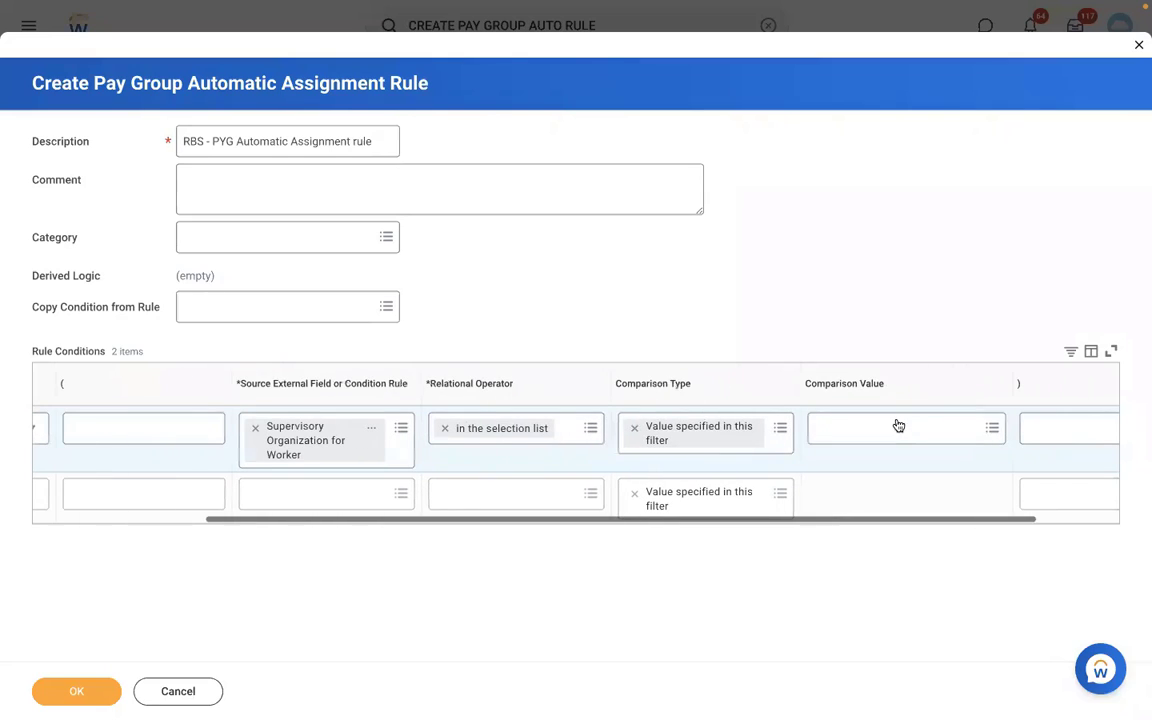
{"action": "left_click", "coordinate": [899, 426]}
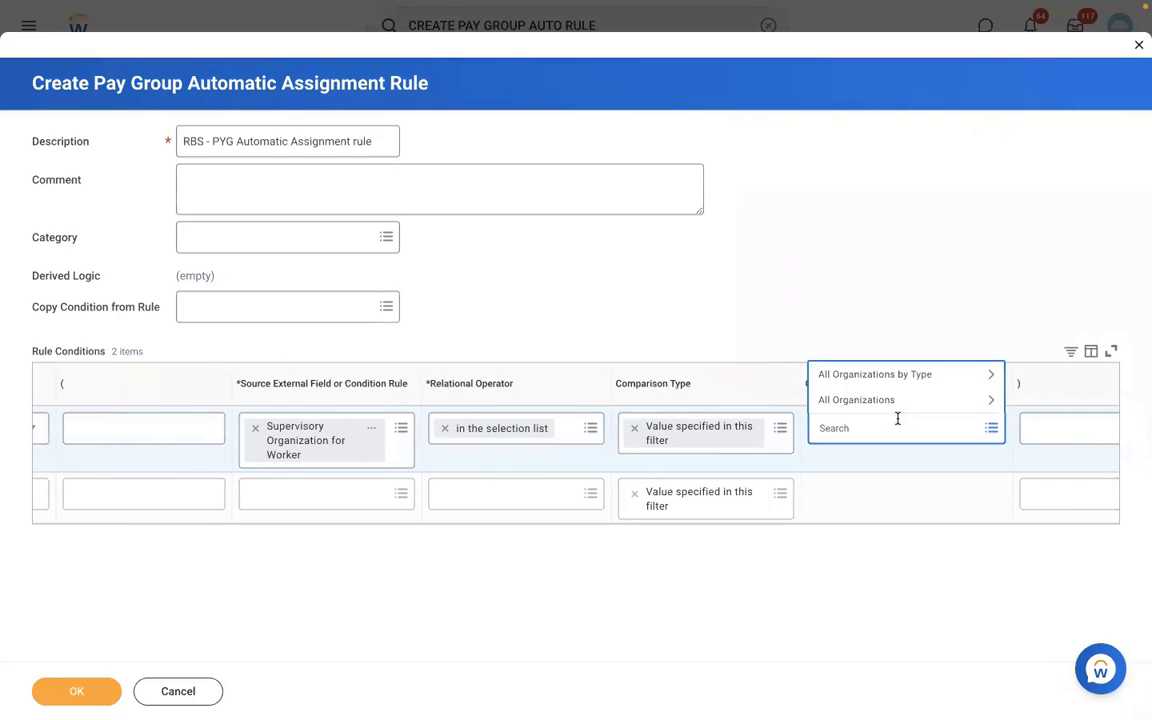
{"action": "type", "text": "rms"}
{"action": "key", "text": "Return"}
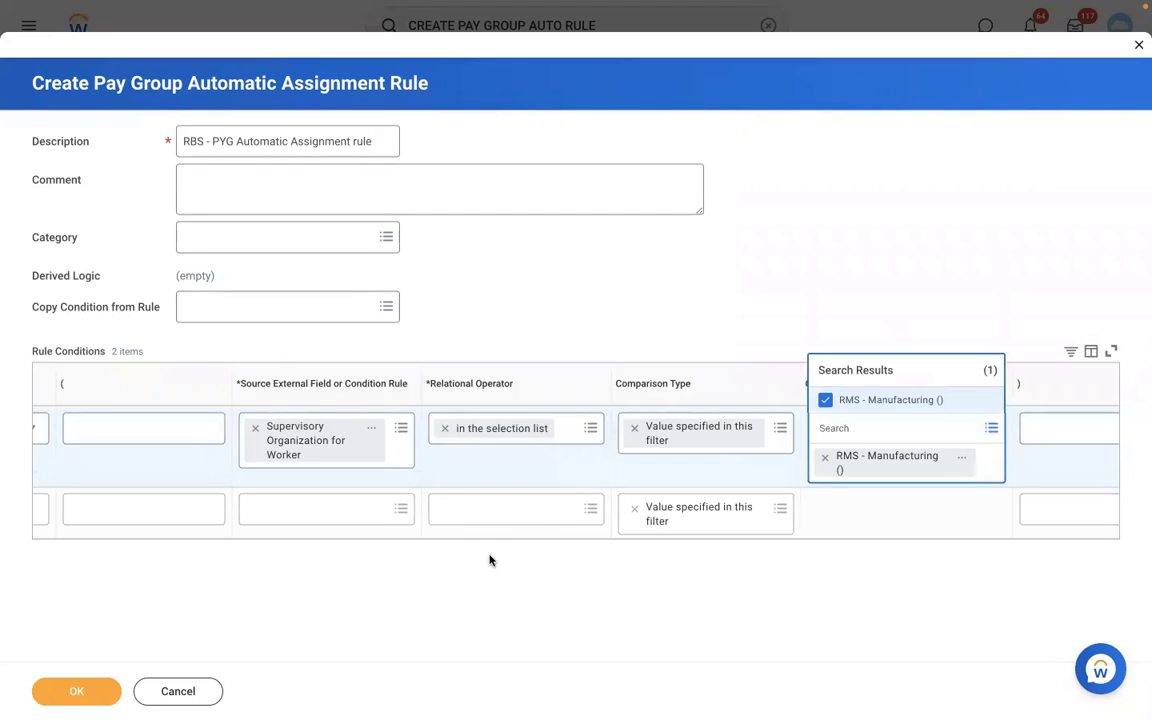
{"action": "left_click", "coordinate": [429, 519]}
{"action": "left_click", "coordinate": [436, 500]}
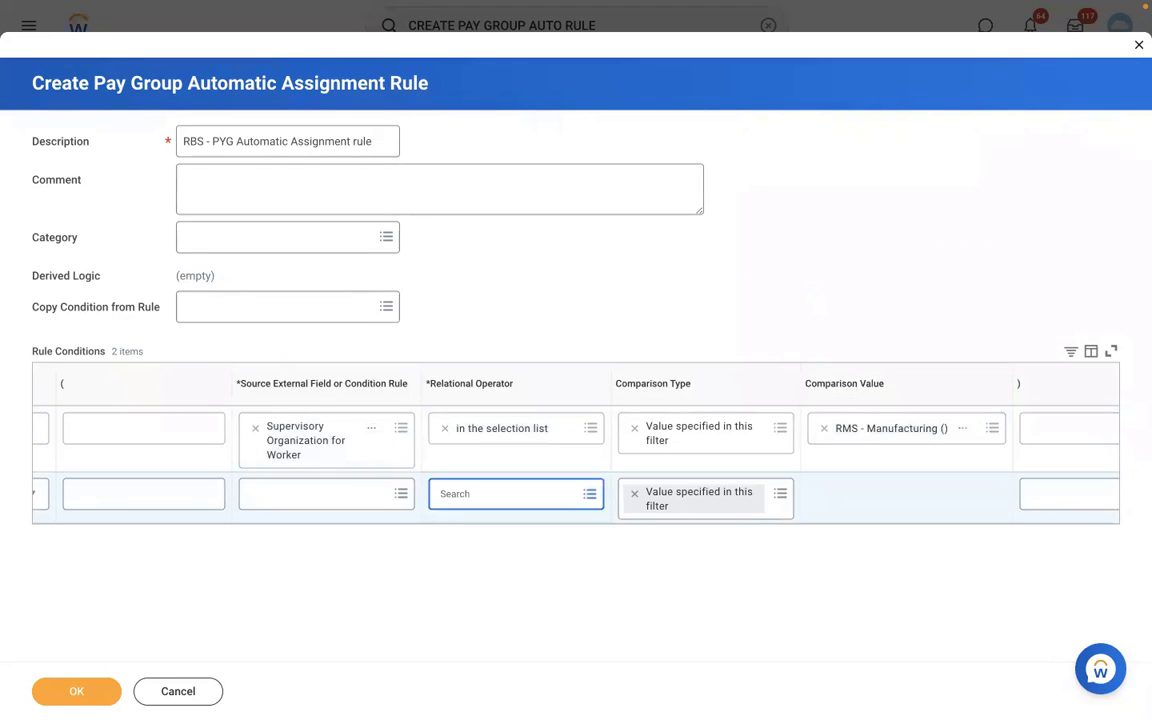
Set the second condition's source field to Country for Location - Proposed.
{"action": "scroll", "coordinate": [376, 524], "scroll_direction": "left", "scroll_amount": 3}
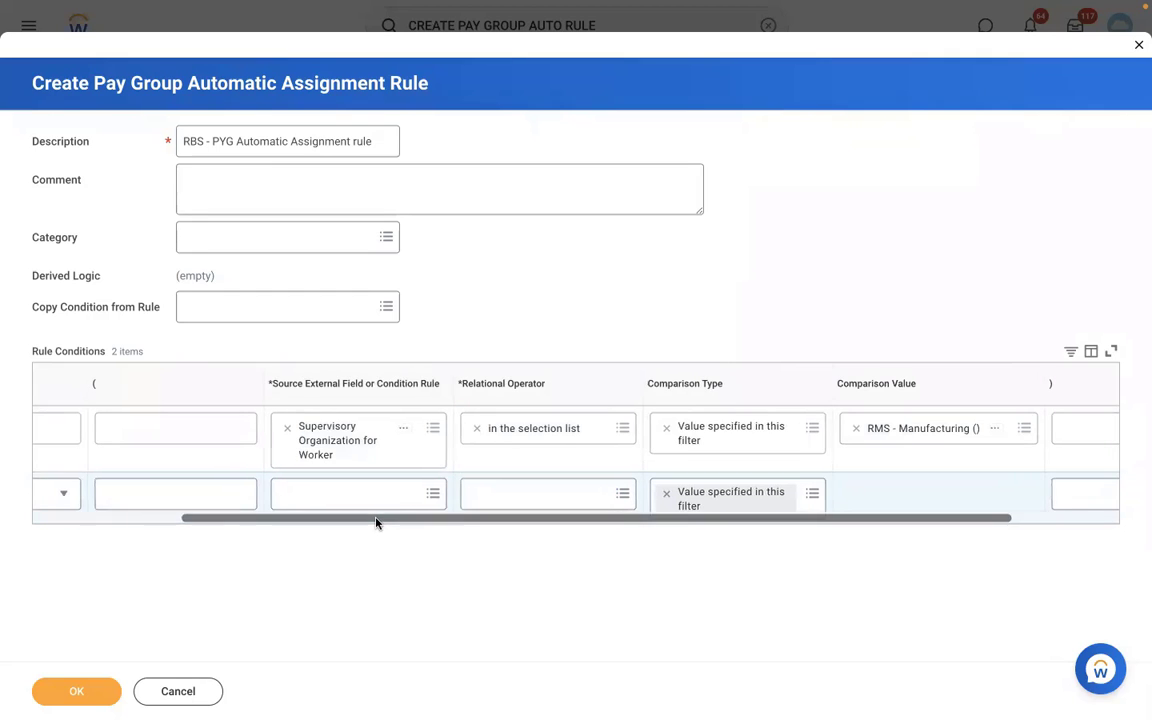
{"action": "scroll", "coordinate": [376, 522], "scroll_direction": "left", "scroll_amount": 2}
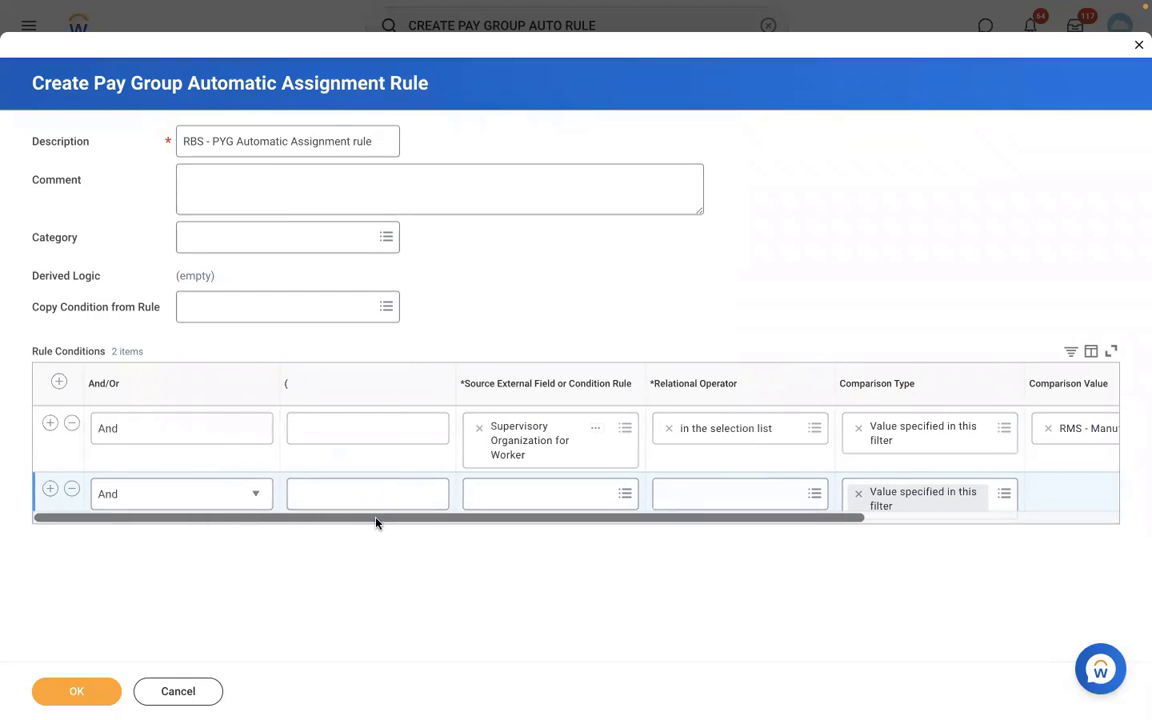
{"action": "left_click", "coordinate": [506, 494]}
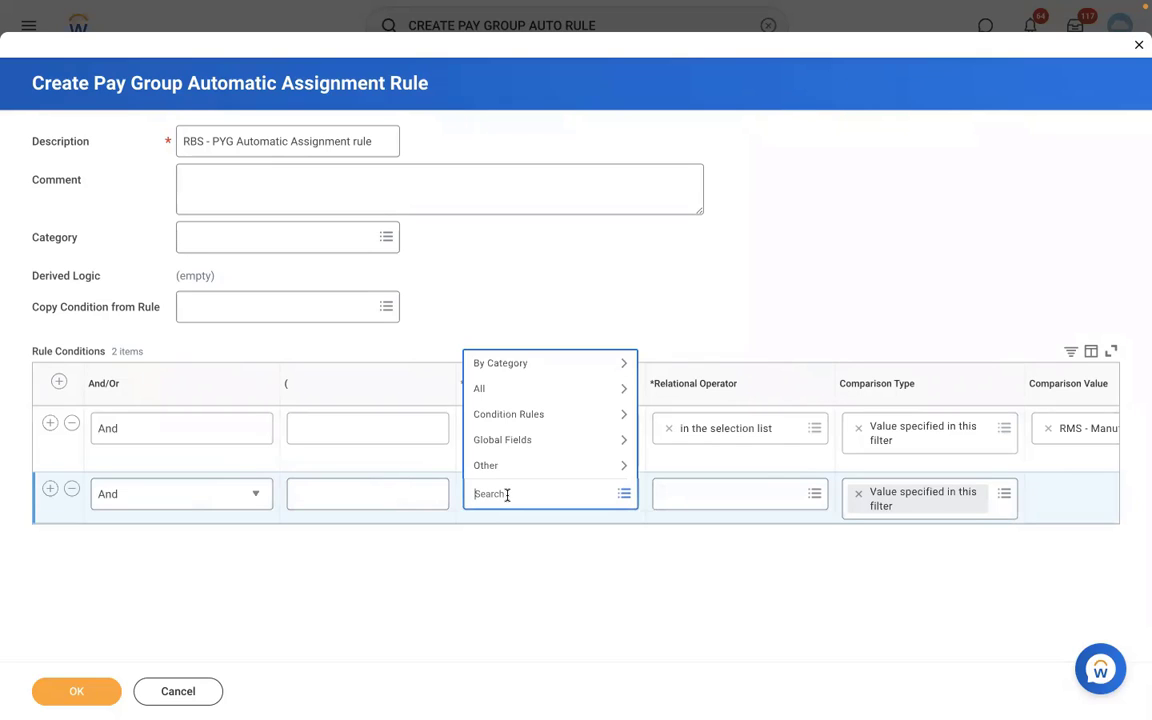
{"action": "type", "text": "loc country"}
{"action": "key", "text": "Return"}
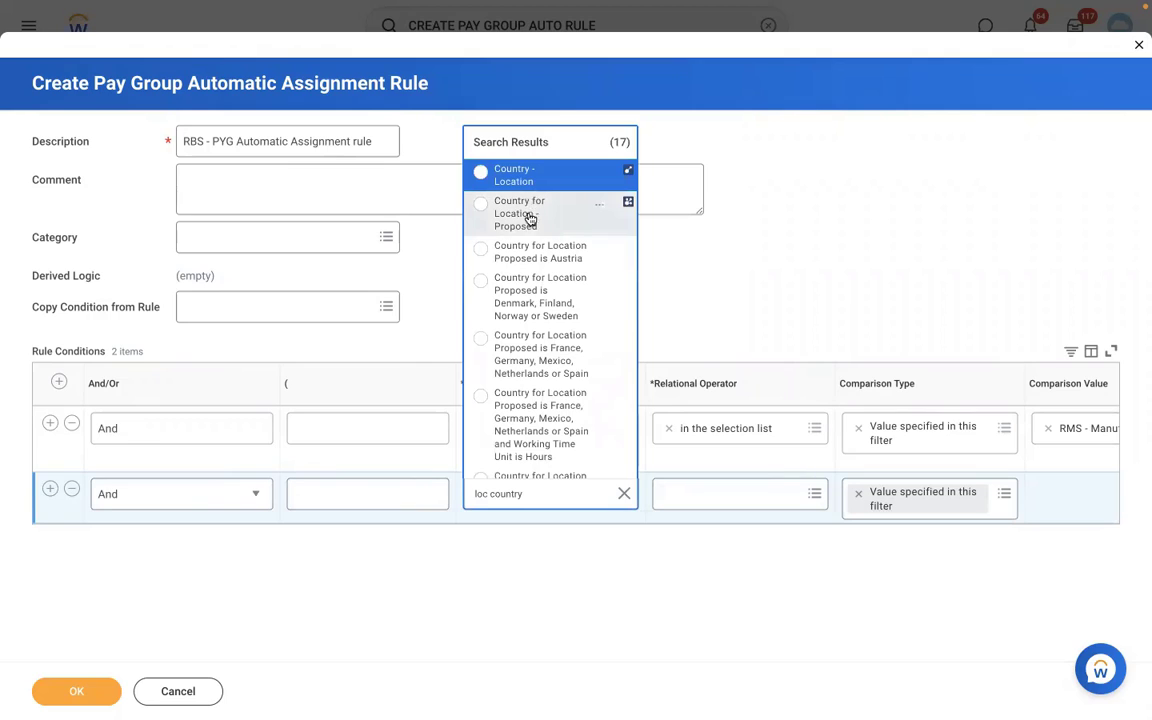
{"action": "left_click", "coordinate": [529, 223]}
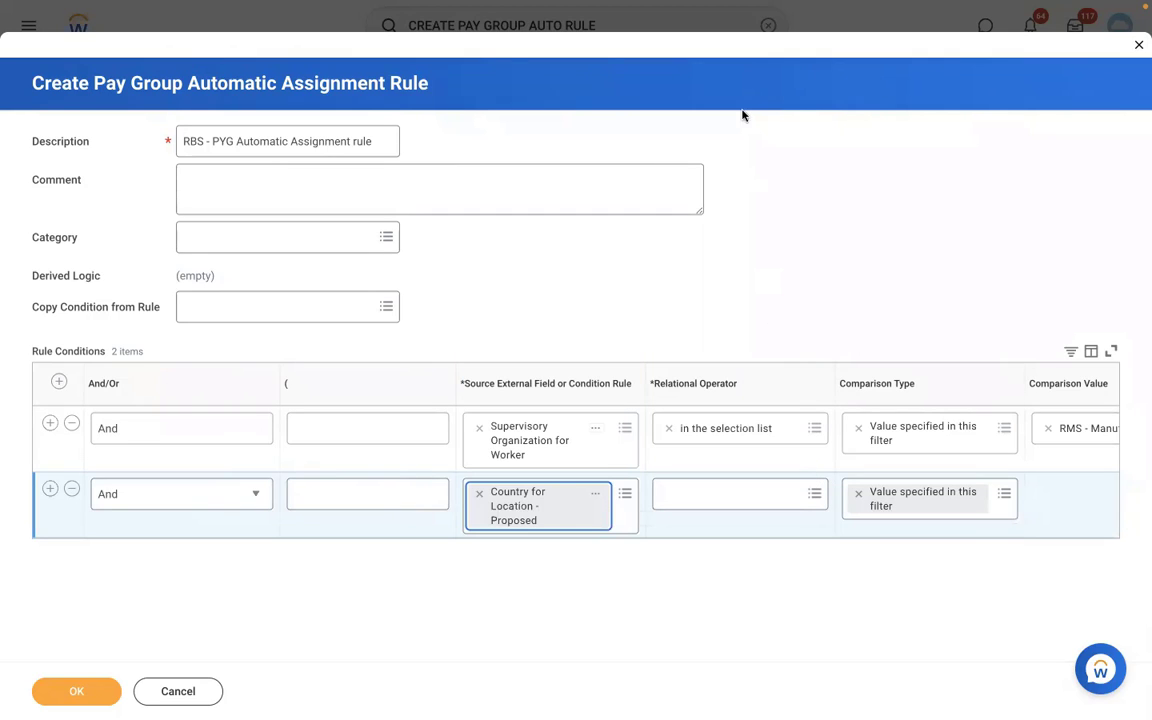
Set the second condition's relational operator to "any in the selection list" and its comparison value to United States of America.
{"action": "left_click", "coordinate": [715, 490]}
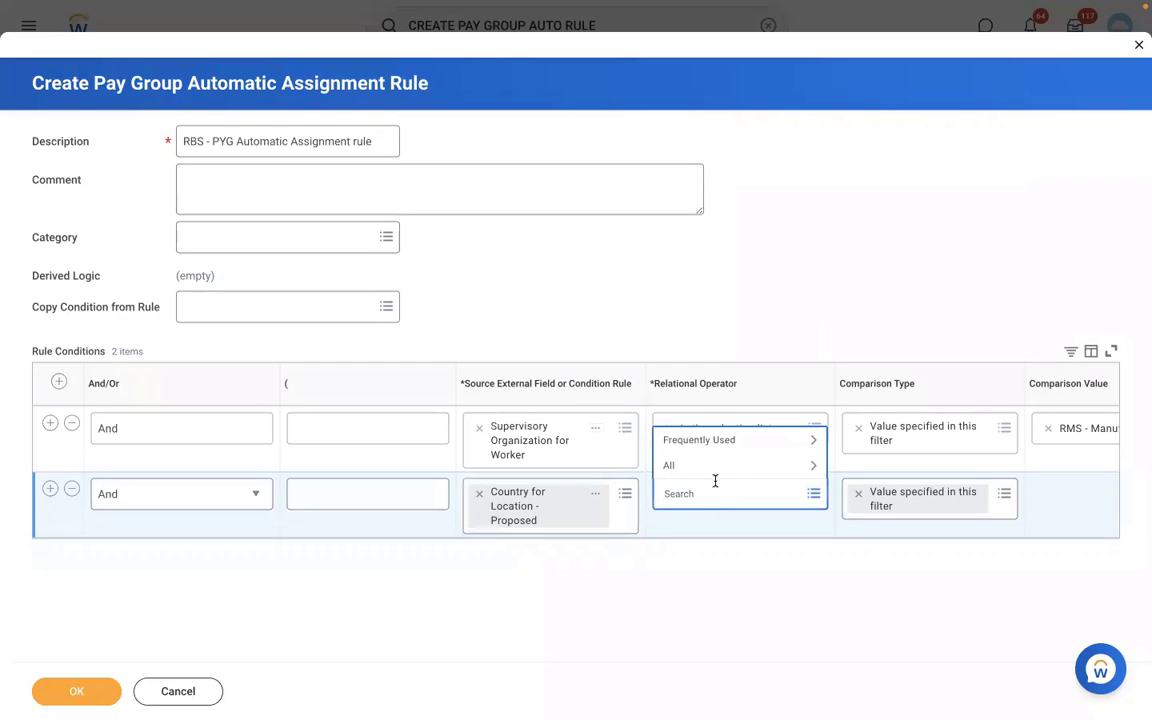
{"action": "left_click", "coordinate": [705, 441]}
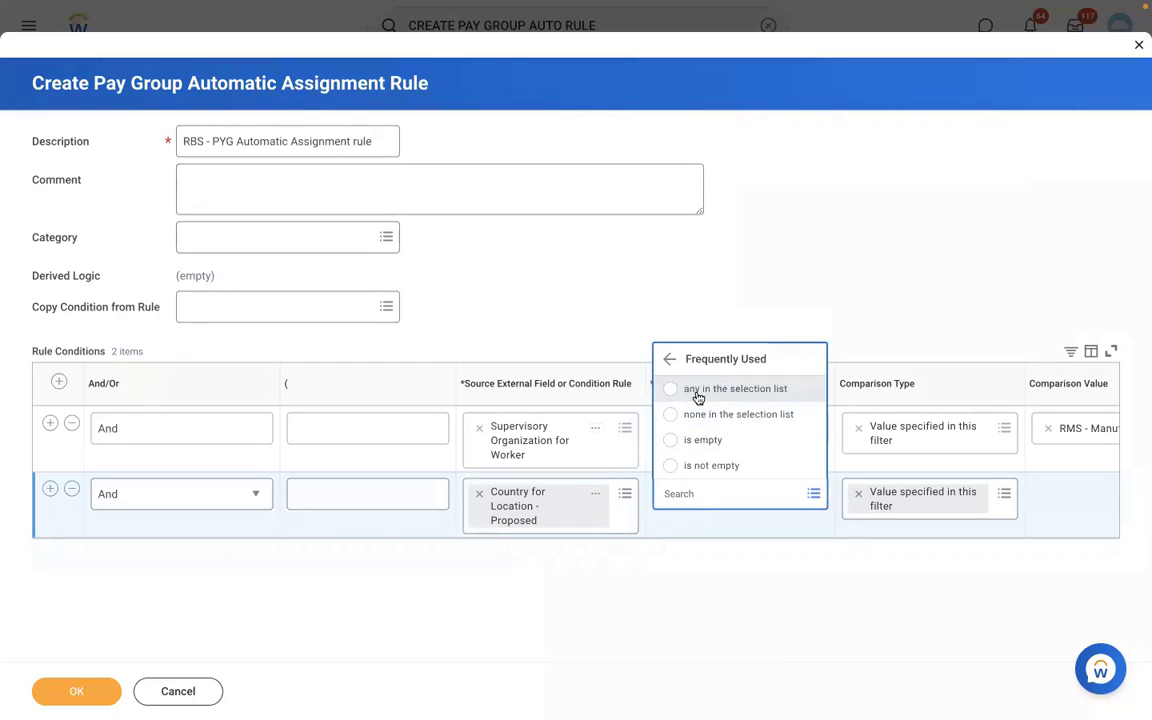
{"action": "left_click", "coordinate": [697, 396]}
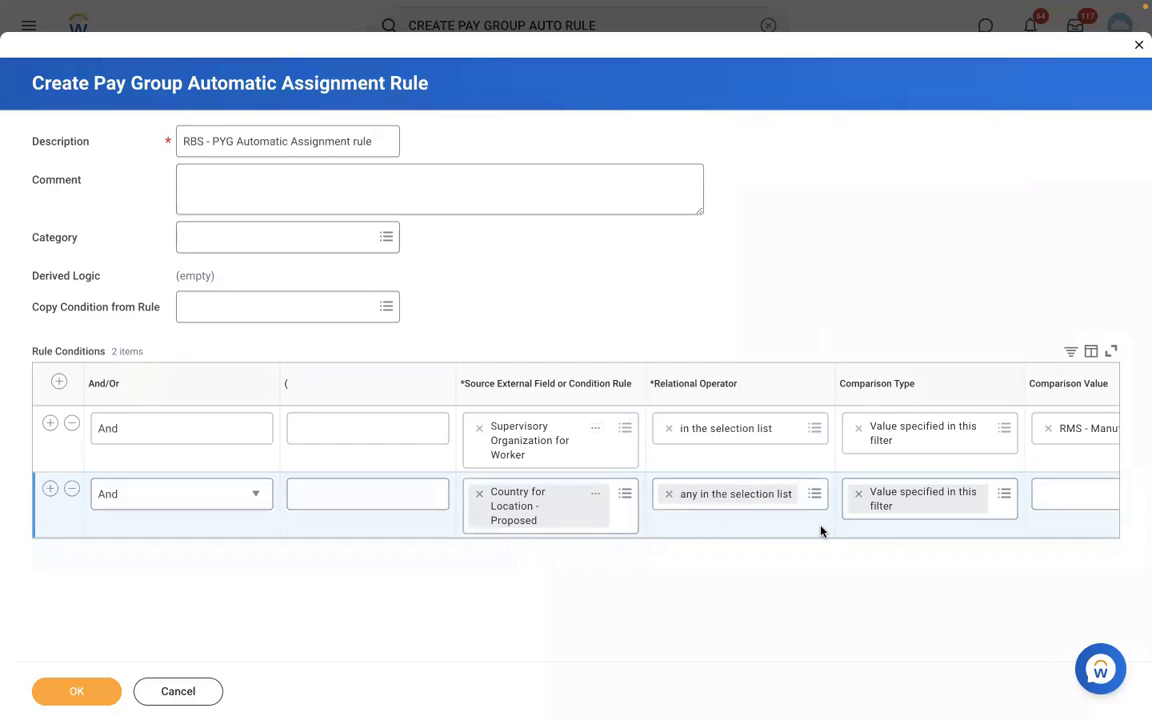
{"action": "scroll", "coordinate": [820, 531], "scroll_direction": "right", "scroll_amount": 4}
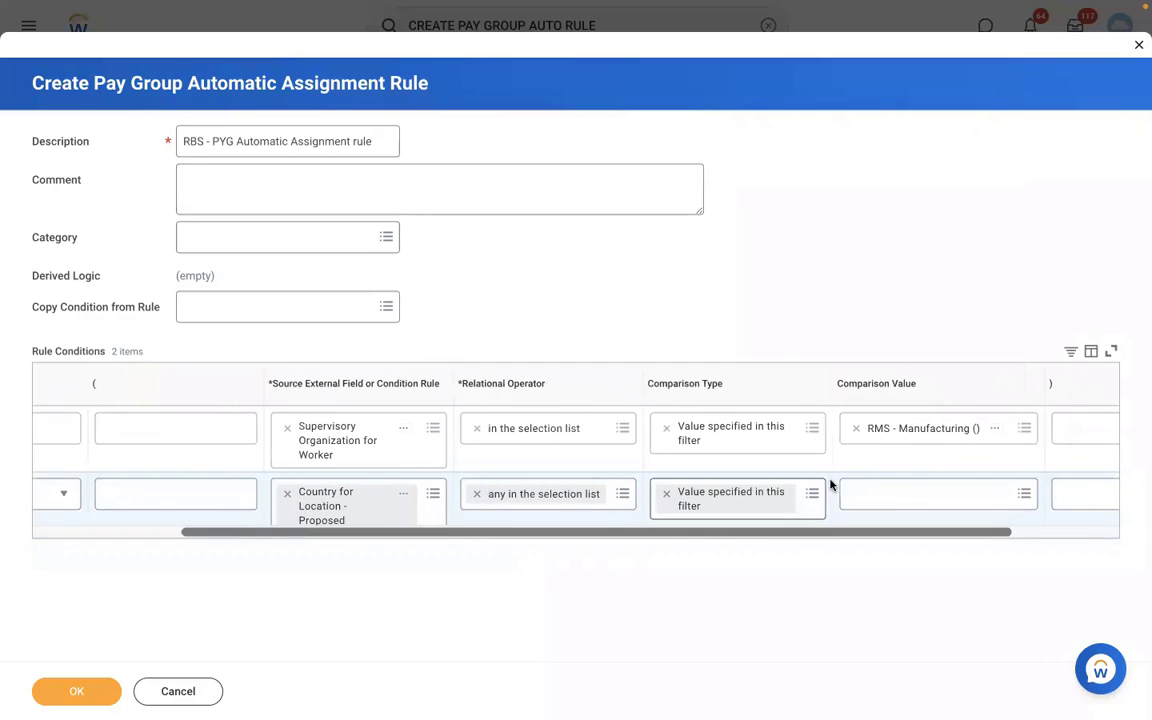
{"action": "left_click", "coordinate": [887, 492]}
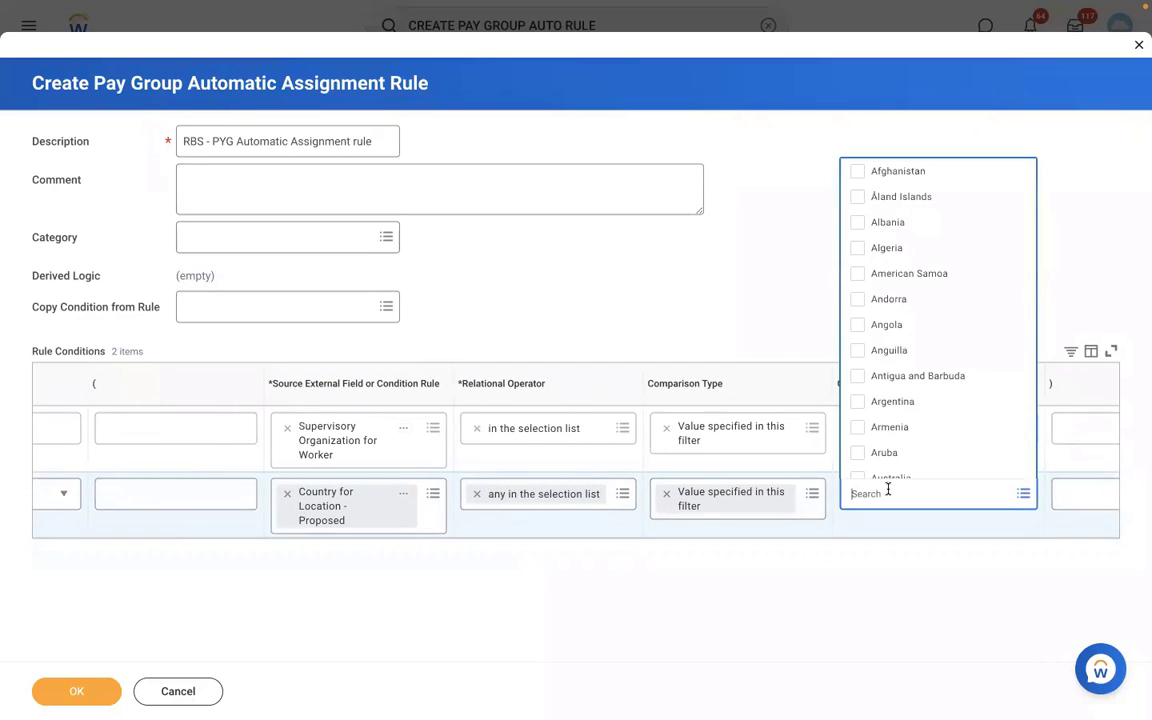
{"action": "type", "text": "USA"}
{"action": "key", "text": "Return"}
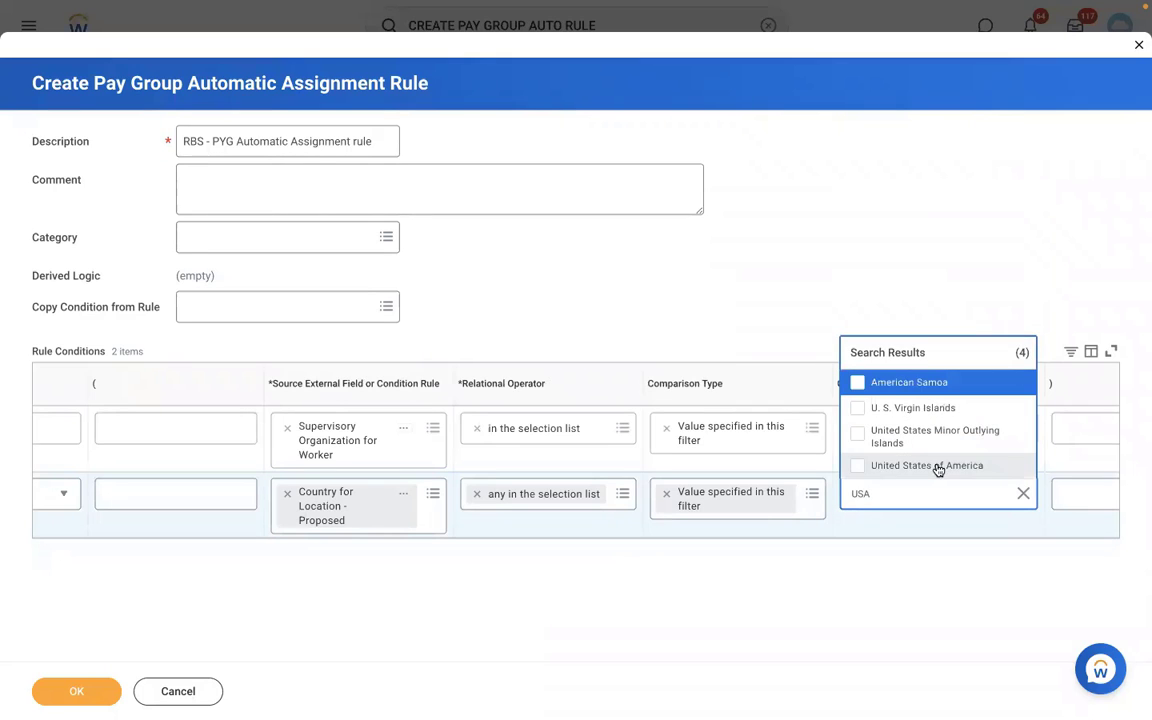
{"action": "left_click", "coordinate": [938, 467]}
Save the automatic assignment rule and copy its name as text.
{"action": "left_click", "coordinate": [72, 691]}
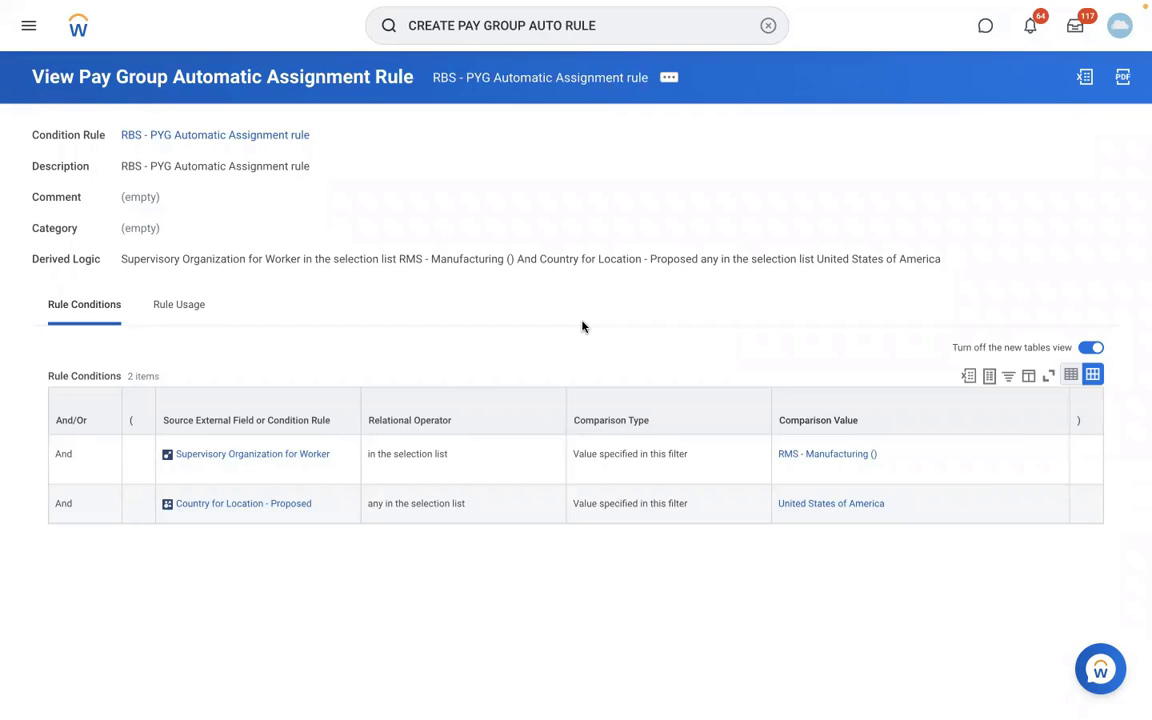
{"action": "left_click", "coordinate": [667, 80]}
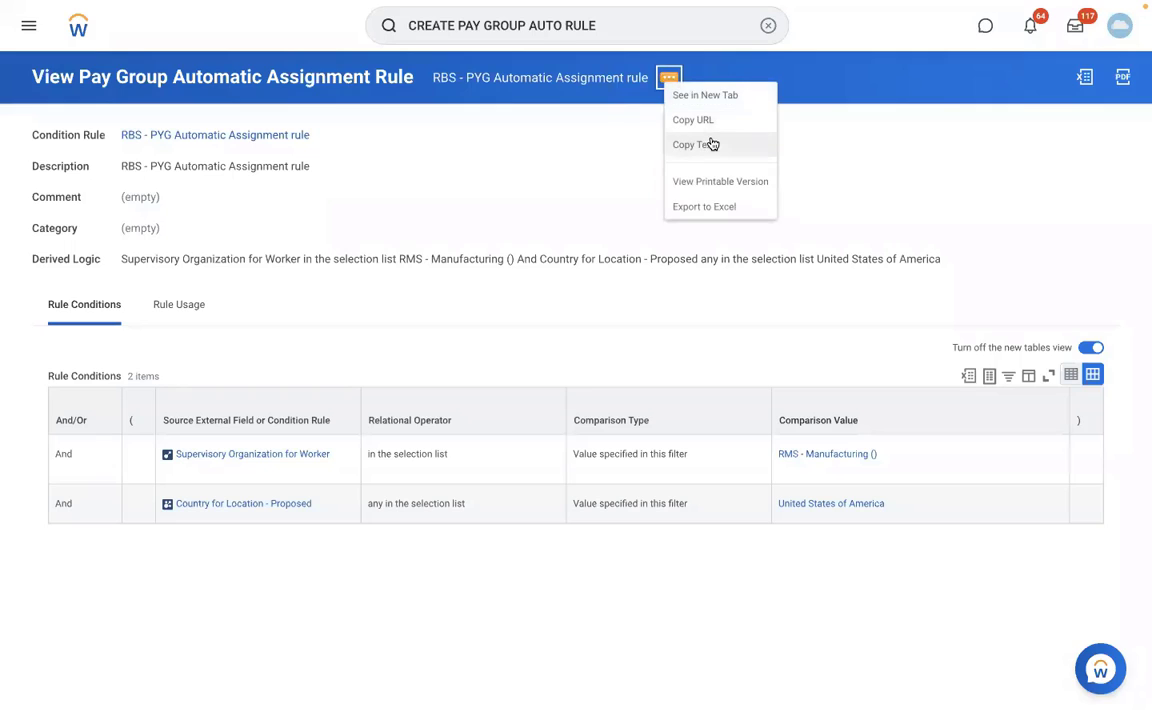
{"action": "left_click", "coordinate": [712, 144]}
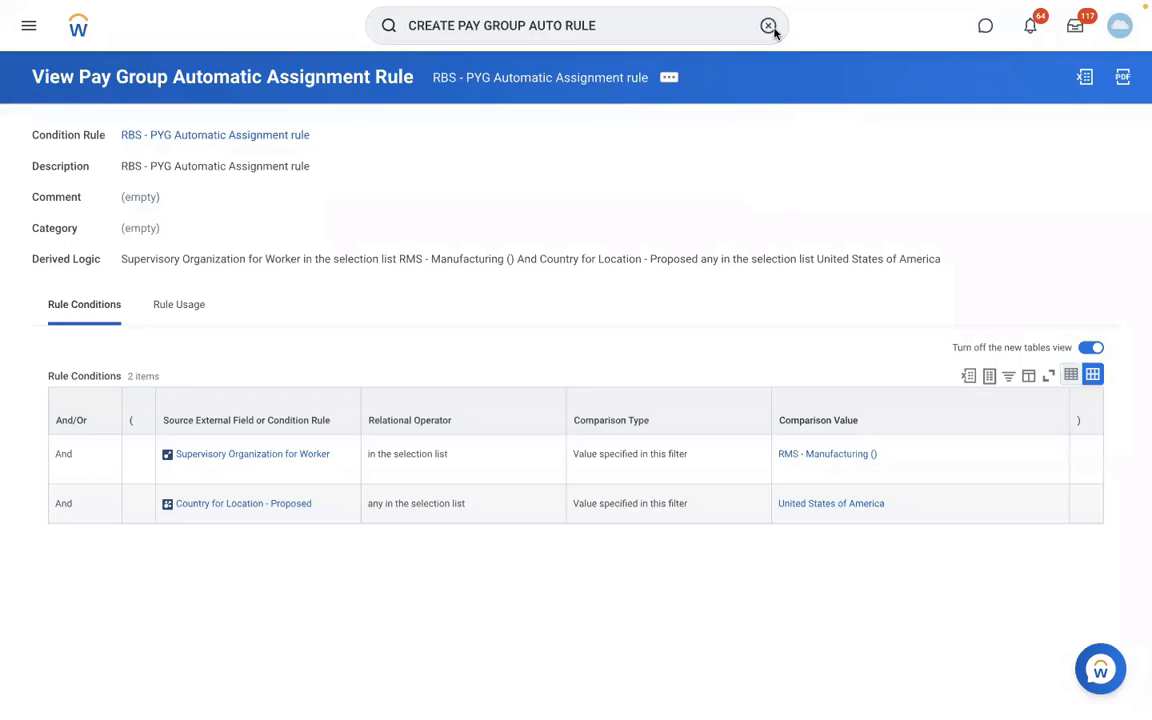
Search for the View Pay Group report and open it.
{"action": "left_click", "coordinate": [768, 26]}
{"action": "type", "text": "EDIT"}
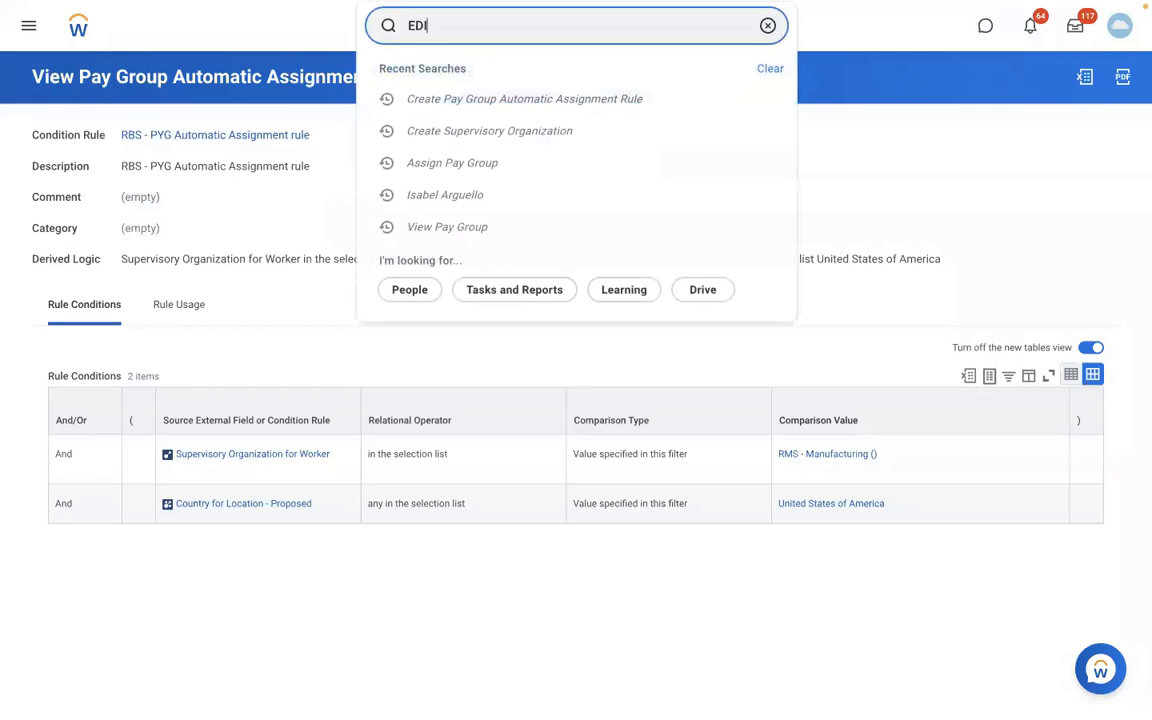
{"action": "key", "text": "BackSpace"}
{"action": "key", "text": "BackSpace"}
{"action": "key", "text": "BackSpace"}
{"action": "key", "text": "BackSpace"}
{"action": "type", "text": "VIEW PAY GROUP"}
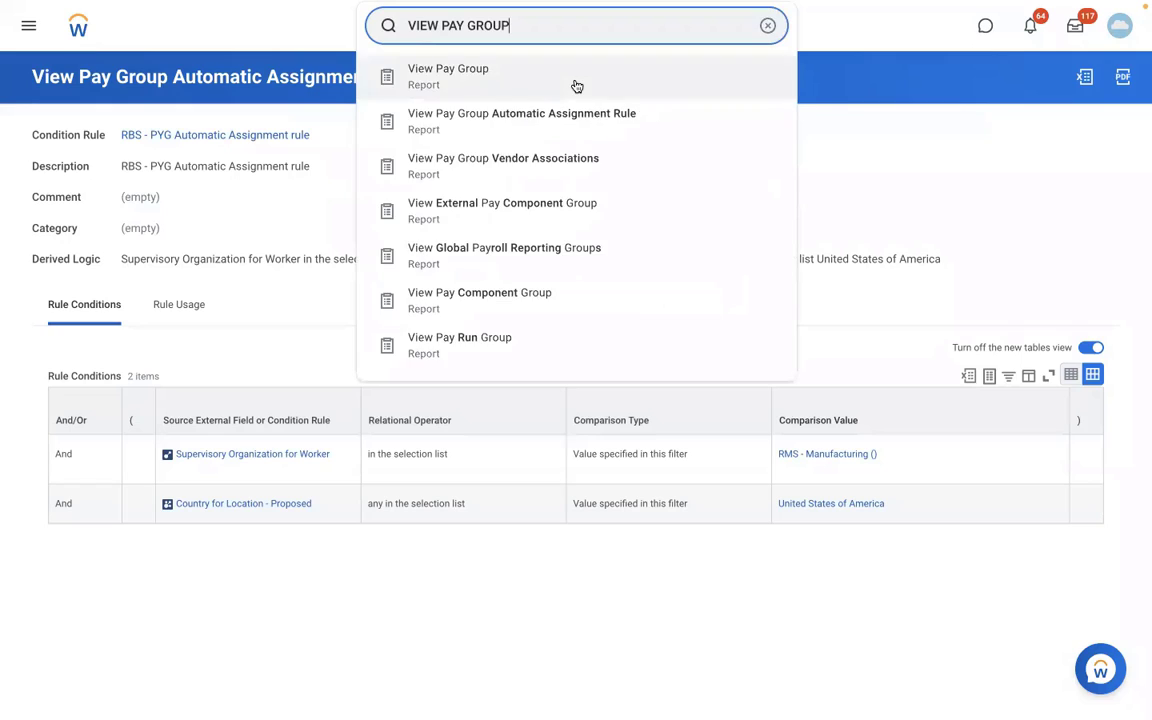
{"action": "left_click", "coordinate": [573, 85]}
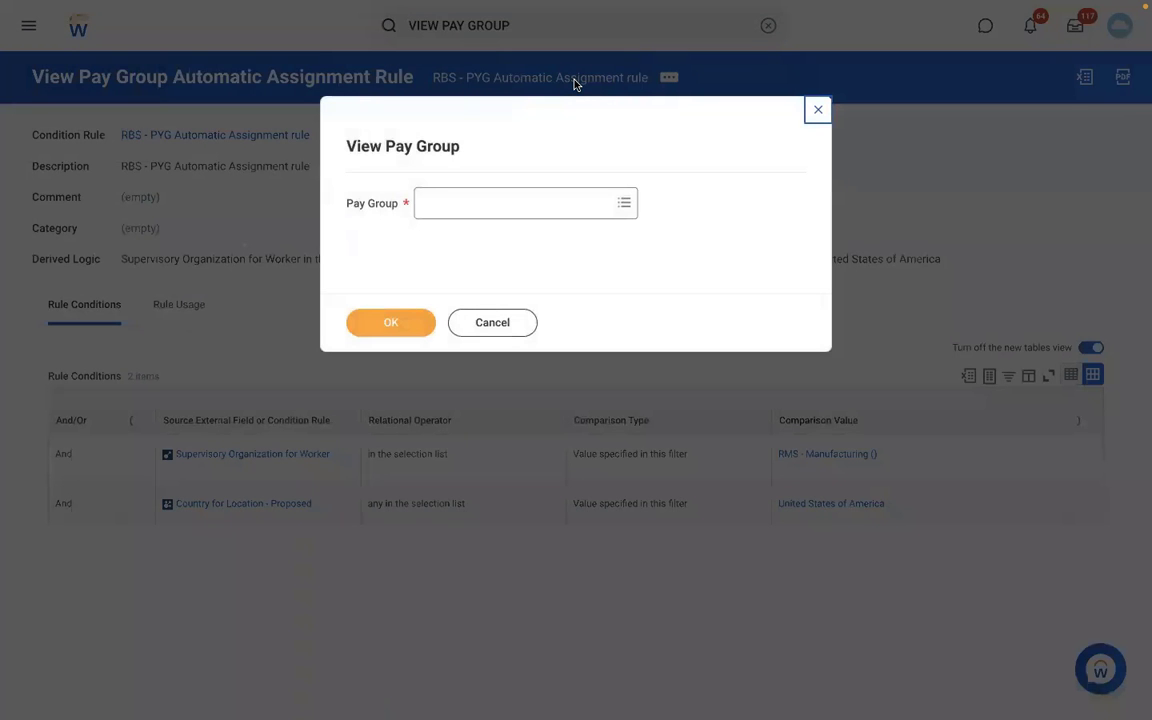
Display the RBS - Monthly PYG pay group.
{"action": "left_click", "coordinate": [473, 204]}
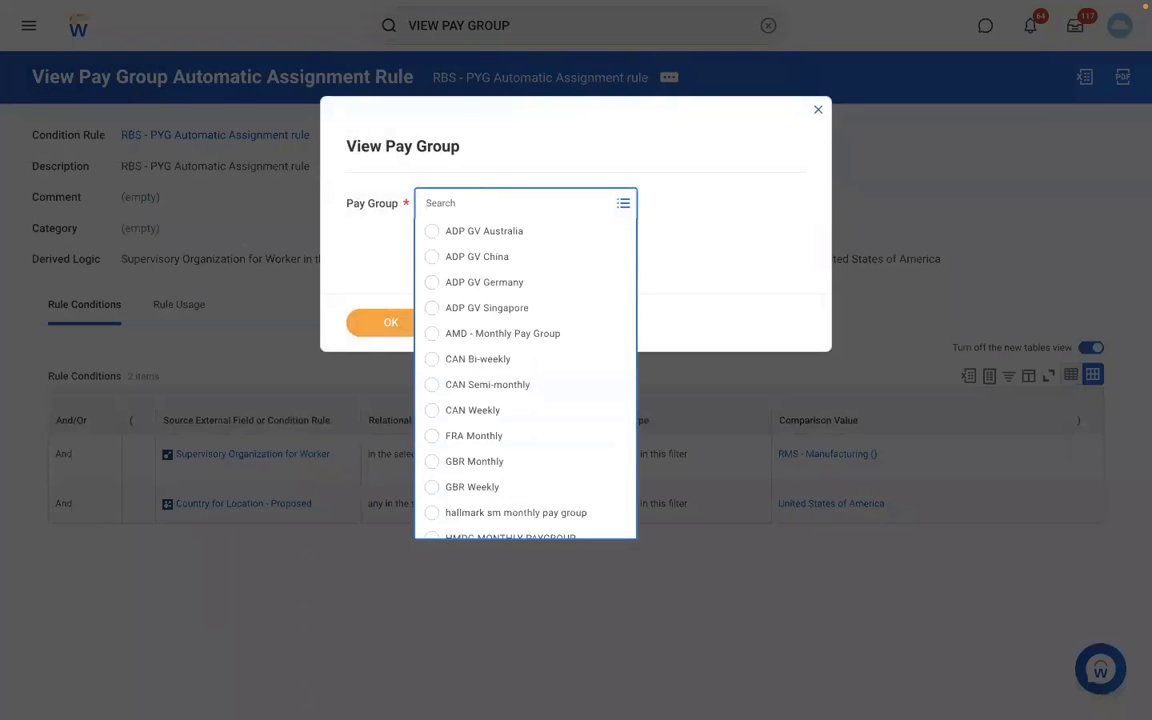
{"action": "type", "text": "RBS"}
{"action": "key", "text": "Return"}
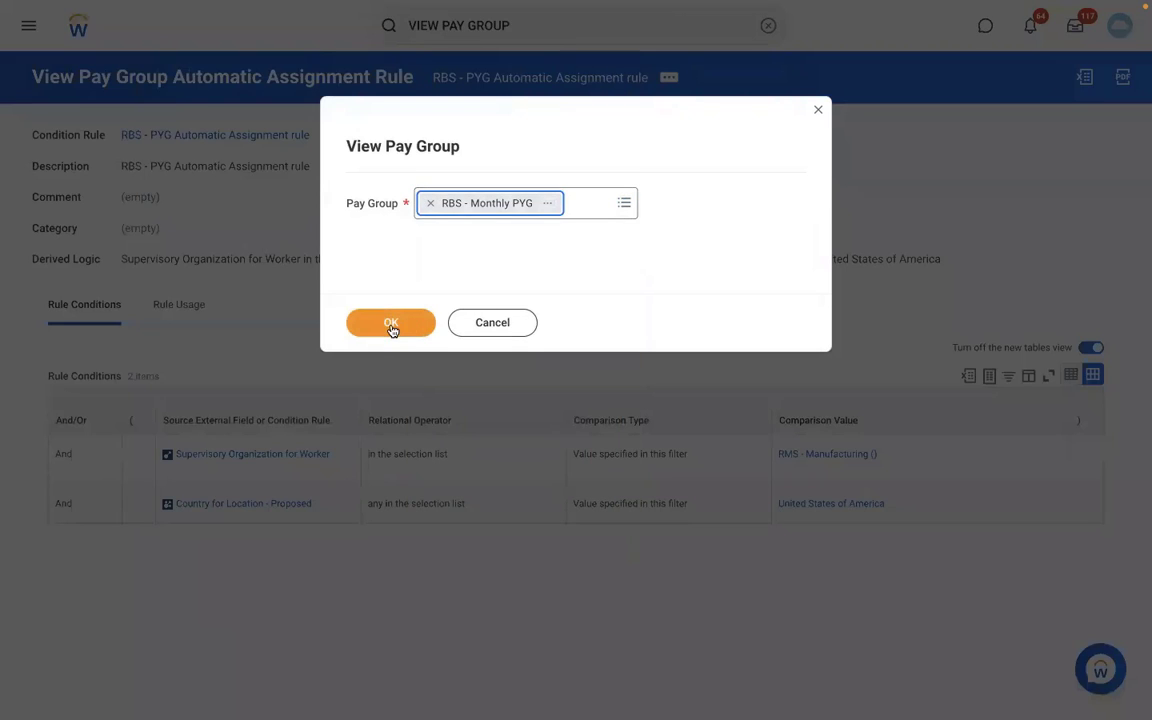
{"action": "left_click", "coordinate": [391, 325]}
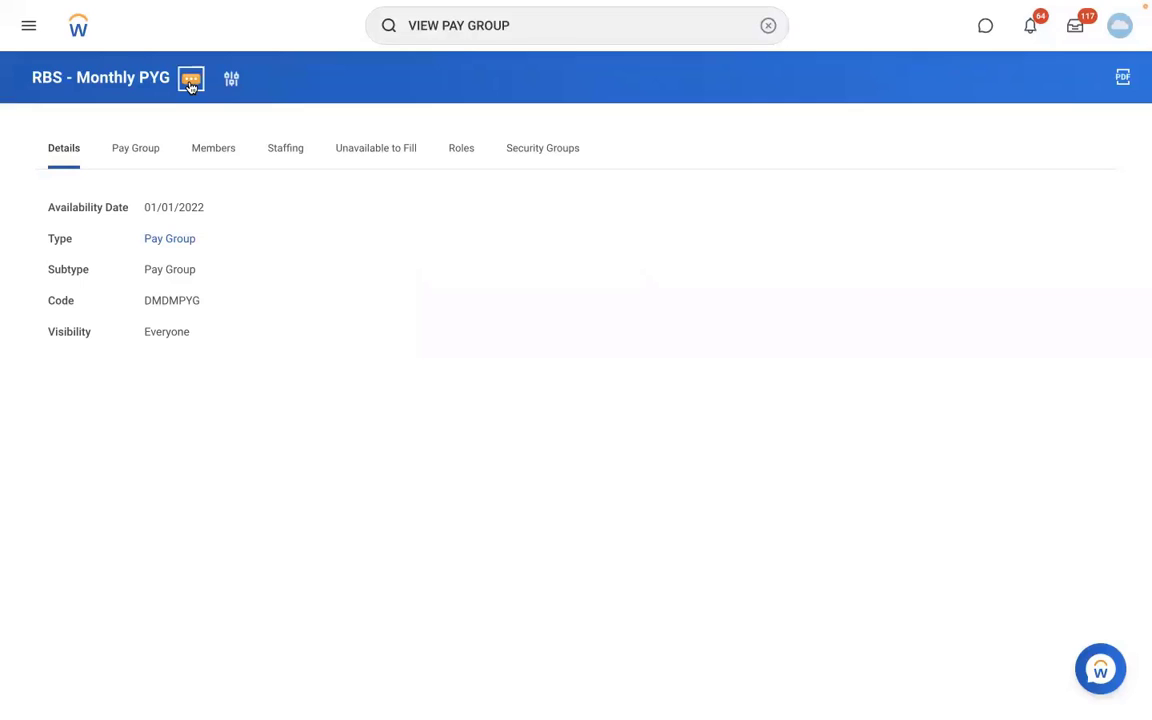
Edit the pay group's organization, adding the "RBS - PYG Automatic Assignment rule" as an assignment rule with start date 01/01/2022.
{"action": "left_click", "coordinate": [191, 82]}
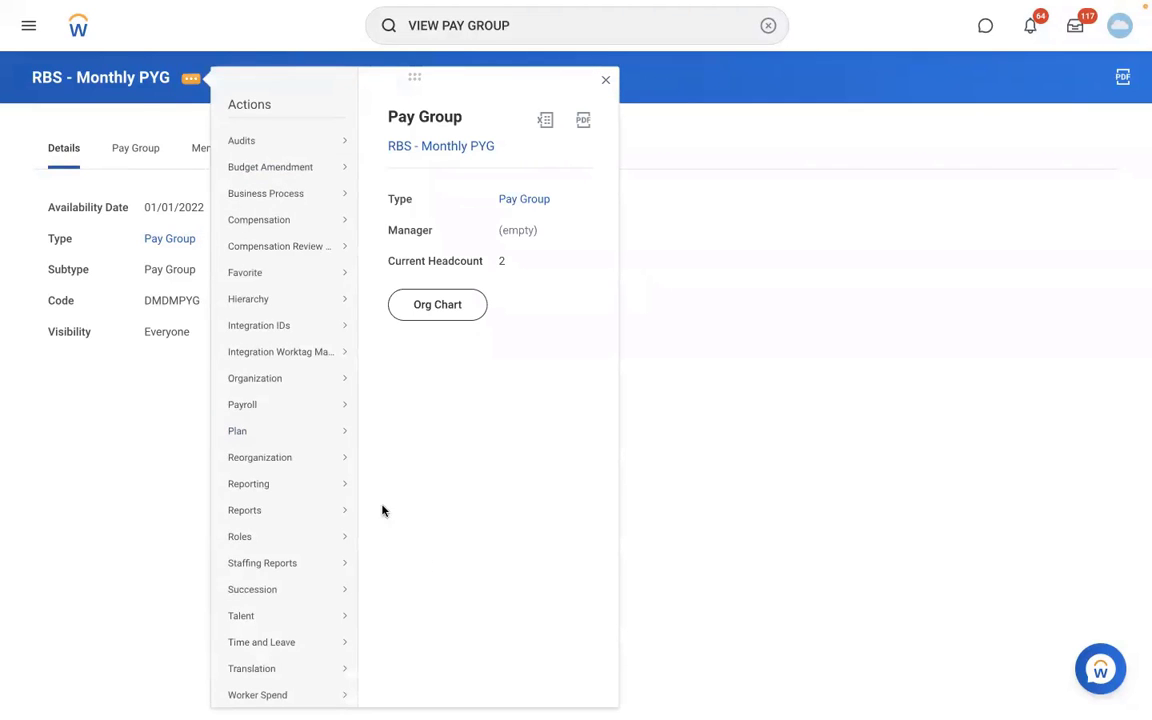
{"action": "mouse_move", "coordinate": [298, 382]}
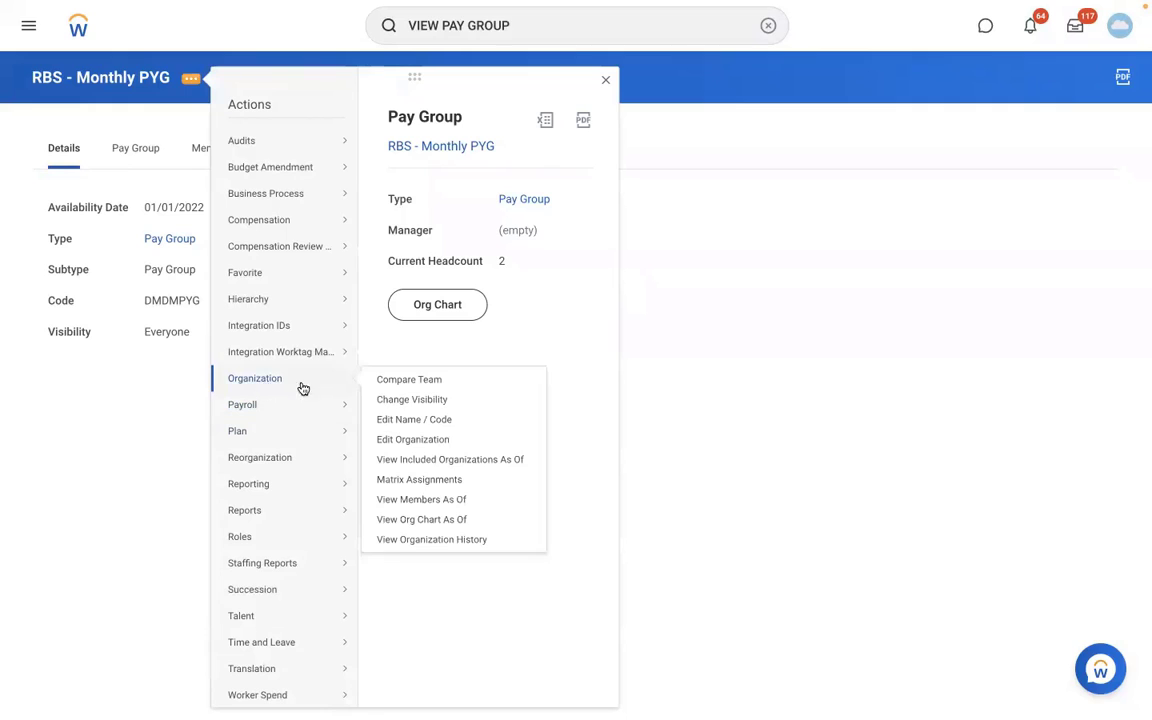
{"action": "left_click", "coordinate": [400, 435]}
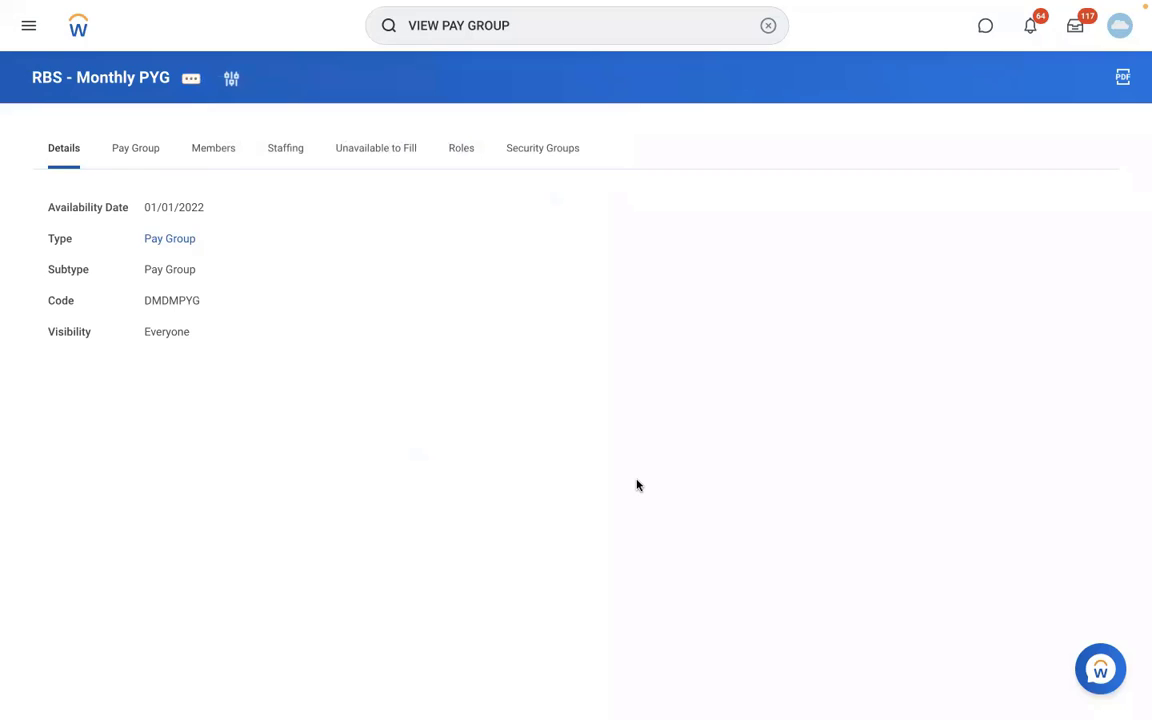
{"action": "scroll", "coordinate": [637, 485], "scroll_direction": "down", "scroll_amount": 1}
{"action": "scroll", "coordinate": [637, 485], "scroll_direction": "down", "scroll_amount": 5}
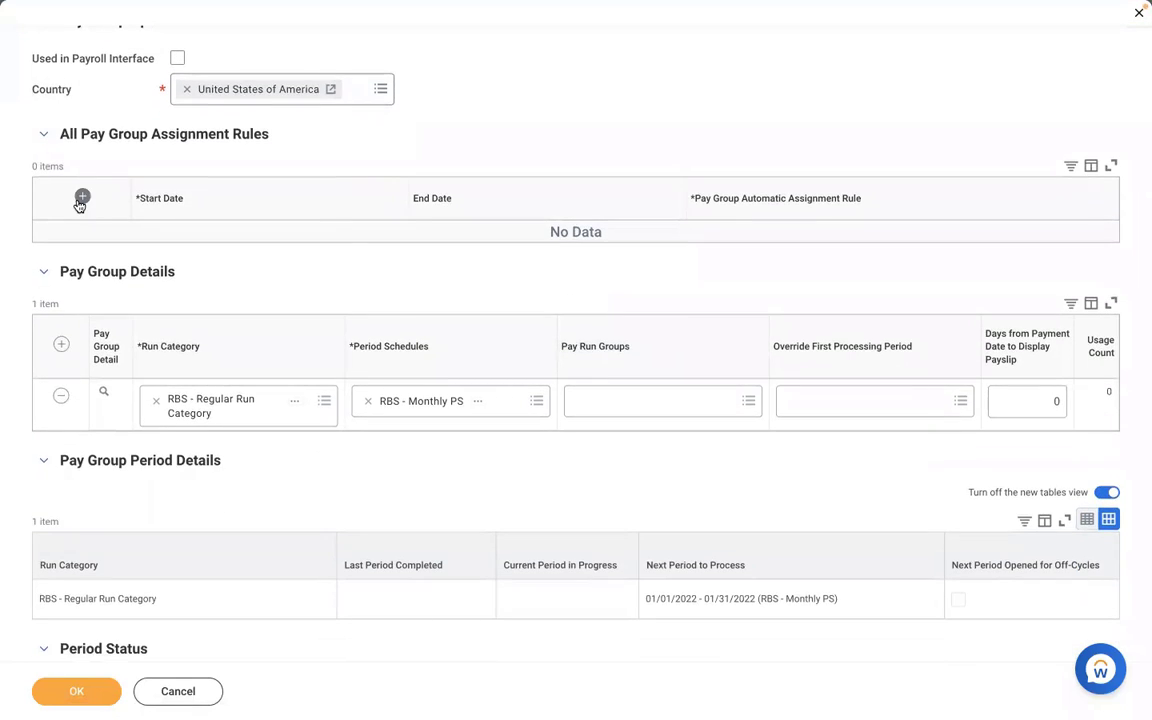
{"action": "left_click", "coordinate": [81, 199]}
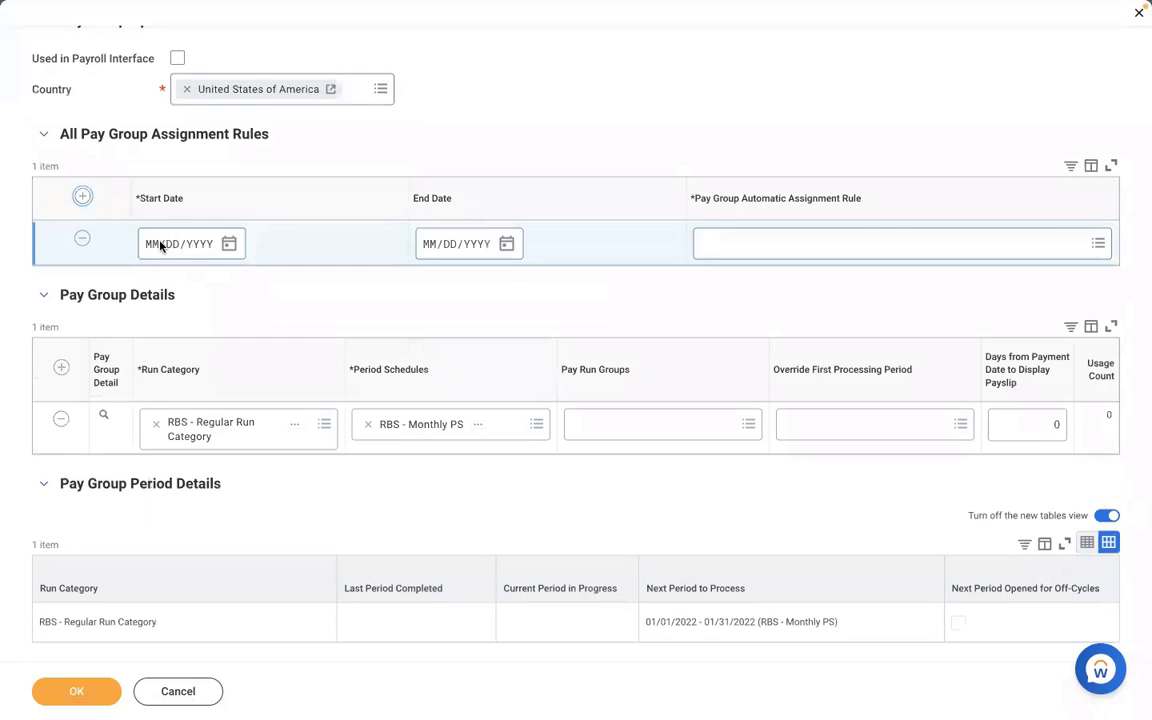
{"action": "left_click", "coordinate": [158, 246]}
{"action": "type", "text": "01012022"}
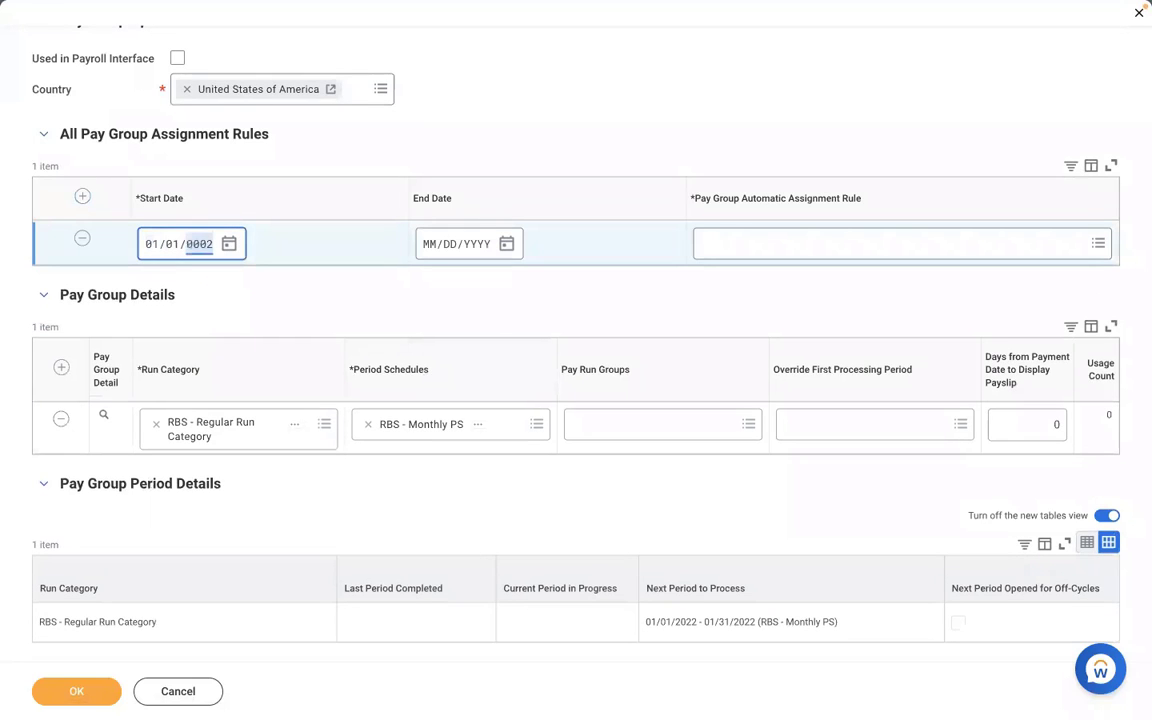
{"action": "left_click", "coordinate": [764, 246]}
{"action": "type", "text": "RBS - PYG Automatic Assignment rule"}
{"action": "key", "text": "Return"}
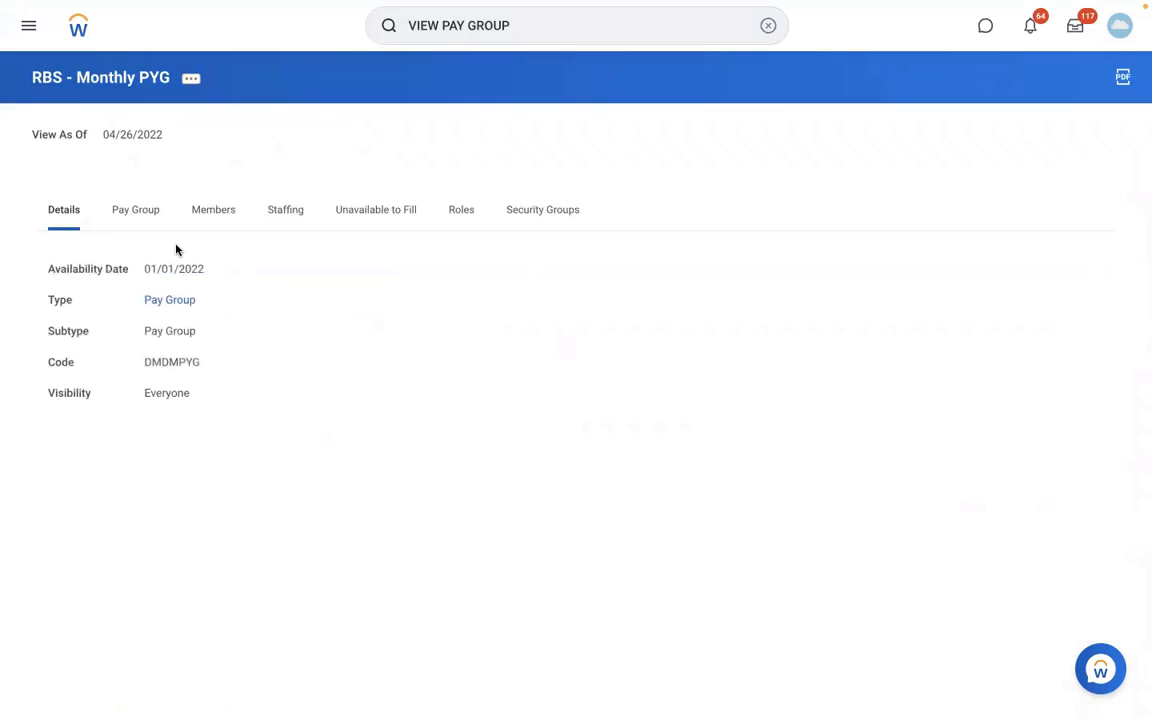
Review the RBS - Monthly PYG pay group's assignment rules and its members.
{"action": "left_click", "coordinate": [141, 230]}
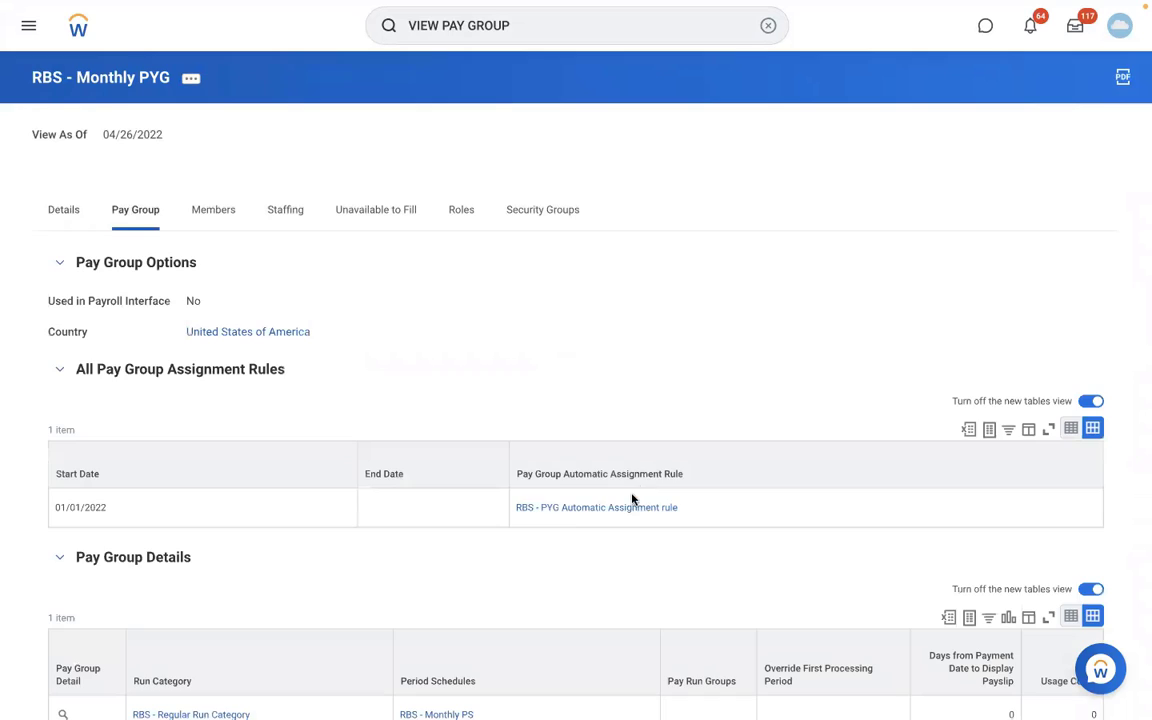
{"action": "left_click", "coordinate": [216, 213]}
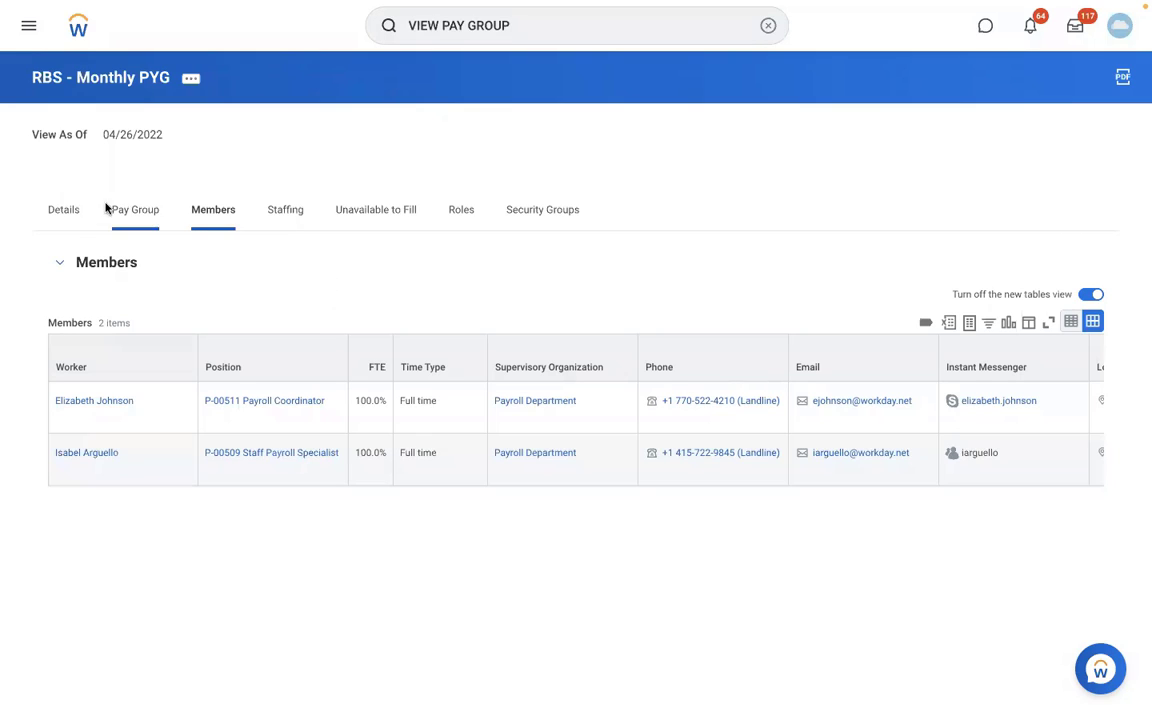
{"action": "left_click", "coordinate": [135, 210]}
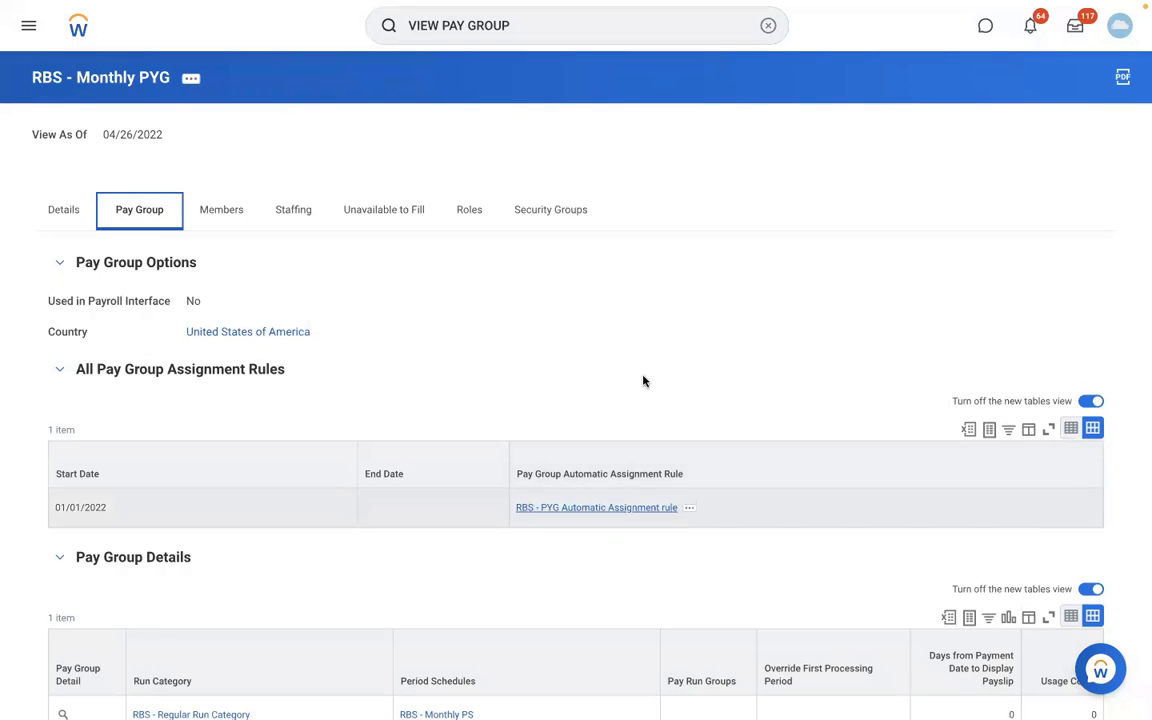
Go from the assignment rule to the RMS - Manufacturing organization and view its staffing information.
{"action": "left_click", "coordinate": [632, 508]}
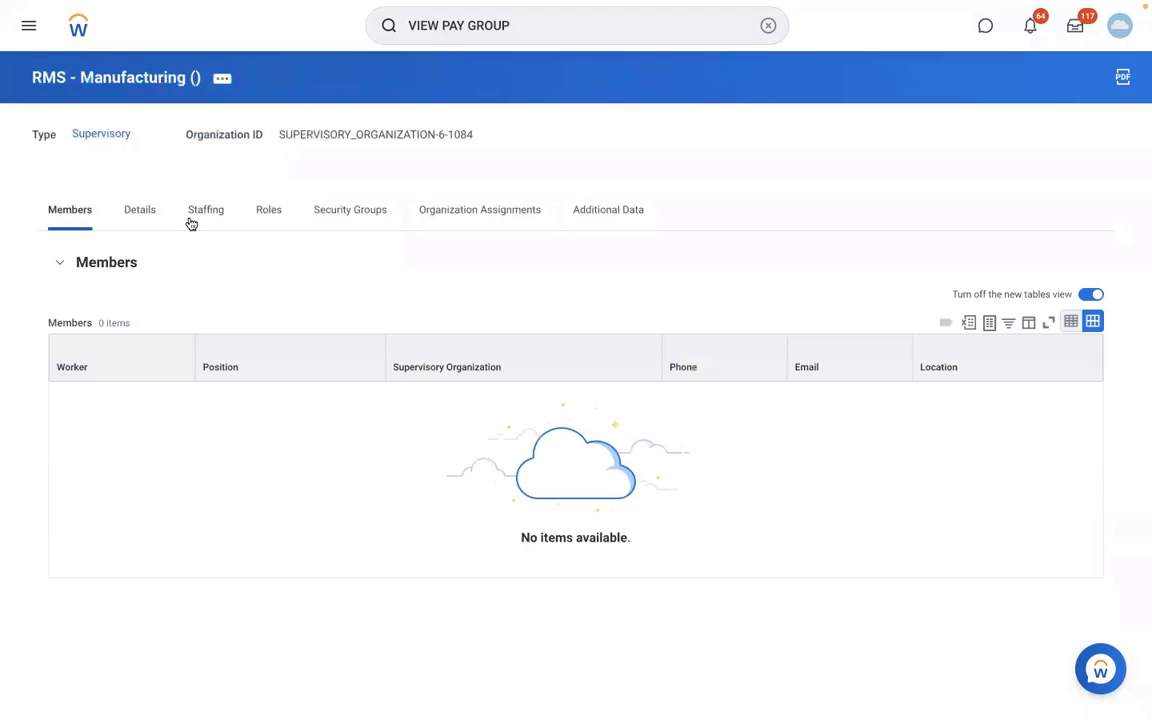
{"action": "left_click", "coordinate": [200, 218]}
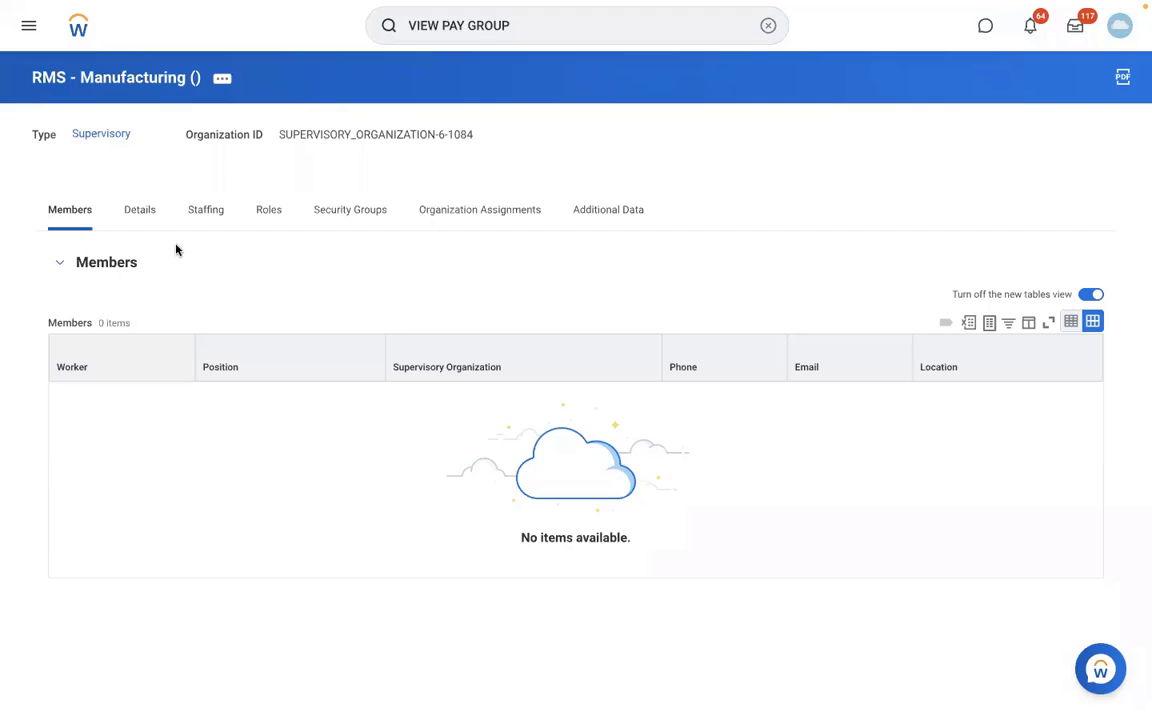
View the details of the RMS - Manufacturing organization.
{"action": "left_click", "coordinate": [141, 213]}
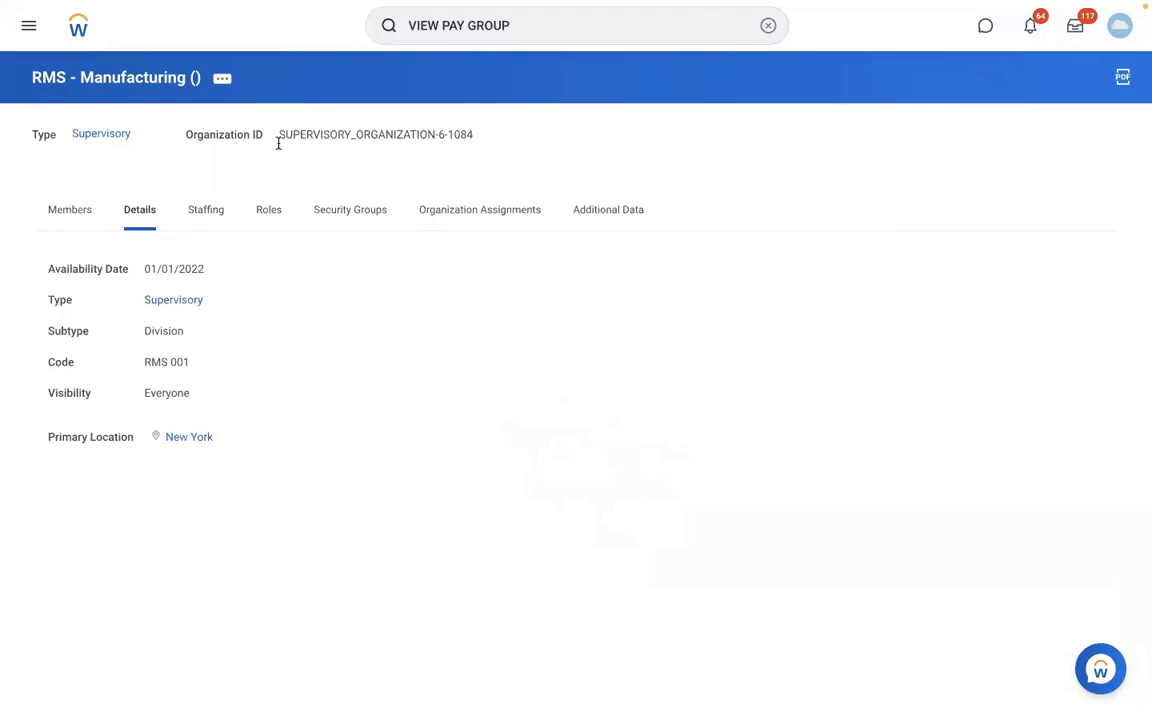
{"action": "left_click", "coordinate": [531, 32]}
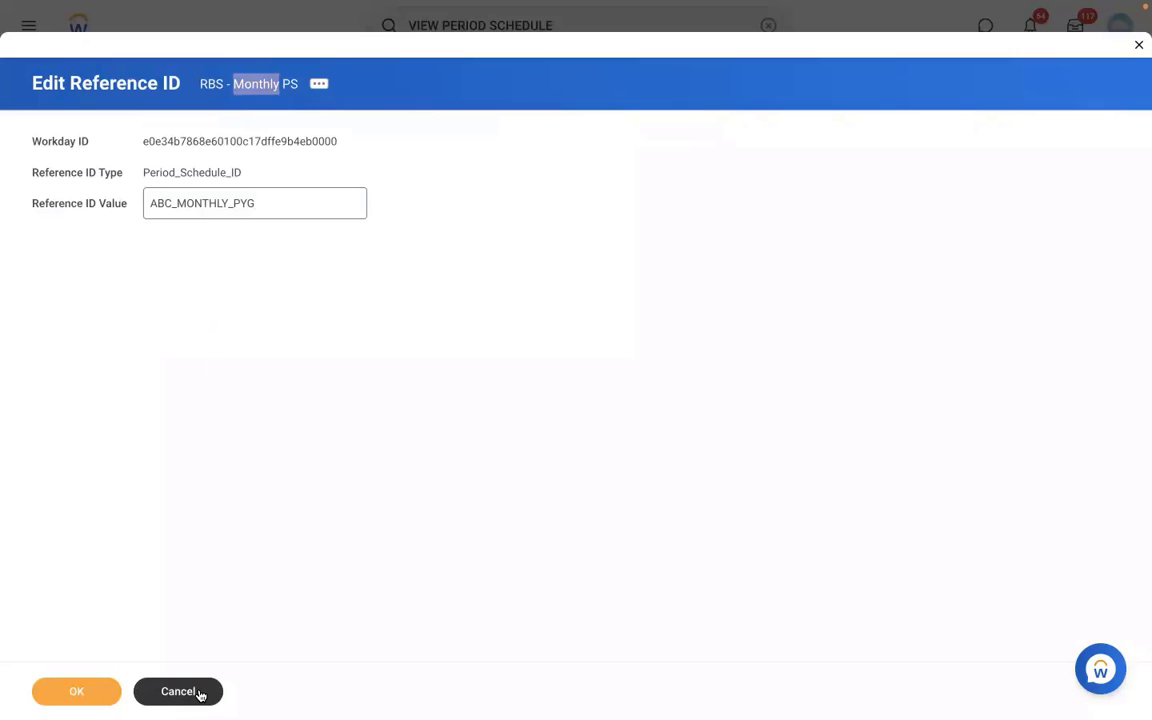
Cancel the reference ID edit for the RBS - Monthly PS period schedule and discard its changes.
{"action": "left_click", "coordinate": [199, 693]}
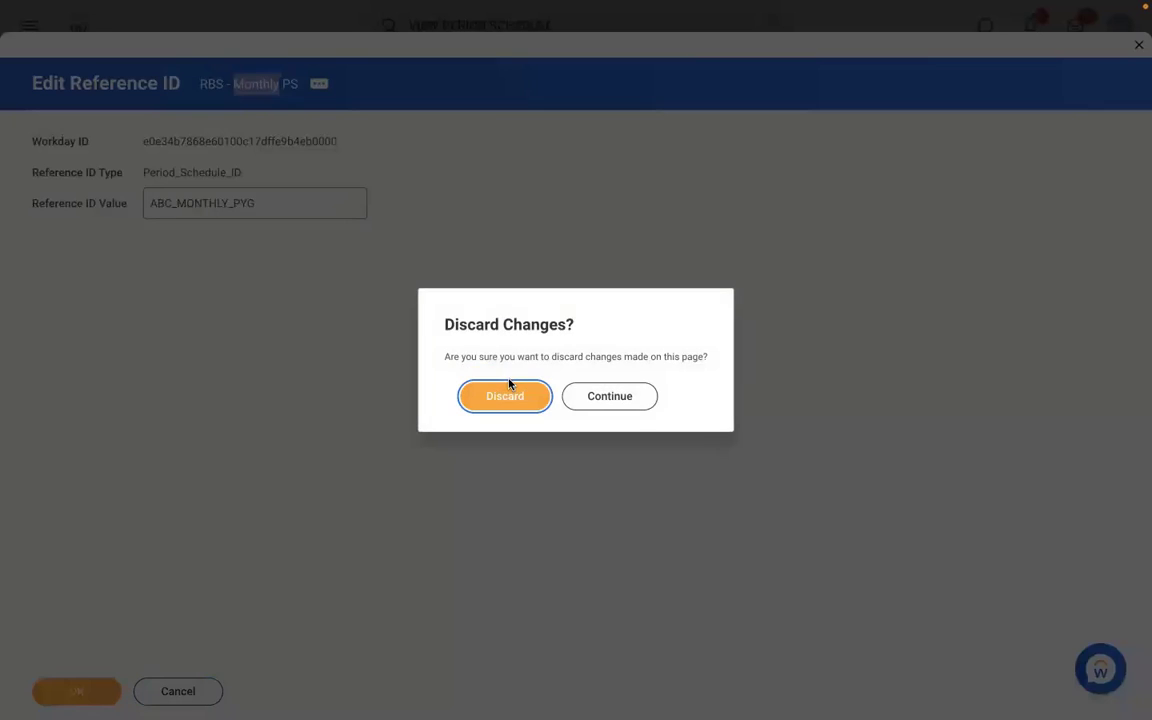
{"action": "left_click", "coordinate": [483, 396]}
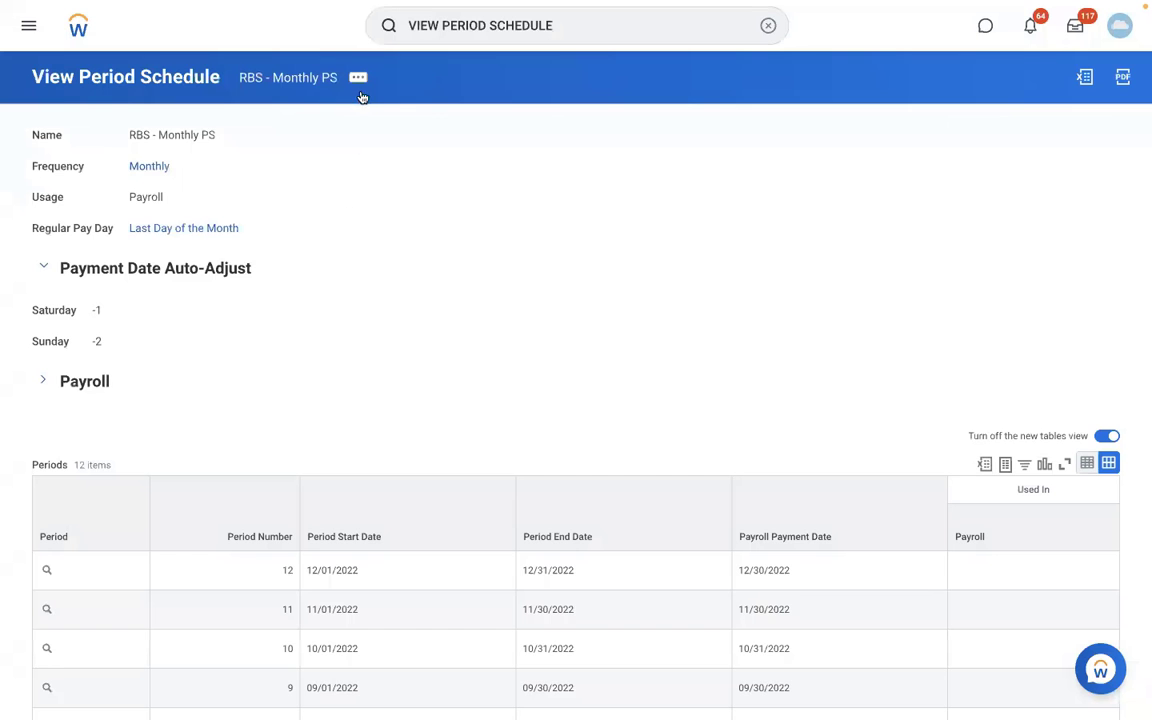
Search for the Maintain Reference IDs task and open it.
{"action": "left_click", "coordinate": [766, 40]}
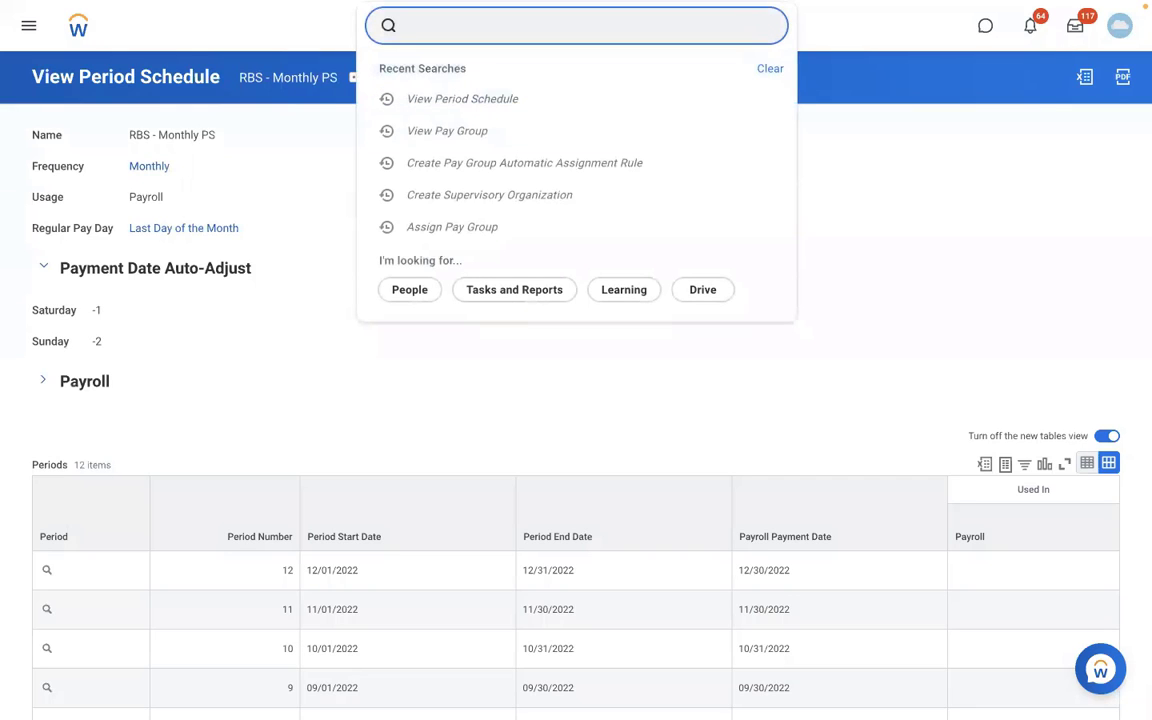
{"action": "type", "text": "MAINTAIN REF ID"}
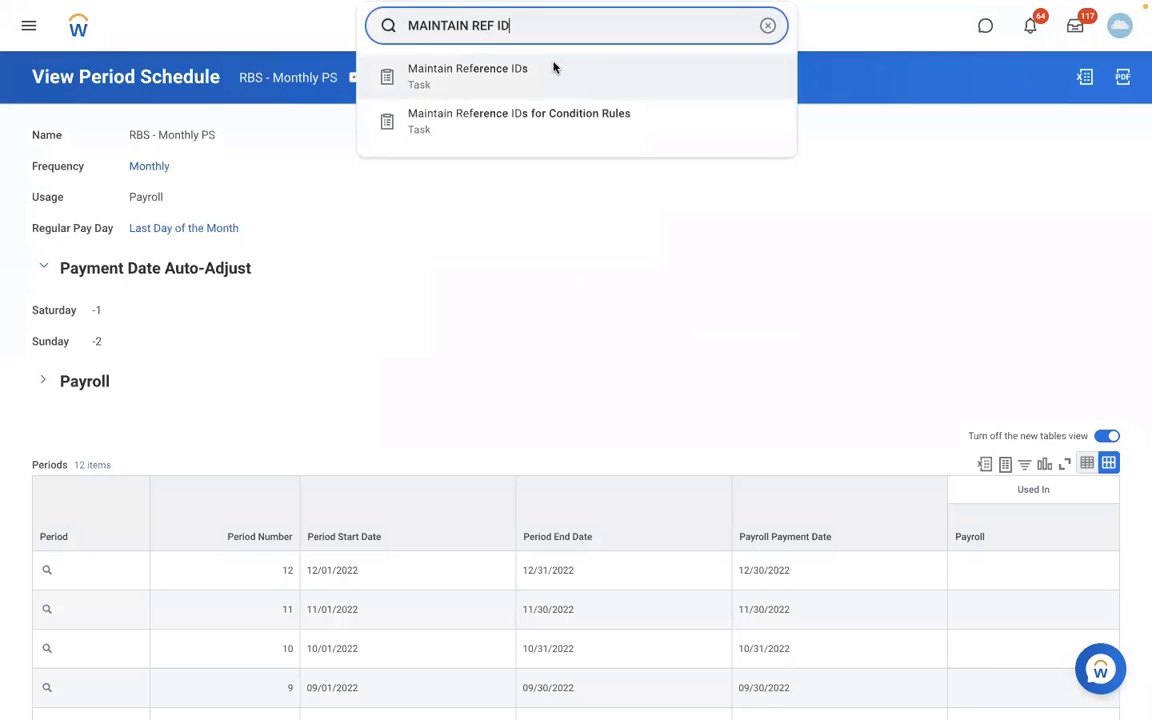
{"action": "left_click", "coordinate": [555, 68]}
Choose Period Schedule as the business object and display page 1 of its reference IDs.
{"action": "left_click", "coordinate": [531, 204]}
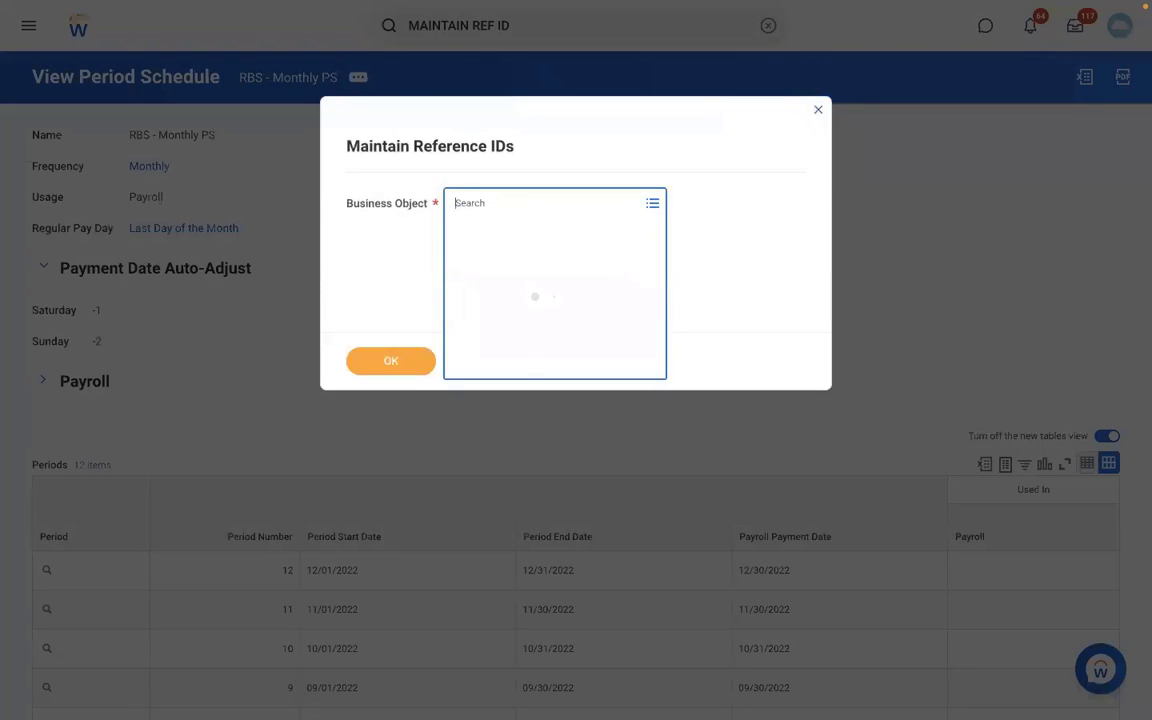
{"action": "type", "text": "PERIOD SCH"}
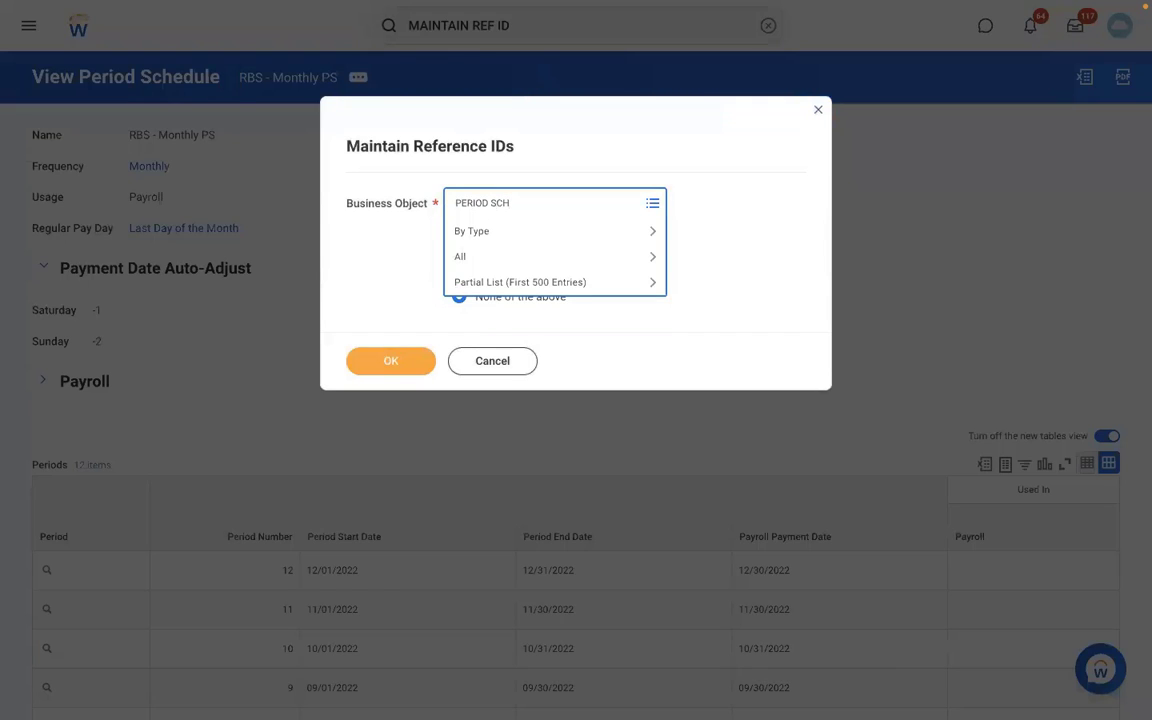
{"action": "key", "text": "Return"}
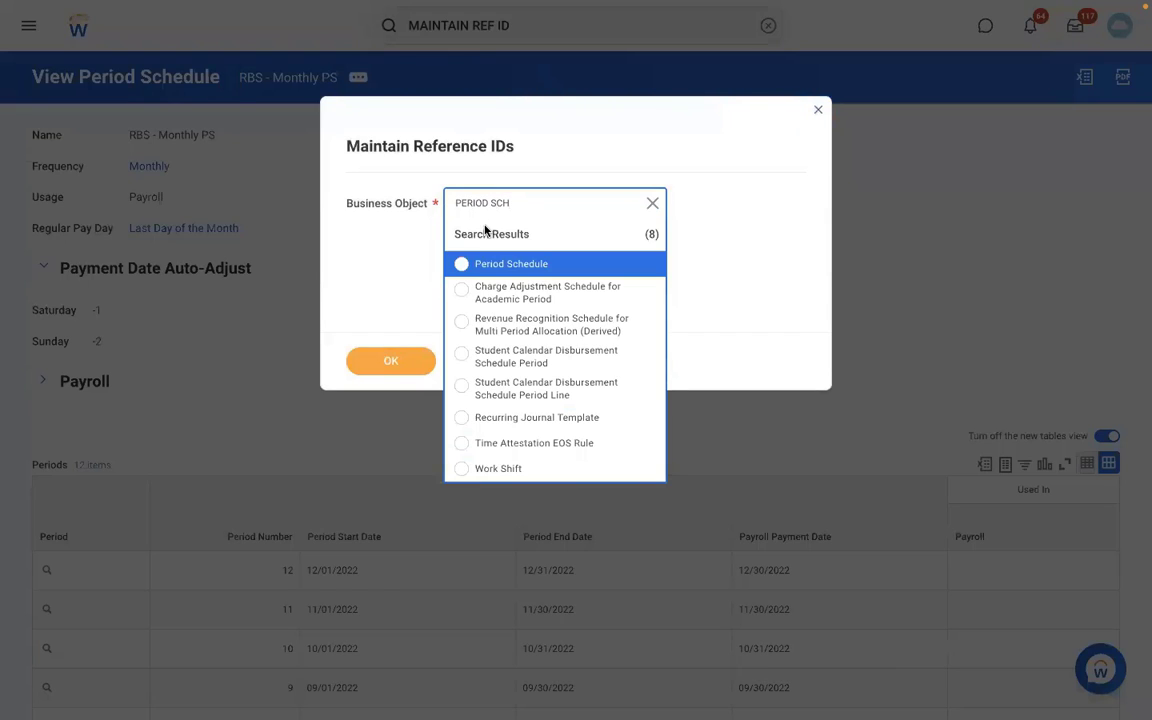
{"action": "left_click", "coordinate": [545, 263]}
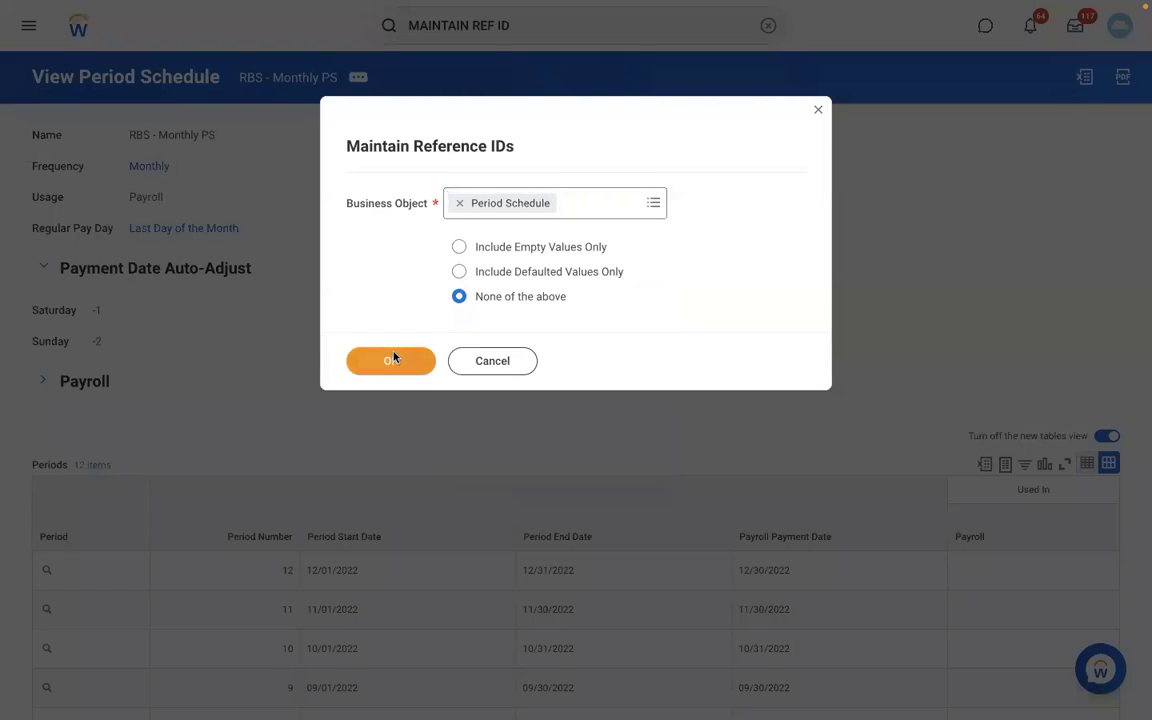
{"action": "left_click", "coordinate": [393, 358]}
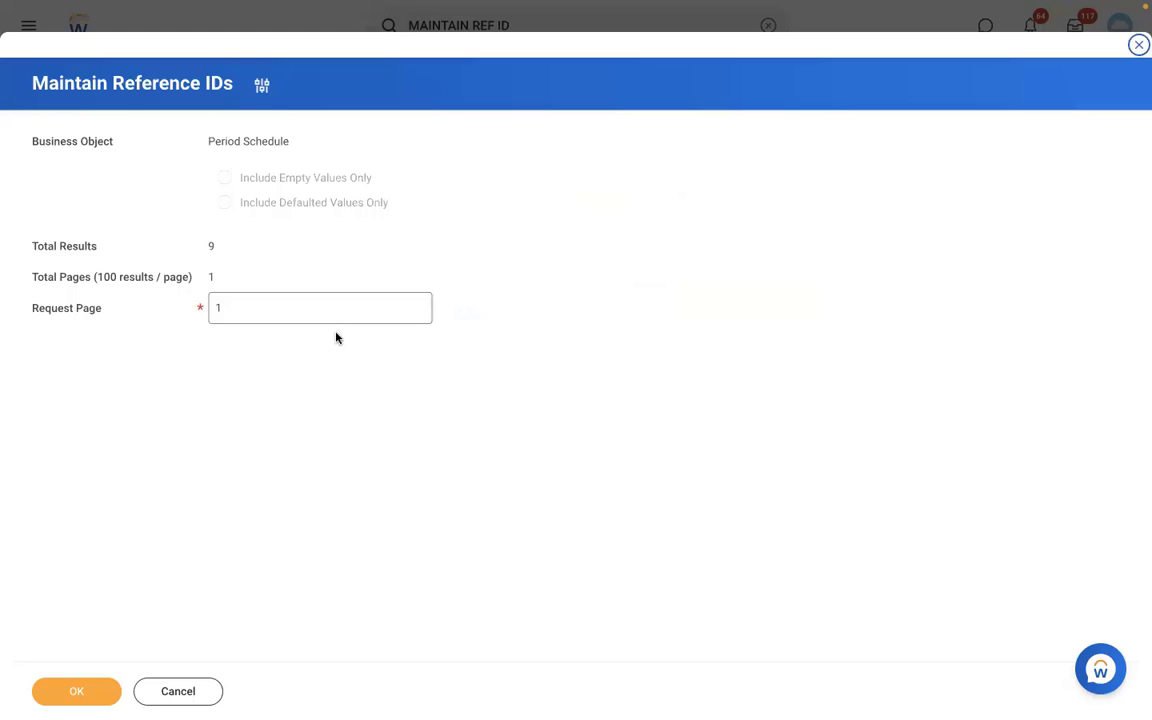
{"action": "left_click", "coordinate": [80, 690]}
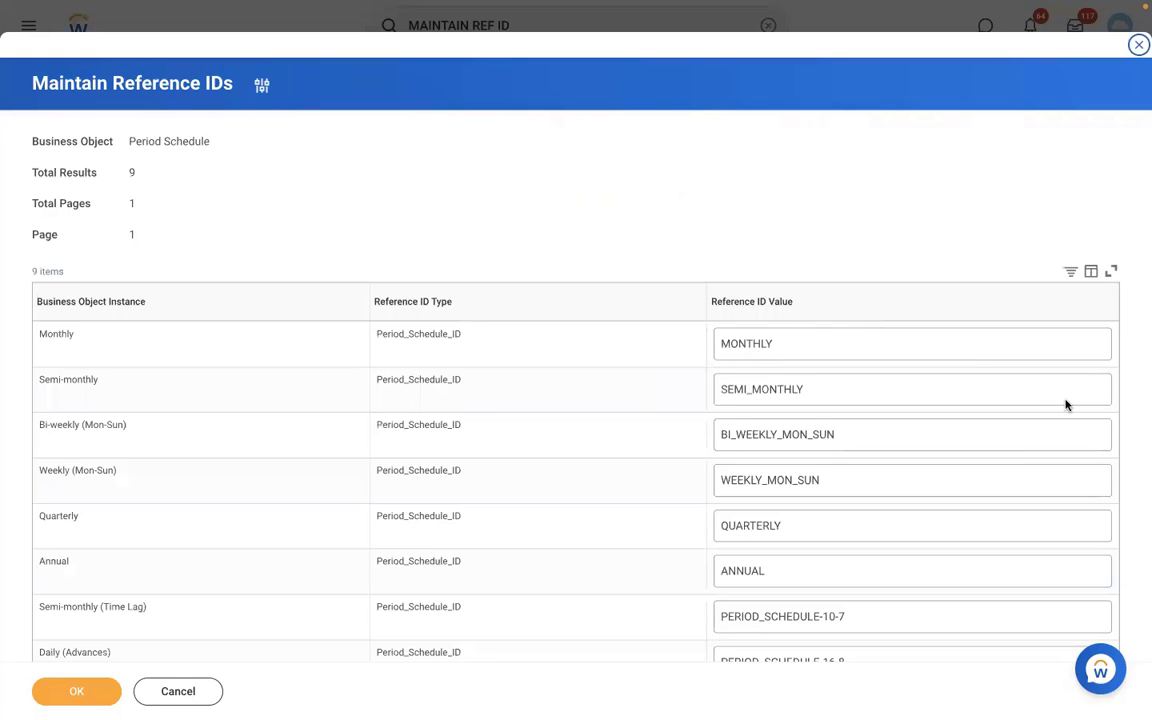
{"action": "double_click", "coordinate": [975, 425]}
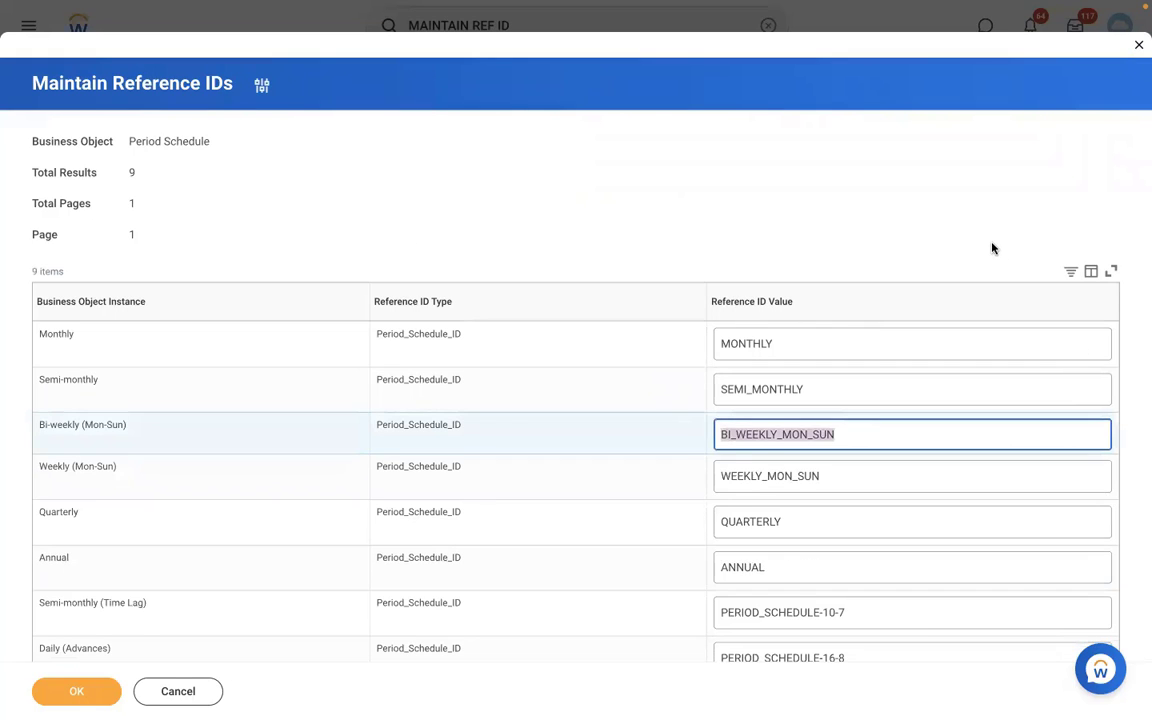
{"action": "left_click", "coordinate": [992, 248]}
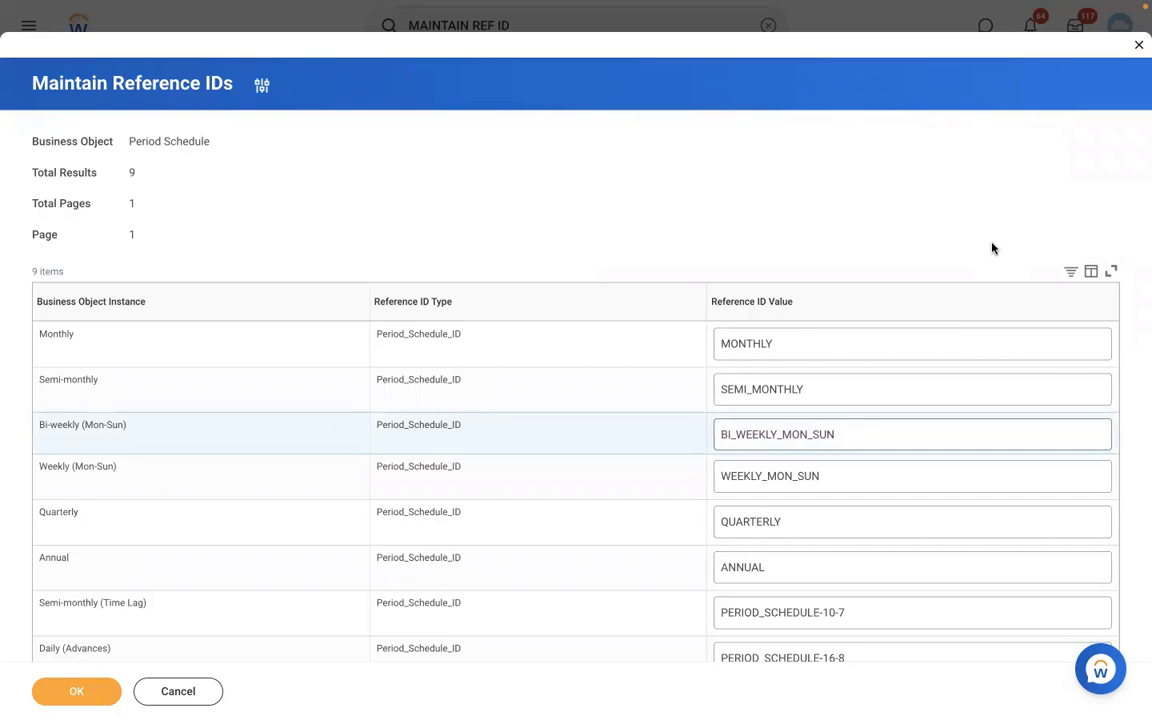
Switch to the Word document and insert blank lines below the numbered payroll setup list to make room for a second list.
{"action": "key", "text": "ctrl+Left"}
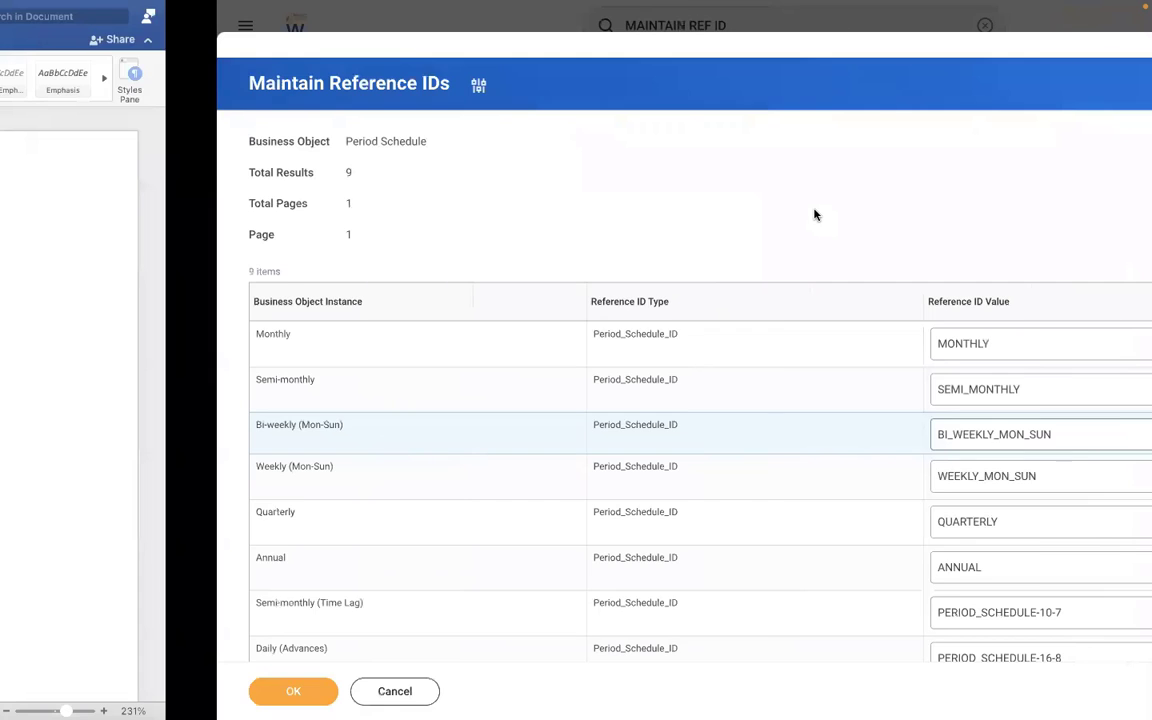
{"action": "left_click", "coordinate": [221, 501]}
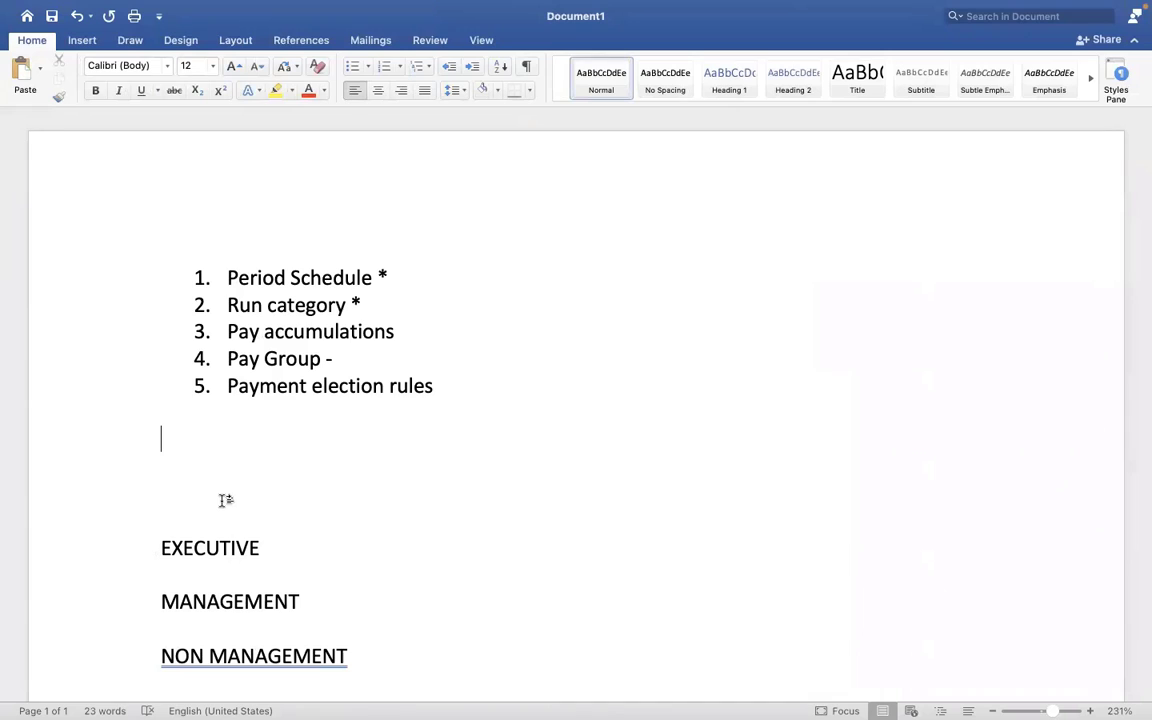
{"action": "key", "text": "Return"}
{"action": "key", "text": "Return"}
{"action": "key", "text": "Return"}
{"action": "key", "text": "Return"}
{"action": "key", "text": "Return"}
{"action": "key", "text": "Return"}
{"action": "key", "text": "Return"}
{"action": "key", "text": "Return"}
{"action": "key", "text": "Return"}
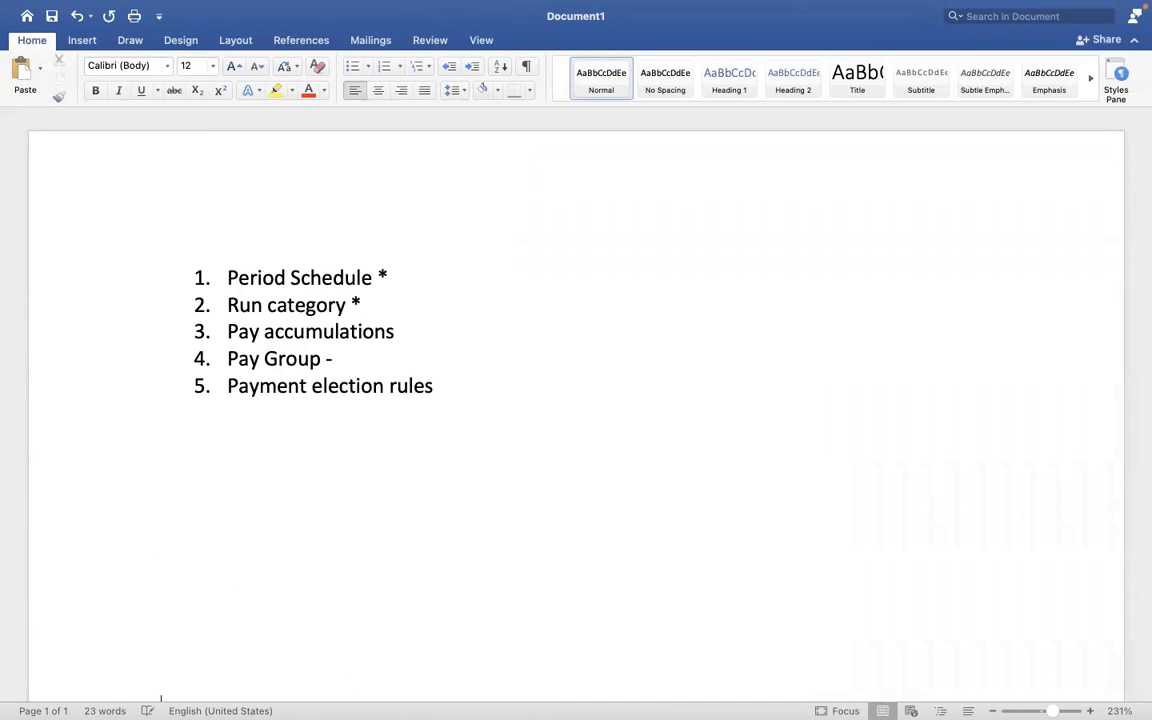
{"action": "left_click", "coordinate": [225, 447]}
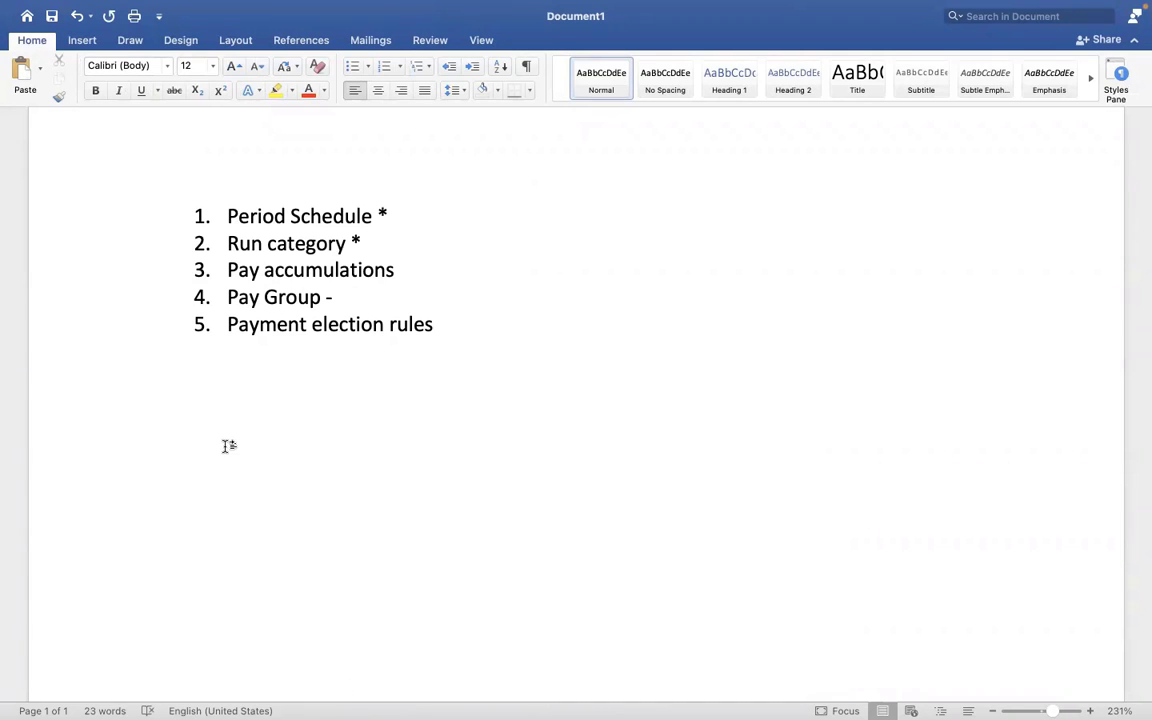
Start a new numbered list below the first one with the item "Assign PYG at worker level.".
{"action": "type", "text": "1. aSS"}
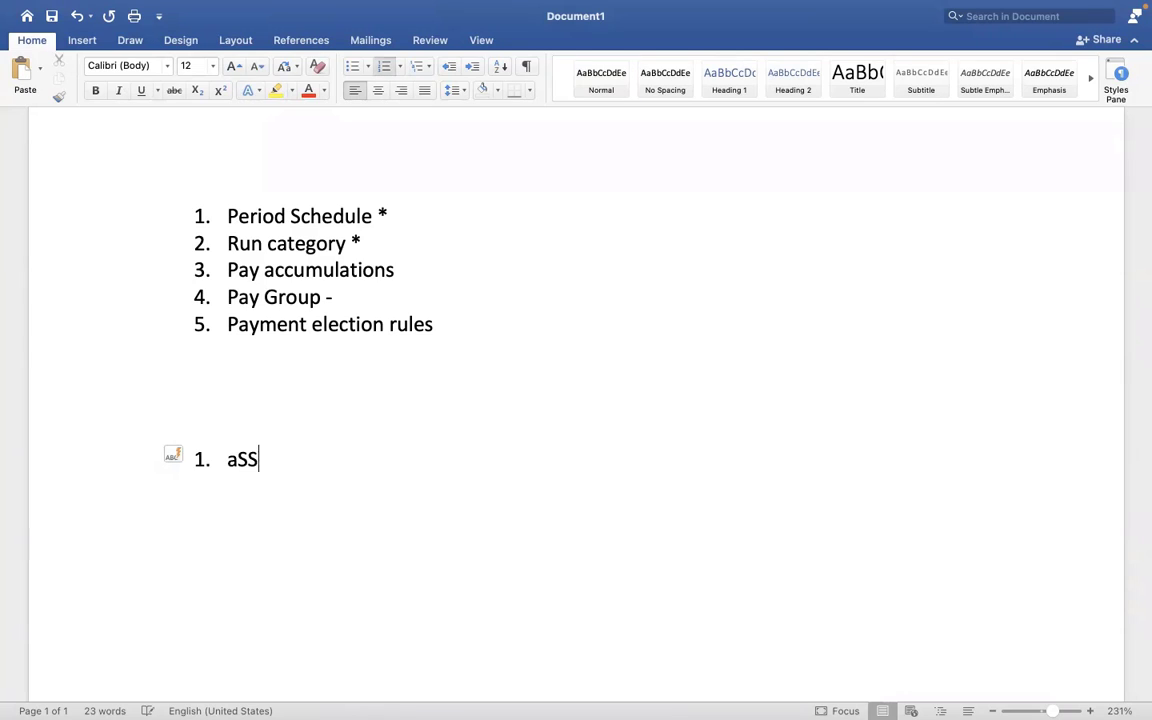
{"action": "type", "text": "IGN pyg"}
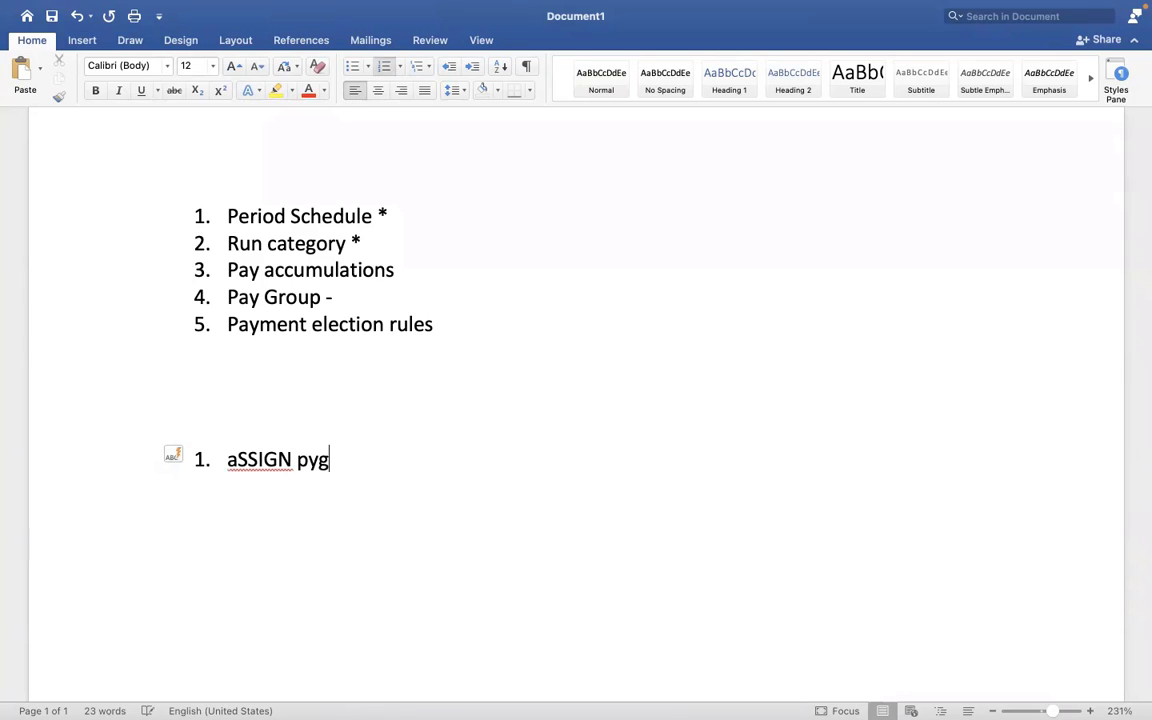
{"action": "key", "text": "BackSpace"}
{"action": "key", "text": "BackSpace"}
{"action": "key", "text": "BackSpace"}
{"action": "key", "text": "BackSpace"}
{"action": "key", "text": "BackSpace"}
{"action": "key", "text": "BackSpace"}
{"action": "key", "text": "BackSpace"}
{"action": "key", "text": "BackSpace"}
{"action": "key", "text": "BackSpace"}
{"action": "key", "text": "BackSpace"}
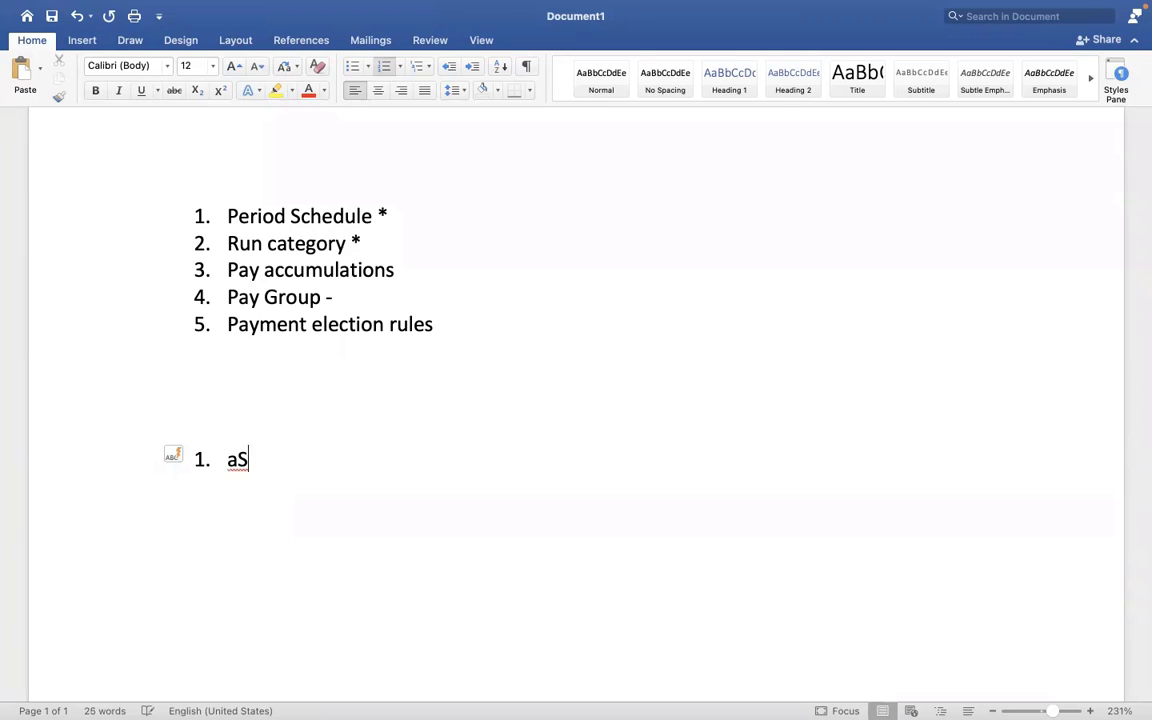
{"action": "type", "text": "Assig"}
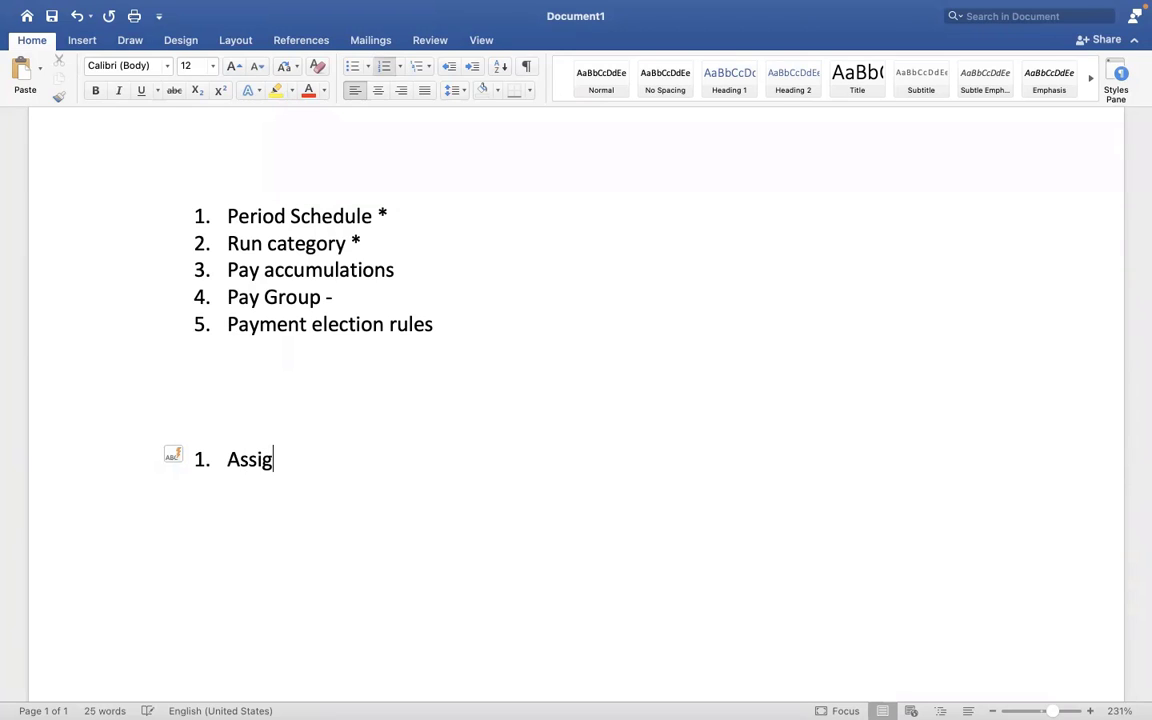
{"action": "type", "text": "n PYG at wo"}
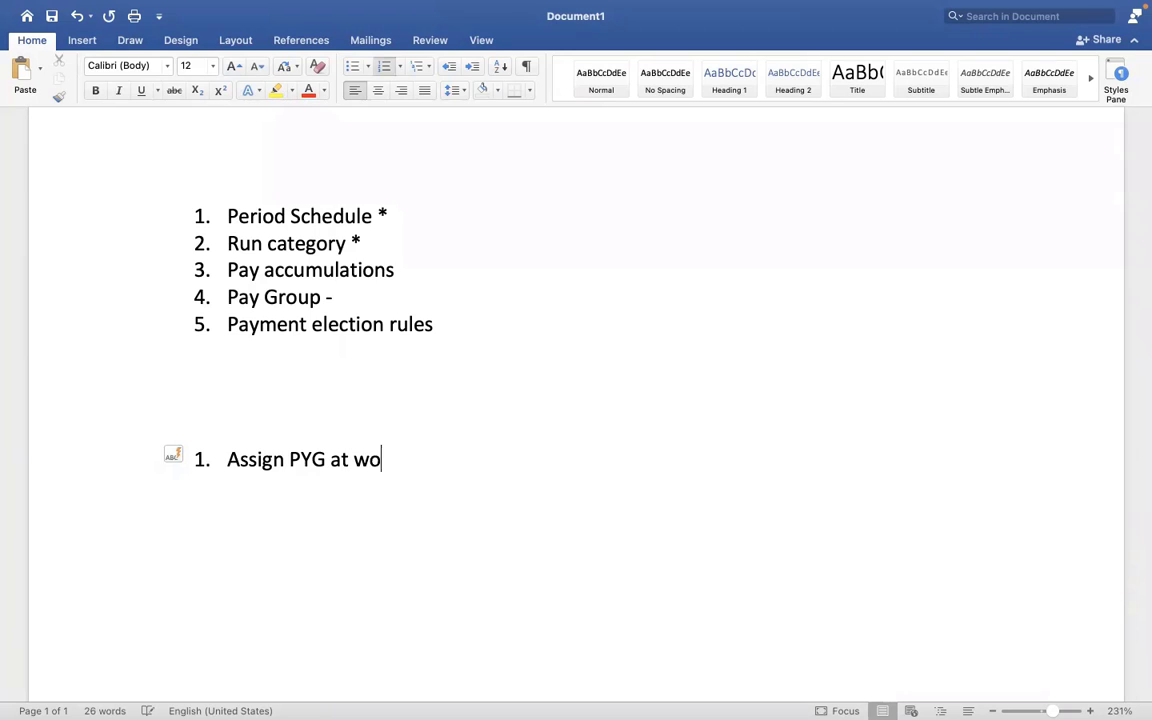
{"action": "type", "text": "rker level"}
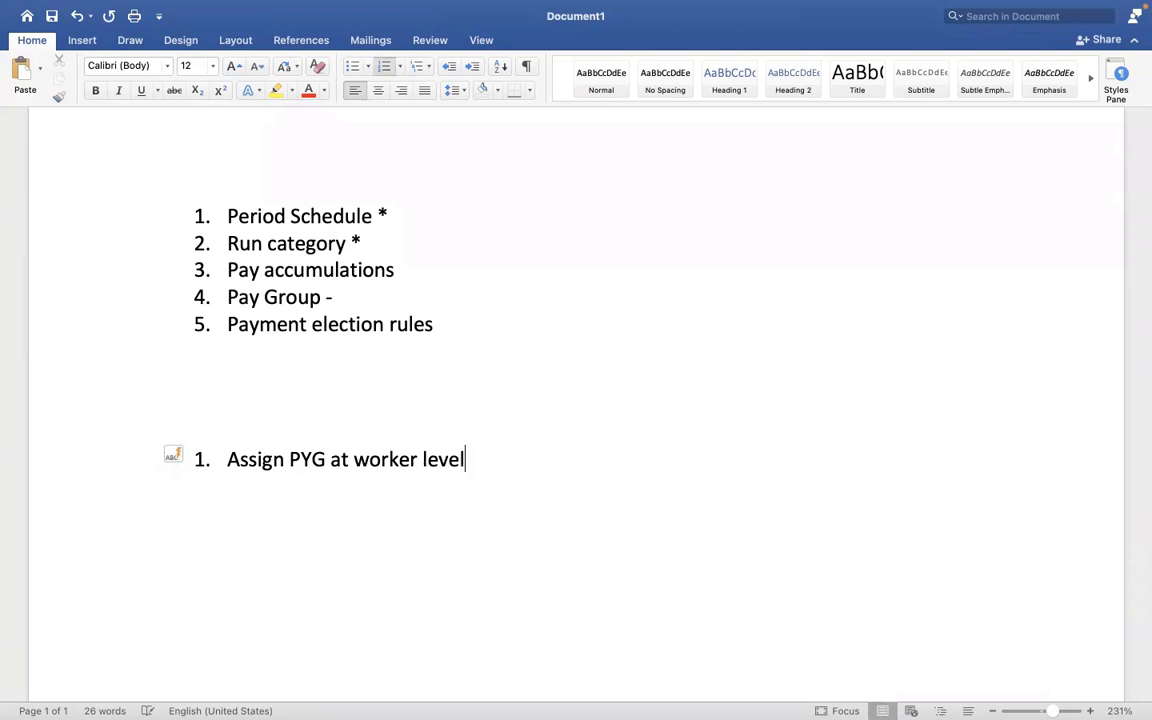
{"action": "type", "text": "."}
Add "Assign PYG task" as the second item of the new list.
{"action": "key", "text": "Return"}
{"action": "type", "text": "Assign"}
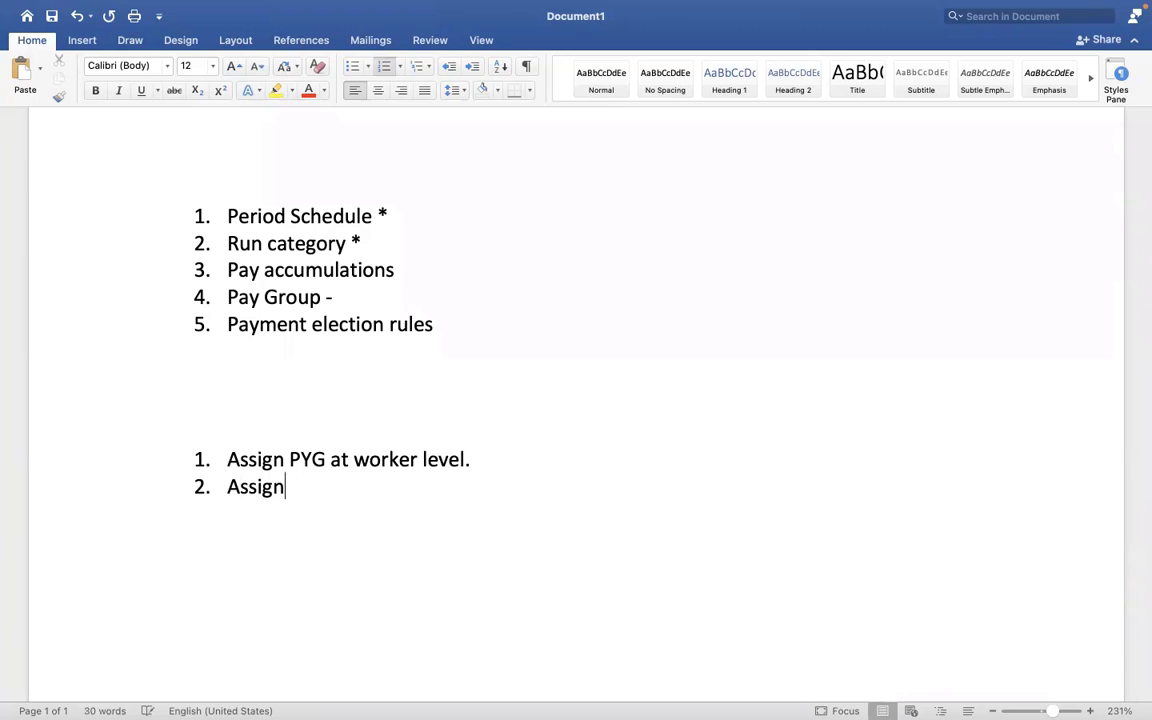
{"action": "type", "text": " PYG at"}
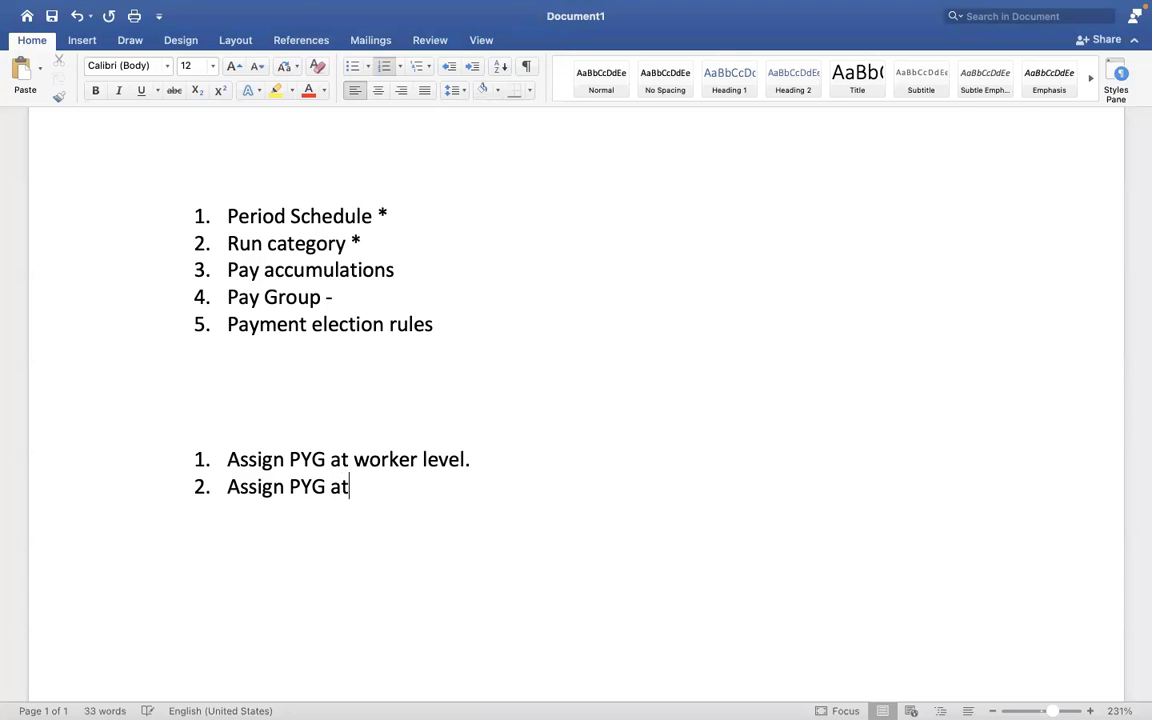
{"action": "key", "text": "BackSpace"}
{"action": "key", "text": "BackSpace"}
{"action": "type", "text": "task"}
Add "Assign pay group – Auto rule" as the third item of the list.
{"action": "key", "text": "Return"}
{"action": "type", "text": "A"}
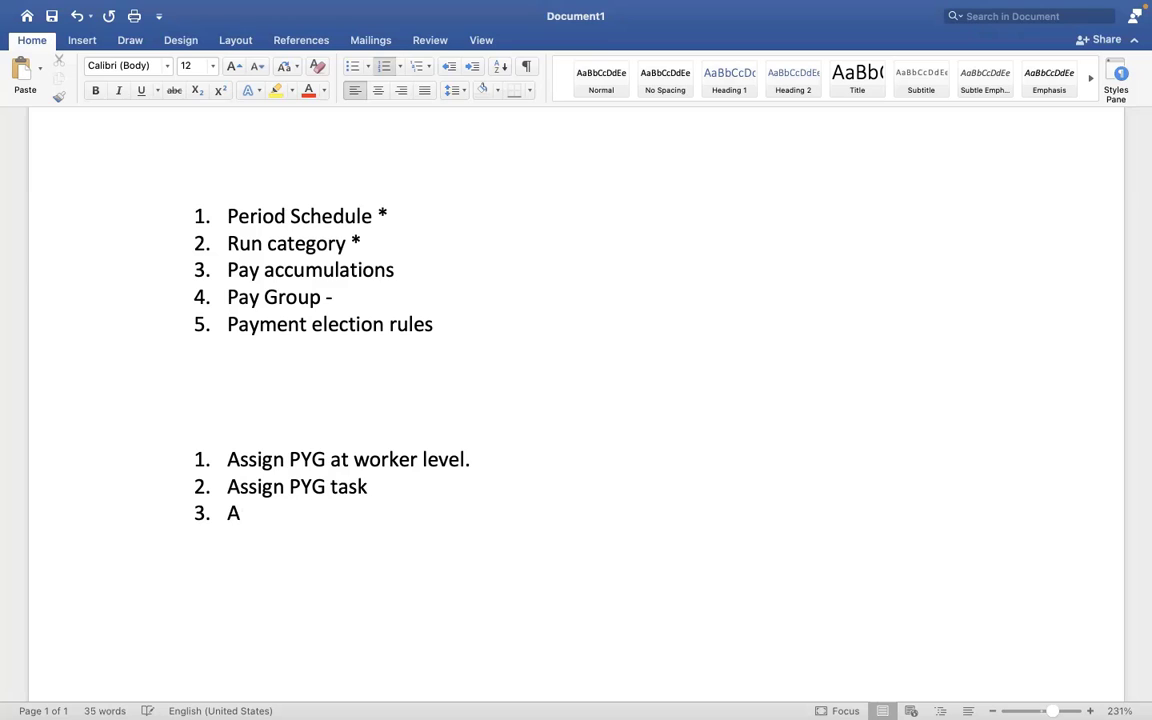
{"action": "type", "text": "ssign pay"}
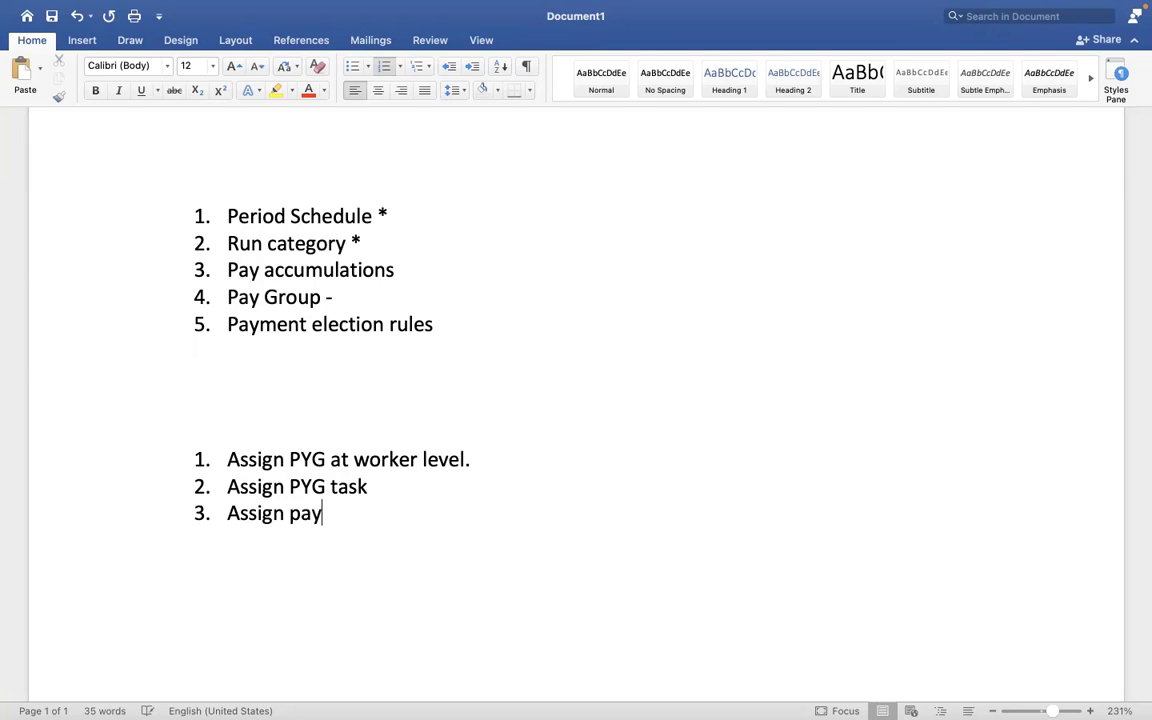
{"action": "type", "text": " group - Au"}
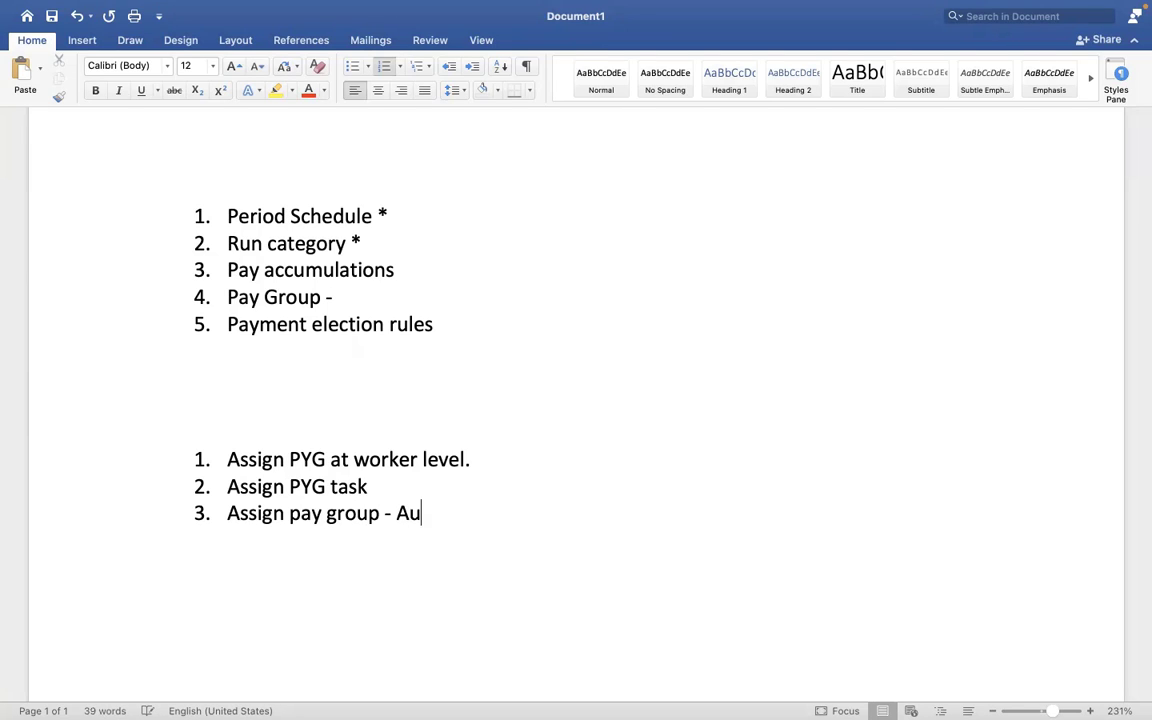
{"action": "type", "text": "to rule"}
Add "Assign pay group - EIB" as the fourth item of the list.
{"action": "key", "text": "Return"}
{"action": "type", "text": "A"}
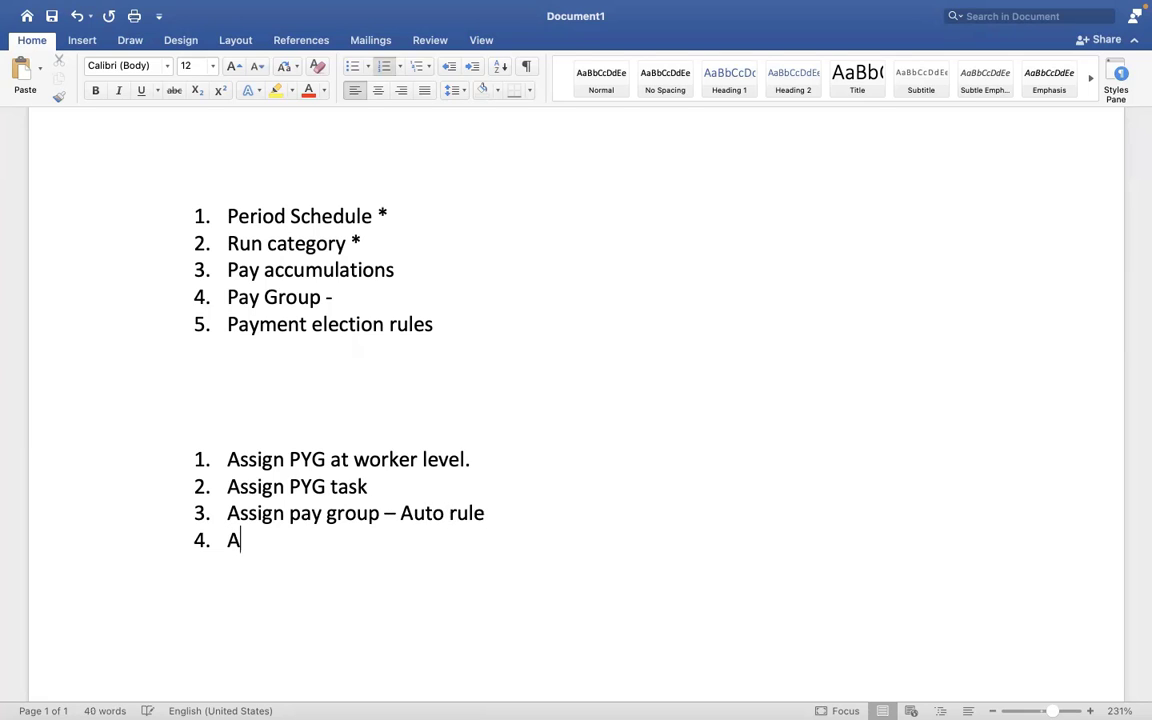
{"action": "type", "text": "ssign pa"}
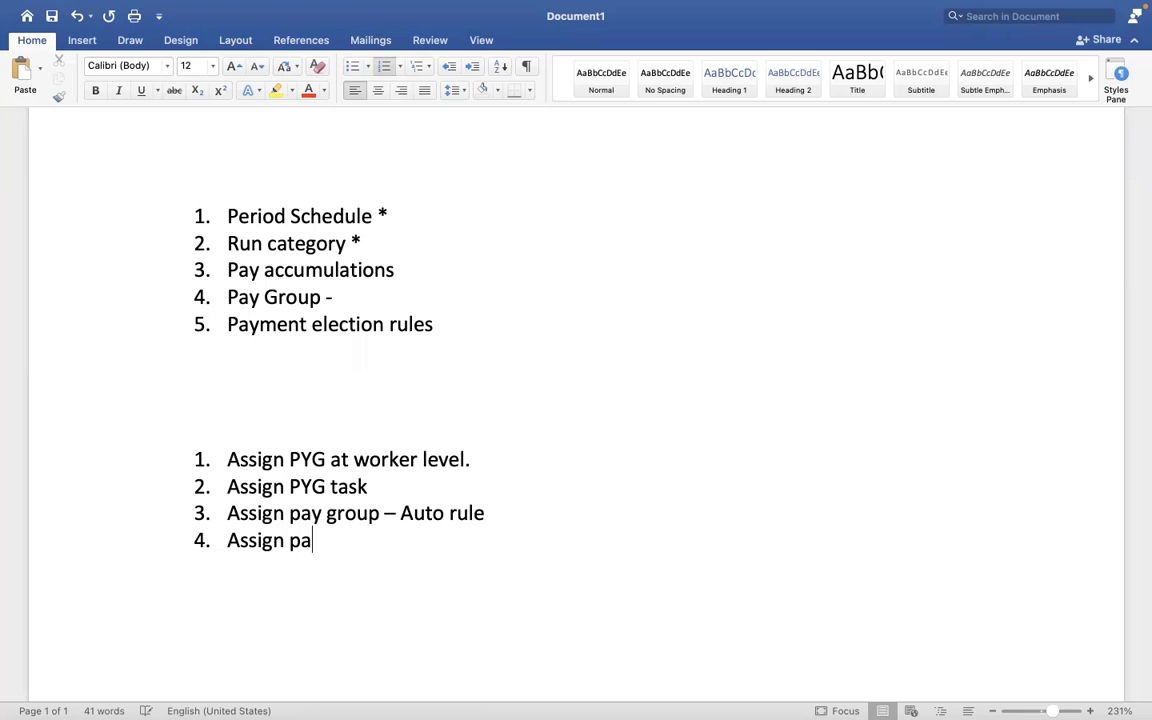
{"action": "type", "text": "y group - "}
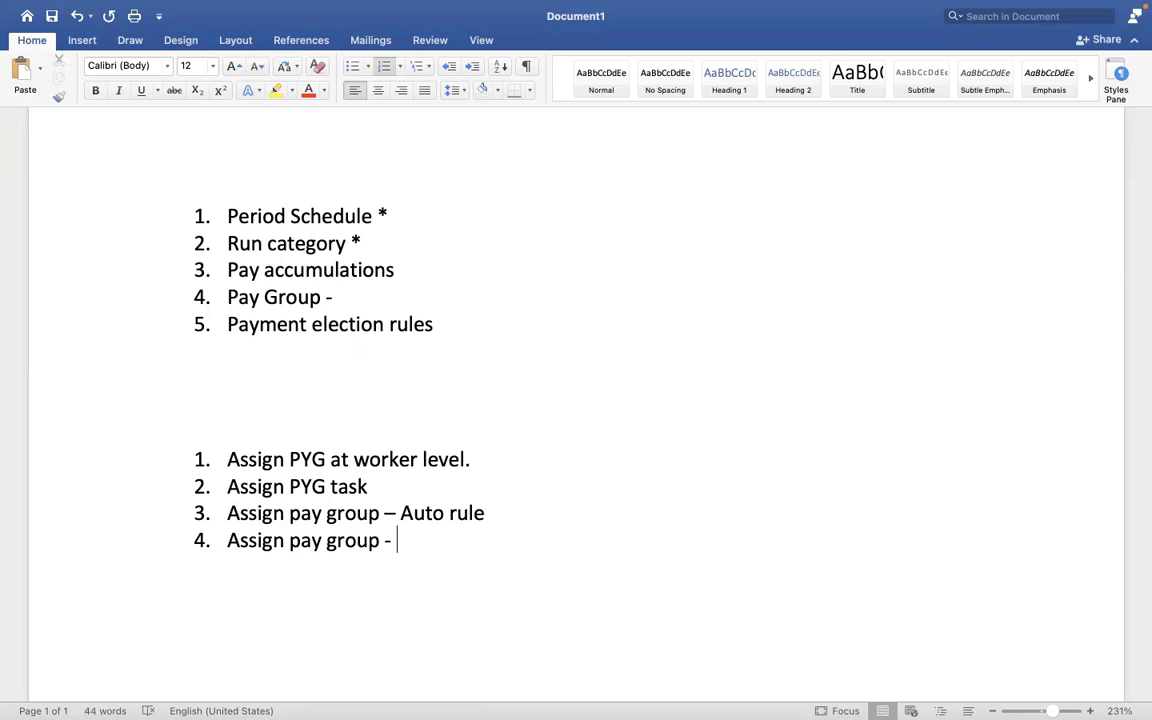
{"action": "type", "text": "EIB"}
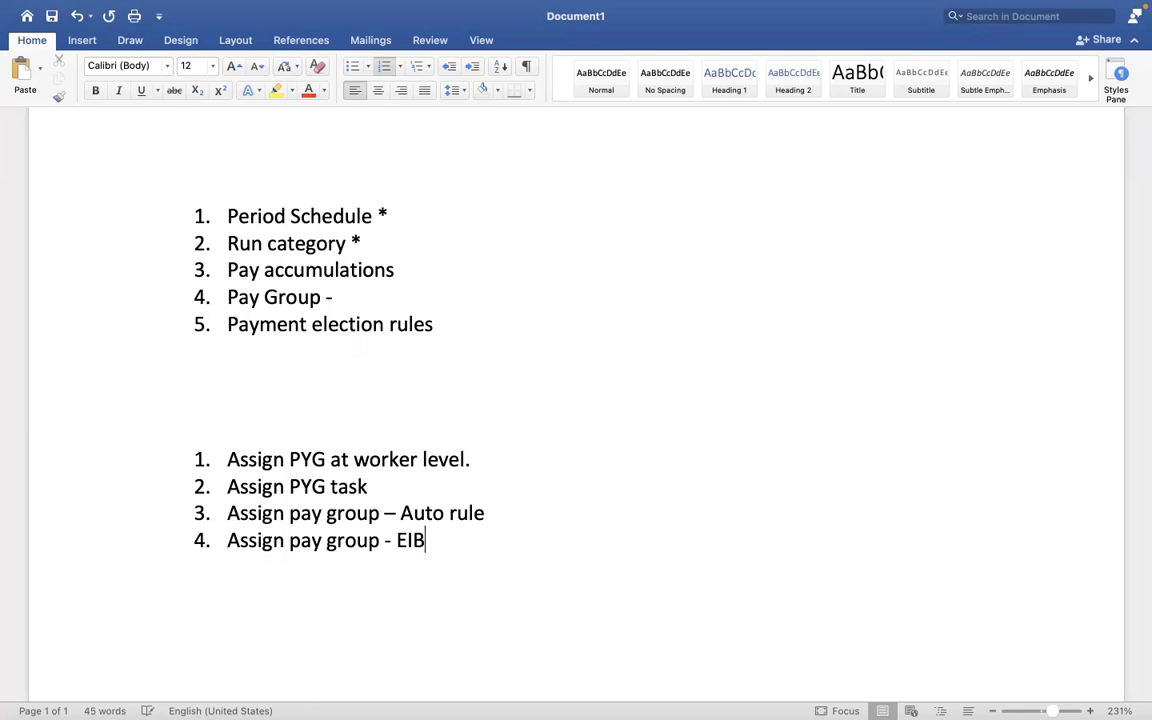